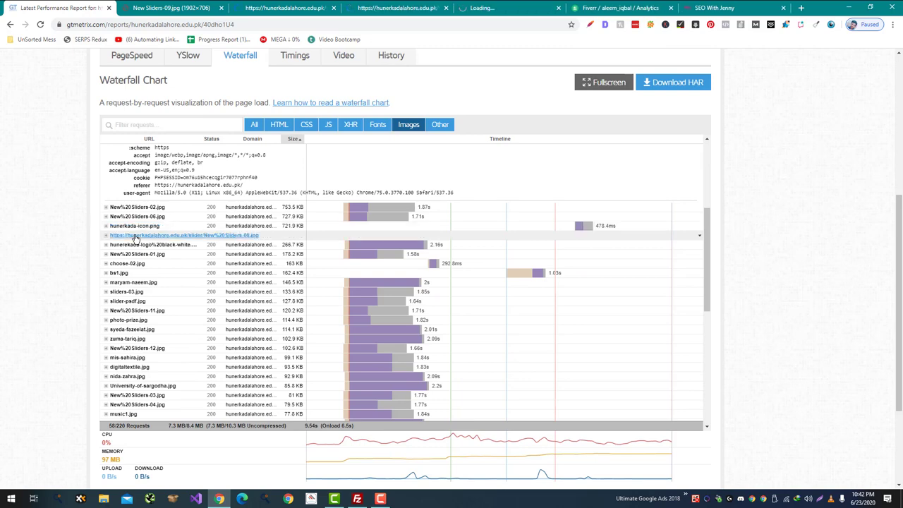
Open the images from New Sliders-08.jpg down to sliders-03.jpg in the GTmetrix waterfall list in separate browser tabs
middle_click(134, 236)
middle_click(138, 246)
middle_click(139, 254)
middle_click(139, 265)
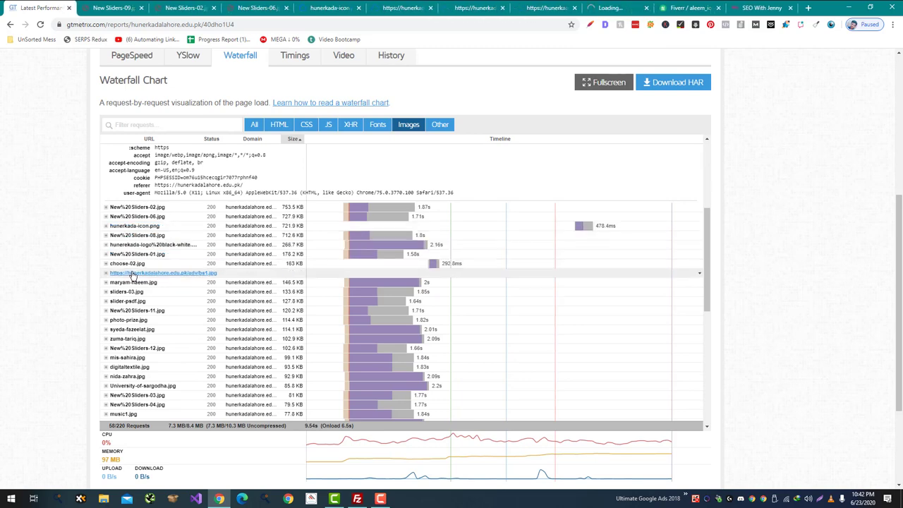
middle_click(134, 273)
middle_click(133, 282)
middle_click(135, 291)
Save New Sliders-09.jpg to disk and upload it for compression on tinypng.com, loaded in the same tab
left_click(106, 5)
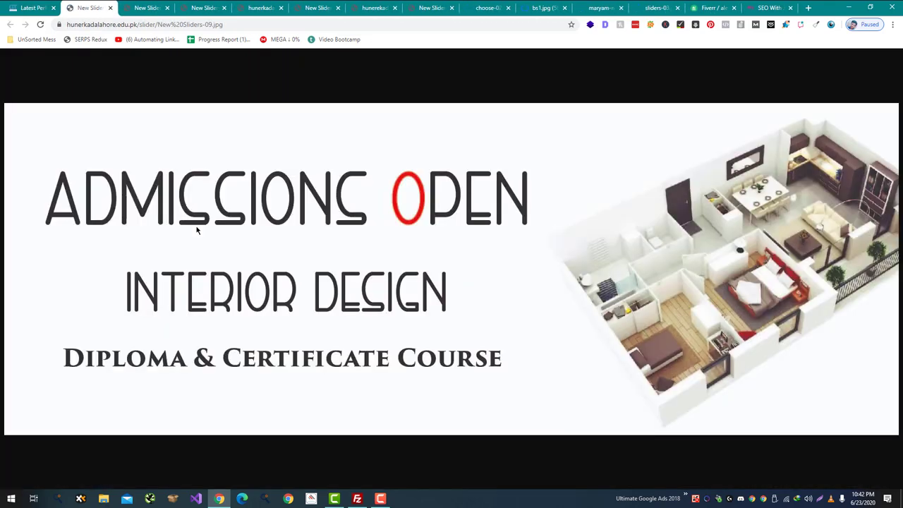
key("ctrl+s")
left_click(201, 27)
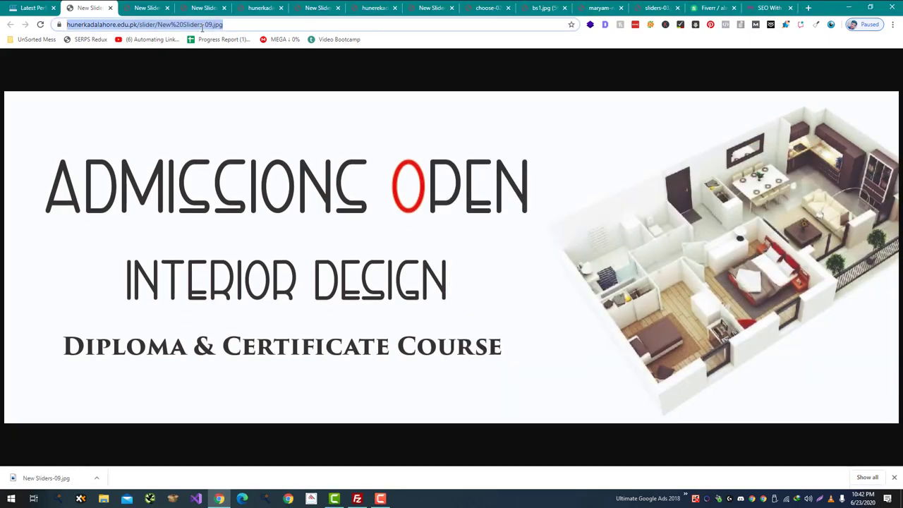
type("tinypng.com")
key("Return")
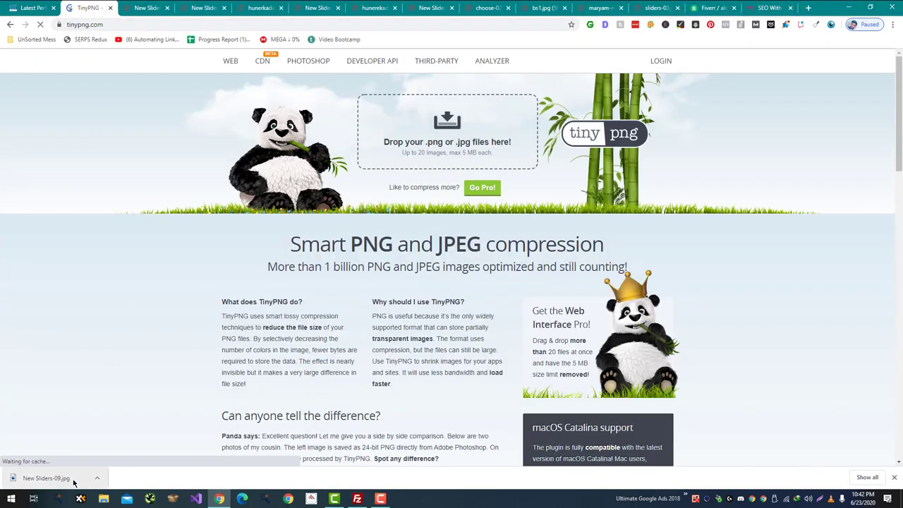
left_click_drag(46, 478, 313, 63)
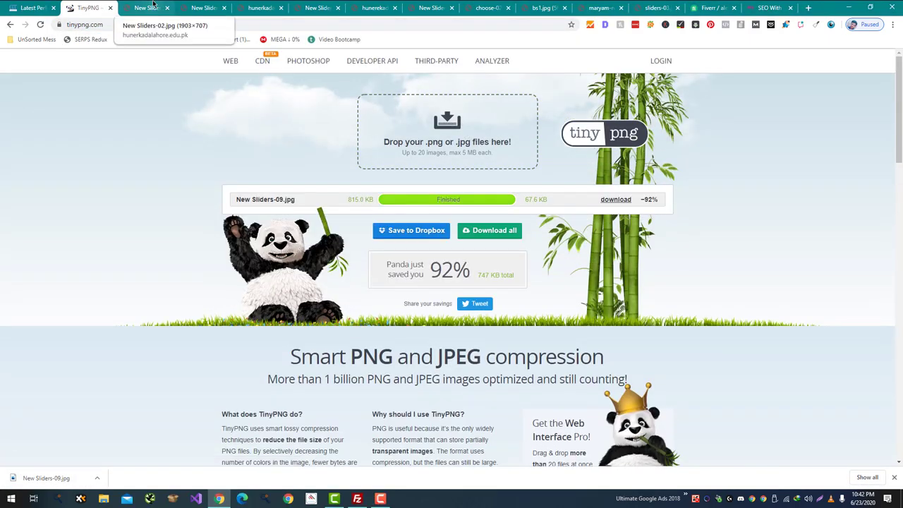
Save New Sliders-02.jpg to Downloads, upload it to TinyPNG for compression and close its image tab
left_click(156, 7)
key("ctrl+s")
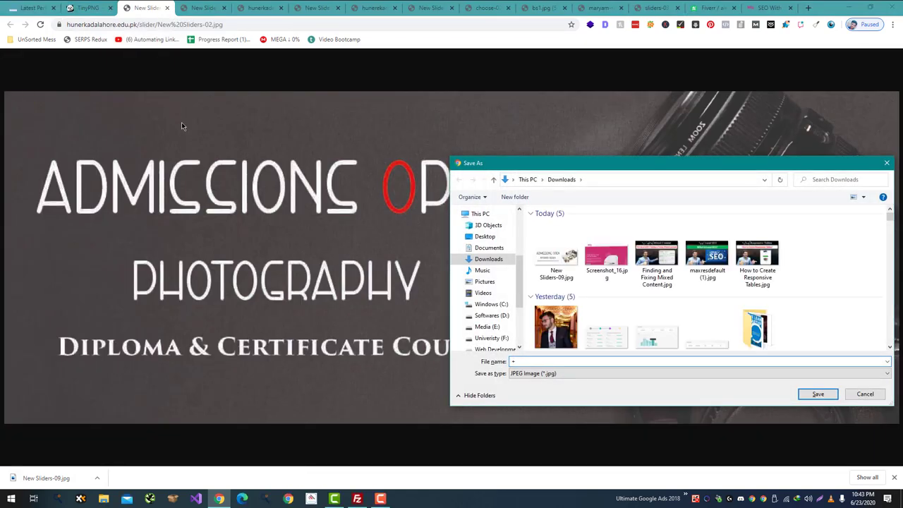
key("Return")
key("ctrl+shift+Tab")
left_click_drag(80, 484, 440, 148)
key("ctrl+Tab")
key("ctrl+w")
Save New Sliders-06.jpg to Downloads, add it to the TinyPNG uploads and close its image tab
key("ctrl+s")
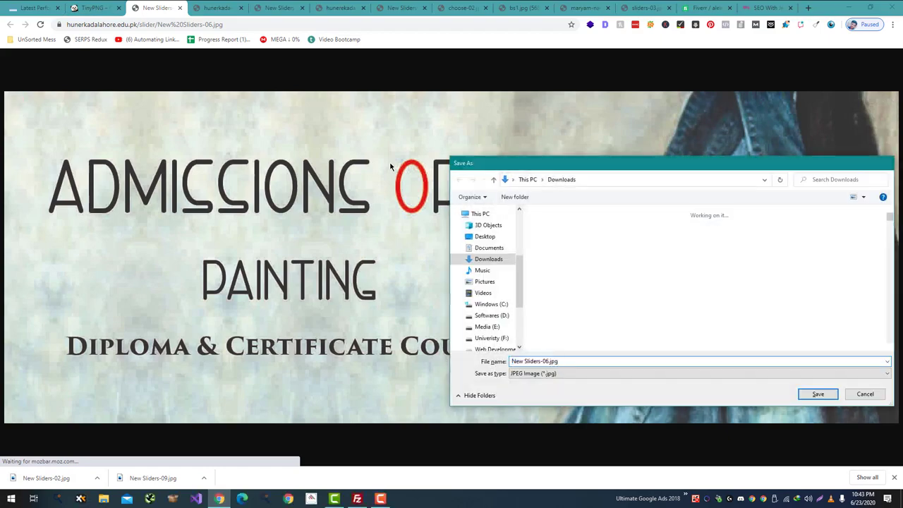
key("Return")
key("ctrl+shift+Tab")
left_click_drag(46, 477, 446, 154)
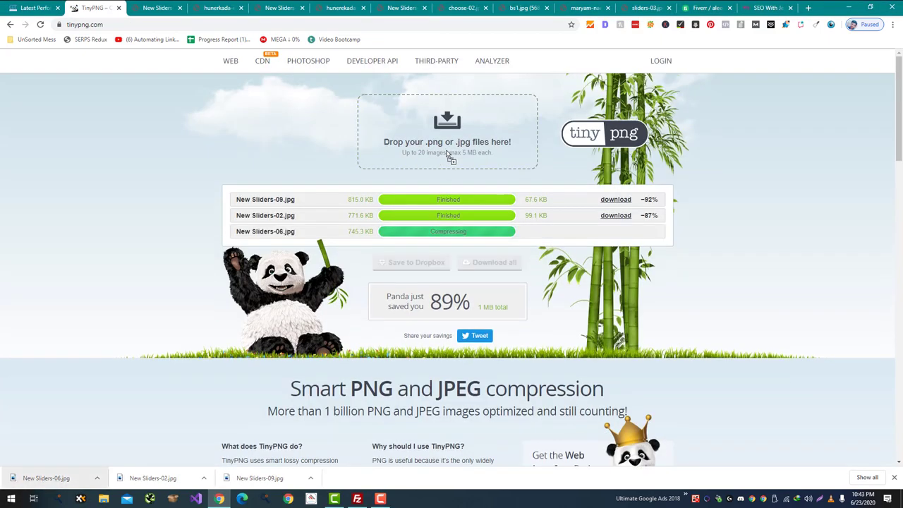
key("ctrl+Tab")
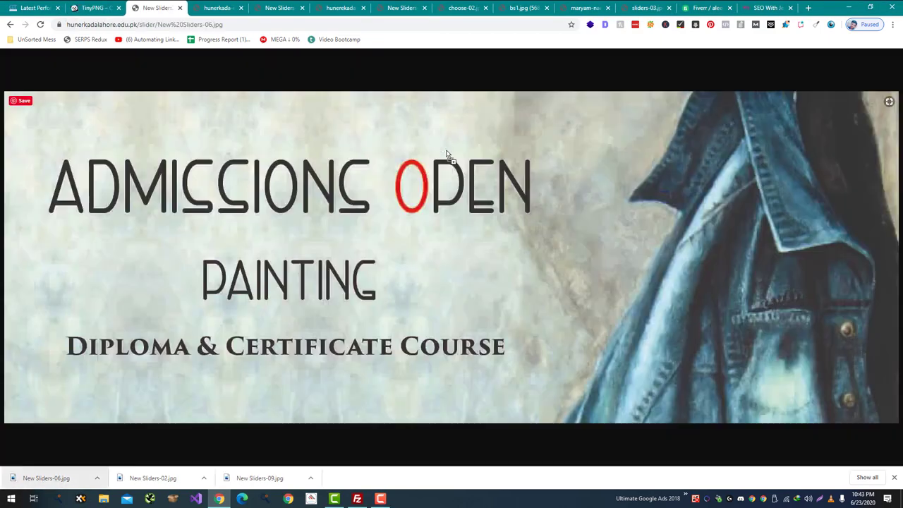
key("ctrl+w")
Save hunerkada-icon.png to disk, upload it to TinyPNG and close its image tab
key("ctrl+s")
key("Return")
key("ctrl+shift+Tab")
left_click_drag(46, 477, 495, 144)
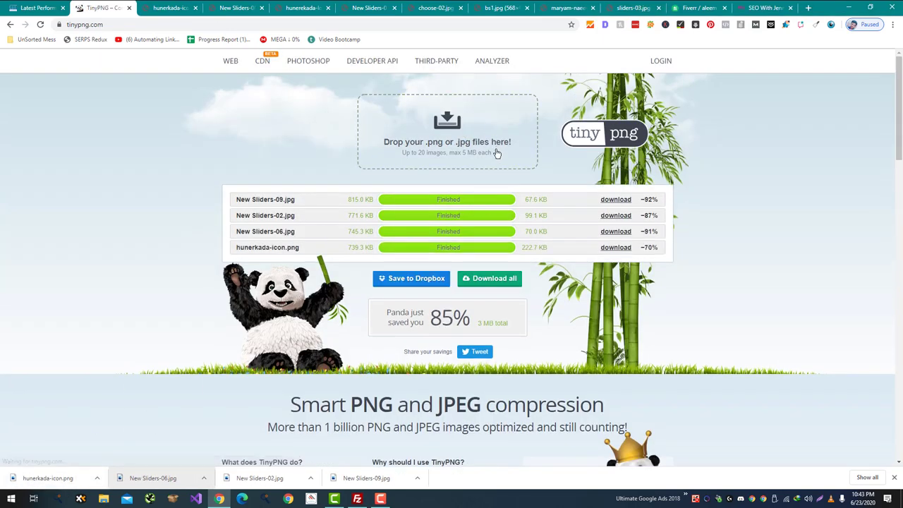
left_click(161, 7)
key("ctrl+w")
Save New Sliders-08.jpg to Downloads, upload it to TinyPNG and close its image tab
key("ctrl+s")
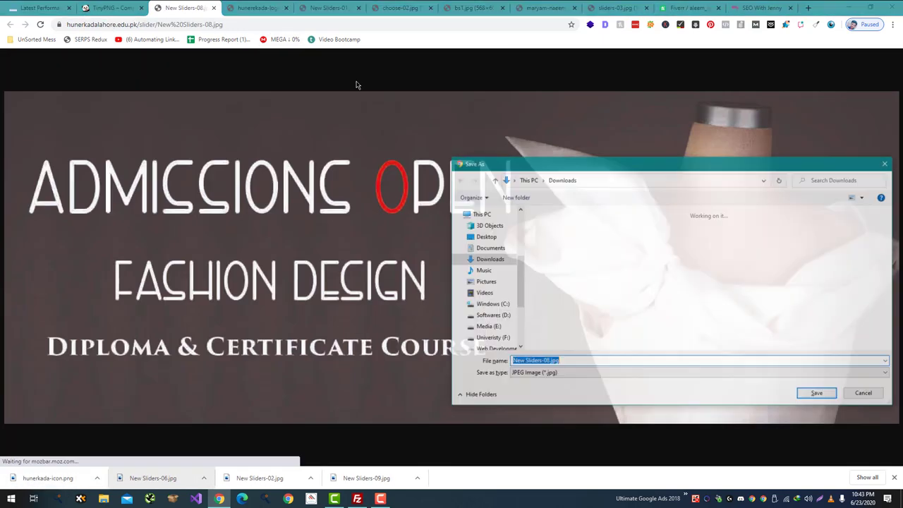
key("Return")
key("ctrl+shift+Tab")
left_click_drag(46, 477, 481, 146)
key("ctrl+Tab")
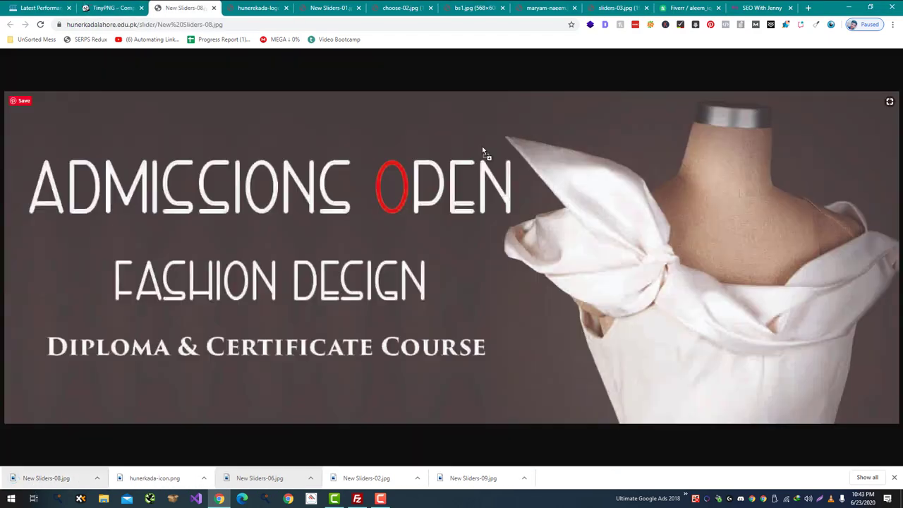
key("ctrl+w")
Save the black-and-white hunerekada logo PNG, upload it to TinyPNG and close its image tab
key("ctrl+s")
key("Return")
key("ctrl+shift+Tab")
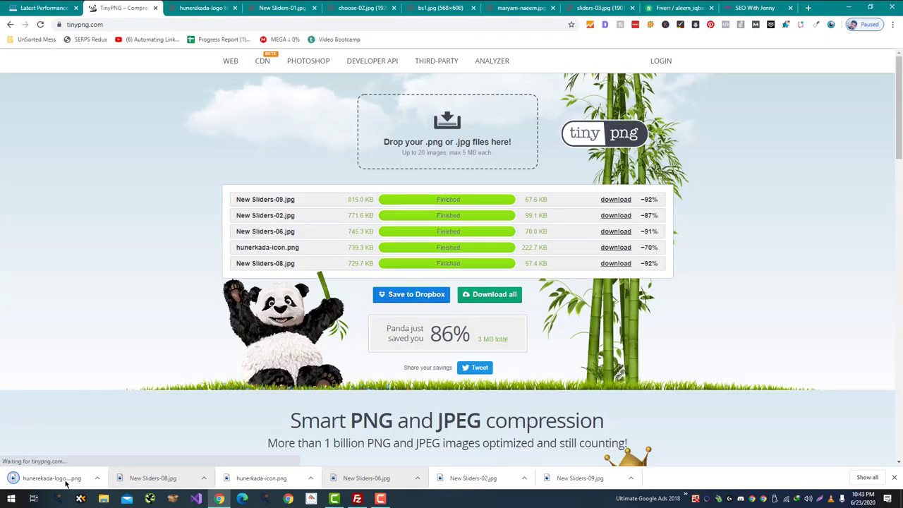
left_click_drag(46, 478, 406, 127)
key("ctrl+Tab")
key("ctrl+w")
Save New Sliders-01.jpg to Downloads, upload it to TinyPNG and close its image tab
key("ctrl+s")
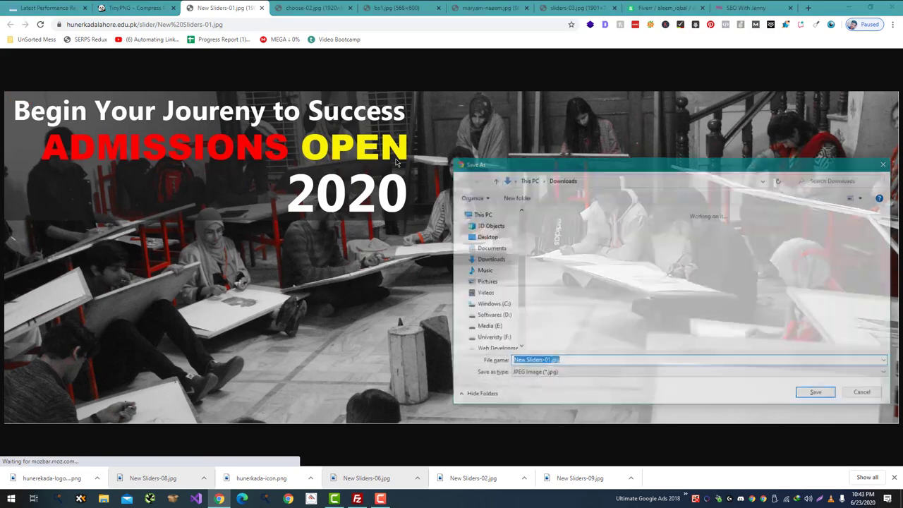
key("Return")
key("ctrl+shift+Tab")
left_click_drag(46, 478, 487, 128)
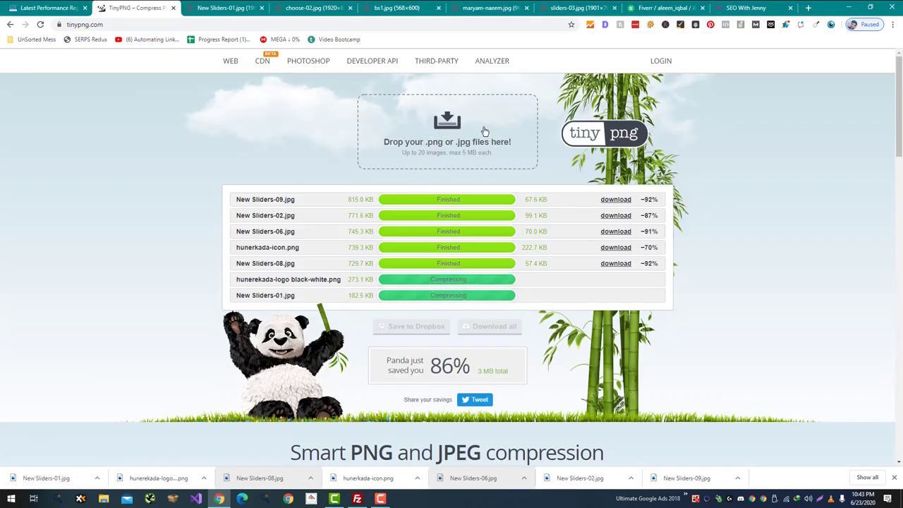
key("ctrl+Tab")
key("ctrl+w")
Save choose-02.jpg and upload it to TinyPNG, closing its tab and the bs1.jpg tab
key("ctrl+s")
key("Return")
key("ctrl+w")
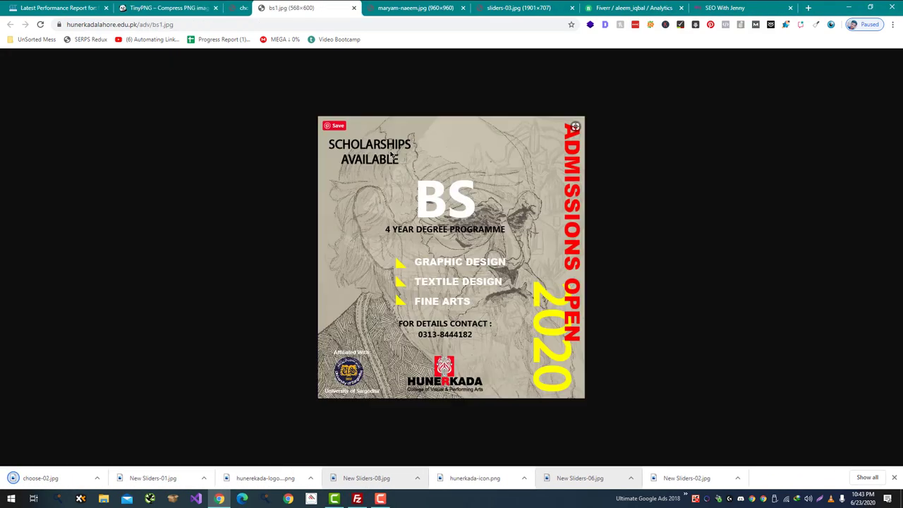
key("ctrl+shift+Tab")
left_click_drag(40, 477, 433, 137)
key("ctrl+Tab")
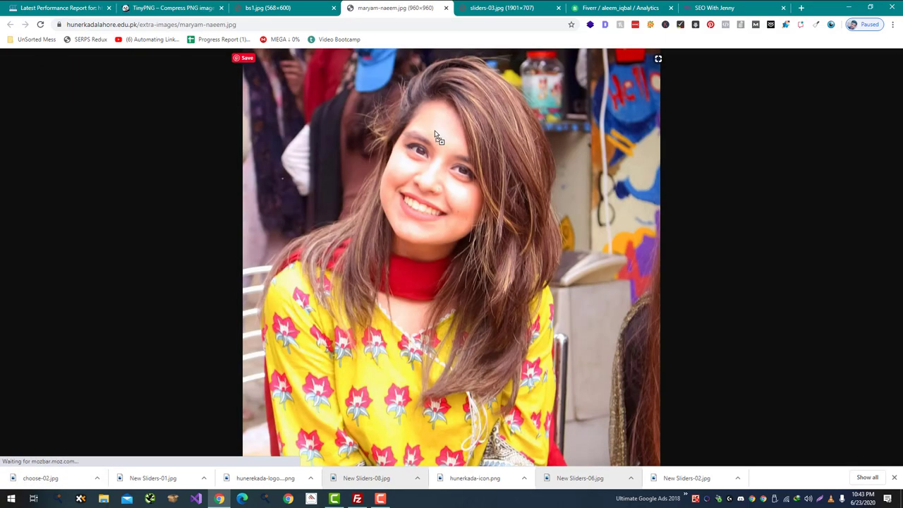
key("ctrl+w")
Save the portrait photo from the extra-images folder, upload it to TinyPNG and close its tab
key("ctrl+s")
key("Return")
key("ctrl+shift+Tab")
left_click_drag(43, 478, 479, 151)
key("ctrl+Tab")
key("ctrl+w")
Save sliders-03.jpg, close its tab and upload the file to TinyPNG for compression
key("ctrl+s")
key("Return")
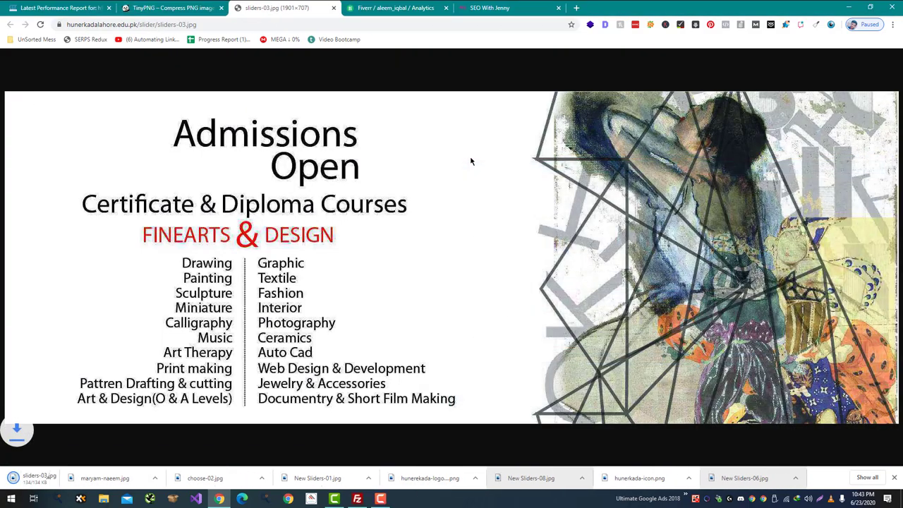
key("ctrl+w")
key("ctrl+shift+Tab")
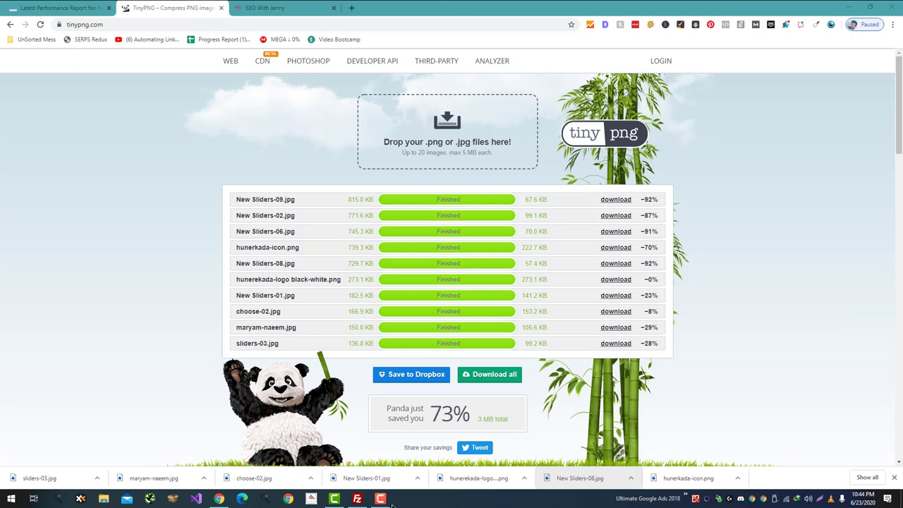
Create a new folder named Backup in the Downloads folder in File Explorer
left_click(391, 501)
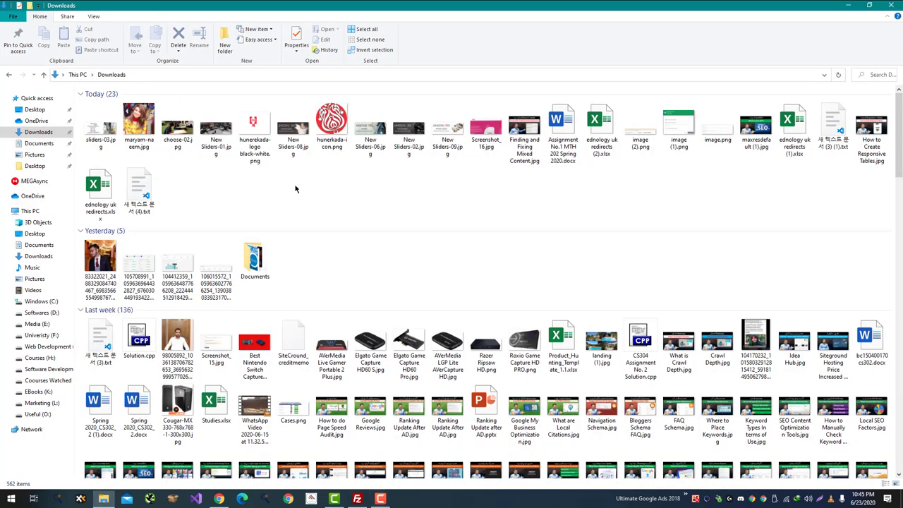
right_click(296, 187)
mouse_move(390, 322)
left_click(431, 322)
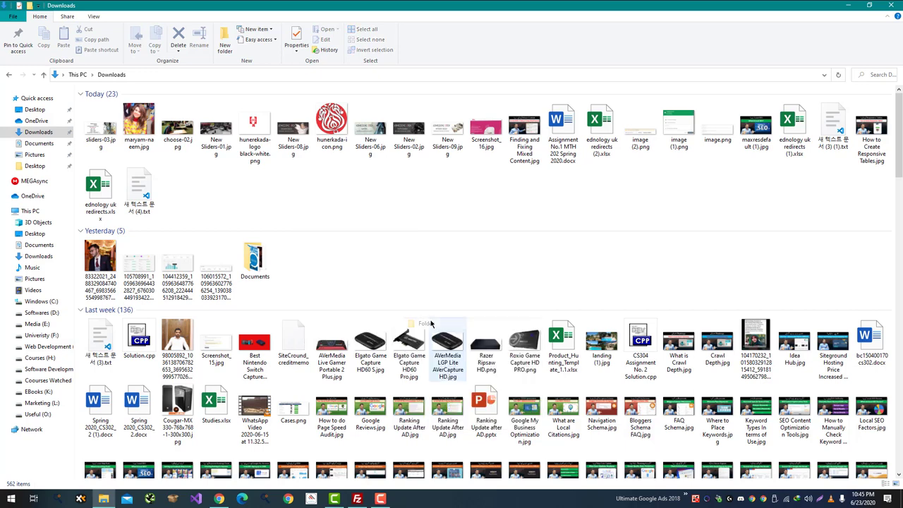
type("Backup")
key("Return")
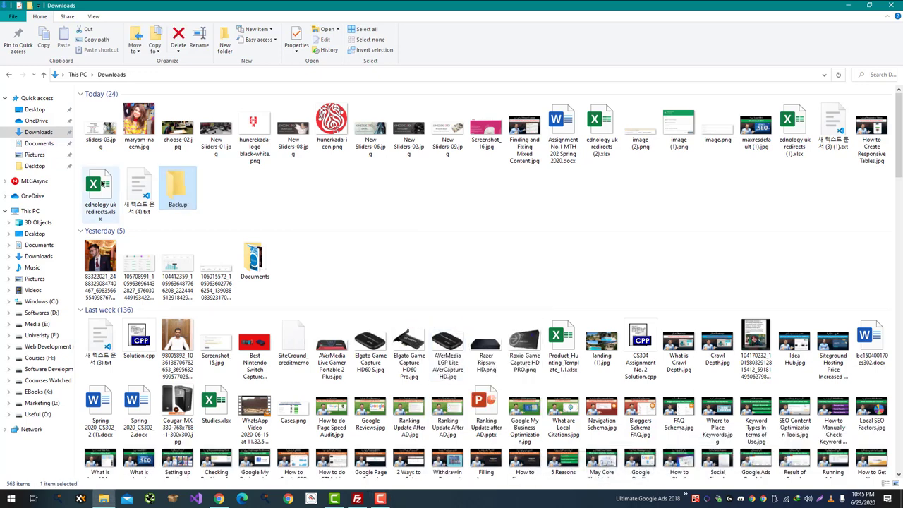
Move the files from sliders-03.jpg through Screenshot_16.jpg in Downloads into the Backup folder
left_click(111, 135)
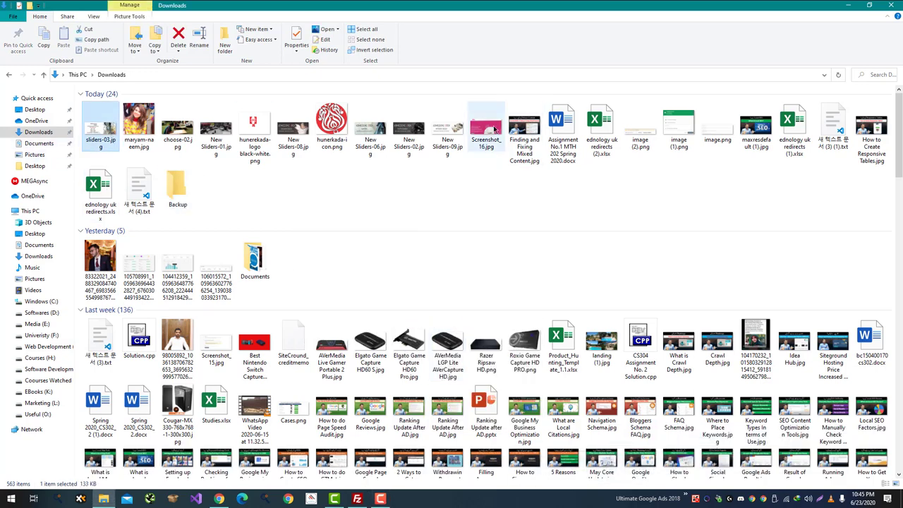
left_click(498, 134, "shift")
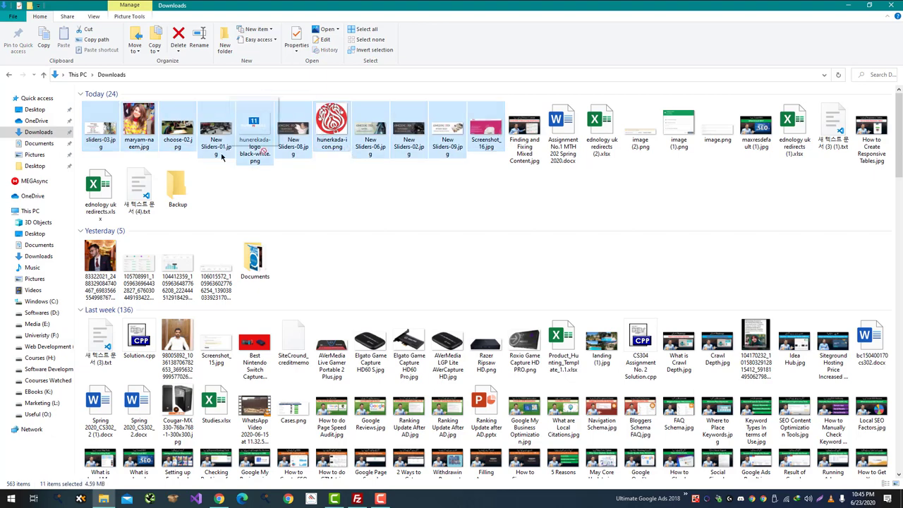
left_click_drag(222, 157, 179, 193)
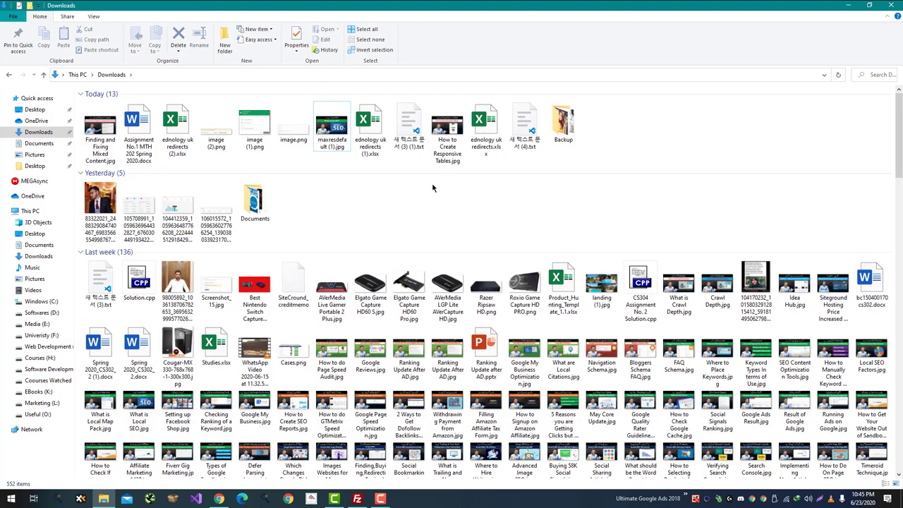
Switch back to TinyPNG in the browser and download all ten compressed images one by one, from New Sliders-09.jpg to sliders-03.jpg
key("alt+Tab")
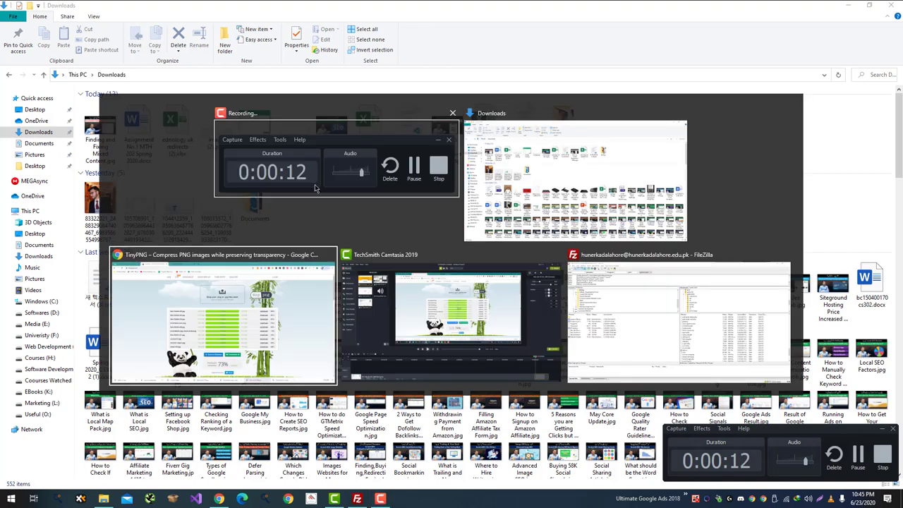
left_click(615, 200)
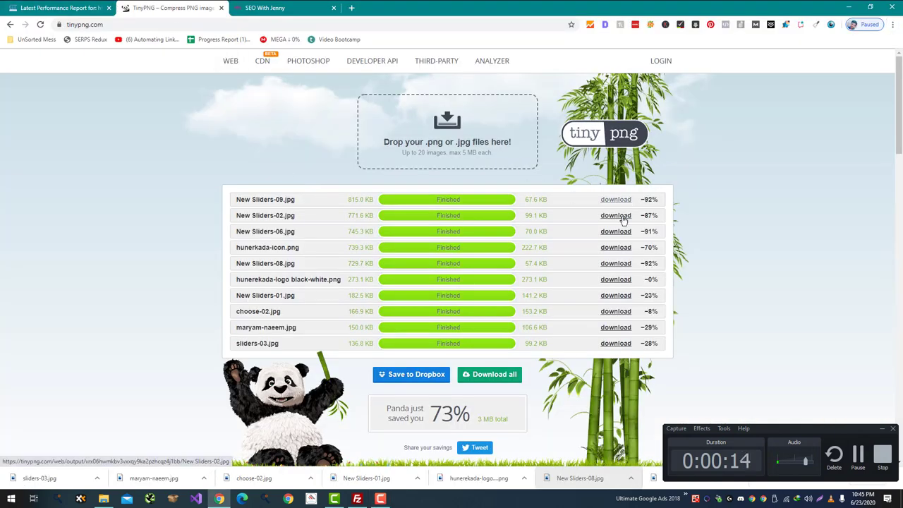
left_click(615, 215)
left_click(616, 232)
left_click(615, 248)
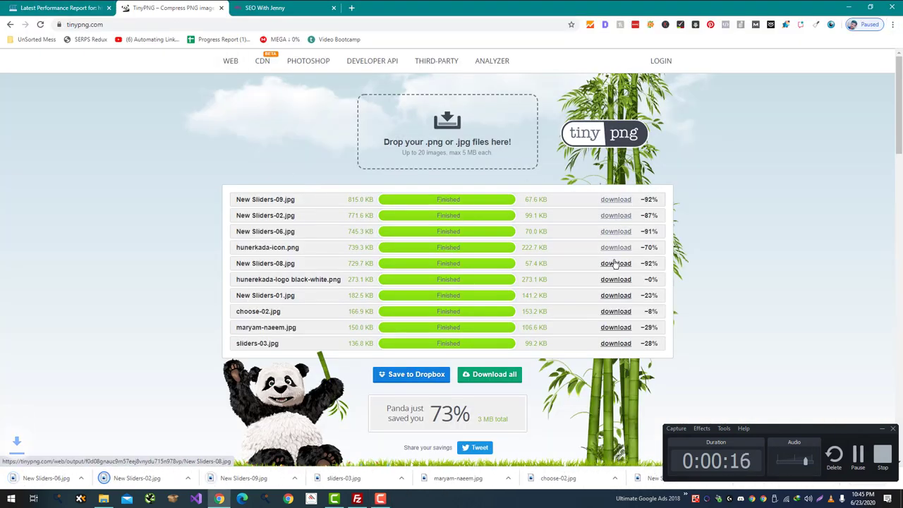
left_click(615, 263)
left_click(615, 279)
left_click(615, 296)
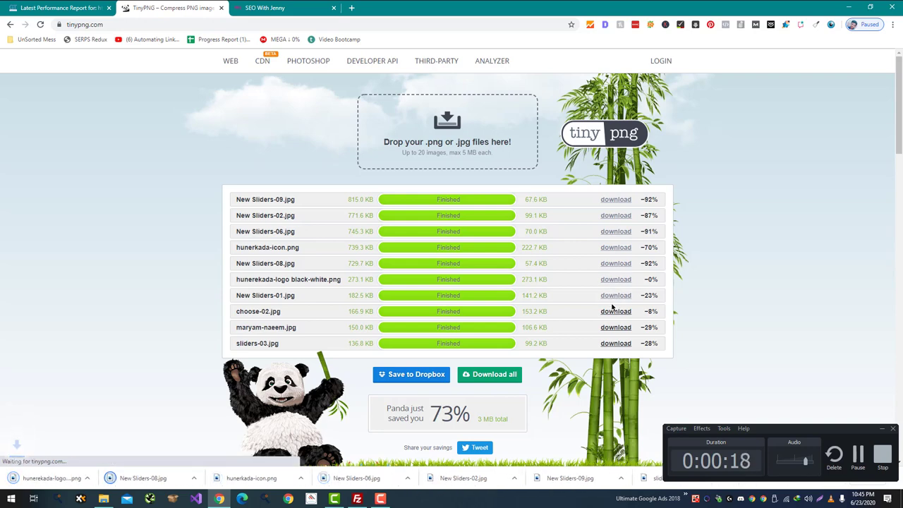
left_click(614, 311)
left_click(615, 328)
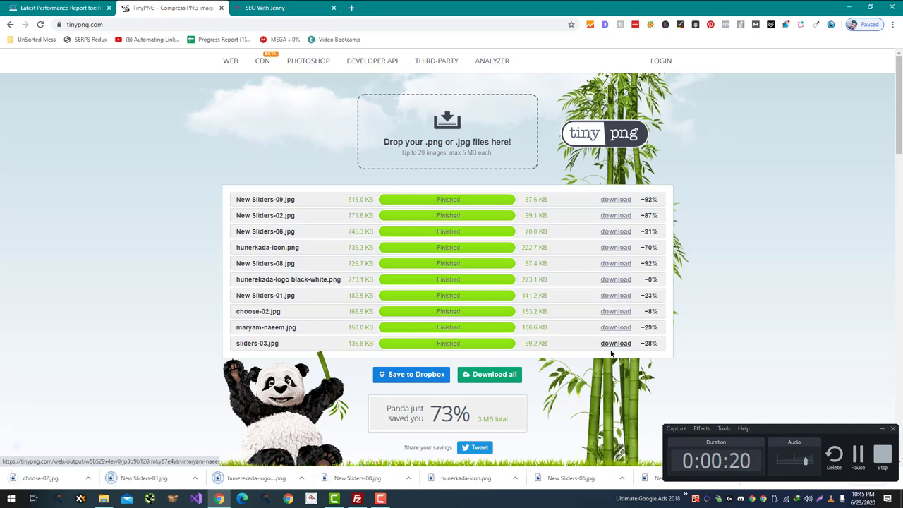
left_click(616, 343)
Look up the path of New Sliders-09.jpg in the GTmetrix report and open the remote public_html/slider folder in FileZilla
left_click(59, 8)
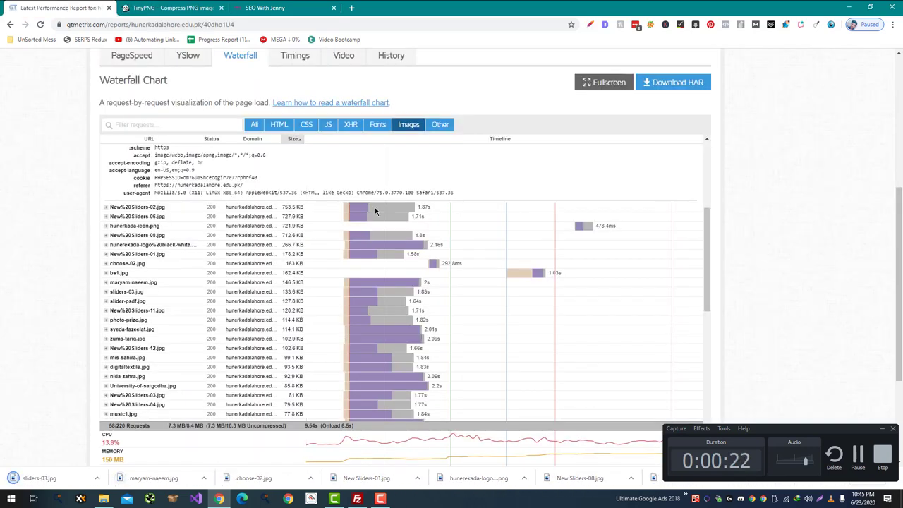
scroll(353, 228, "up", 10)
scroll(345, 223, "down", 3)
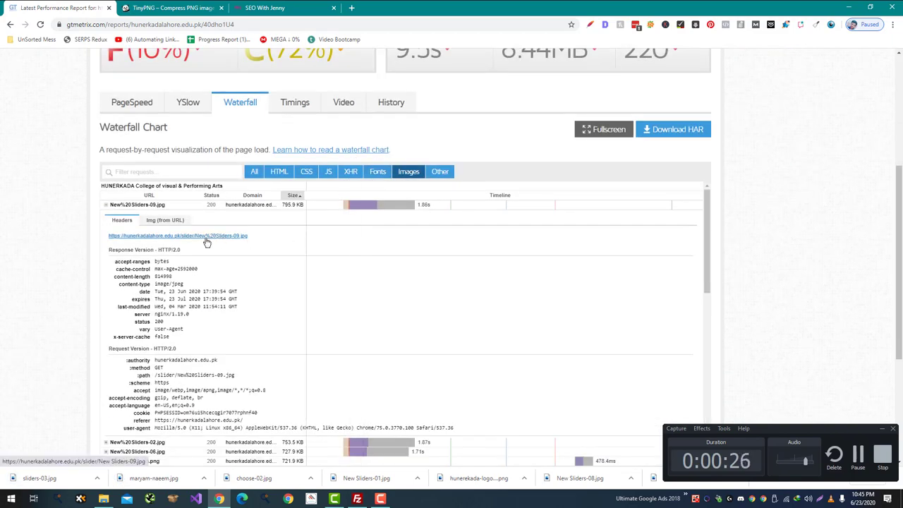
left_click(358, 499)
scroll(518, 185, "down", 2)
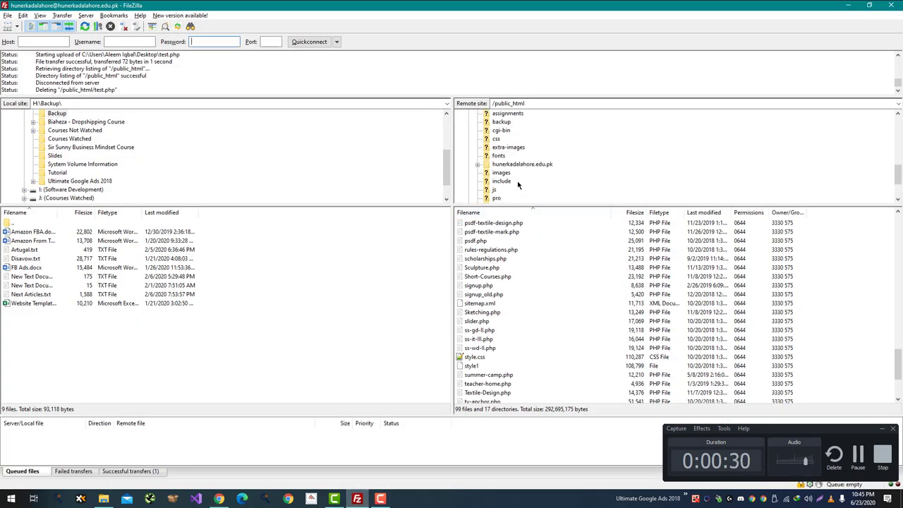
scroll(520, 275, "up", 20)
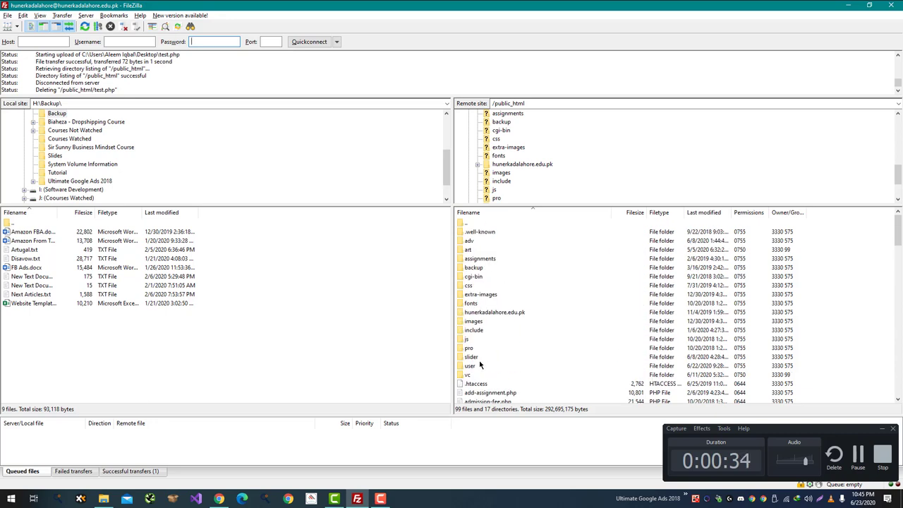
double_click(472, 358)
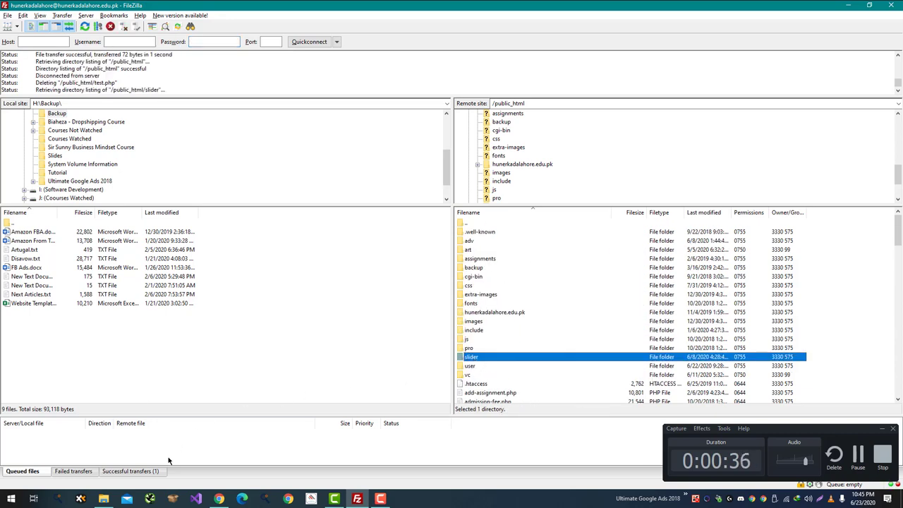
Upload New Sliders-01, 02, 06, 08 and 09.jpg from Downloads to the remote slider folder, always overwriting existing files
mouse_move(103, 499)
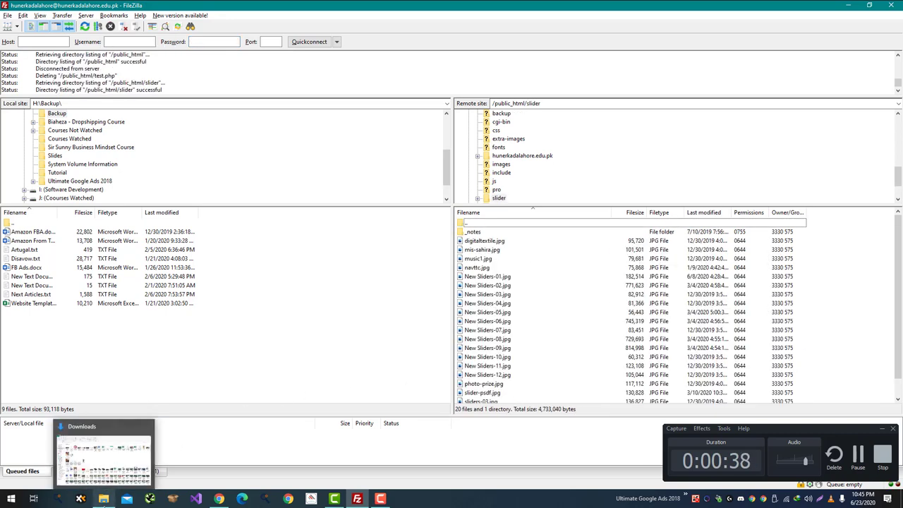
left_click(104, 499)
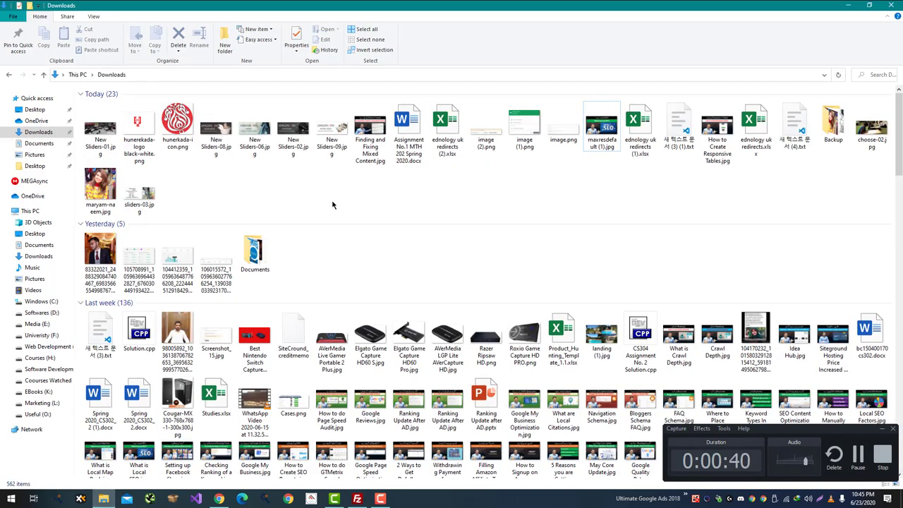
left_click(202, 147)
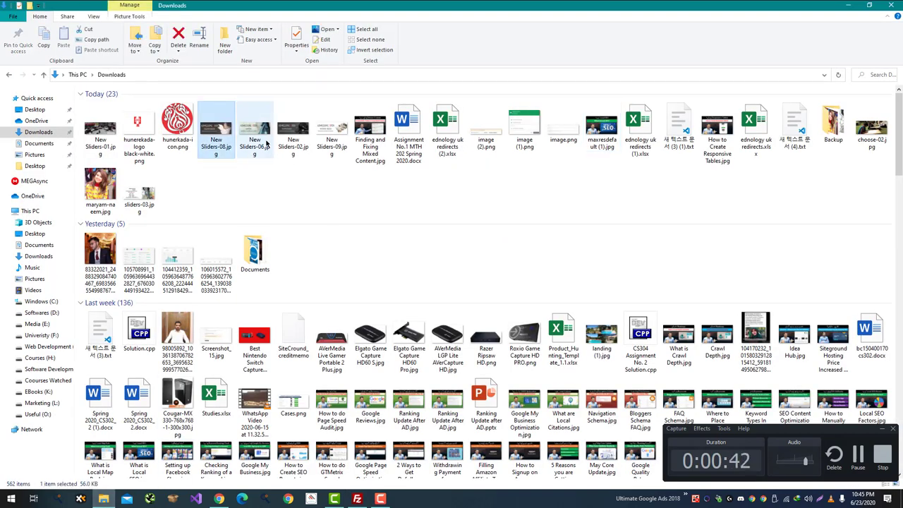
left_click(265, 141, "ctrl")
left_click(304, 144, "ctrl")
left_click(348, 141, "ctrl")
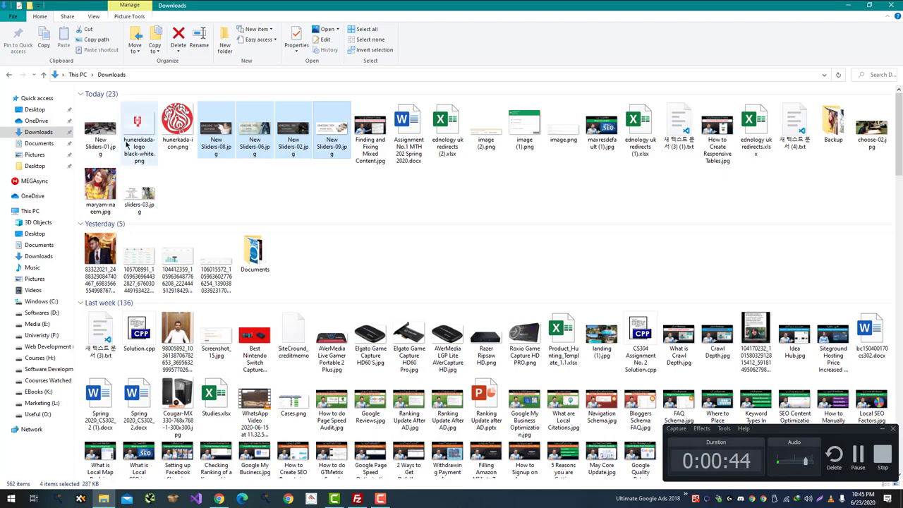
left_click_drag(245, 125, 679, 307)
key("alt+Tab")
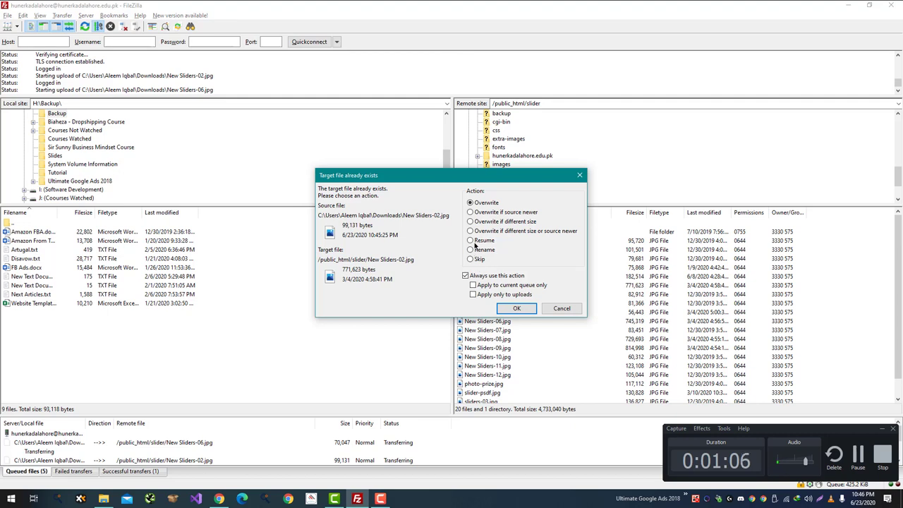
left_click(517, 309)
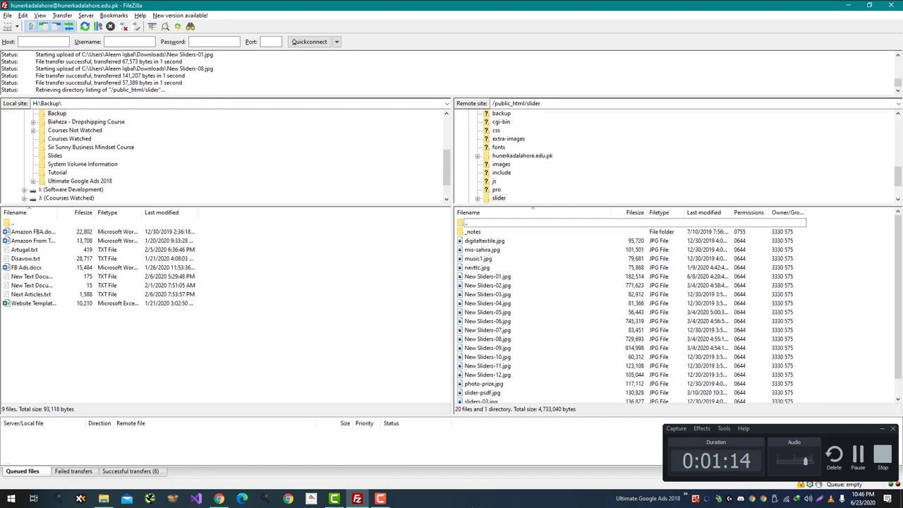
left_click(789, 449)
left_click(857, 455)
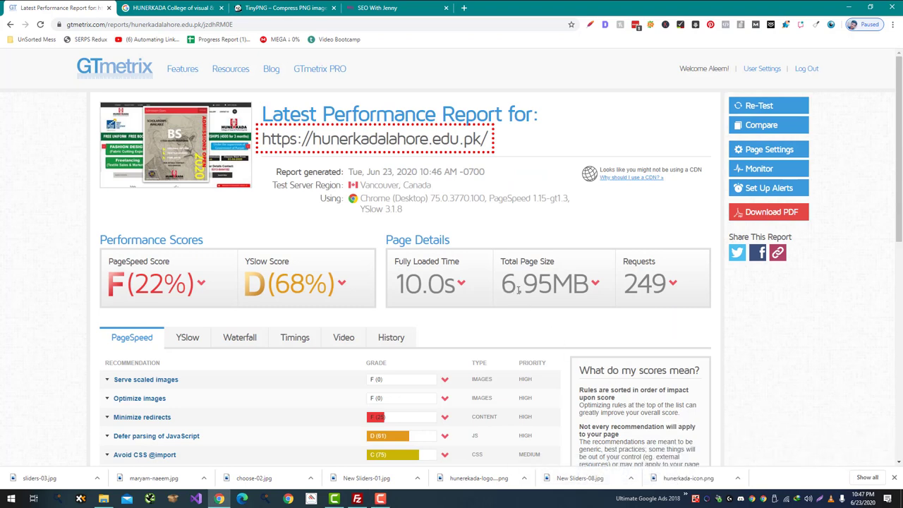
Sort the new GTmetrix report's waterfall by largest size and expand the hunerkada-icon.png request to look up its path
left_click(251, 335)
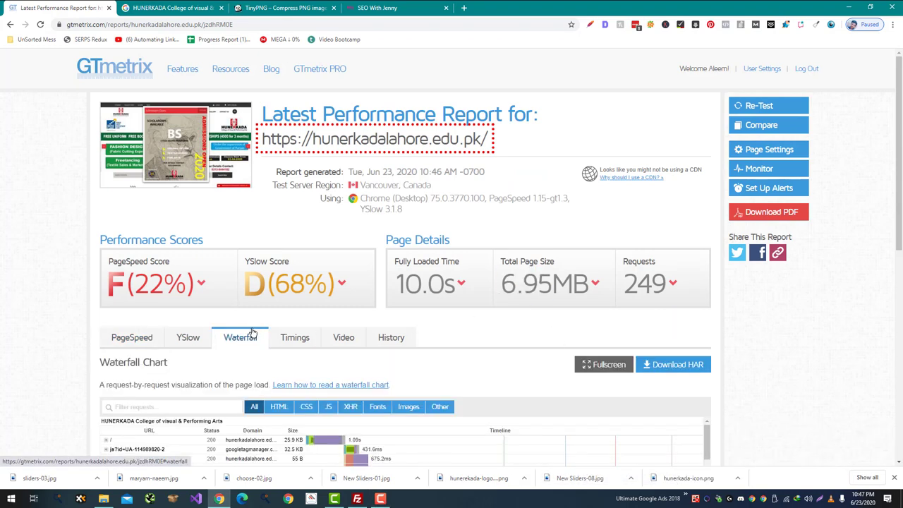
scroll(252, 333, "down", 3)
left_click(291, 243)
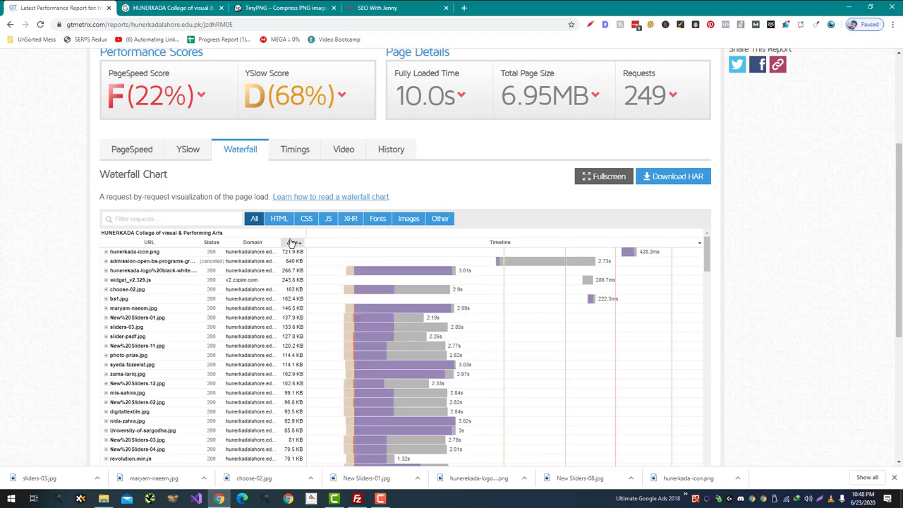
left_click(293, 252)
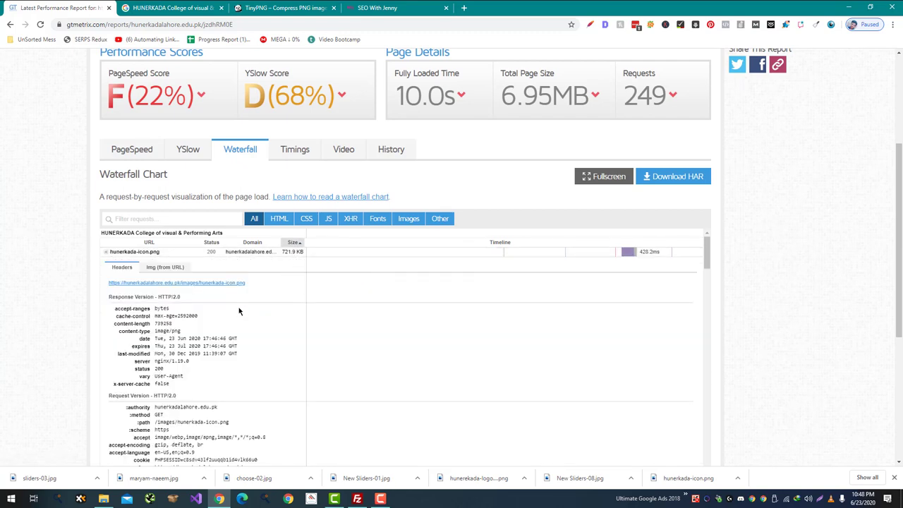
Open the remote public_html/images folder in FileZilla and recheck the path of hunerkada-icon.png in the GTmetrix report
key("alt+Tab")
left_click(184, 284)
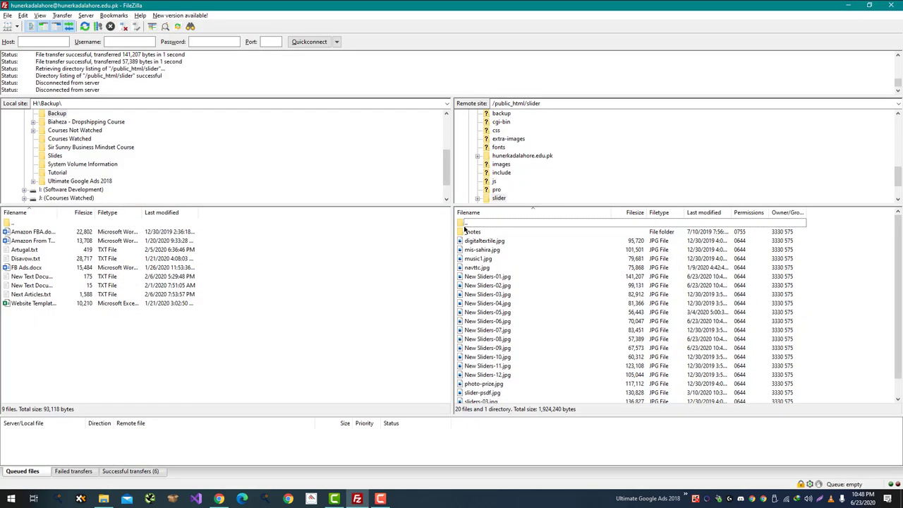
left_click(500, 164)
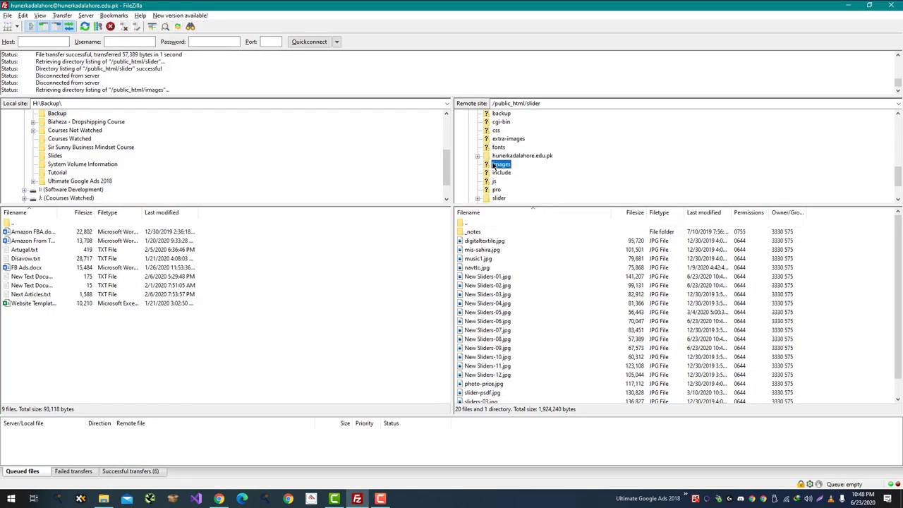
key("alt+Tab")
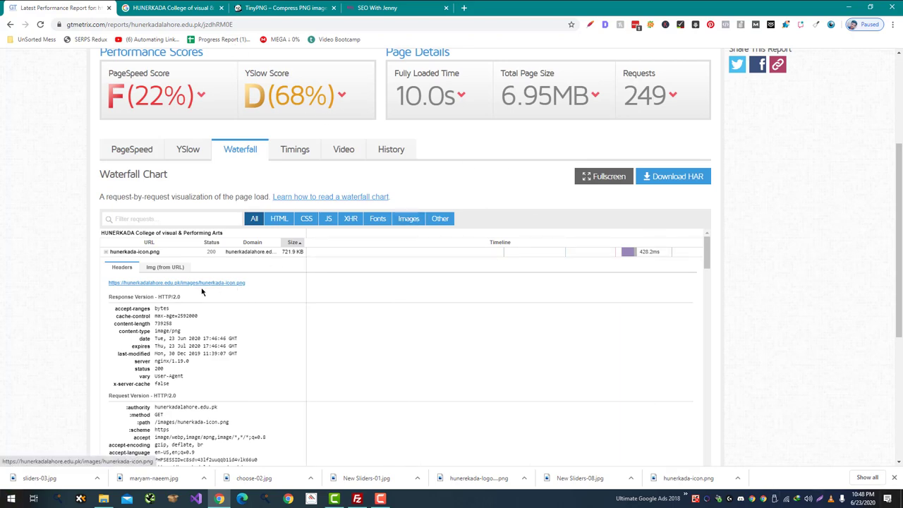
Delete the five uploaded New Sliders images from Downloads and upload hunerkada-icon.png to the remote images folder in FileZilla
key("alt+Tab")
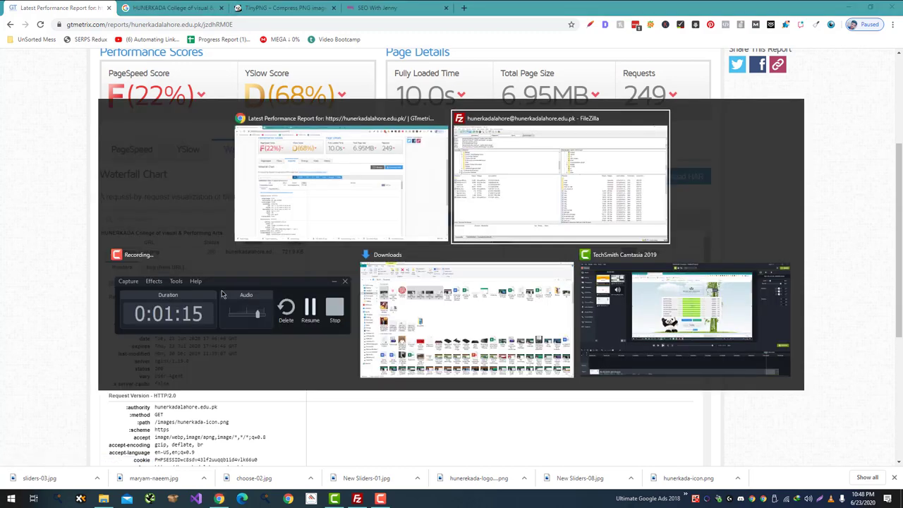
key("alt+Tab")
key("alt+Tab")
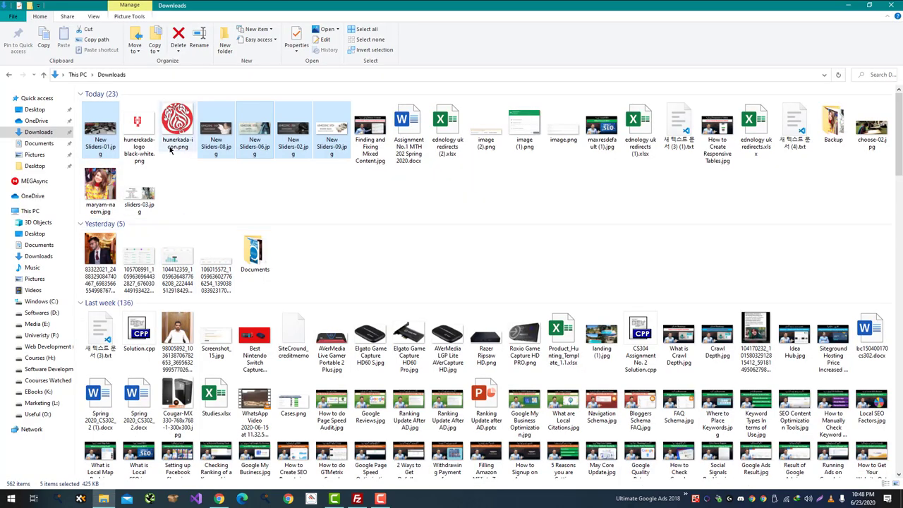
key("Delete")
left_click_drag(141, 144, 585, 355)
key("alt+Tab")
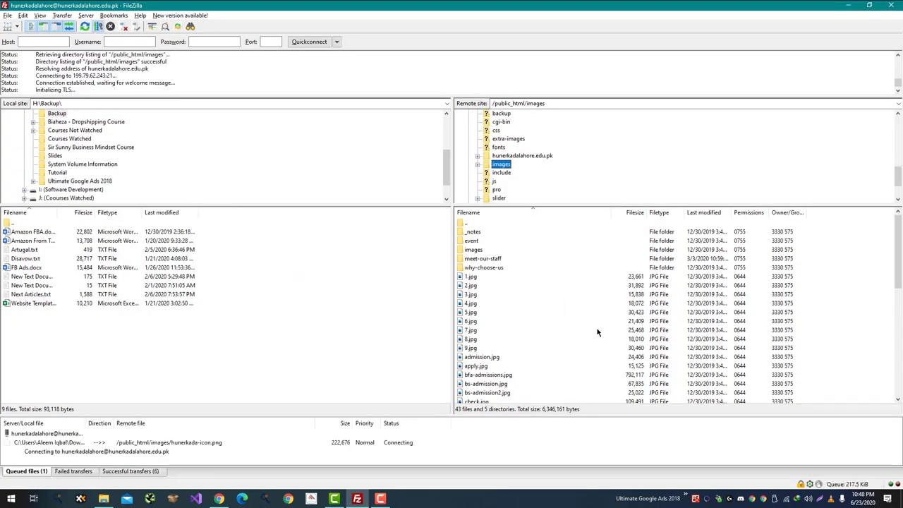
Filter the GTmetrix waterfall to images only and look up the path of the hunerekada-logo black-white.png request
key("alt+Tab")
key("alt+Tab")
scroll(313, 302, "down", 3)
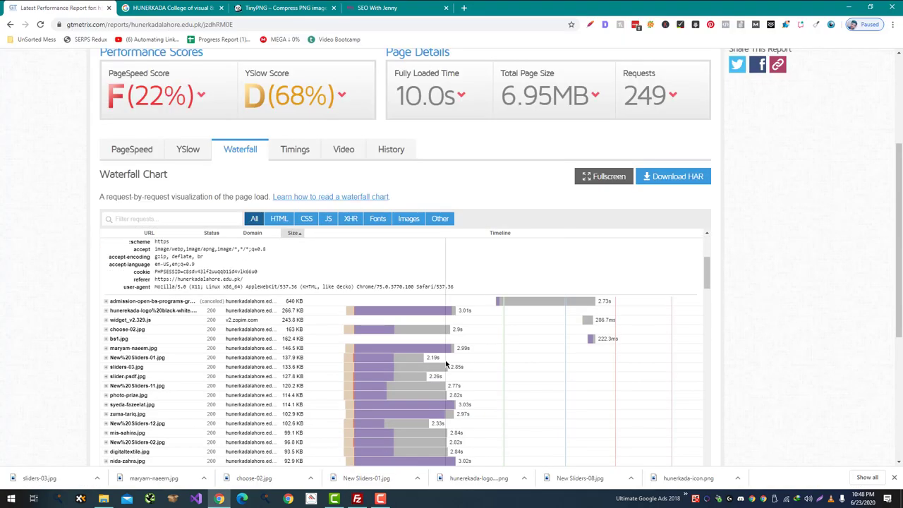
left_click(313, 302)
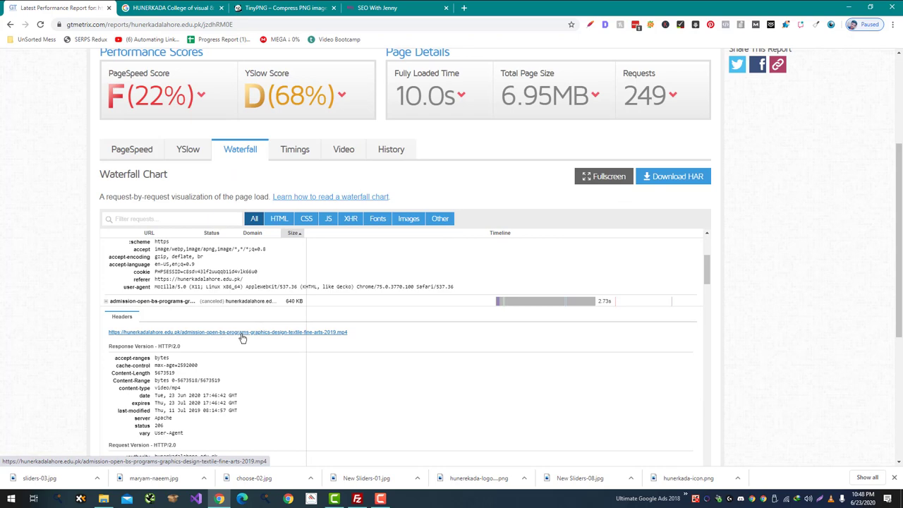
left_click(403, 218)
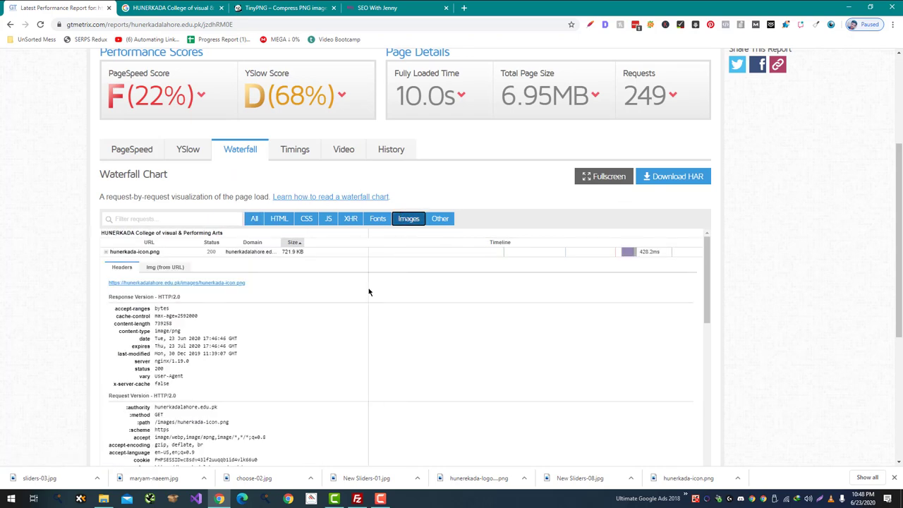
scroll(368, 292, "down", 5)
left_click(252, 304)
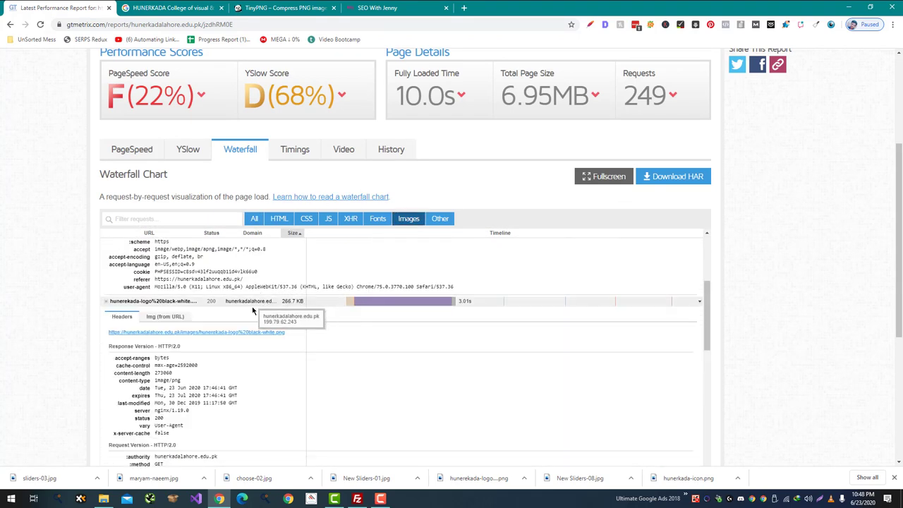
Upload hunerekada-logo black-white.png from Downloads to the remote public_html/images folder in FileZilla
key("alt+Tab")
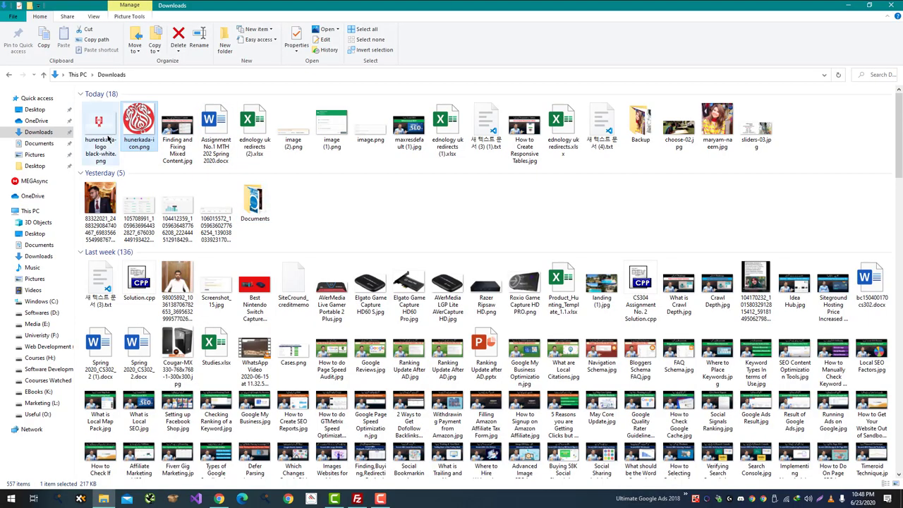
key("alt+Tab")
key("alt+Tab")
left_click_drag(109, 139, 679, 313)
key("alt+Tab")
Look up the path of choose-02.jpg in the GTmetrix report and upload it from Downloads to the server's images/why-choose-us folder
key("alt+Tab")
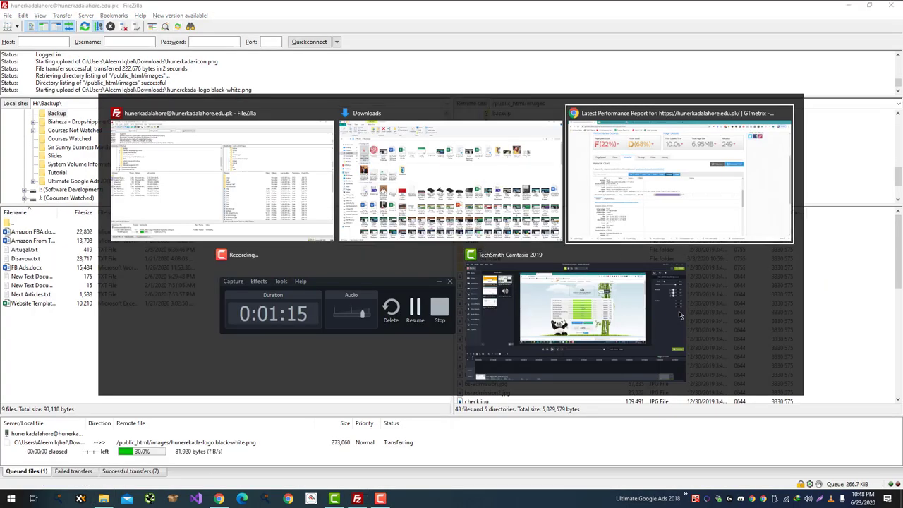
left_click(389, 304)
key("alt+Tab")
key("Tab")
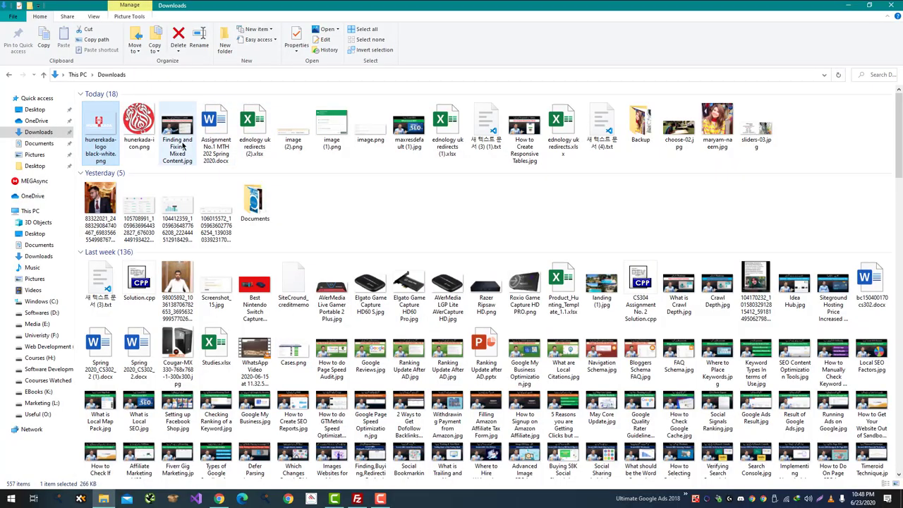
left_click(679, 134)
key("alt+Tab")
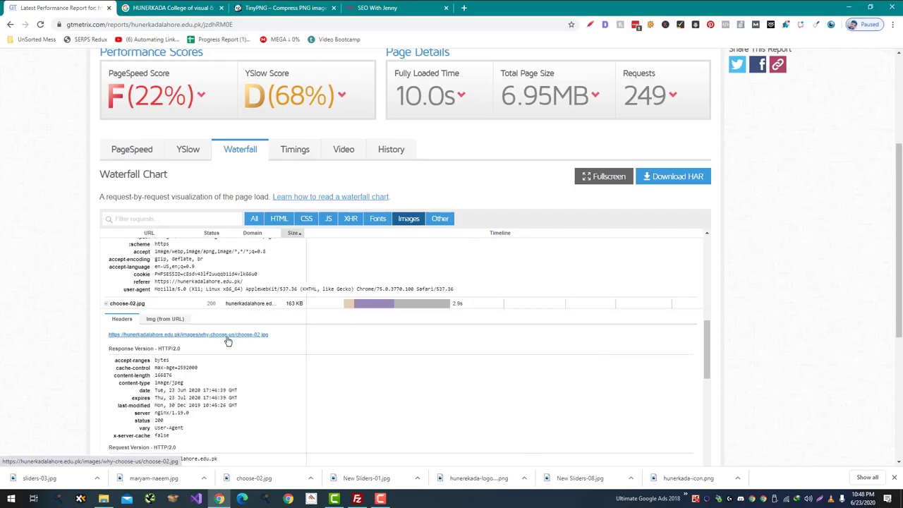
key("alt+Tab")
key("alt+Tab")
key("Tab")
left_click_drag(680, 147, 676, 277)
key("alt+Tab")
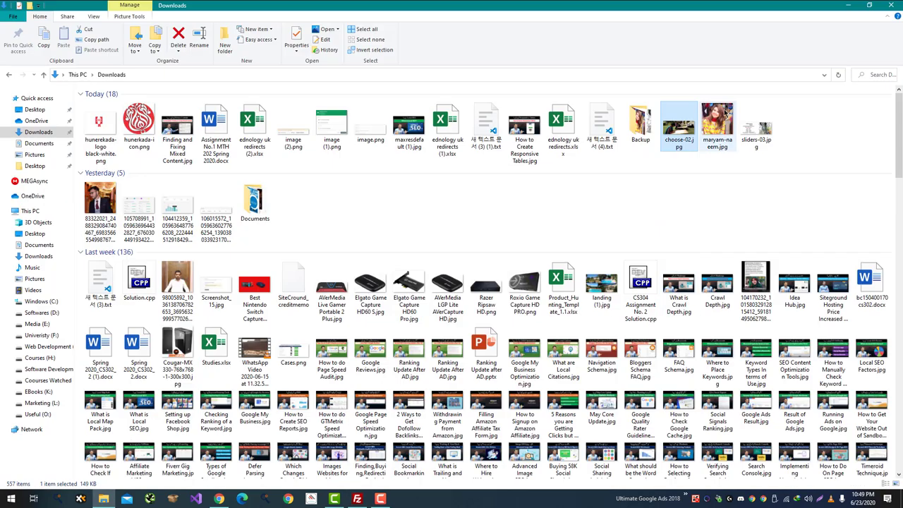
Look up the path of bs1.jpg in the GTmetrix waterfall and check the Downloads folder for that file
key("alt+Tab")
key("alt+Tab")
key("Tab")
scroll(578, 298, "down", 3)
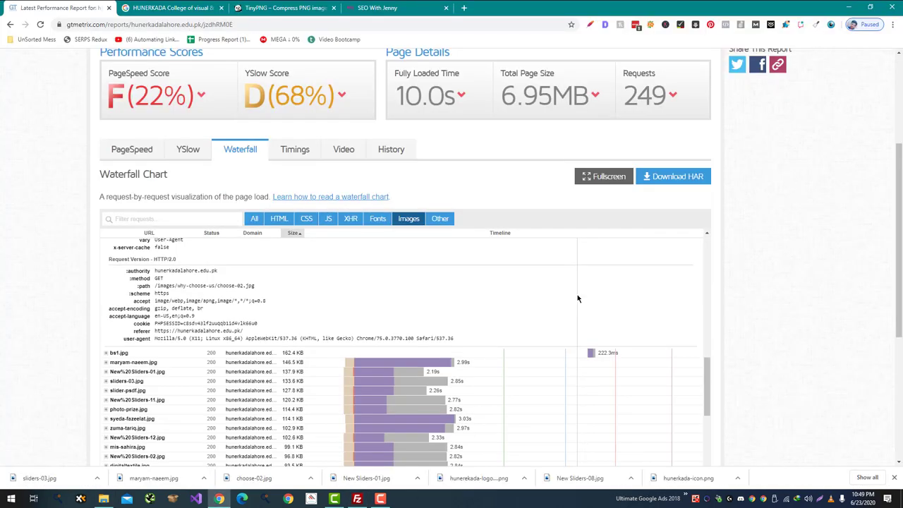
left_click(282, 353)
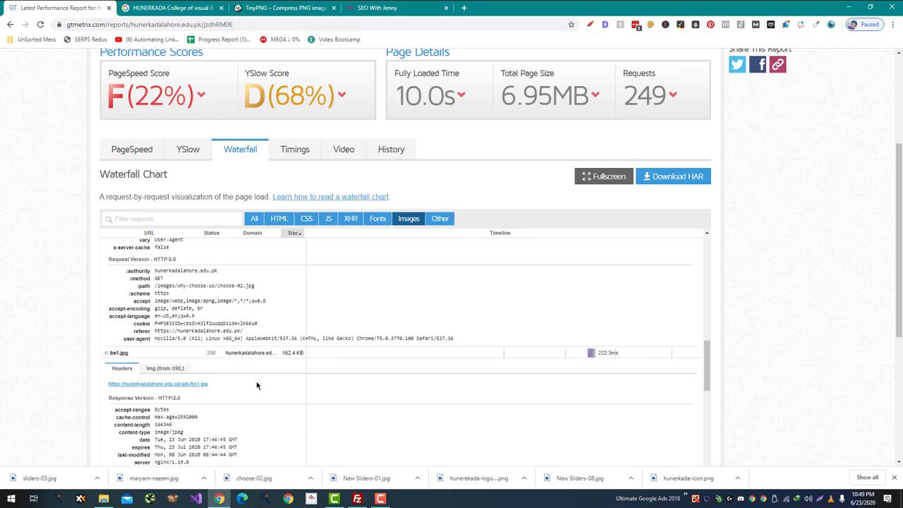
key("alt+Tab")
key("alt+Tab")
key("Tab")
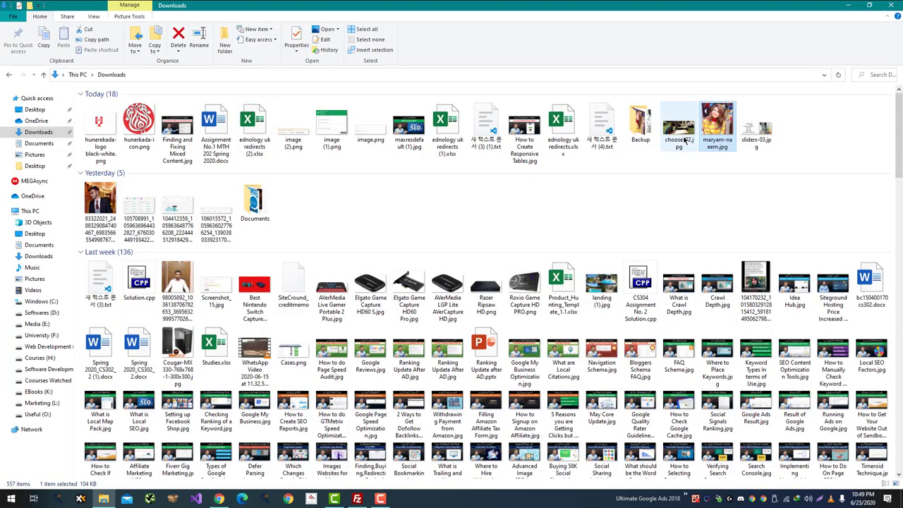
type("ba")
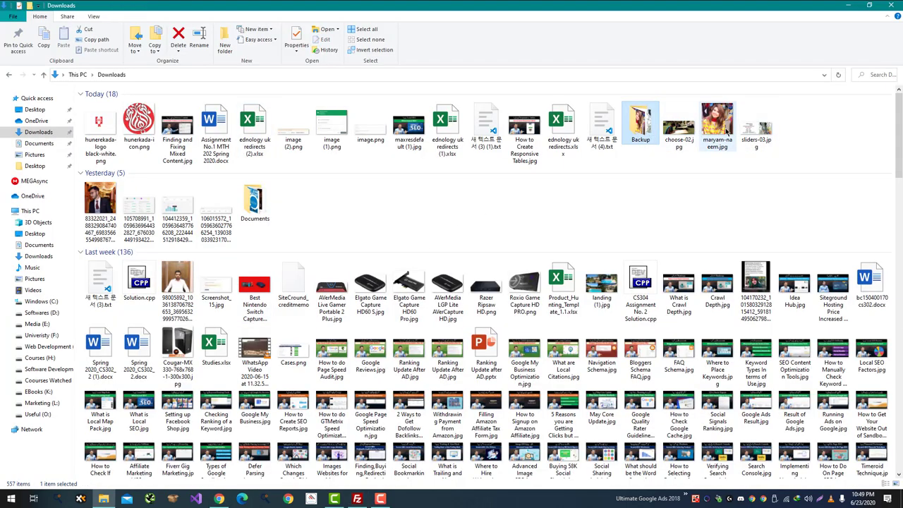
Open bs1.jpg from its GTmetrix link, save it to Downloads and compress it in TinyPNG
key("alt+Tab")
key("alt+Tab")
key("Tab")
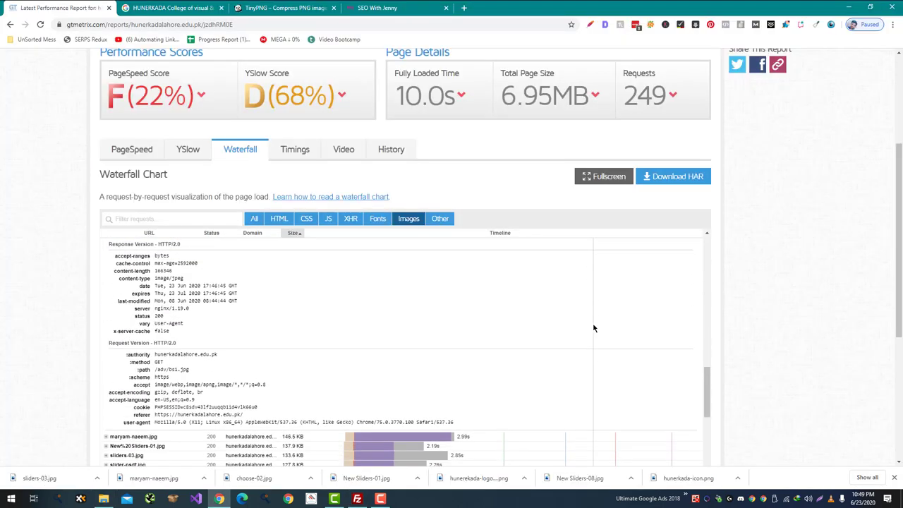
scroll(593, 328, "up", 1)
left_click(201, 290)
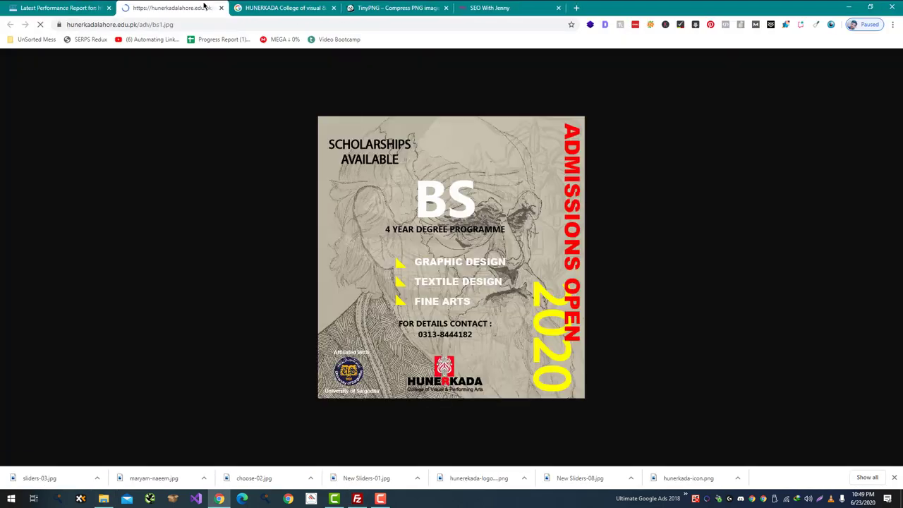
key("ctrl+s")
key("Return")
key("ctrl+4")
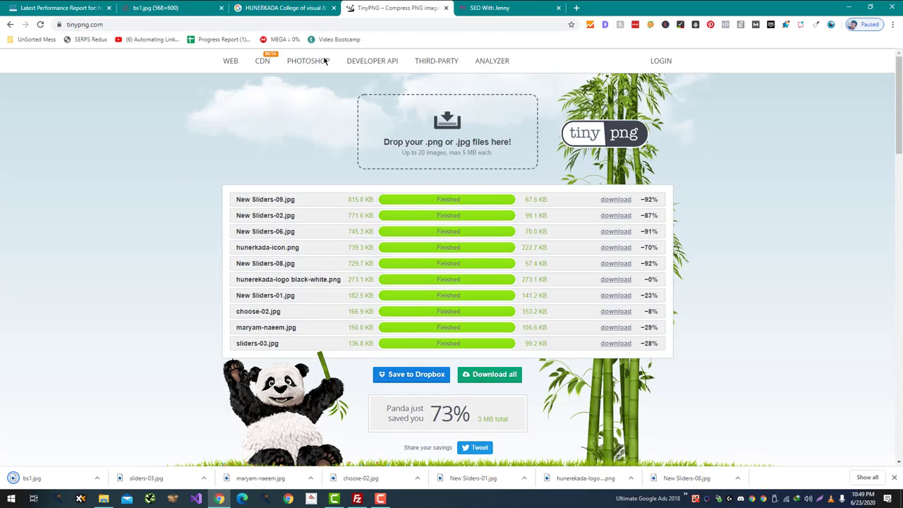
left_click_drag(61, 483, 416, 141)
Show the saved bs1.jpg in Downloads, move it into the Backup folder and return to TinyPNG
right_click(32, 478)
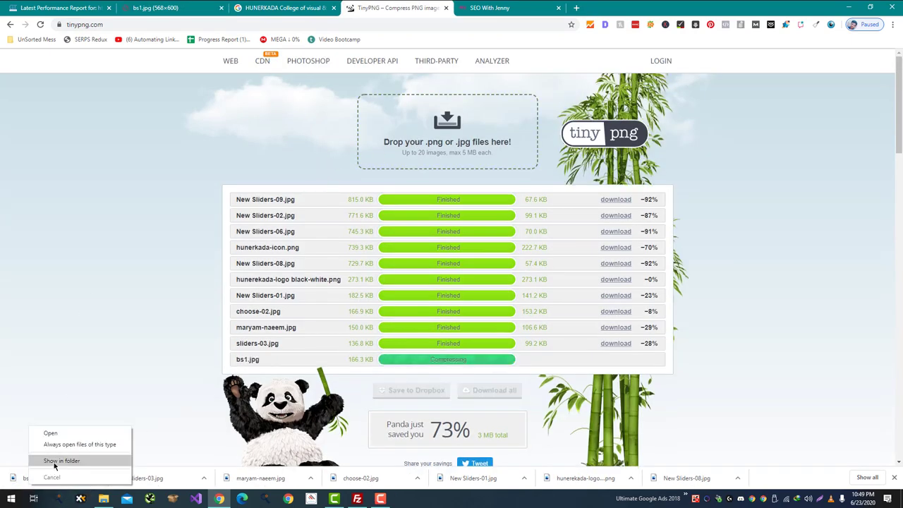
left_click(61, 461)
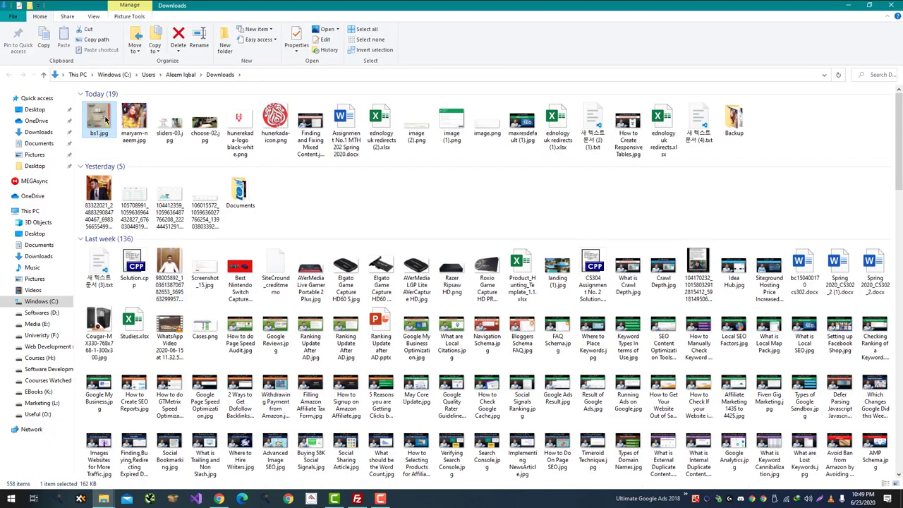
left_click_drag(107, 120, 738, 128)
key("alt+Tab")
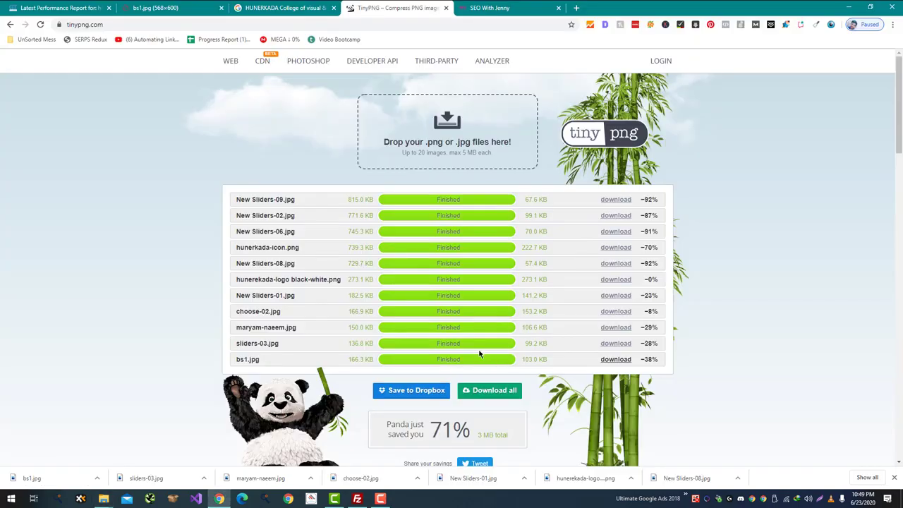
Download the compressed bs1.jpg from TinyPNG and check its server path in the GTmetrix report
left_click(622, 359)
key("alt+Tab")
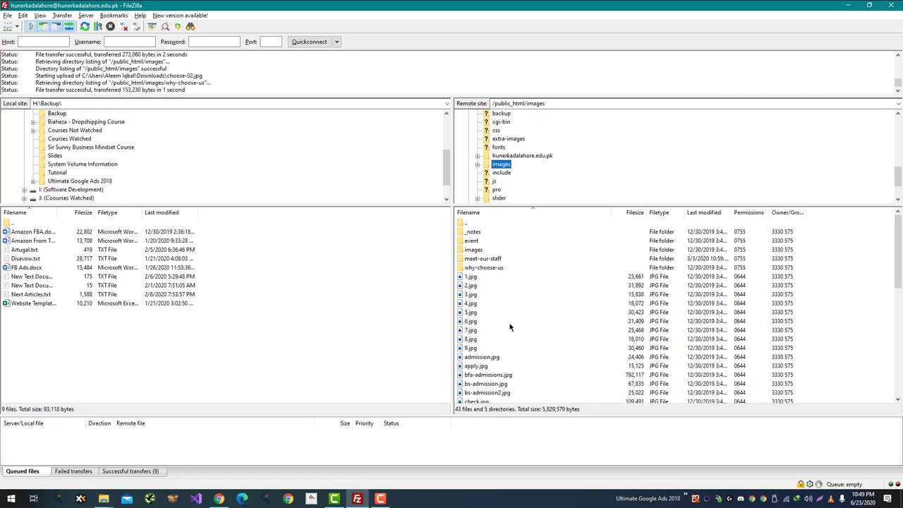
key("alt+Tab")
key("Tab")
key("alt+Tab")
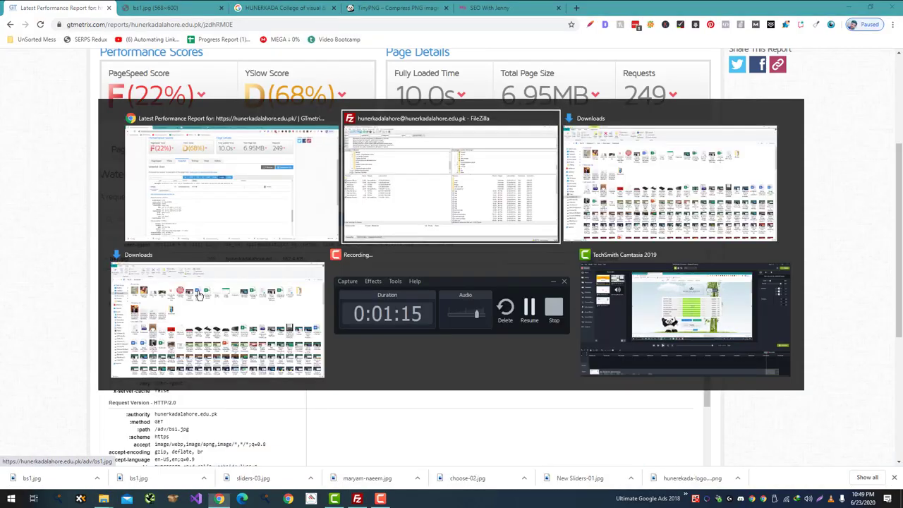
Upload the compressed bs1.jpg from Downloads to the adv folder under public_html on the server
scroll(538, 141, "down", 3)
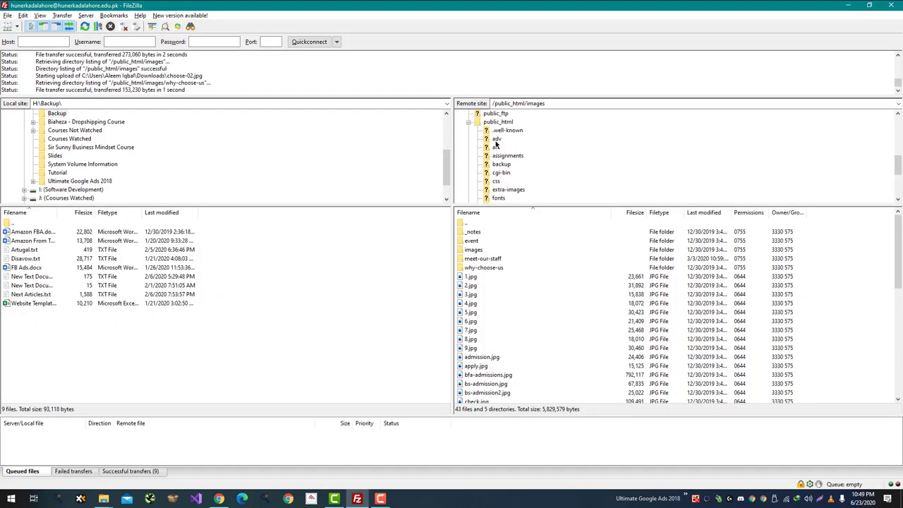
key("alt+Tab")
key("alt+Tab")
key("Tab")
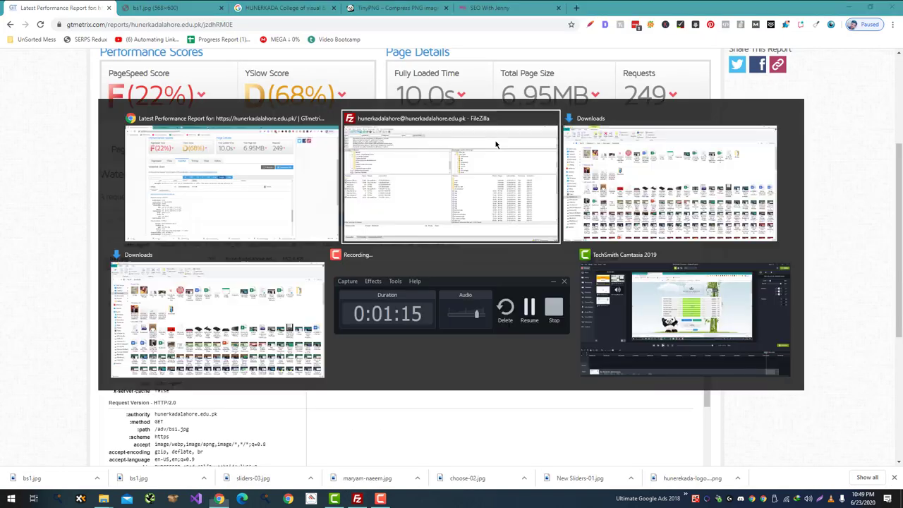
key("alt+Tab")
key("Tab")
left_click_drag(101, 117, 519, 164)
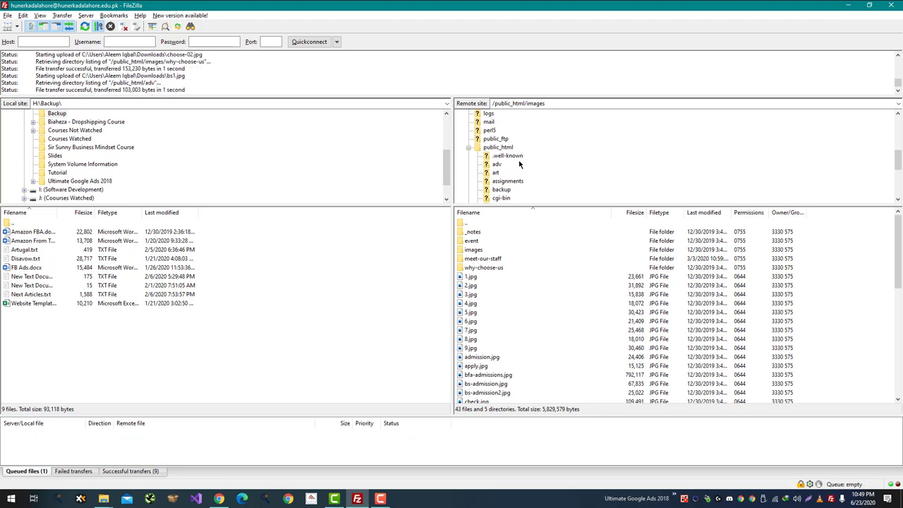
Expand the 146.5 KB portrait image listed below bs1.jpg in the GTmetrix waterfall to look up its server path
key("alt+Tab")
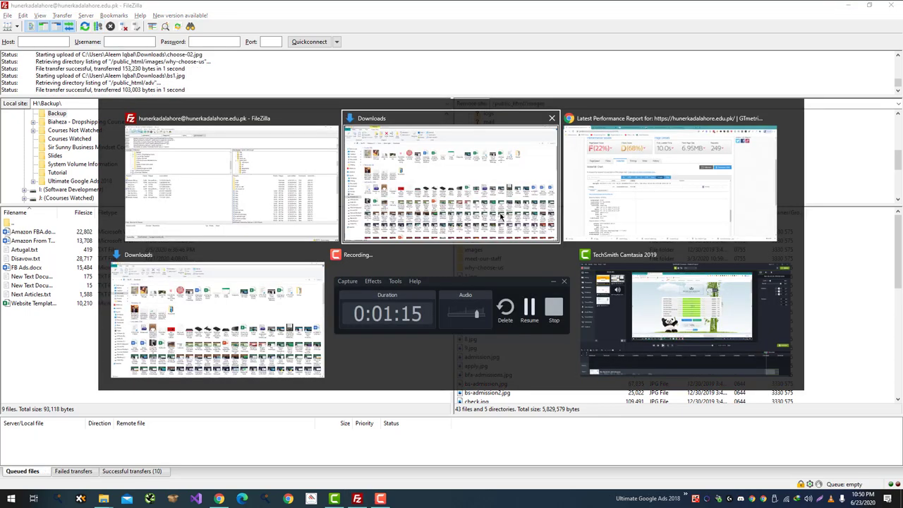
key("alt+Tab")
scroll(339, 290, "down", 5)
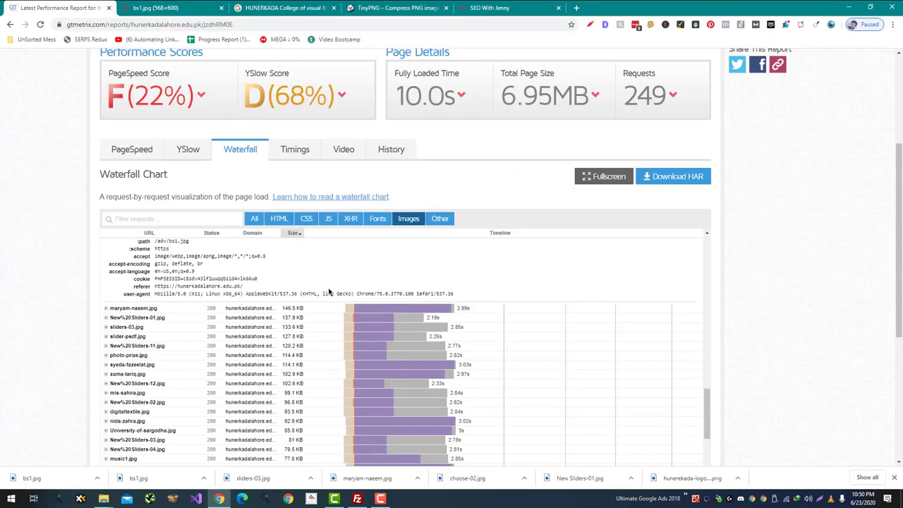
left_click(299, 309)
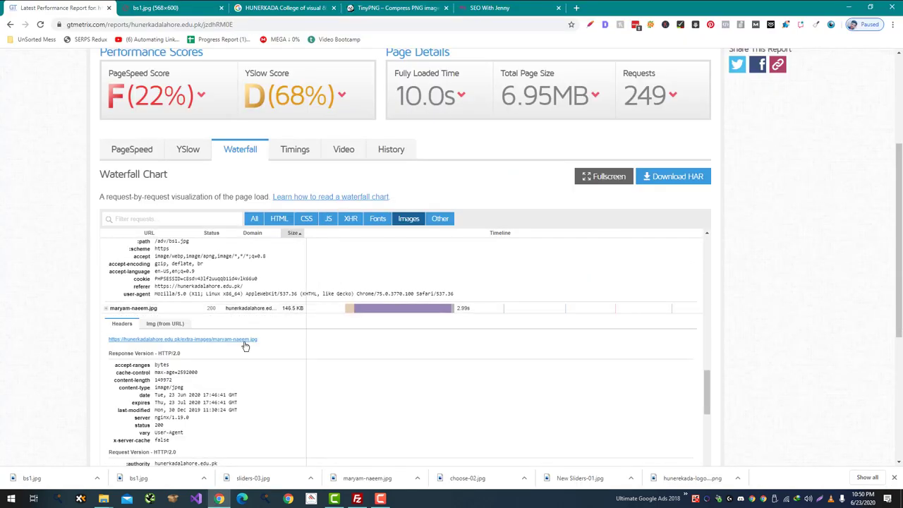
Try to bring the compressed portrait from Downloads into FileZilla and expand the server's images folder to find its destination
key("alt+Tab")
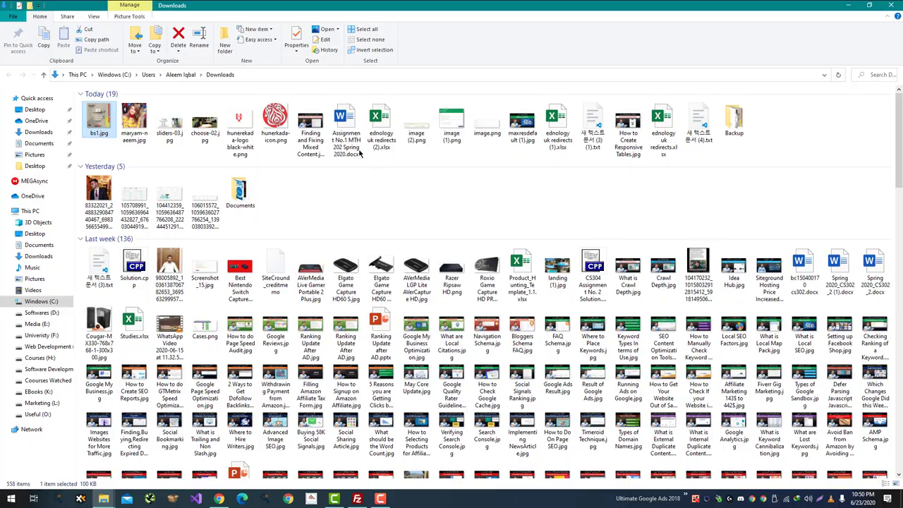
key("alt+Tab")
key("alt+Tab")
key("alt+Tab")
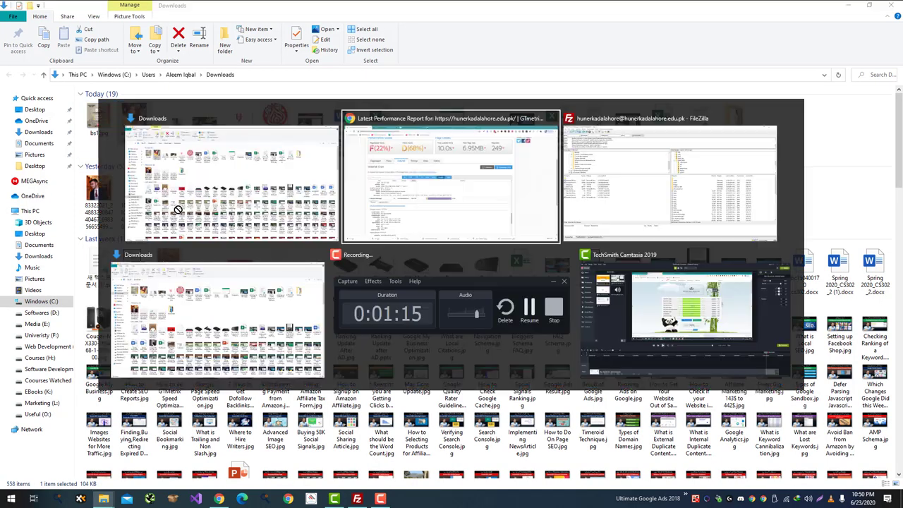
key("alt+Tab")
left_click_drag(178, 209, 585, 298)
scroll(527, 166, "down", 2)
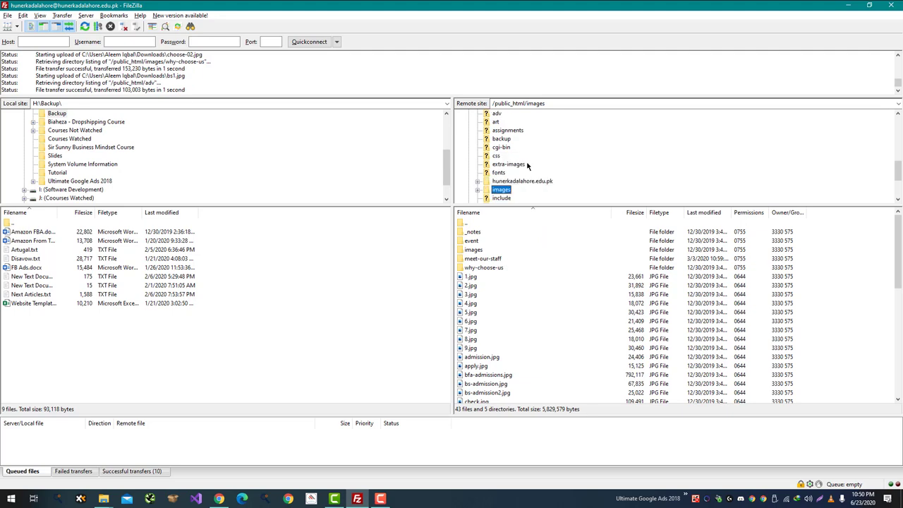
left_click(478, 191)
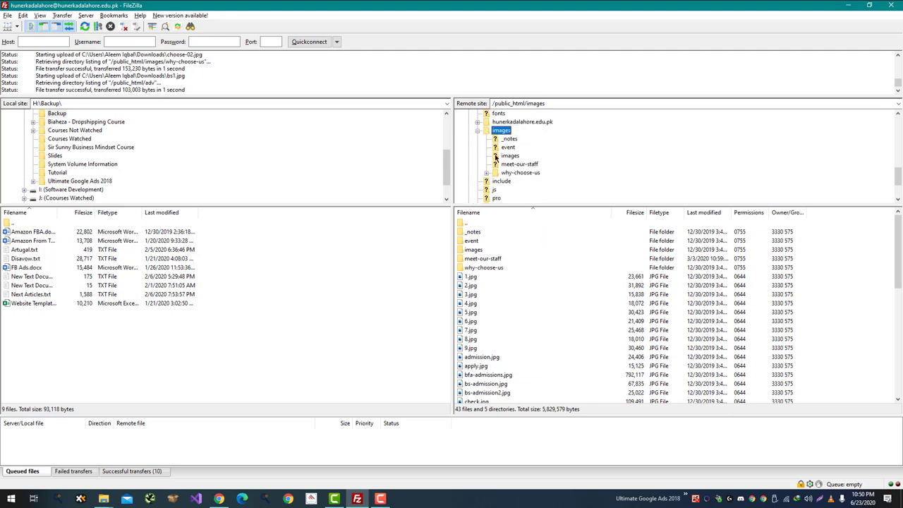
Recheck the portrait's path in GTmetrix and upload its compressed copy from Downloads to the server's extra-images folder
key("alt+Tab")
key("alt+Tab")
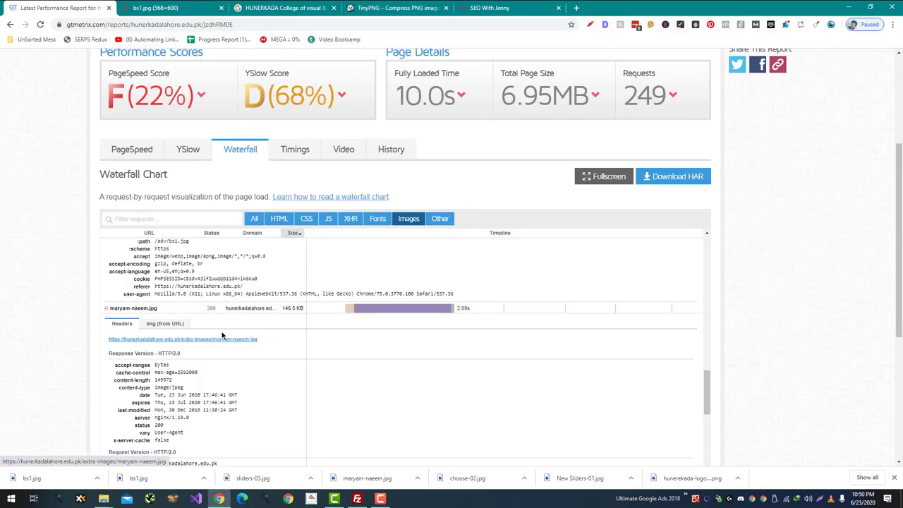
key("alt+Tab")
key("alt+Tab")
key("alt+Tab")
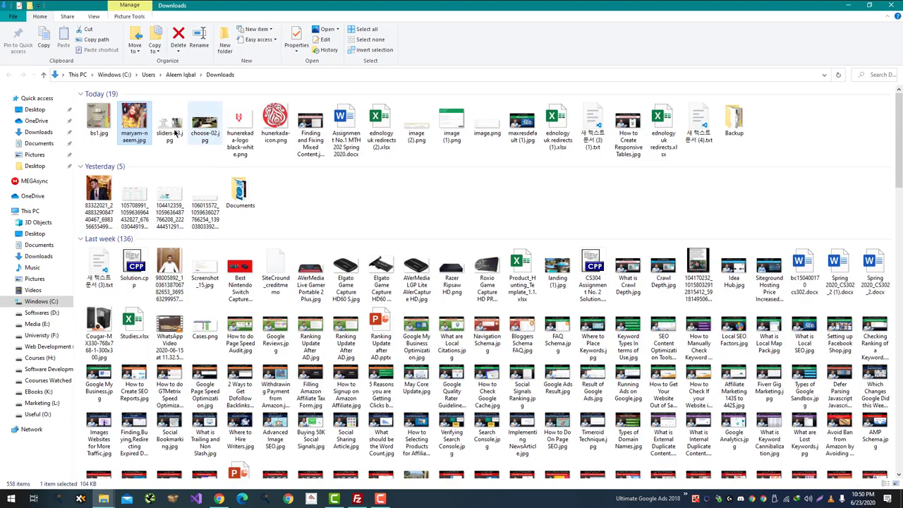
left_click_drag(136, 121, 549, 148)
key("alt+Tab")
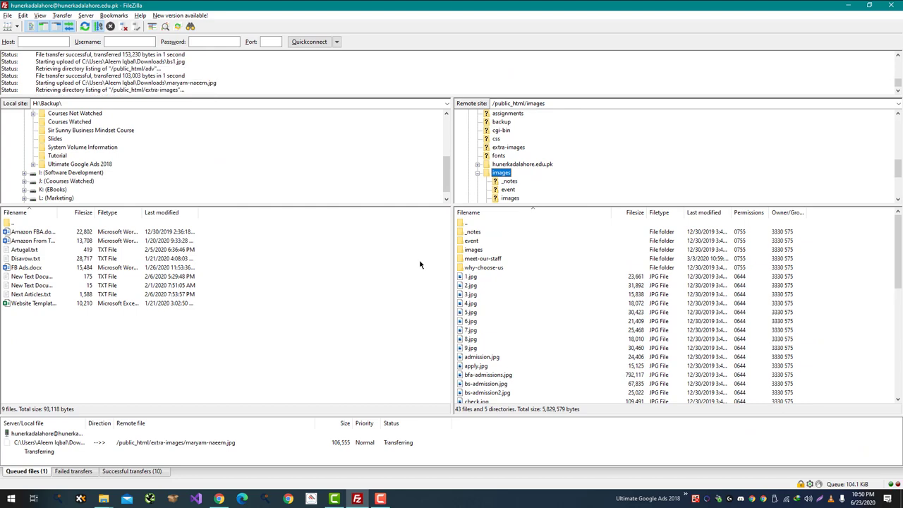
Return to the GTmetrix report and re-test the website
key("alt+Tab")
key("alt+Tab")
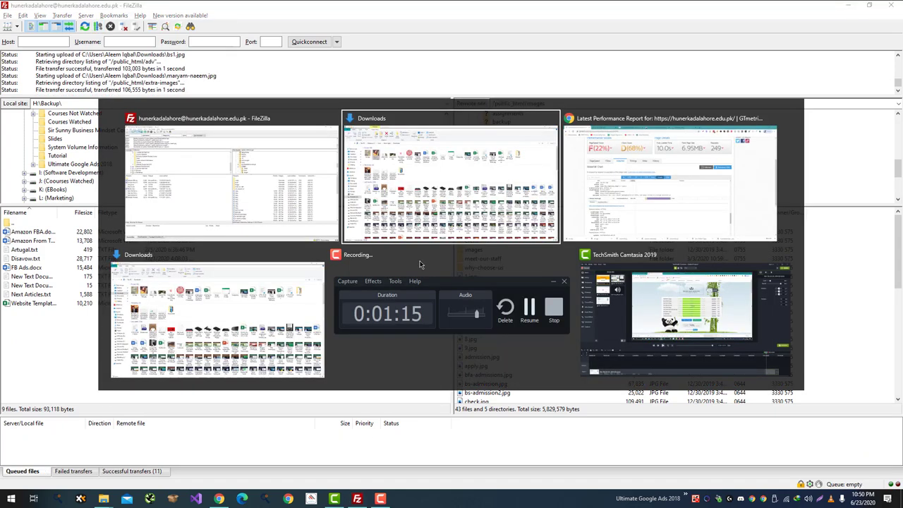
left_click(771, 105)
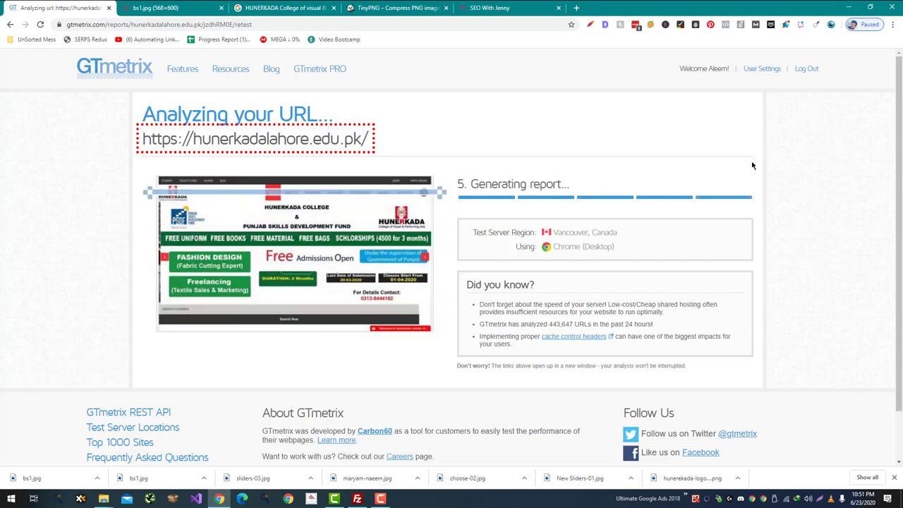
Sort the new report's waterfall requests by size and examine the details of hunerkada-icon.png
scroll(272, 294, "down", 1)
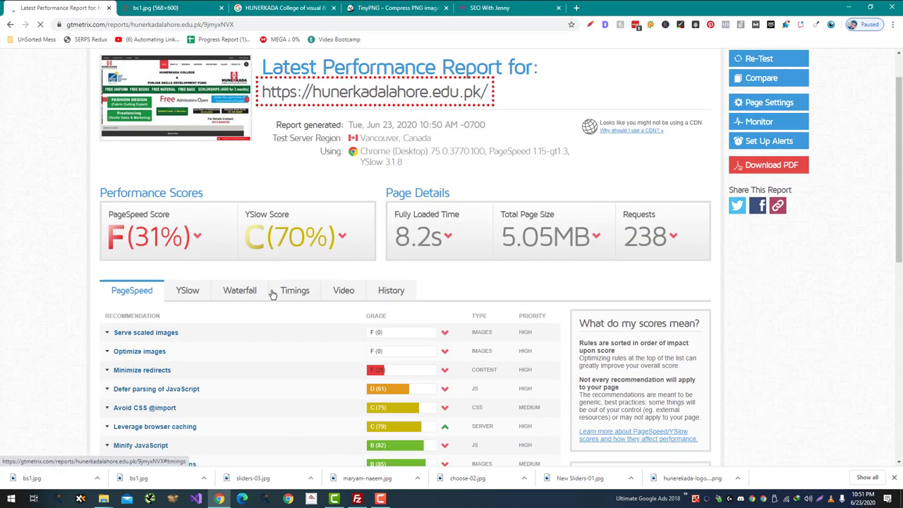
left_click(187, 290)
left_click(233, 292)
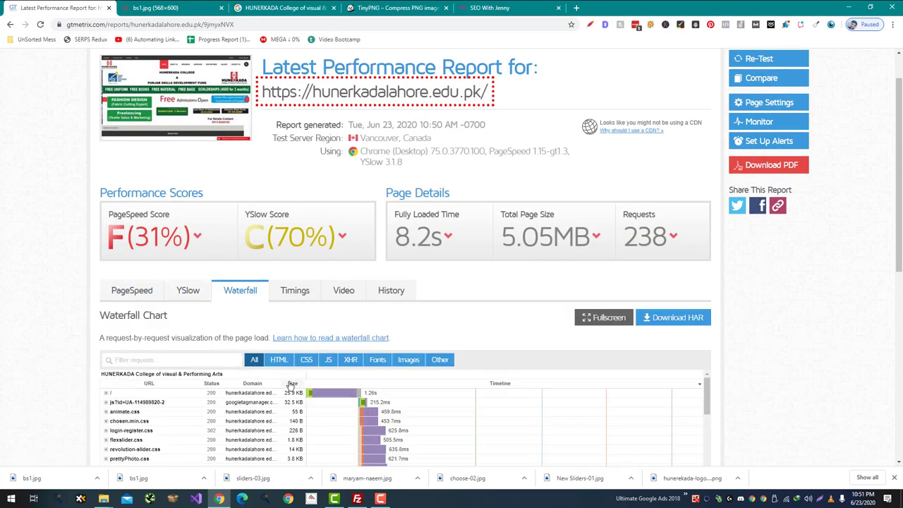
left_click(292, 386)
scroll(288, 339, "down", 2)
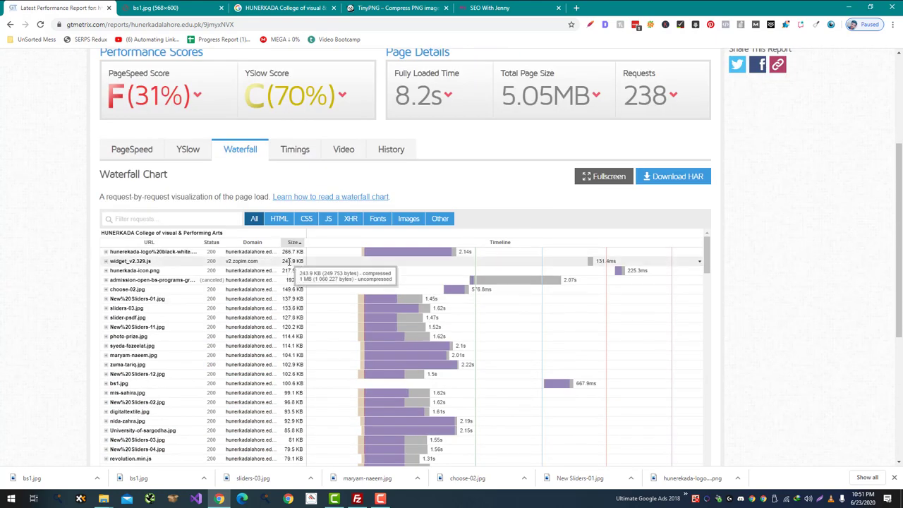
left_click(290, 271)
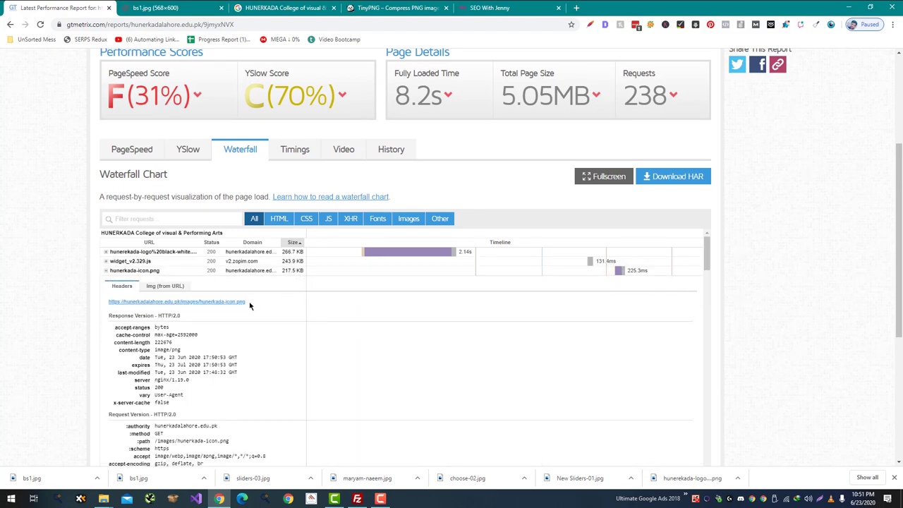
Expand the Serve scaled images recommendation in the PageSpeed results and review its list of oversized images
left_click(123, 149)
left_click(219, 192)
scroll(280, 313, "down", 1)
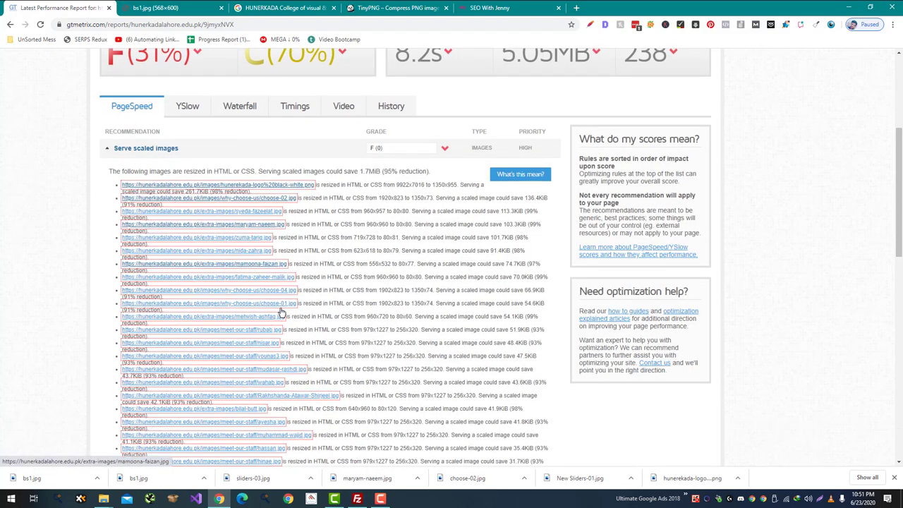
scroll(281, 312, "down", 3)
scroll(341, 299, "up", 1)
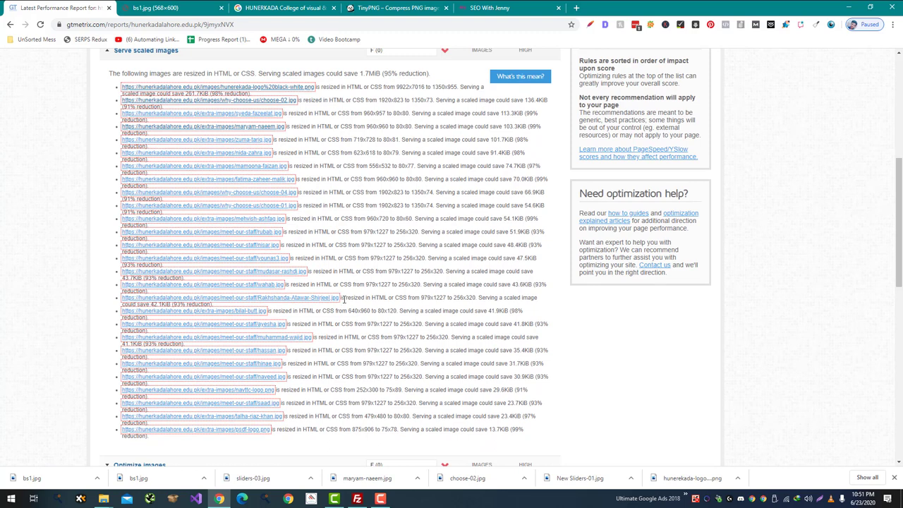
Open every image listed under Serve scaled images in its own browser tab, from the black-white logo to psdf-logo.png
left_click(185, 88, "ctrl")
left_click(182, 100, "ctrl")
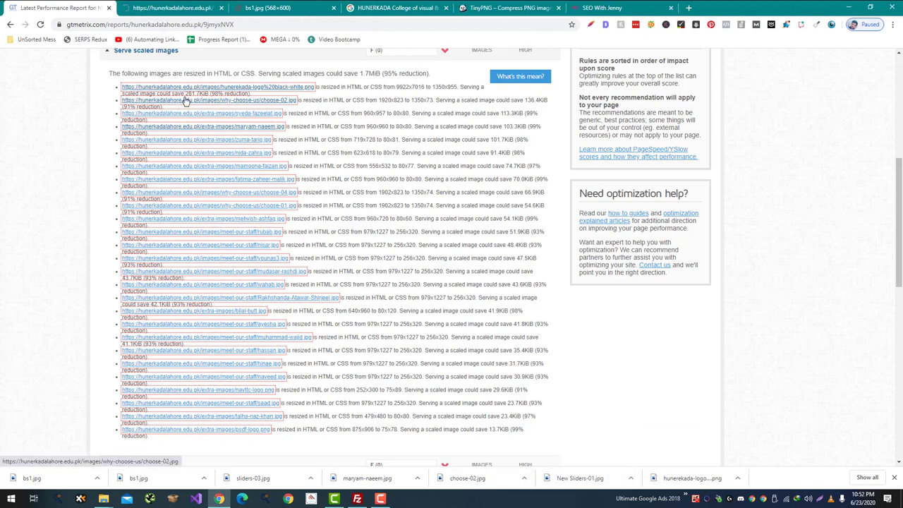
left_click(182, 114, "ctrl")
left_click(182, 126, "ctrl")
left_click(185, 139, "ctrl")
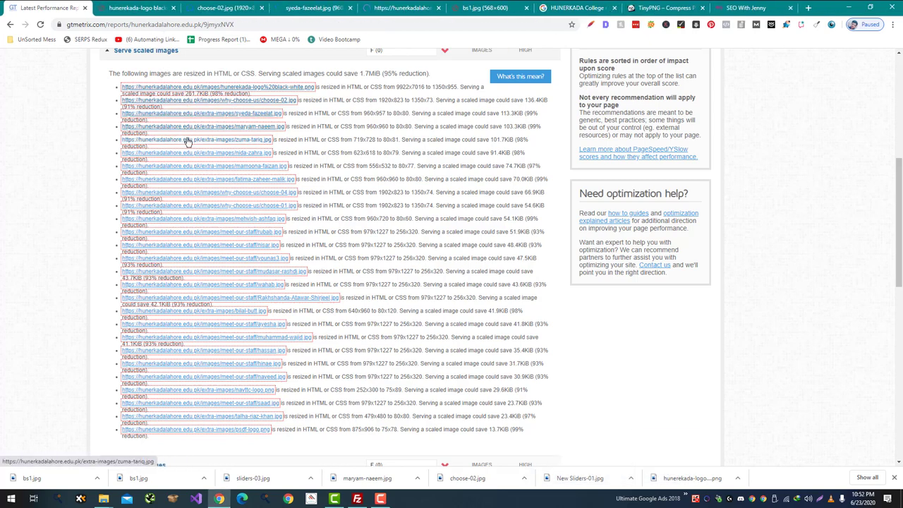
left_click(188, 153, "ctrl")
left_click(190, 165, "ctrl")
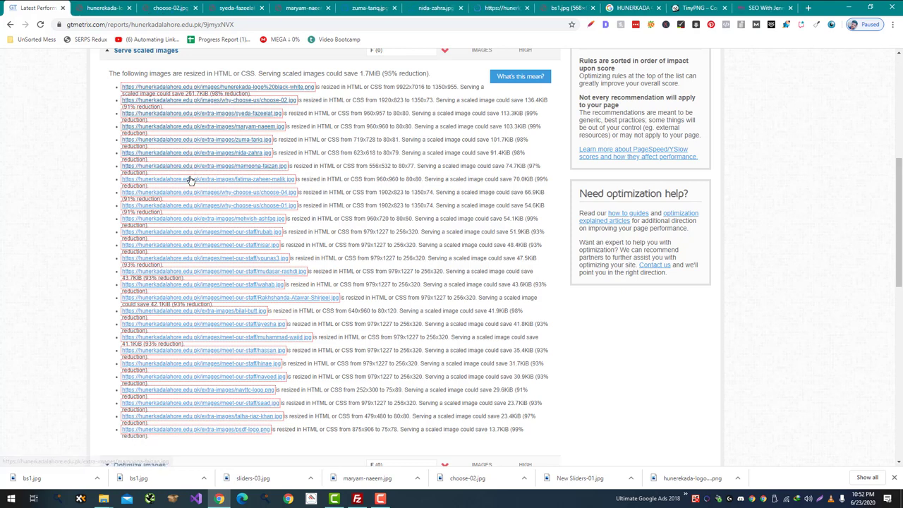
left_click(191, 180, "ctrl")
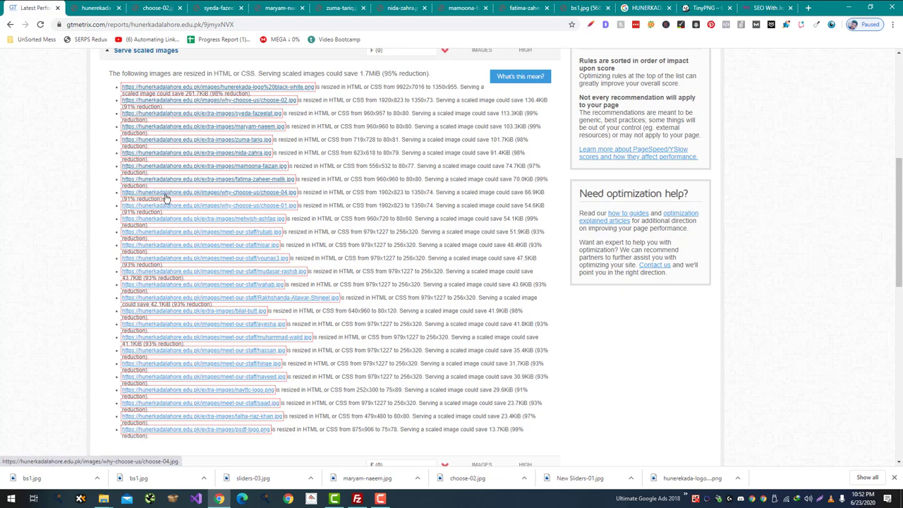
left_click(166, 194, "ctrl")
left_click(162, 206, "ctrl")
left_click(161, 220, "ctrl")
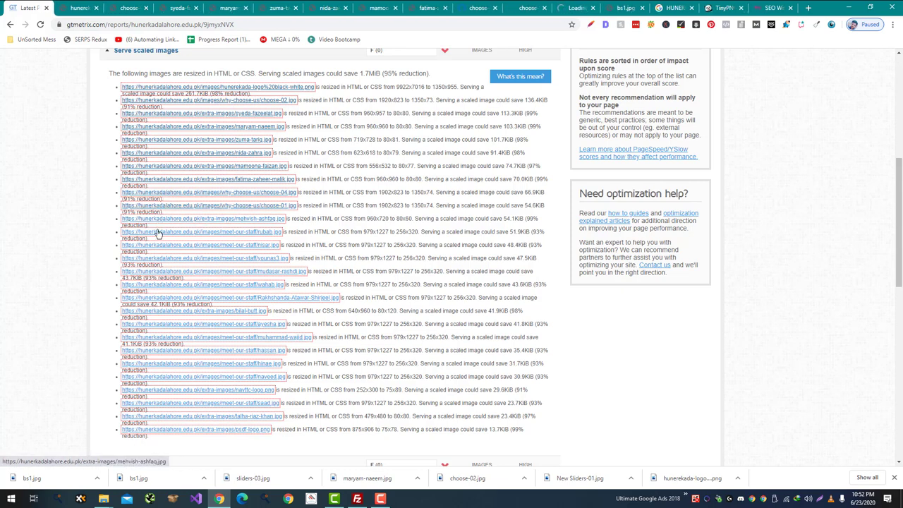
left_click(158, 234, "ctrl")
left_click(157, 246, "ctrl")
left_click(156, 259, "ctrl")
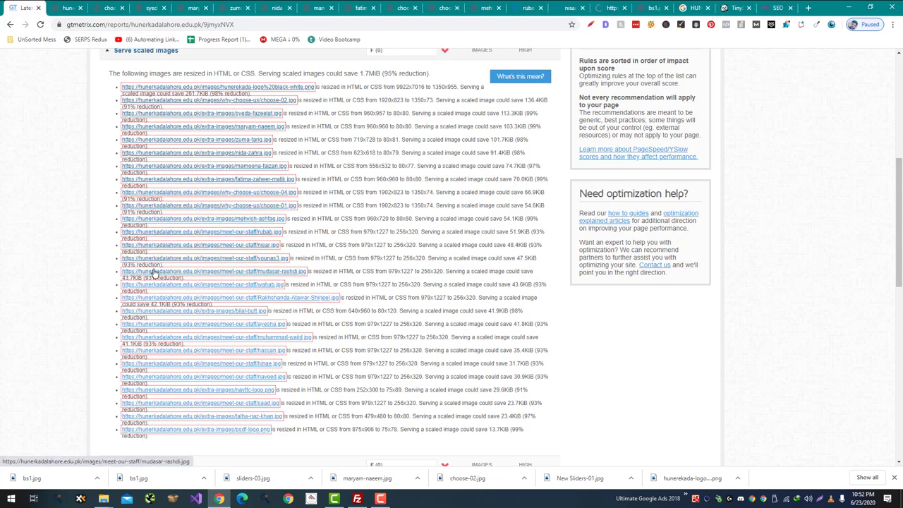
left_click(153, 273, "ctrl")
left_click(152, 285, "ctrl")
left_click(150, 299, "ctrl")
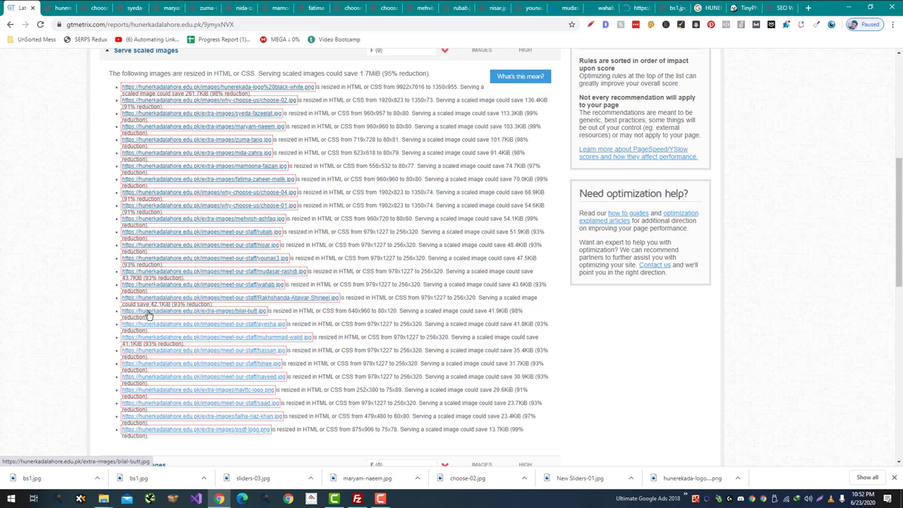
left_click(147, 313, "ctrl")
left_click(146, 326, "ctrl")
left_click(145, 339, "ctrl")
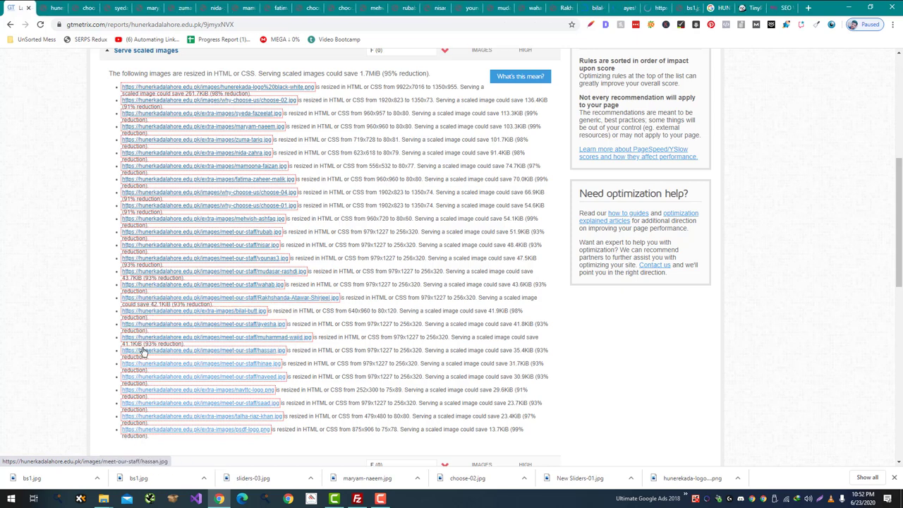
left_click(143, 351, "ctrl")
left_click(139, 365, "ctrl")
left_click(137, 378, "ctrl")
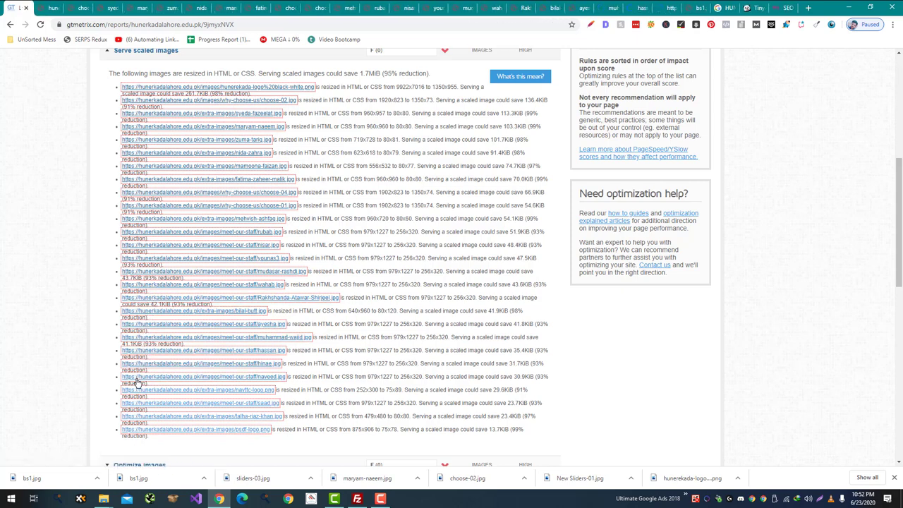
left_click(135, 404, "ctrl")
left_click(134, 418, "ctrl")
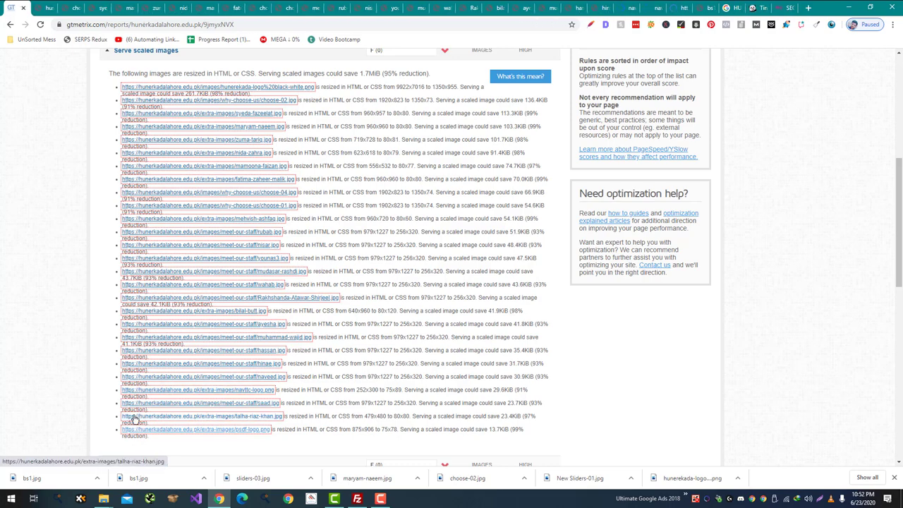
left_click(135, 430, "ctrl")
Open the ImageResizer.com website in a new browser tab and place that tab directly beside the GTmetrix report
key("ctrl+t")
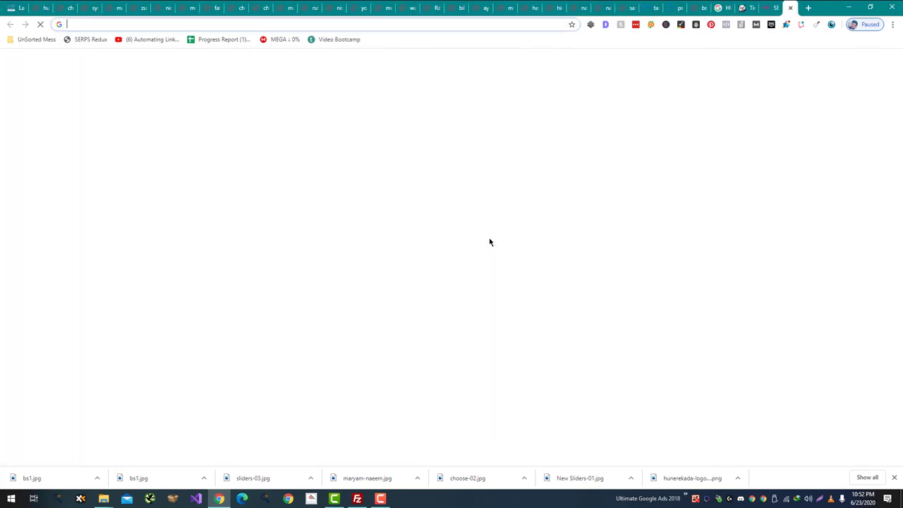
type("image")
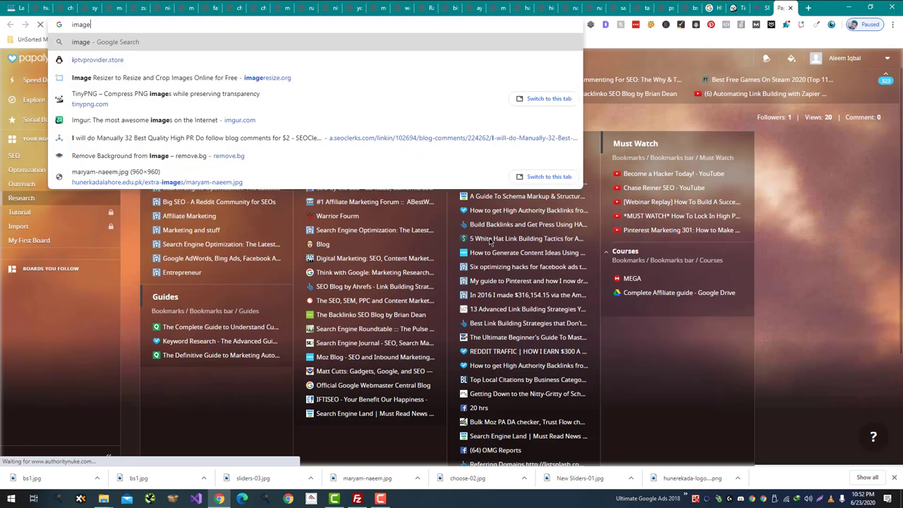
type("resizer")
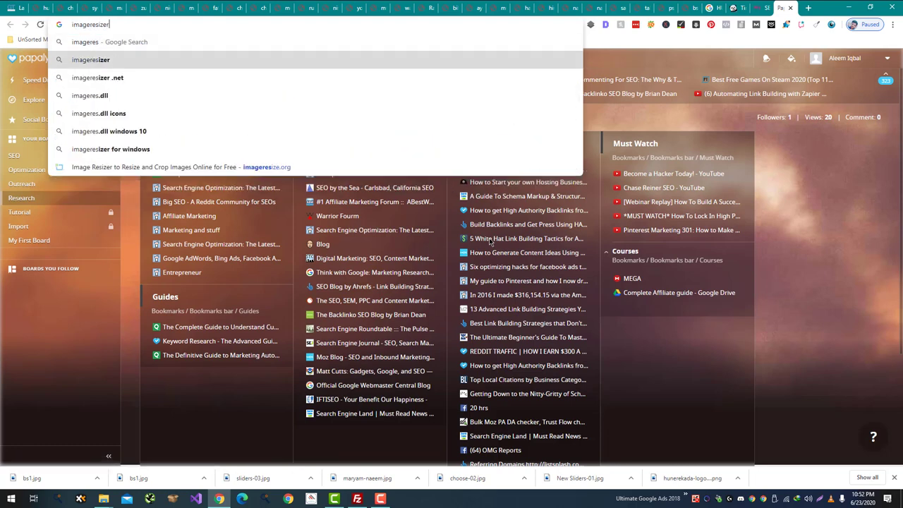
key("Down")
key("Down")
key("Down")
key("Down")
key("Down")
key("Down")
key("Return")
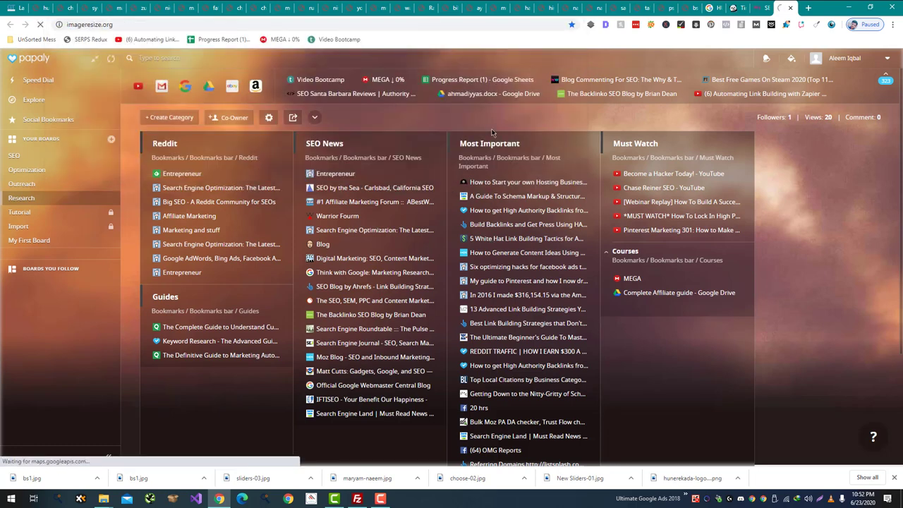
left_click_drag(780, 4, 52, 5)
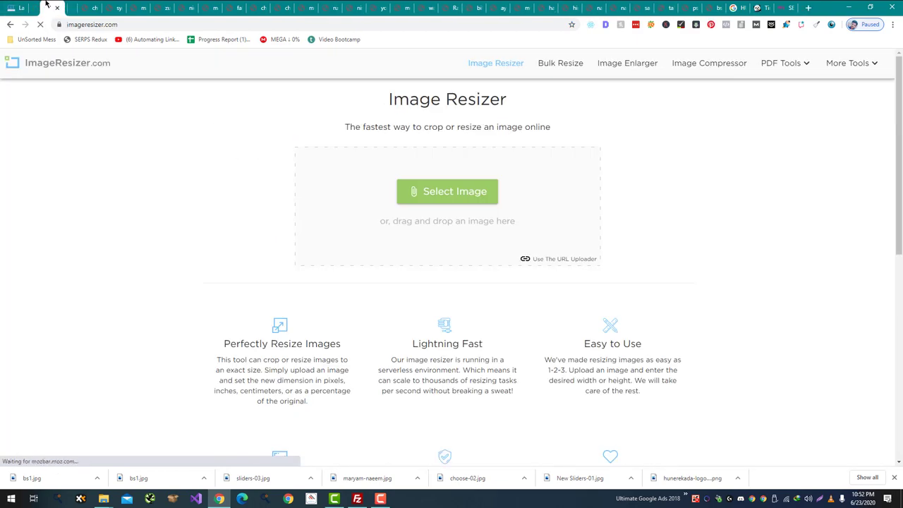
Copy the black-white logo's recommended width of 1350 from the GTmetrix report and save hunerekada-logo black-white.png to Downloads
left_click(19, 8)
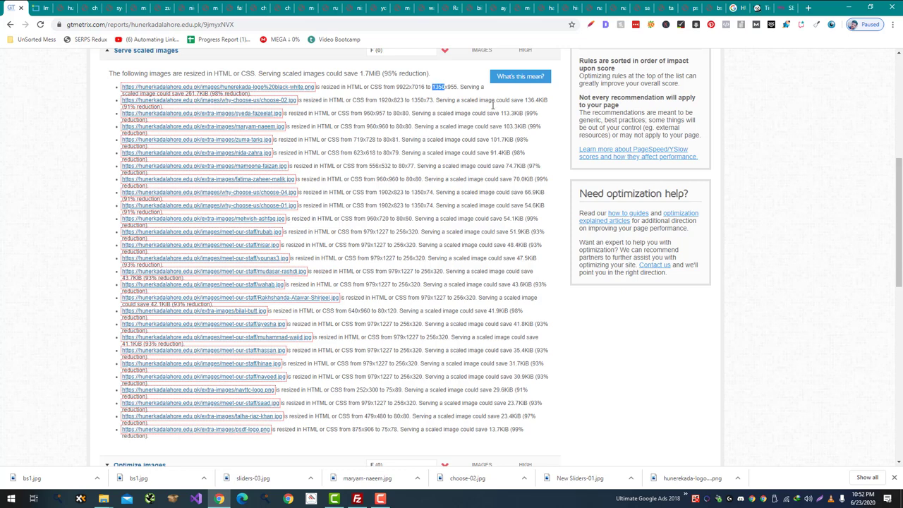
left_click(41, 6)
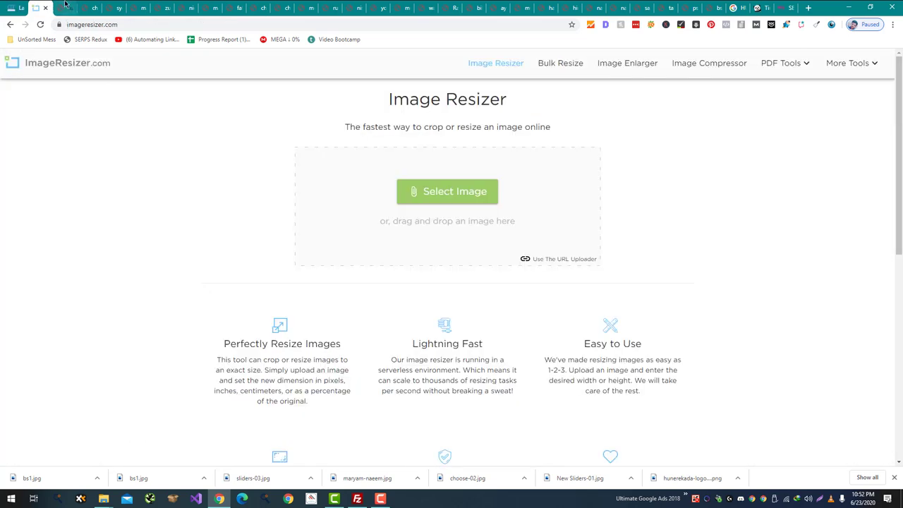
left_click(65, 6)
key("ctrl+s")
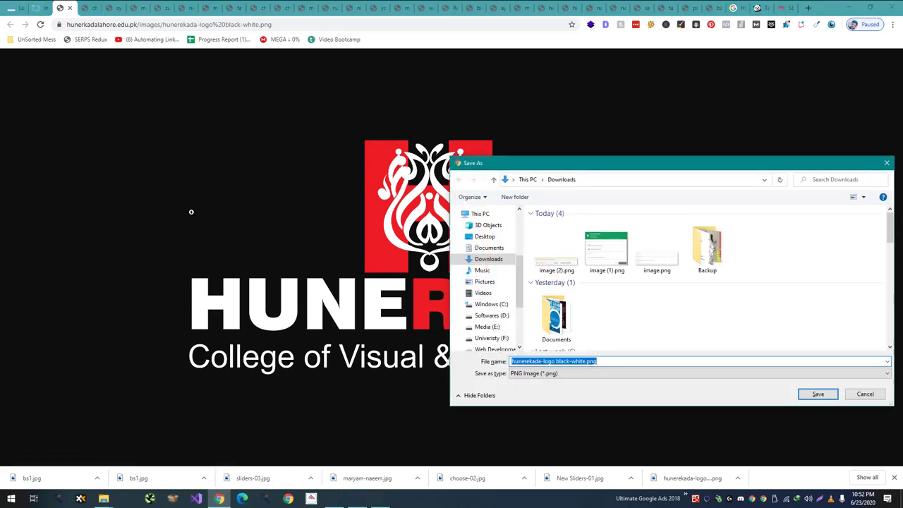
key("Return")
key("ctrl+shift+Tab")
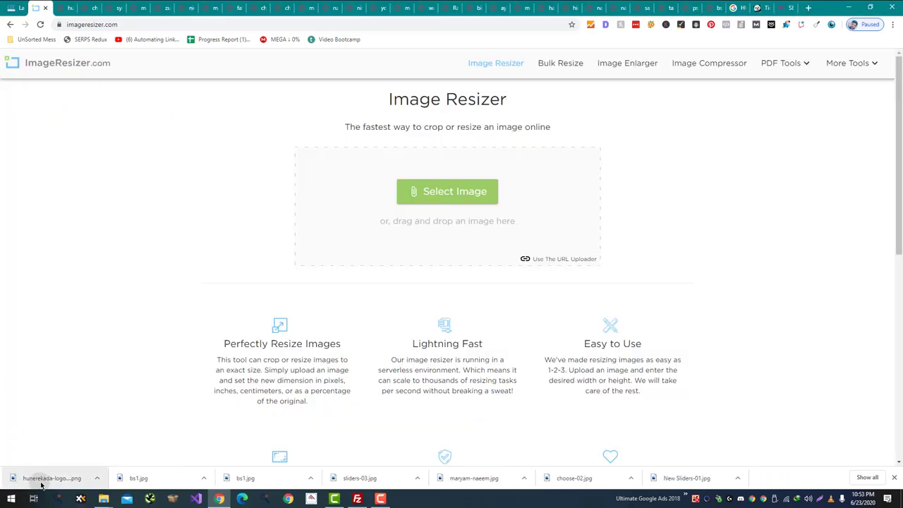
Upload hunerekada-logo black-white.png to ImageResizer and resize it to a width of 1350 pixels
left_click_drag(41, 484, 377, 198)
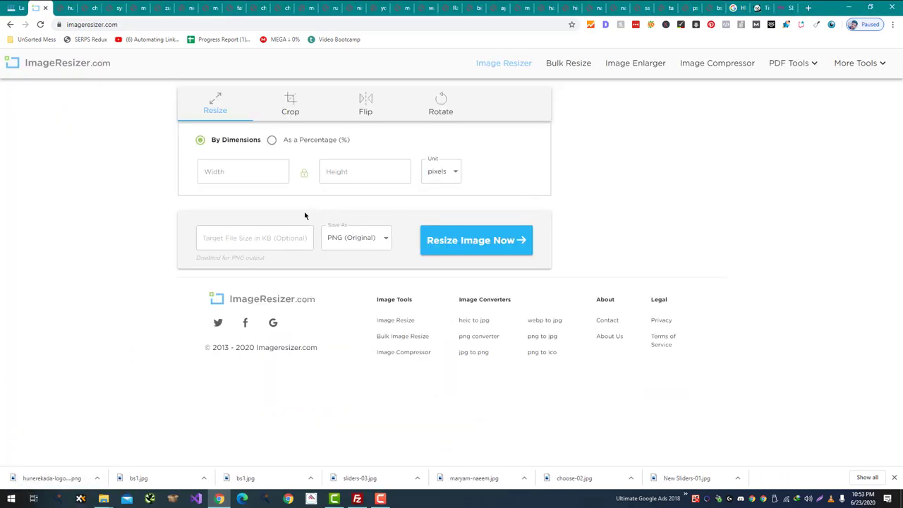
type("1024")
left_click(495, 244)
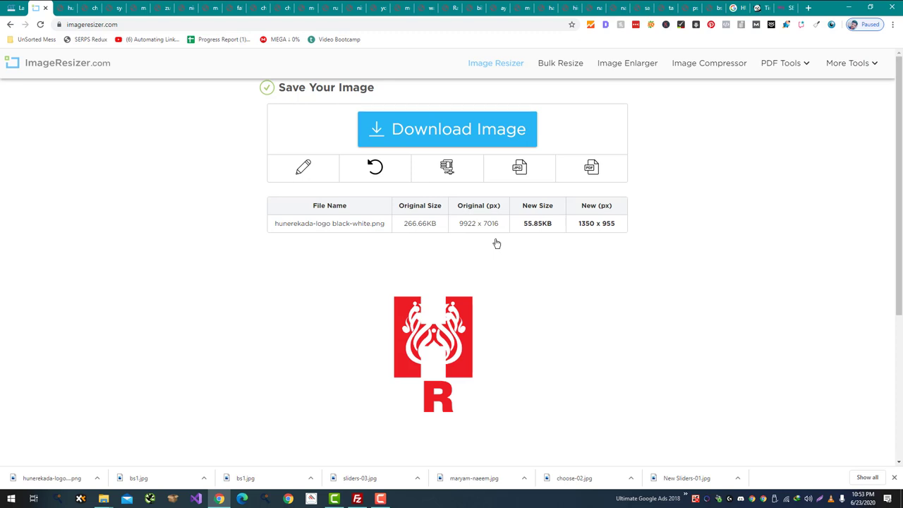
left_click(380, 499)
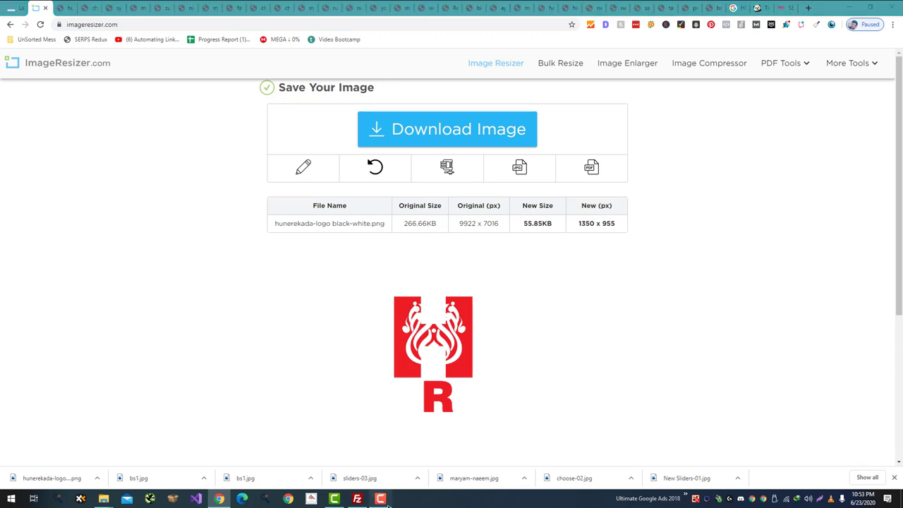
left_click(881, 456)
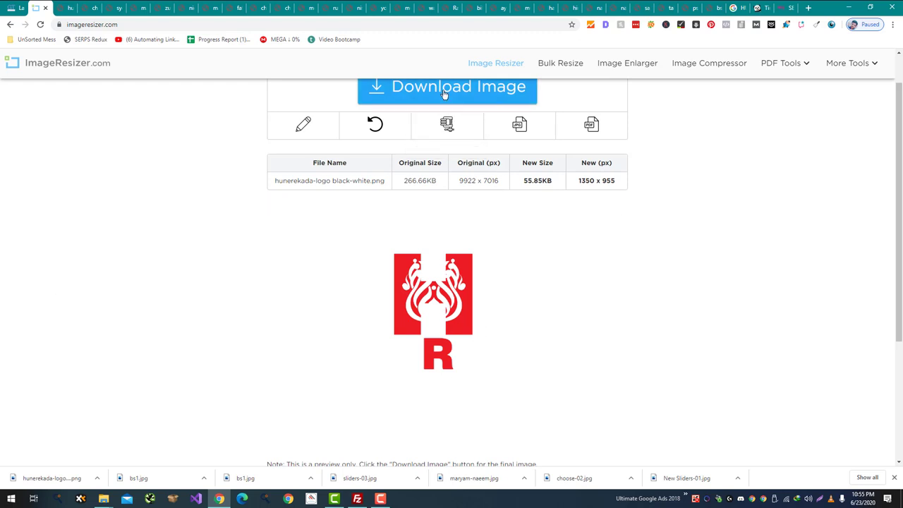
Move the original hunerekada-logo black-white.png from Downloads into the Backup folder, replacing the copy already there
right_click(40, 484)
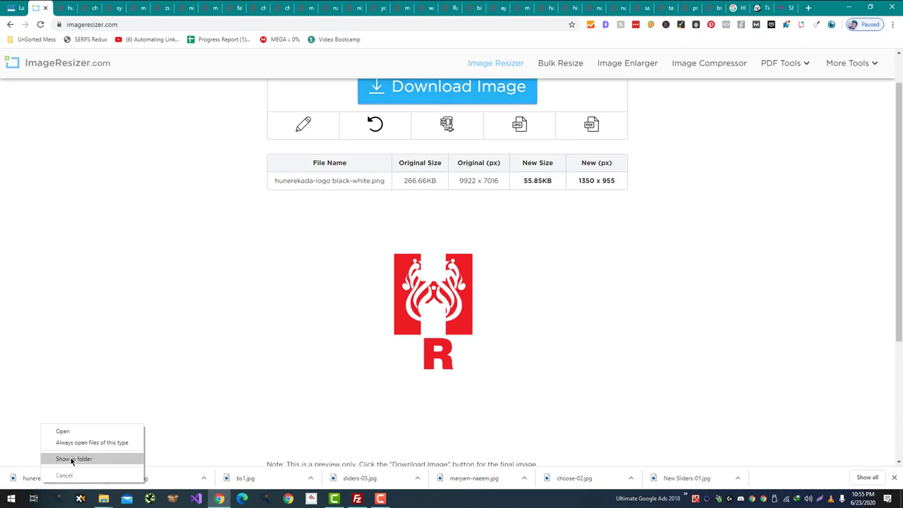
left_click(68, 457)
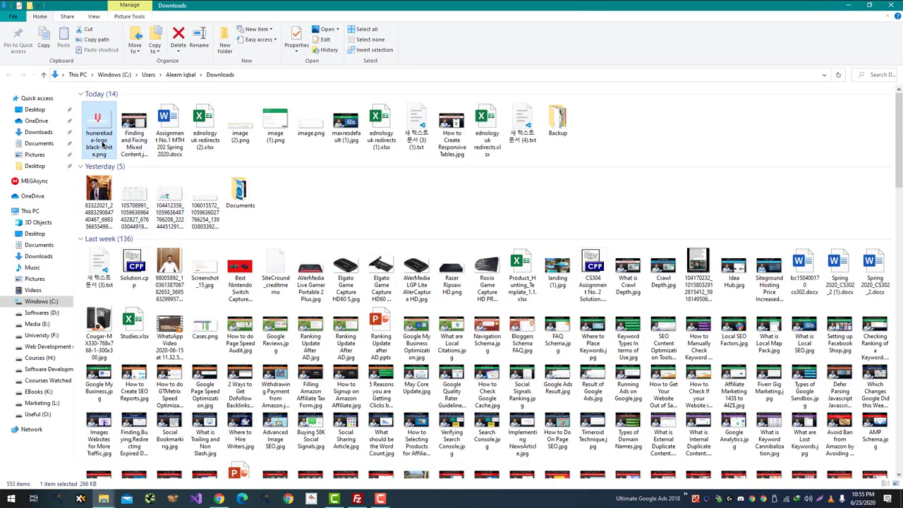
left_click_drag(94, 154, 556, 125)
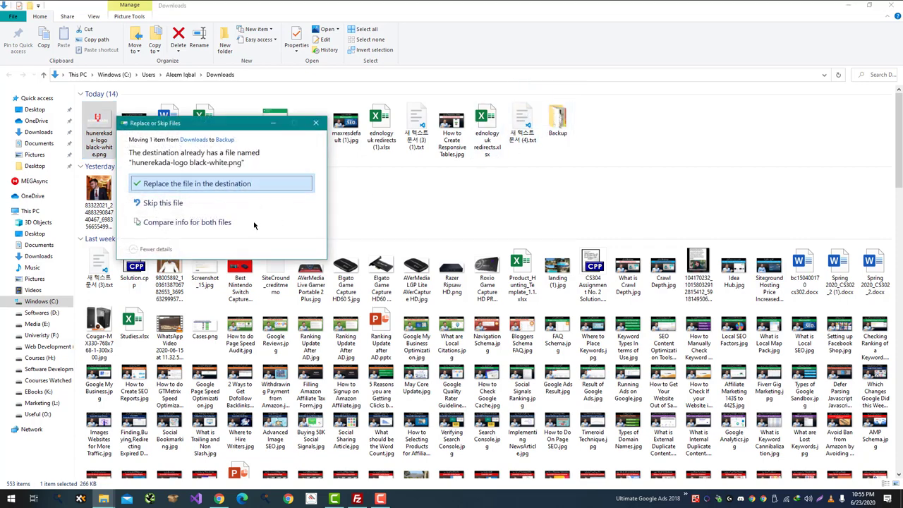
left_click(240, 183)
key("alt+Tab")
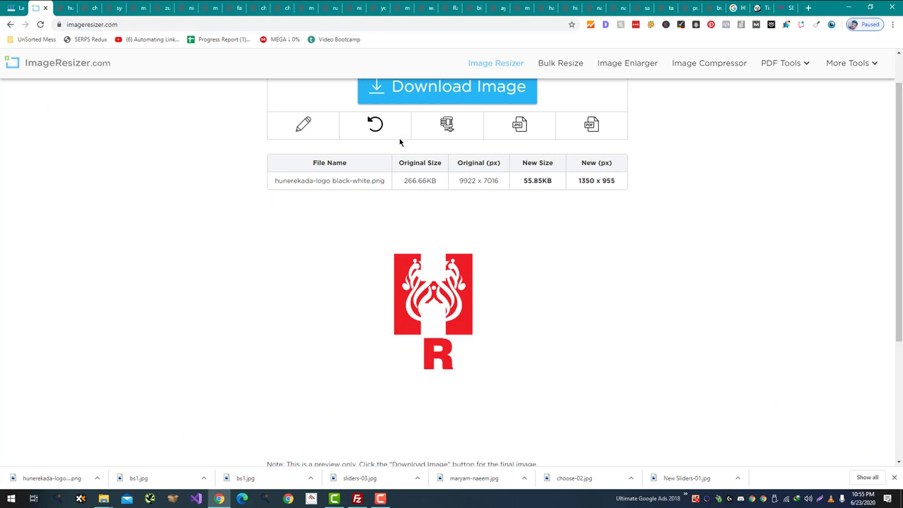
Download the resized black-white logo and check the file in the Downloads folder
left_click(423, 90)
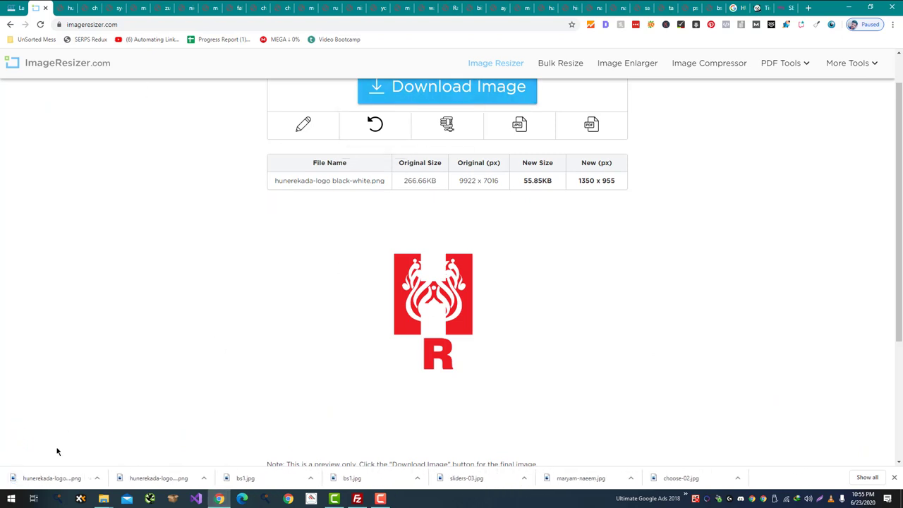
right_click(67, 477)
left_click(78, 452)
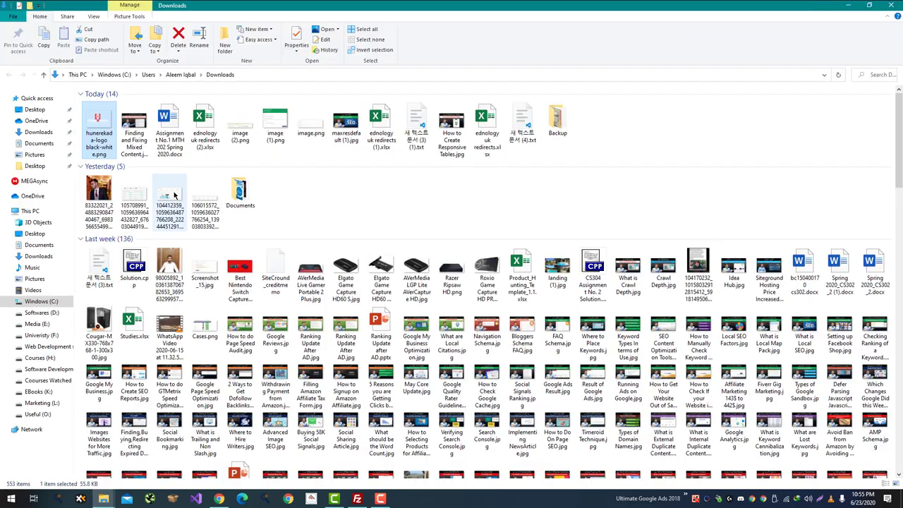
key("alt+Tab")
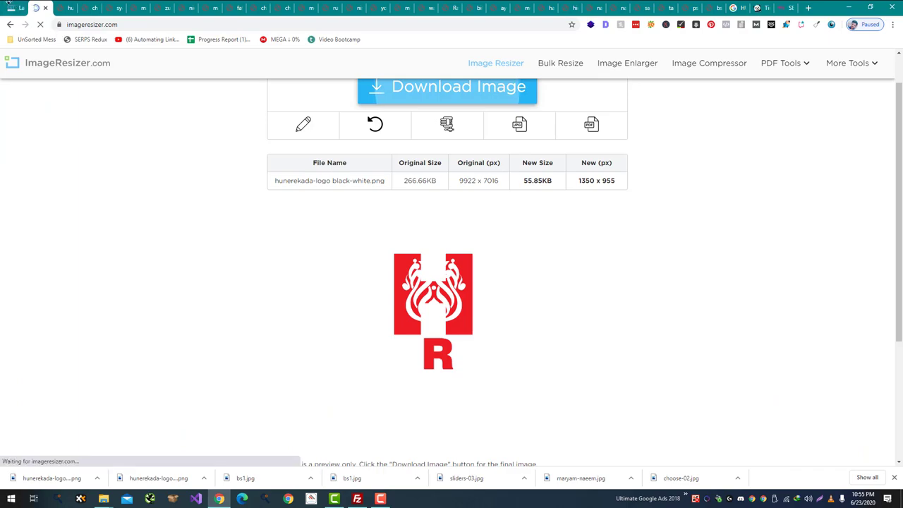
Close the logo's tab, save choose-02.jpg to Downloads, and copy its recommended width of 1350 from the GTmetrix report
left_click(60, 8)
left_click(69, 8)
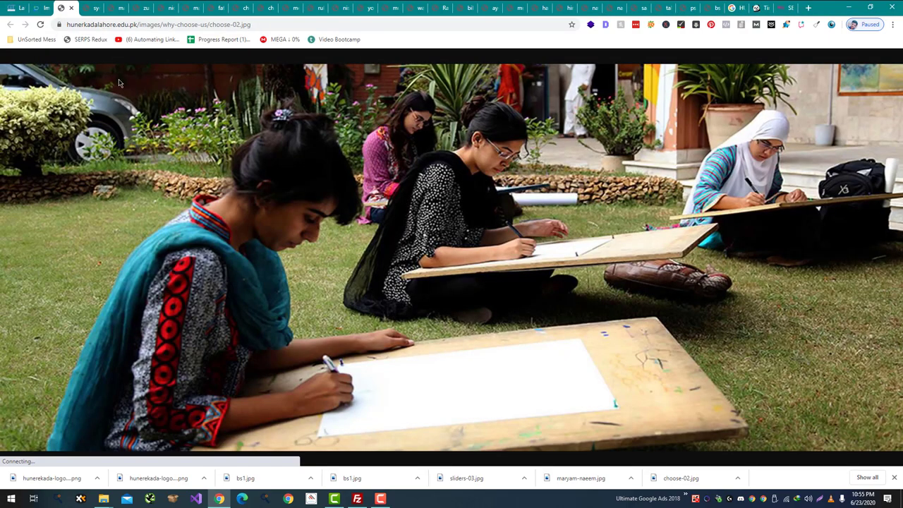
key("ctrl+s")
key("Return")
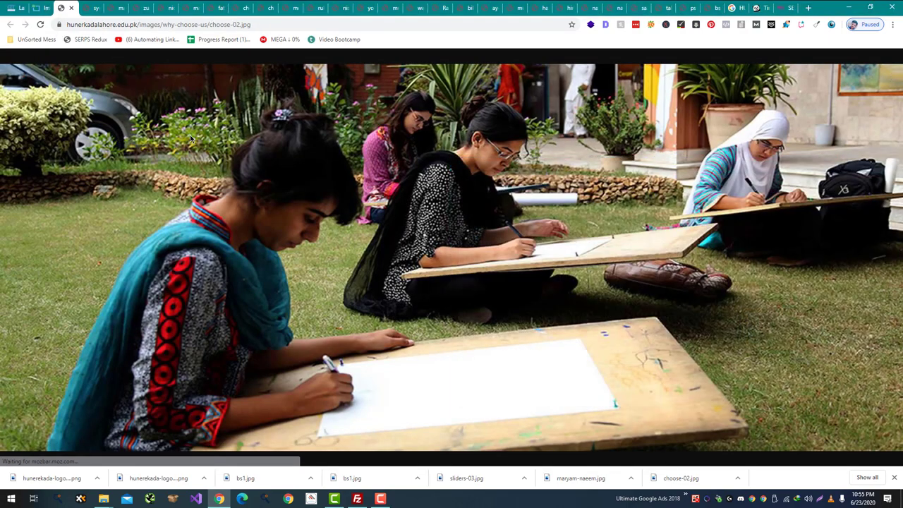
key("ctrl+w")
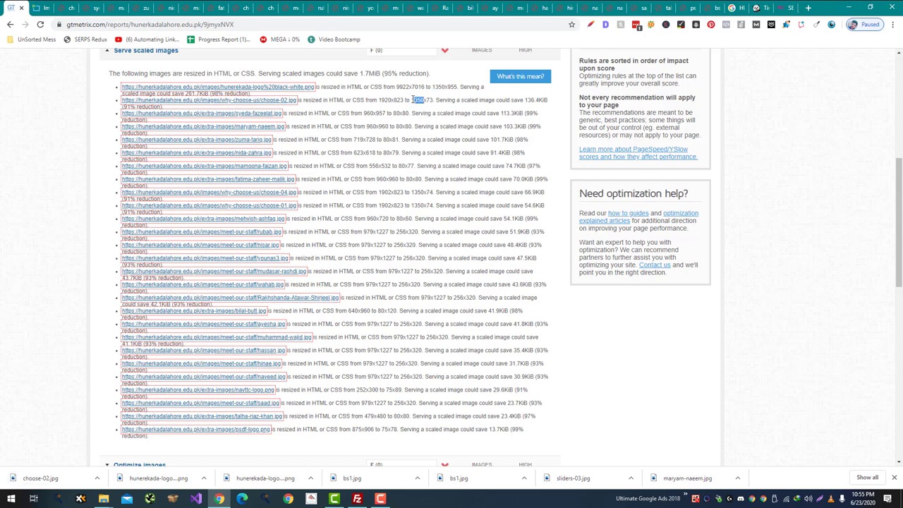
Upload choose-02.jpg to ImageResizer and resize it to a width of 1350 pixels
key("ctrl+Tab")
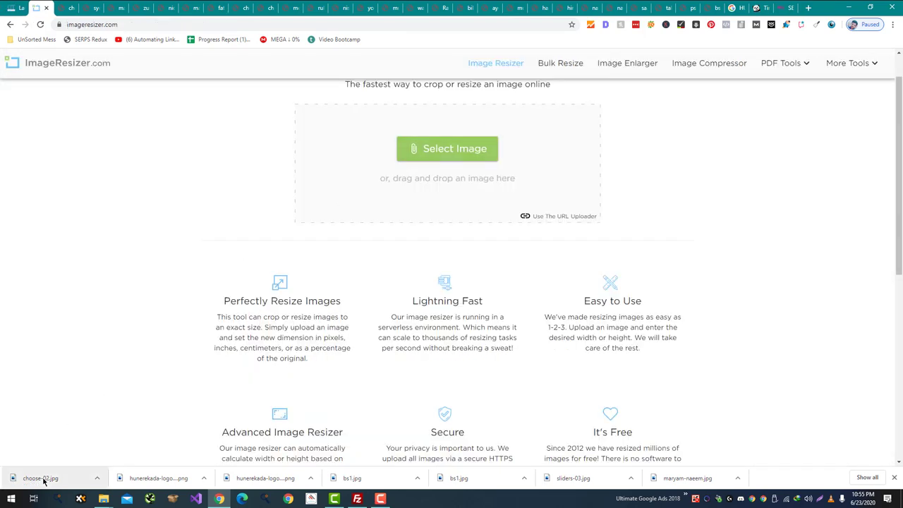
left_click_drag(44, 481, 514, 158)
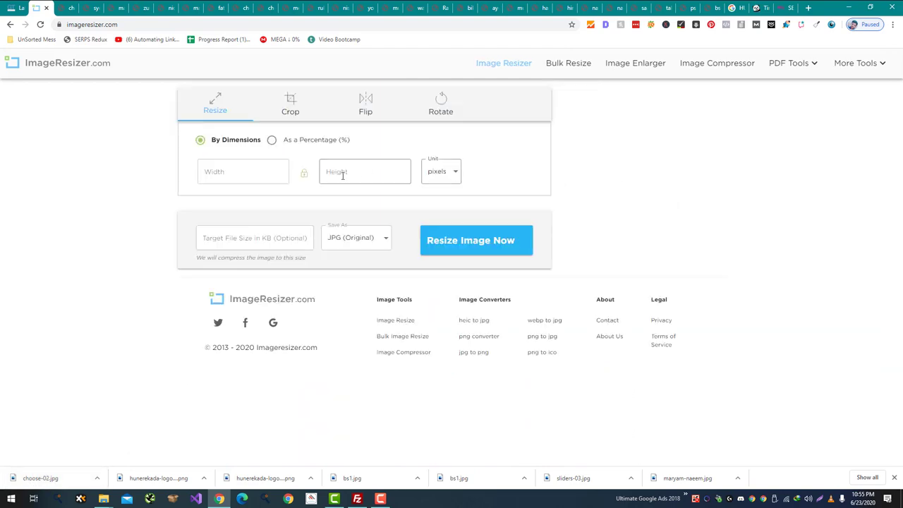
left_click(485, 243)
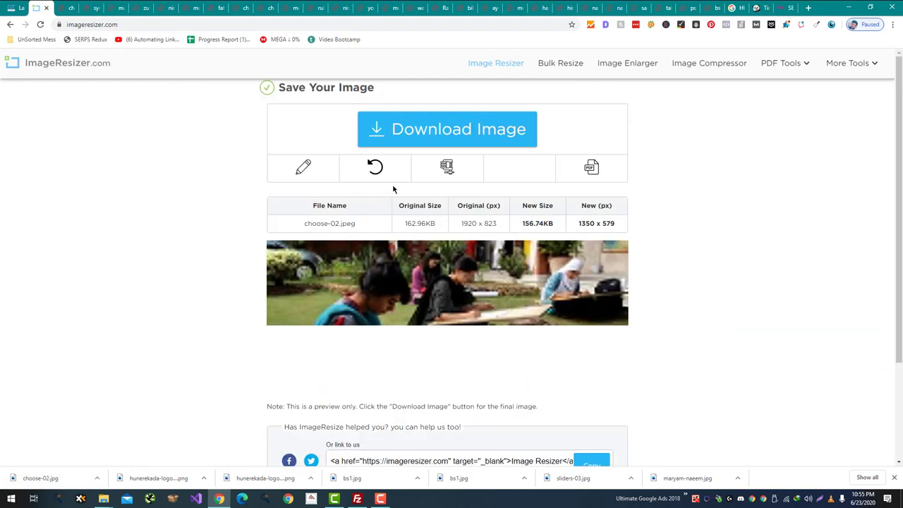
Move the original choose-02.jpg into the Backup folder, replacing the existing copy, and download the resized version
right_click(56, 478)
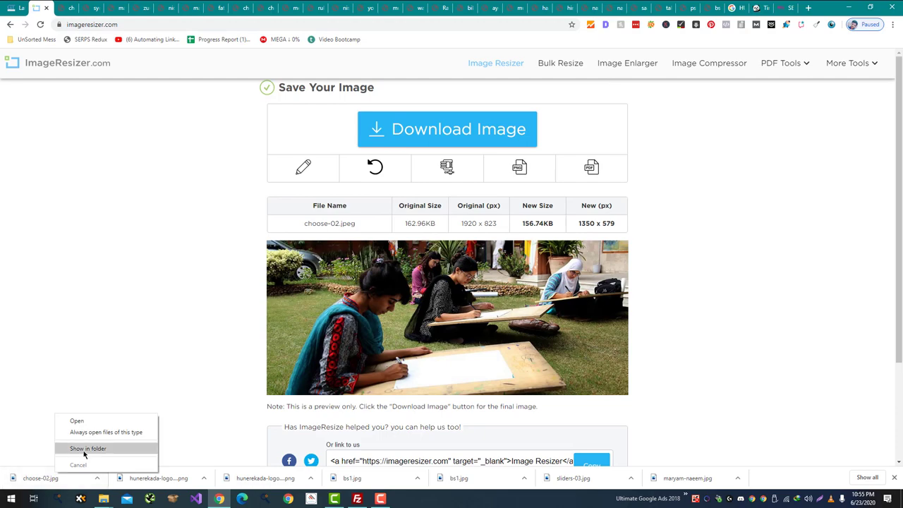
left_click(88, 447)
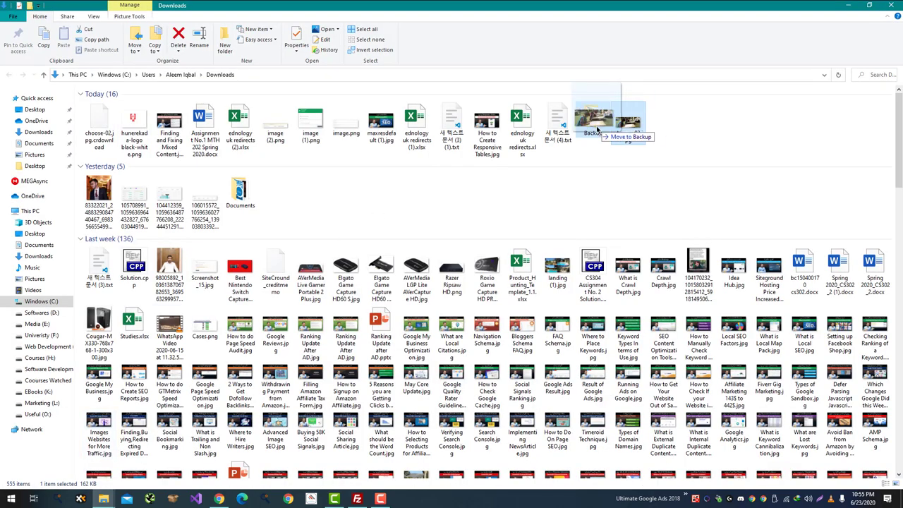
left_click_drag(596, 129, 596, 130)
left_click(525, 180)
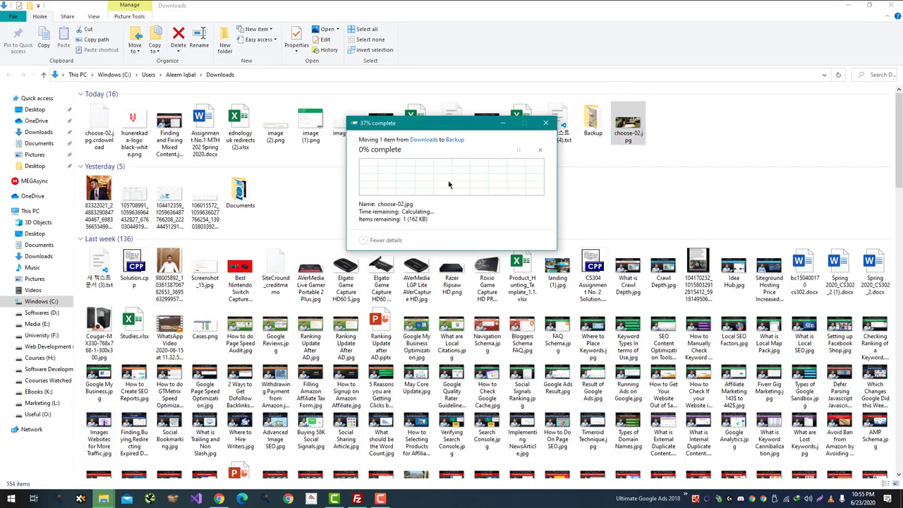
key("alt+Tab")
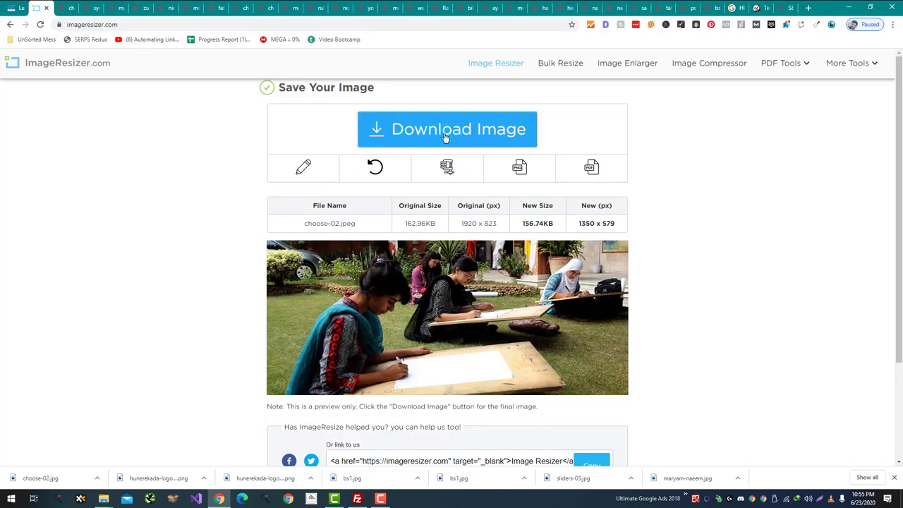
left_click(445, 137)
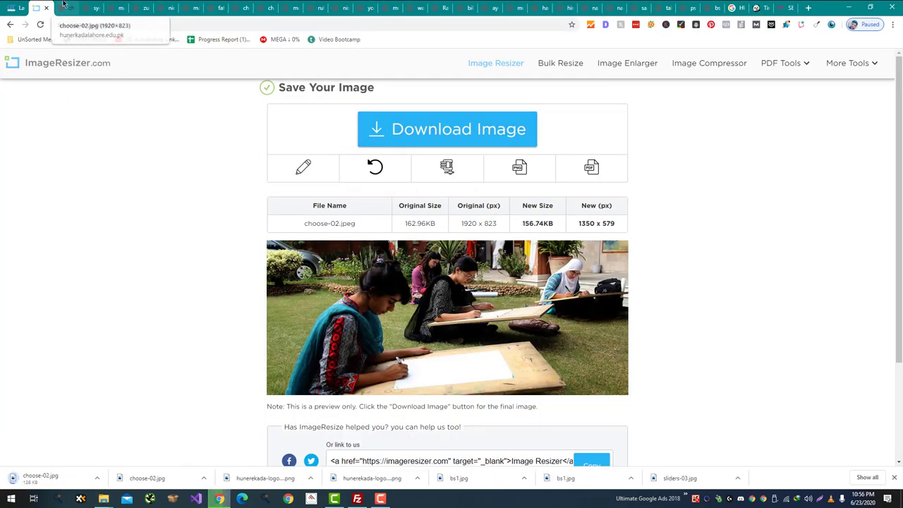
Save the henna-decorated hands photo from its tab to Downloads and copy its recommended width of 80 from the GTmetrix report
left_click(64, 7)
left_click(72, 8)
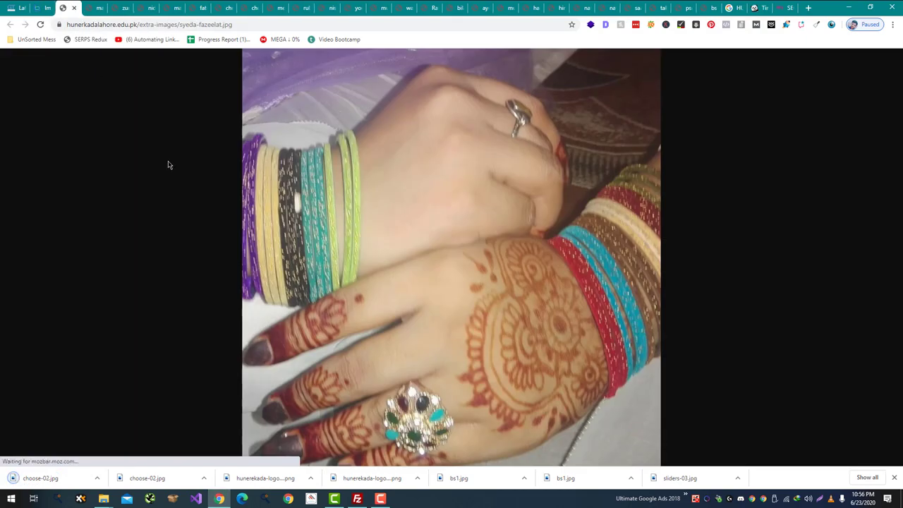
key("ctrl+s")
key("Return")
key("ctrl+w")
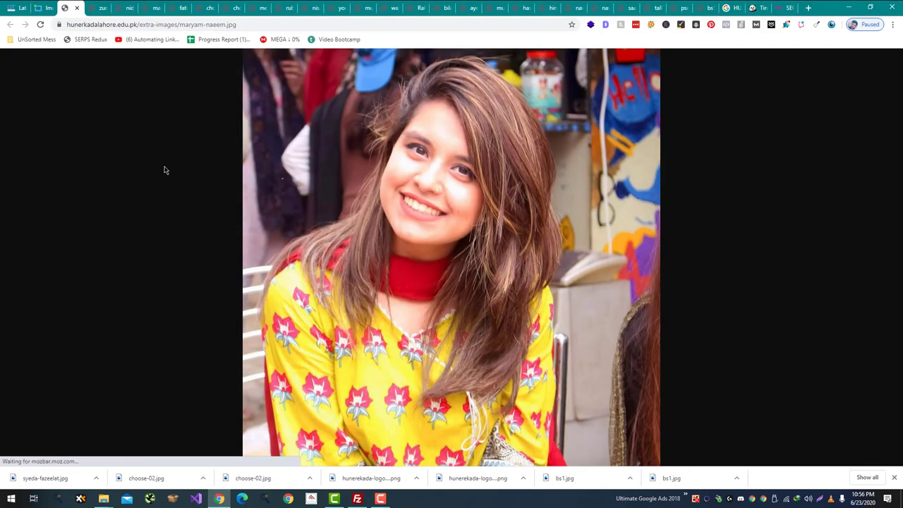
key("ctrl+w")
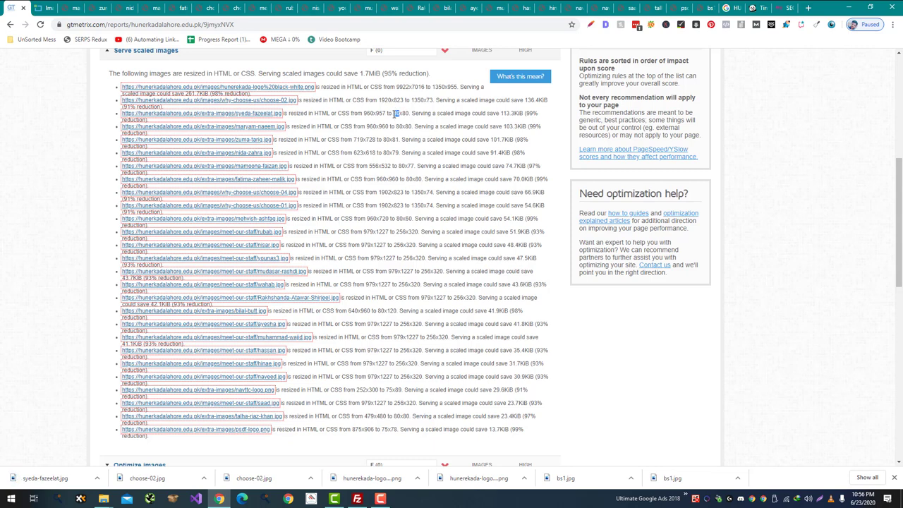
Upload the henna-decorated hands photo to ImageResizer and resize it to a width of 80 pixels
key("ctrl+Tab")
left_click_drag(38, 477, 451, 227)
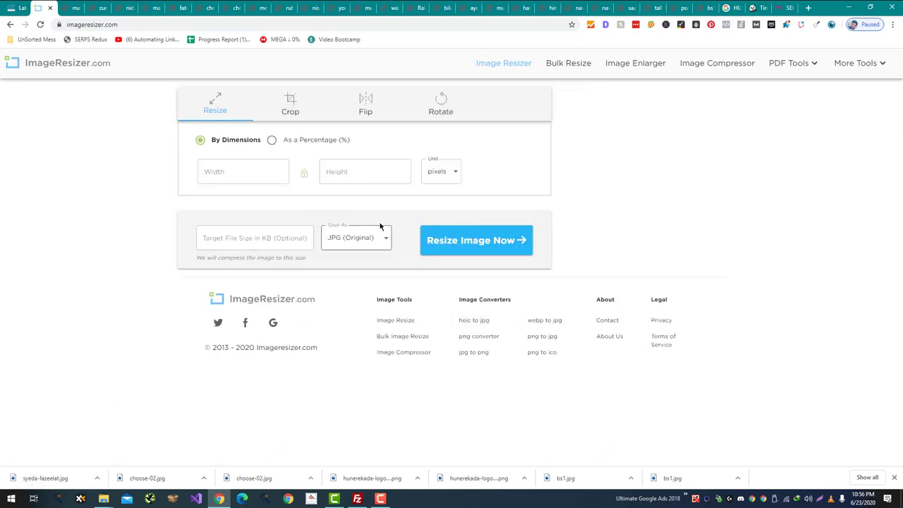
left_click(452, 250)
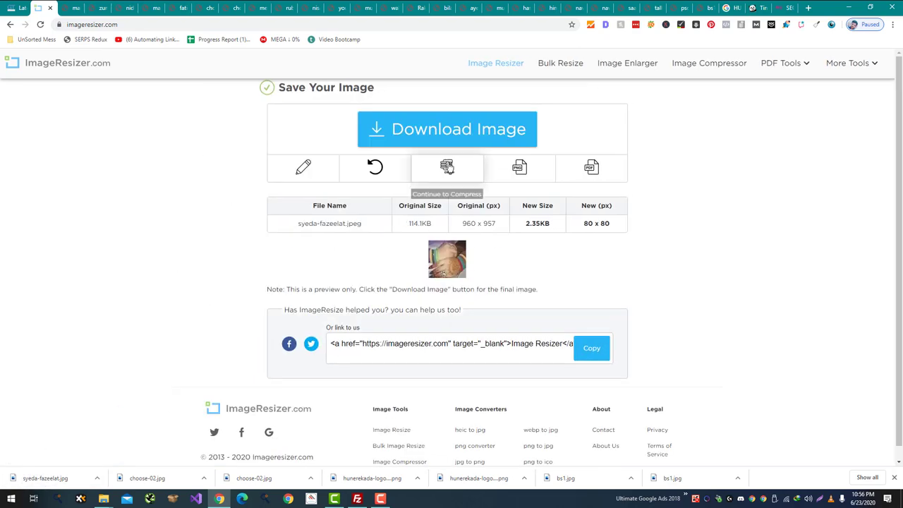
Move the original henna-decorated hands photo into the Backup folder and download the resized version
key("alt+Tab")
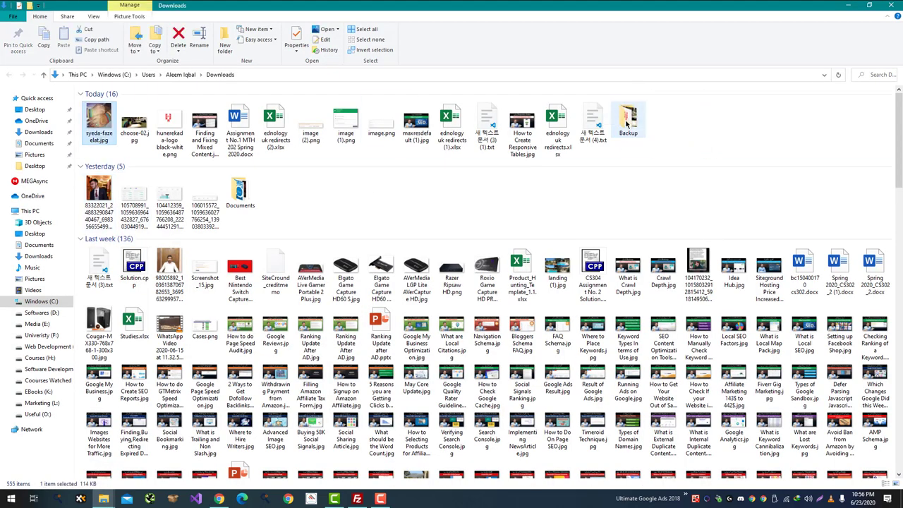
key("alt+Tab")
left_click(443, 145)
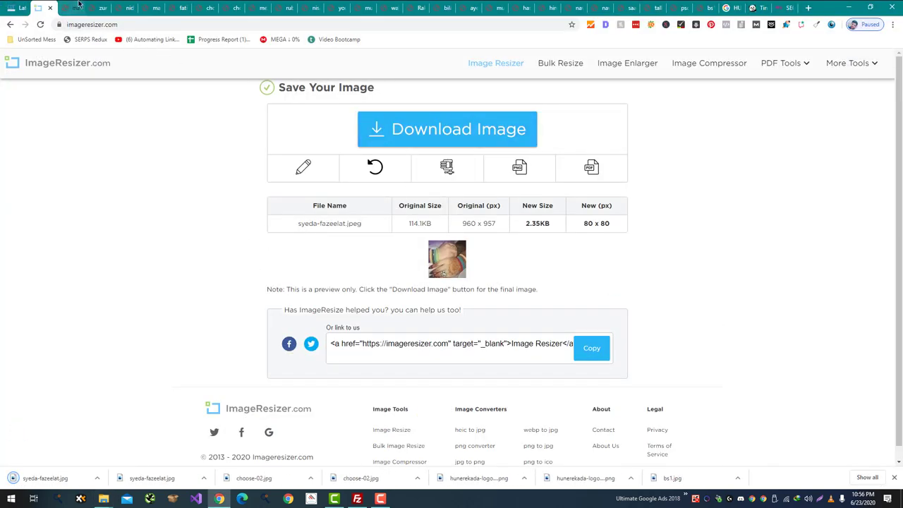
Save the photo of the woman in yellow from its tab to Downloads and resize it in ImageResizer to a width of 80 pixels
left_click(77, 6)
key("ctrl+s")
key("Return")
left_click(40, 7)
left_click(44, 63)
left_click_drag(41, 479, 420, 203)
left_click(258, 179)
left_click(470, 246)
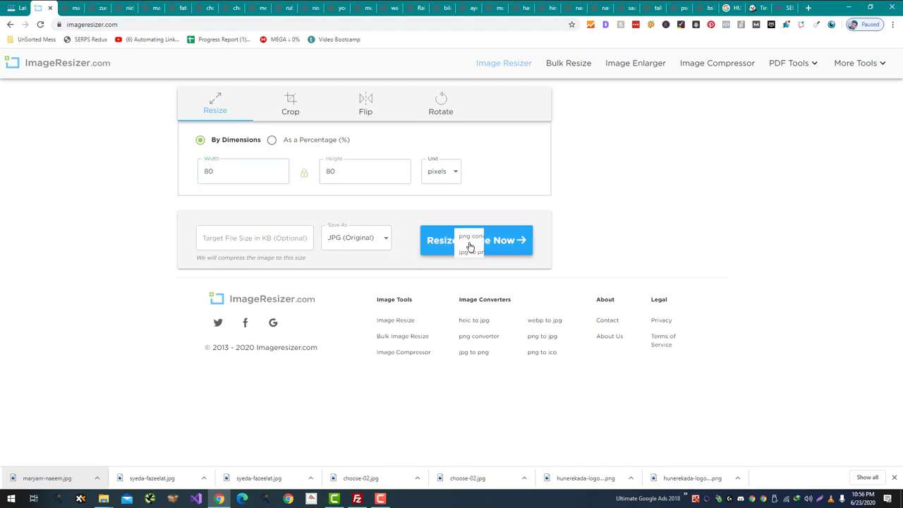
Move the original photo of the woman in yellow into the Backup folder, replacing the existing copy, and download the resized version
key("alt+Tab")
left_click_drag(698, 124, 657, 124)
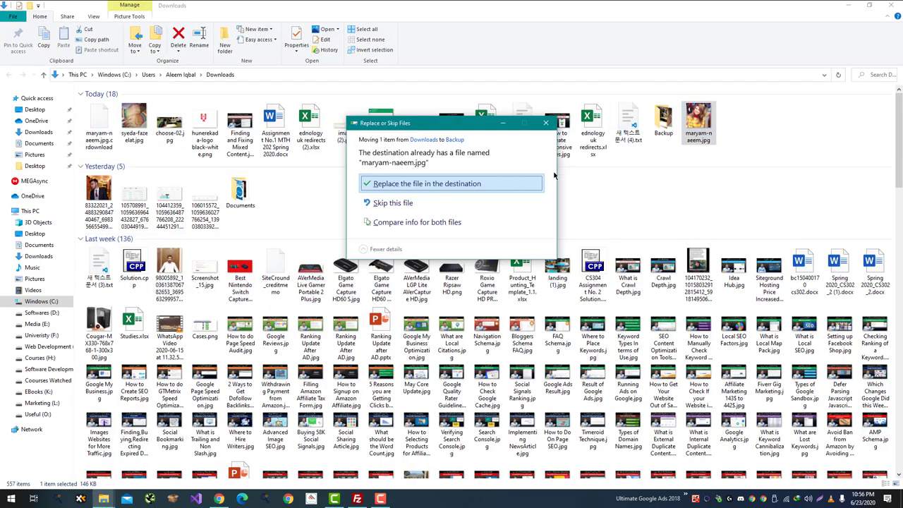
left_click(521, 182)
key("alt+Tab")
left_click(427, 137)
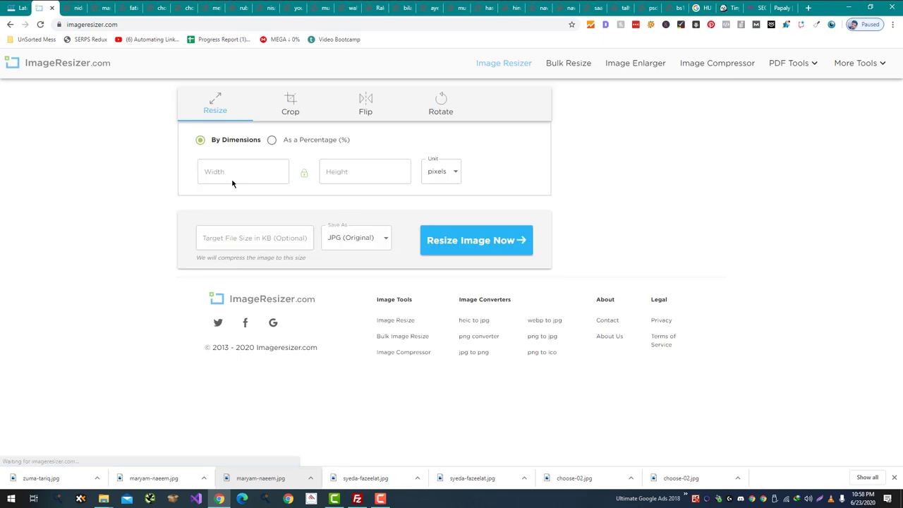
Resize the uploaded dark 719 x 728 photo to a width of 80 pixels
left_click(228, 171)
type("80")
left_click(431, 245)
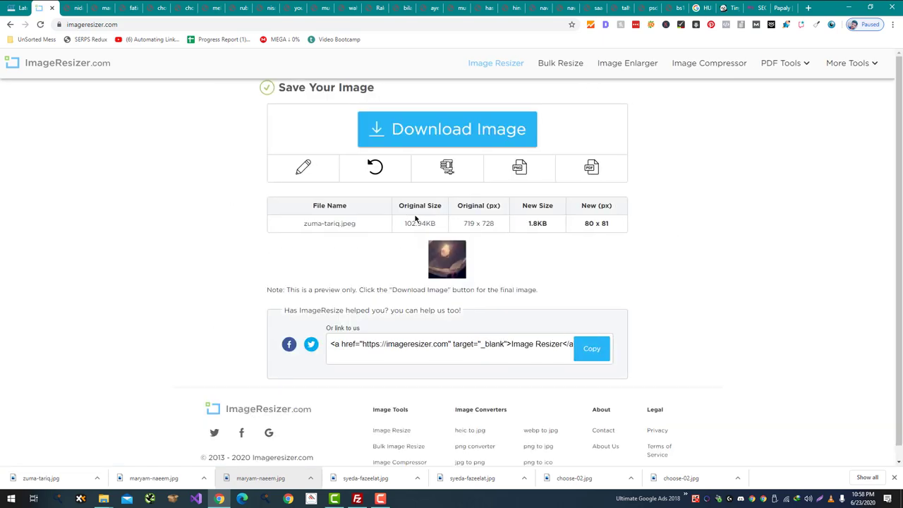
Move the original dark 719 x 728 photo into the Backup folder and download the resized version
left_click(96, 477)
left_click(99, 450)
left_click_drag(695, 140, 699, 121)
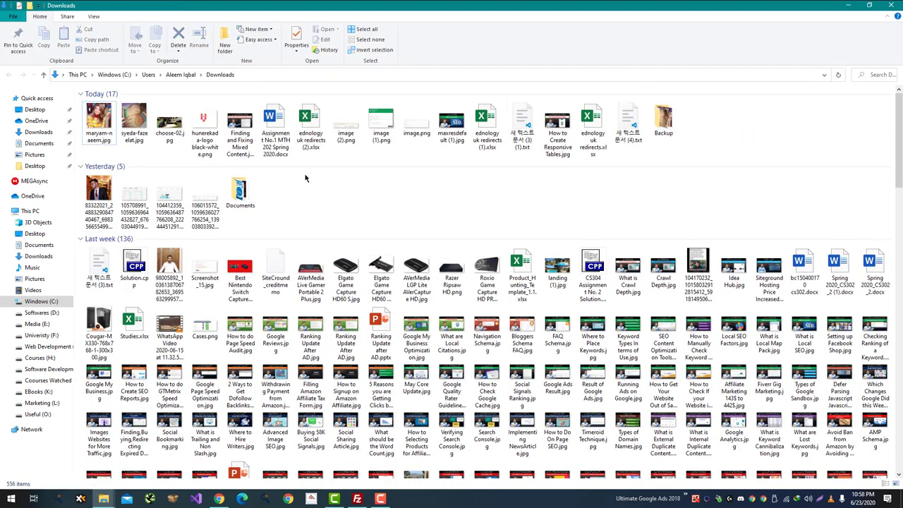
key("alt+Tab")
left_click(406, 128)
Save the photo with the pink hearts from its tab to Downloads and resize it in ImageResizer to a width of 80 pixels
left_click(66, 5)
key("ctrl+s")
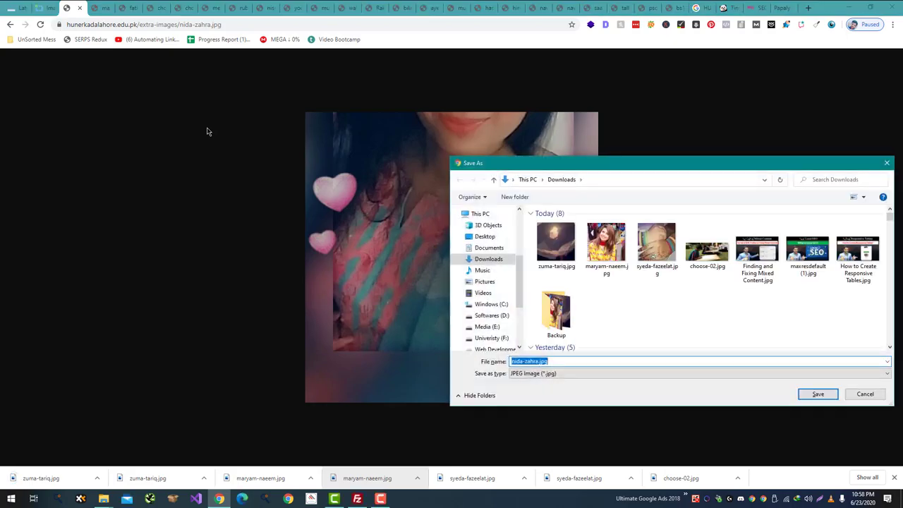
key("Return")
key("alt+Tab")
key("alt+Tab")
left_click(45, 8)
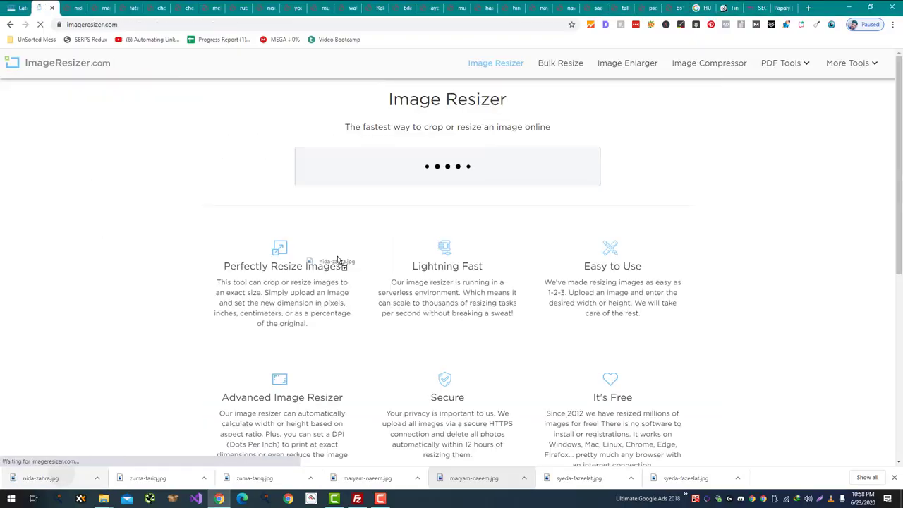
left_click(236, 160)
left_click(522, 237)
Move the original pink hearts photo into the Backup folder and download the resized version
key("alt+Tab")
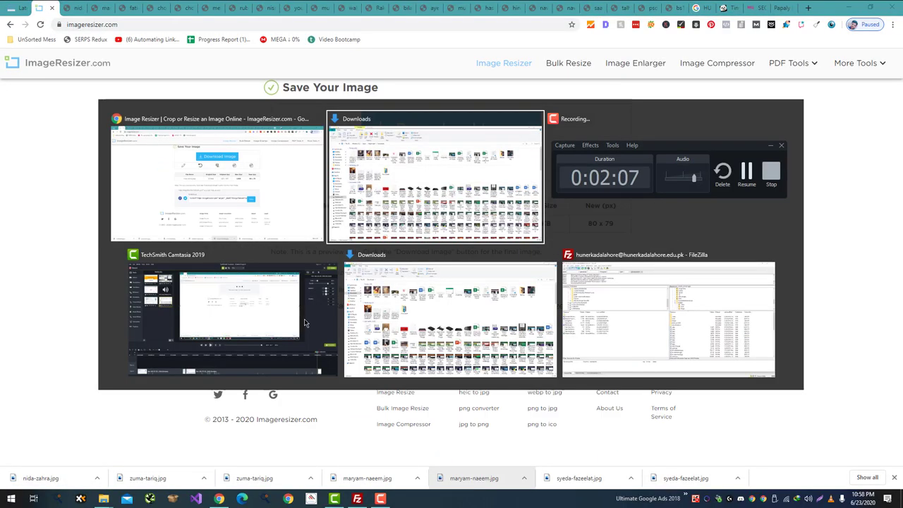
left_click_drag(100, 124, 732, 128)
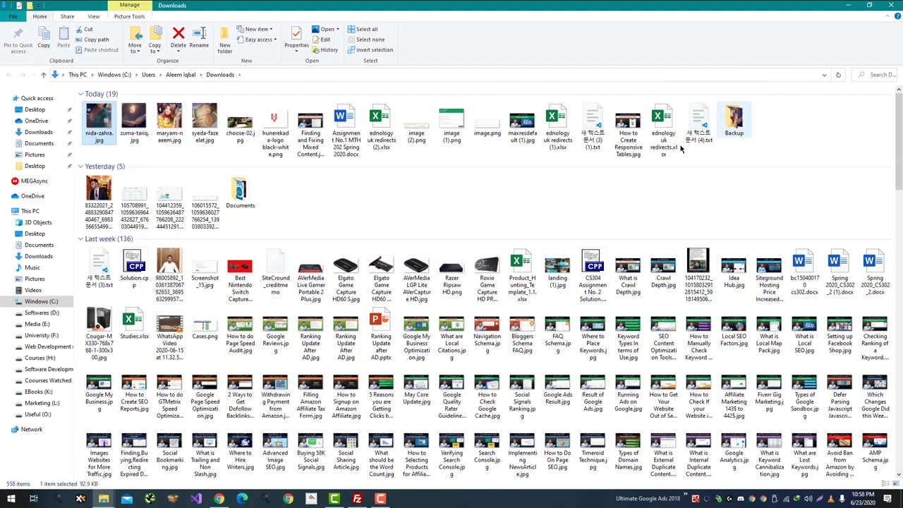
key("alt+Tab")
left_click(498, 129)
Close the pink hearts photo's tab, save the chandelier photo to Downloads, and check its recommended dimensions in the GTmetrix report
key("ctrl+Tab")
key("ctrl+w")
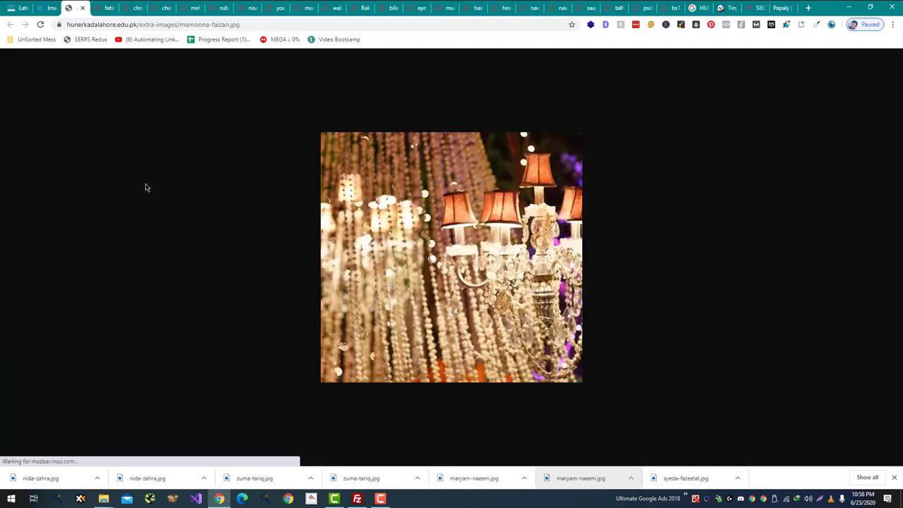
key("ctrl+s")
key("Return")
key("ctrl+1")
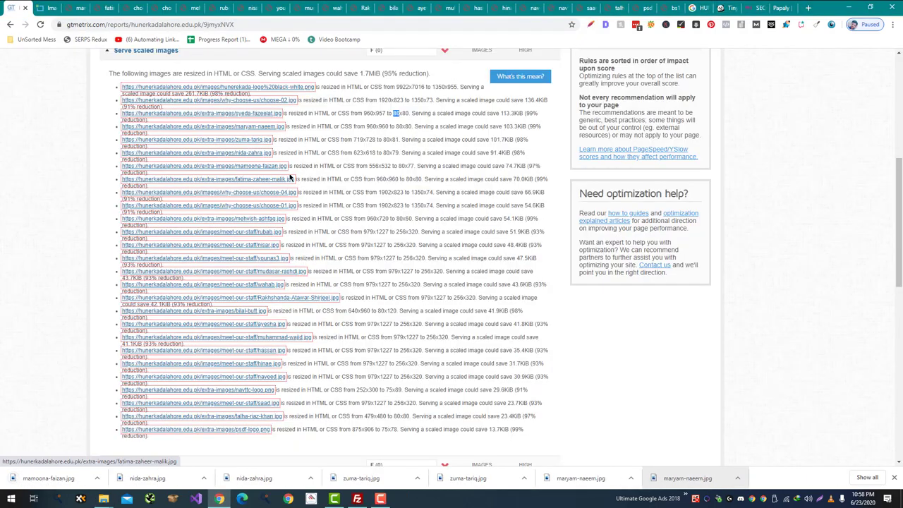
Upload the 556 x 532 chandelier photo to ImageResizer and resize it to a width of 80 pixels
key("ctrl+Tab")
left_click_drag(57, 477, 472, 197)
left_click(225, 170)
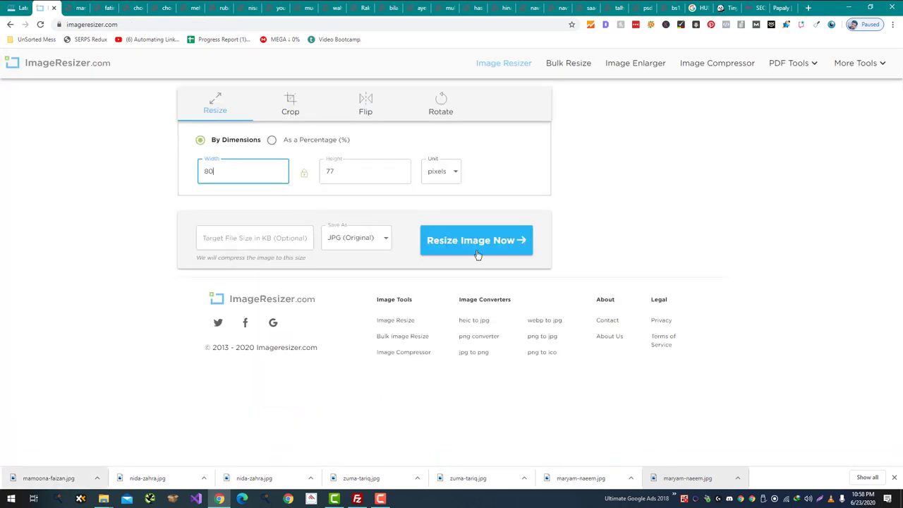
type("80")
left_click(477, 246)
Move the original 556 x 532 chandelier photo into the Backup folder and download the resized version
right_click(61, 480)
left_click(104, 458)
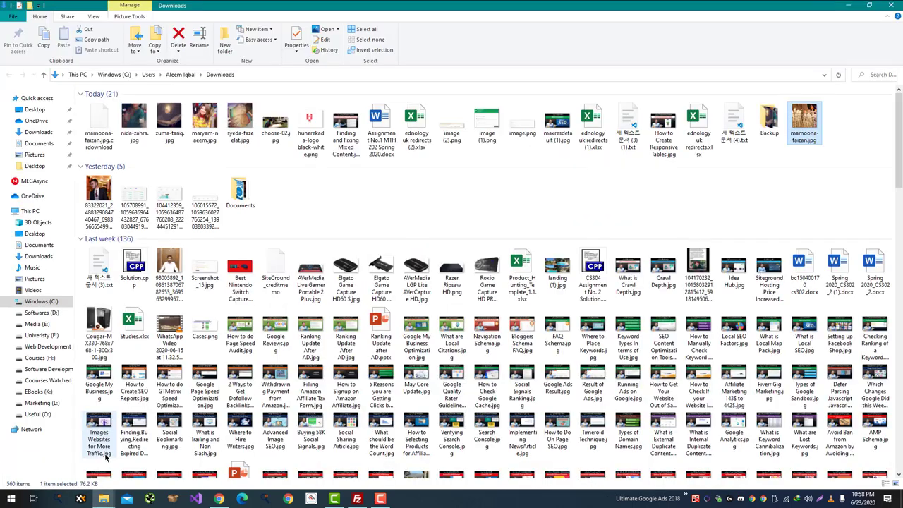
left_click_drag(803, 123, 770, 128)
key("alt+Tab")
left_click(477, 129)
Save the mirrored dog-filter selfie from its tab to Downloads and resize it in ImageResizer to a width of 80 pixels
key("ctrl+Tab")
key("ctrl+w")
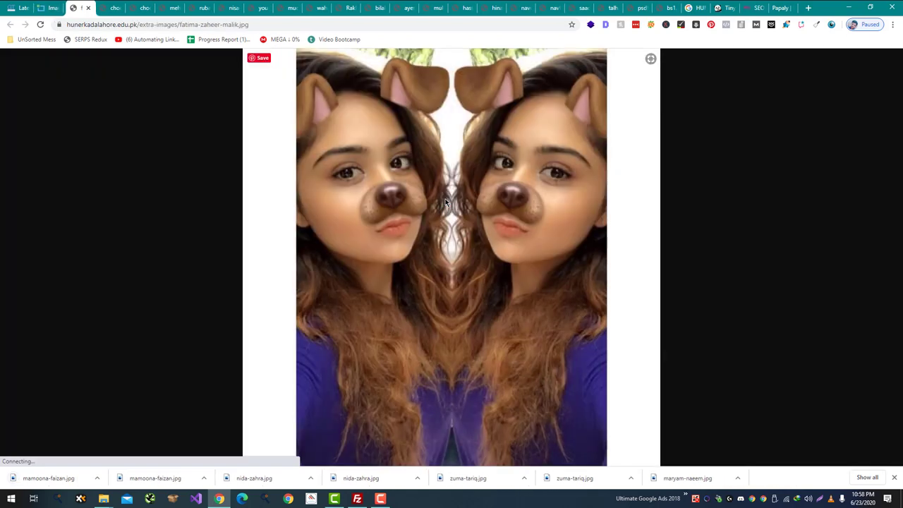
key("ctrl+s")
key("Return")
key("ctrl+w")
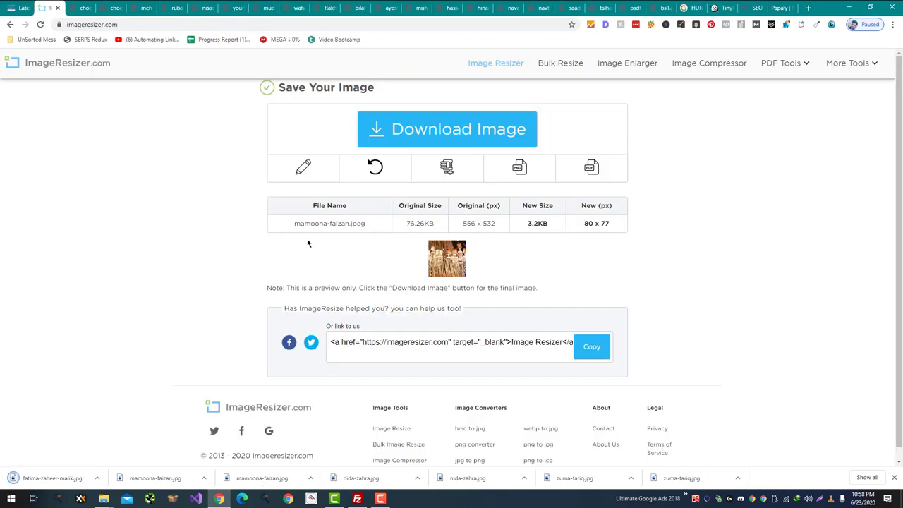
key("F5")
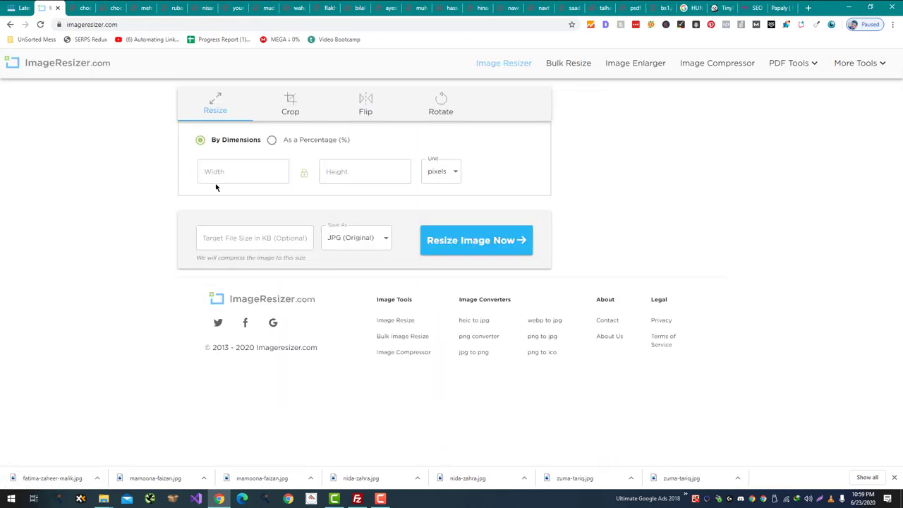
left_click(518, 257)
Move the original mirrored dog-filter selfie into the Backup folder and download the resized version
left_click(97, 477)
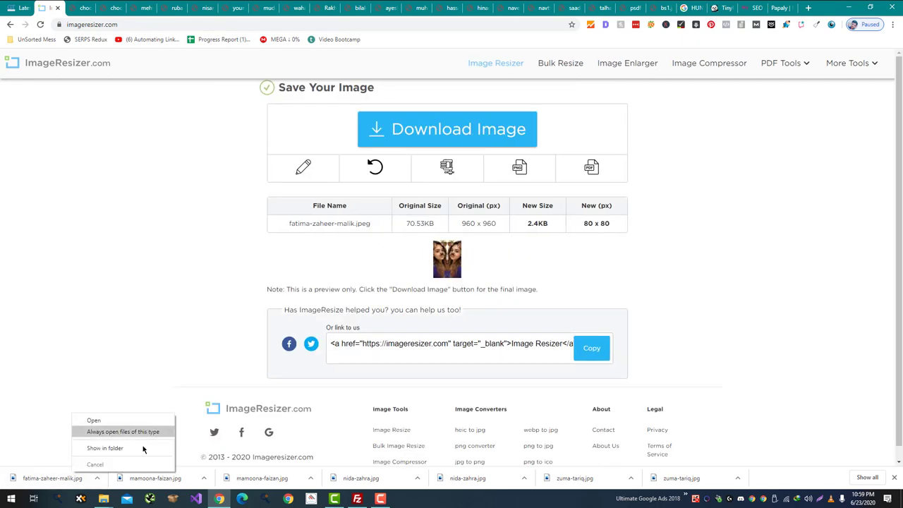
left_click(145, 450)
key("alt+Tab")
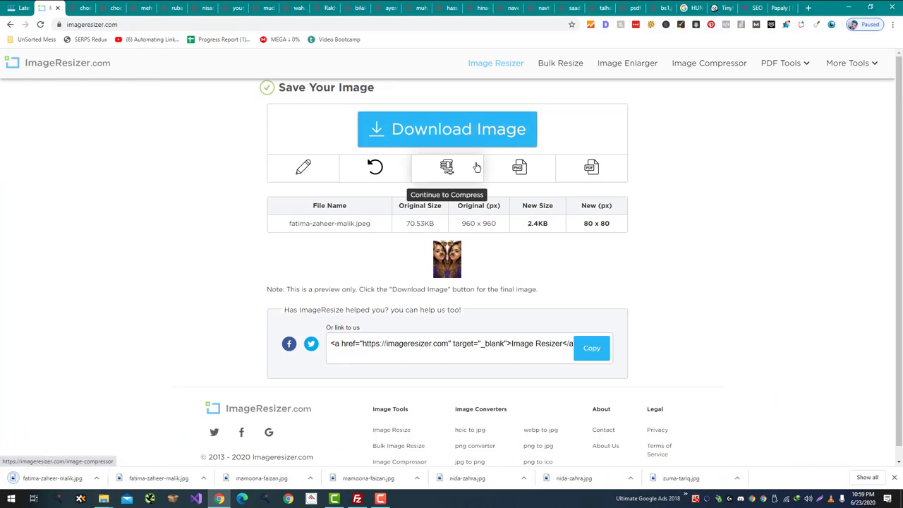
key("alt+Tab")
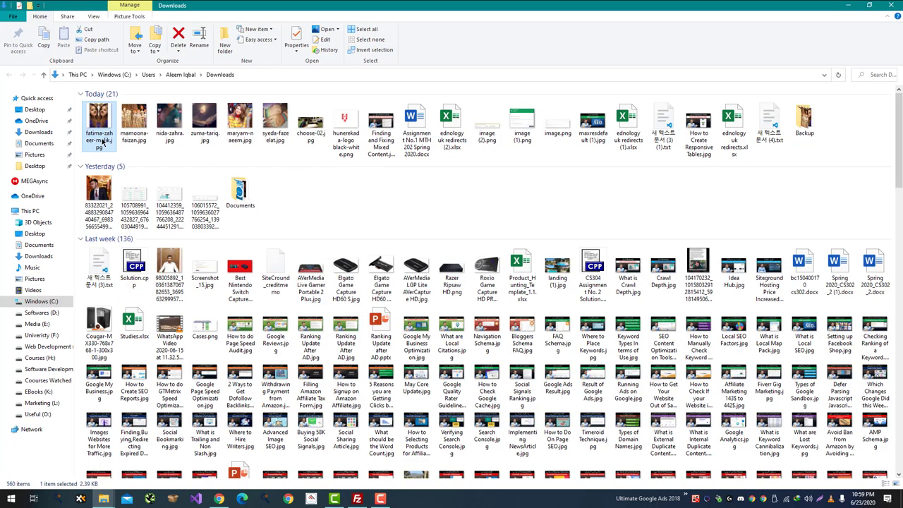
key("alt+Tab")
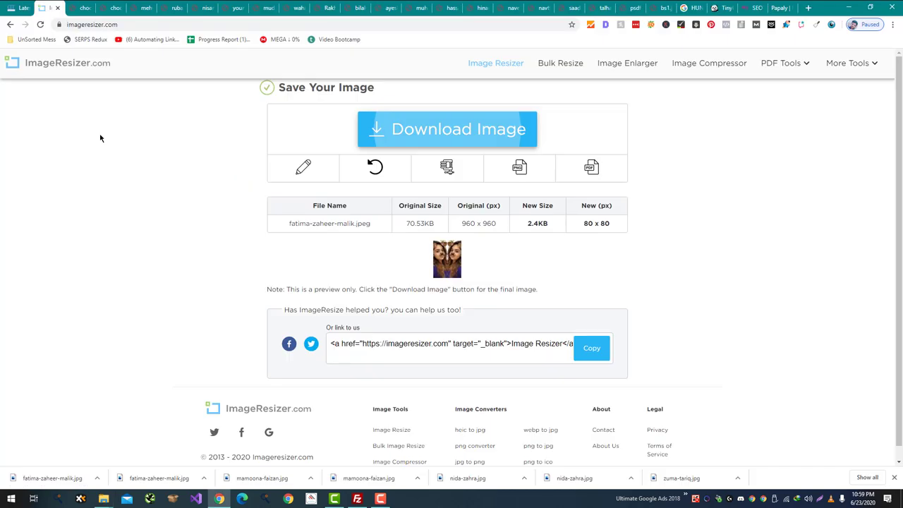
Save choose-04.jpg to Downloads and resize it in ImageResizer to its GTmetrix-recommended width of 1350 pixels
left_click(75, 8)
key("ctrl+1")
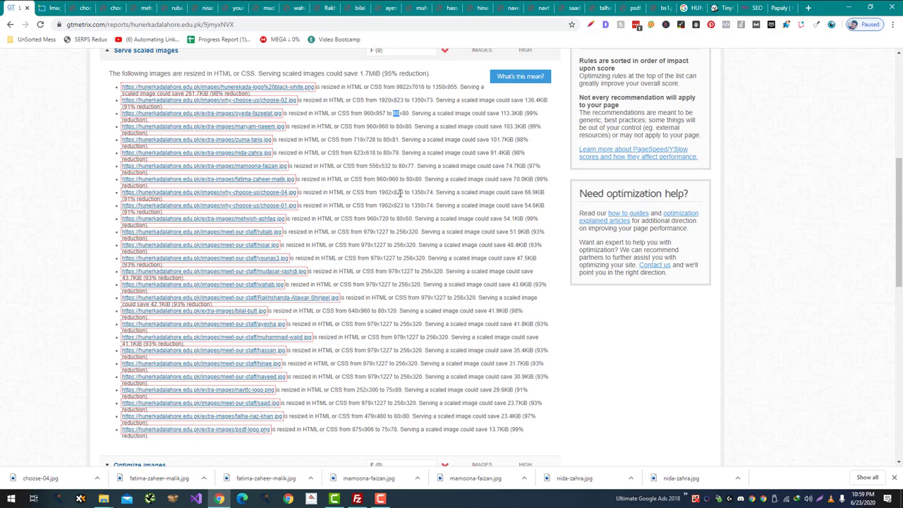
left_click(44, 5)
left_click(76, 5)
left_click(55, 7)
left_click(40, 24)
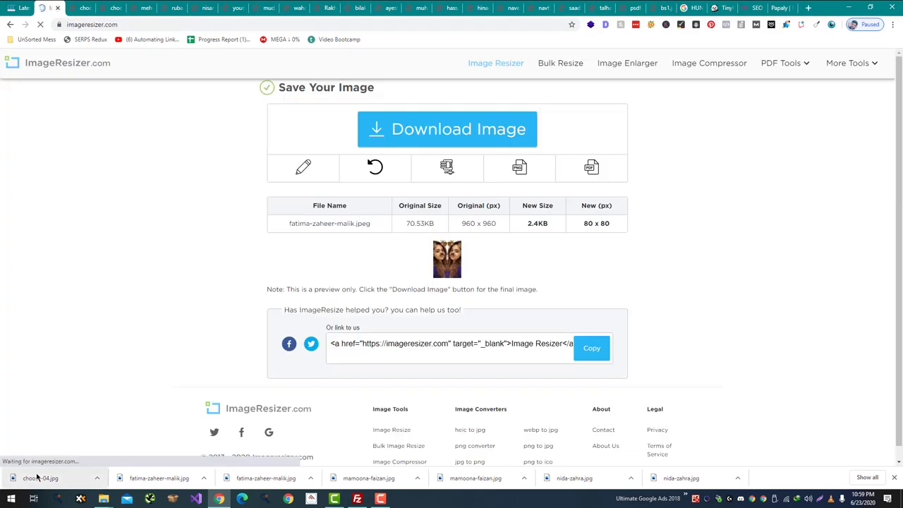
left_click_drag(36, 475, 380, 206)
key("ctrl+1")
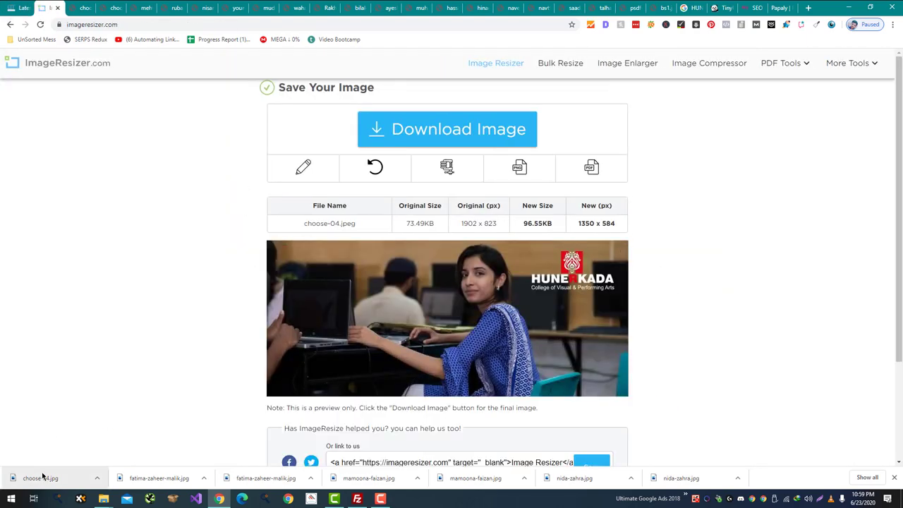
Move the original choose-04.jpg into the Backup folder and download the resized version
left_click(44, 477)
key("alt+Tab")
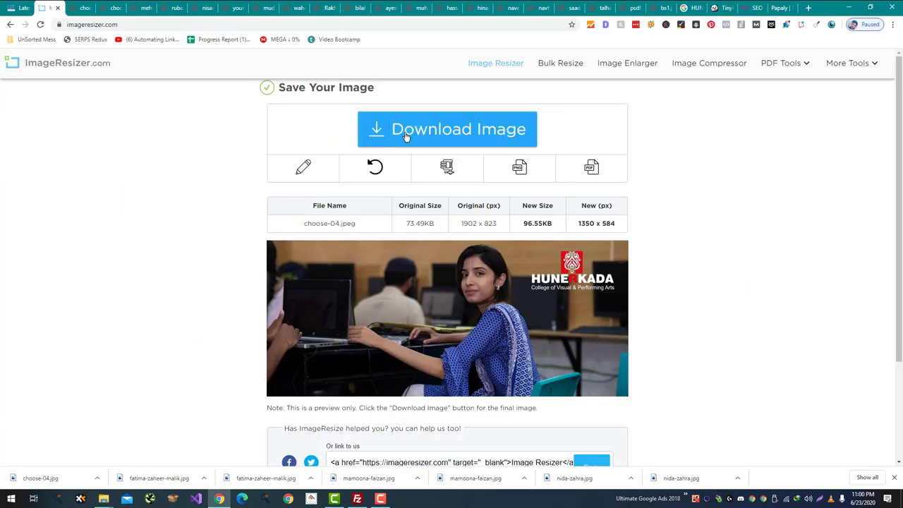
left_click(405, 135)
Save choose-01.jpg from its tab to Downloads and resize it in ImageResizer to a width of 1350 pixels
key("F5")
key("ctrl+Tab")
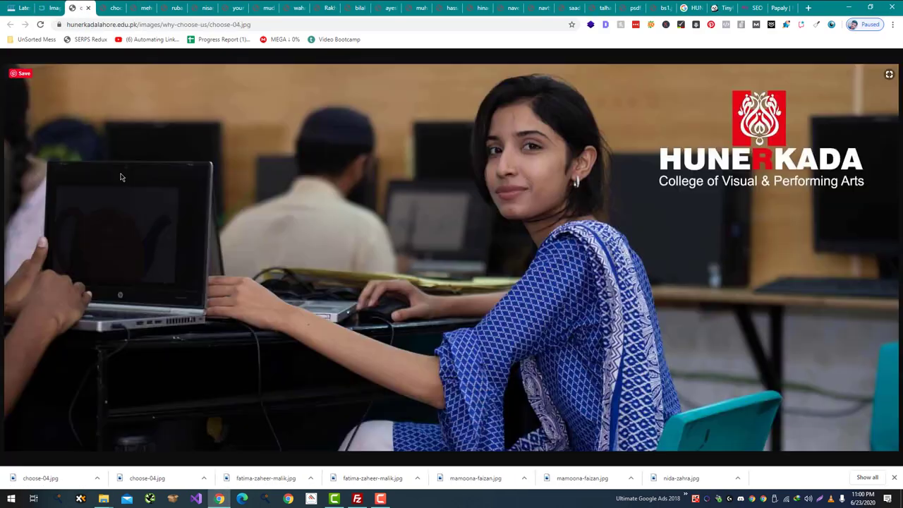
key("ctrl+w")
key("ctrl+s")
key("Return")
key("ctrl+w")
left_click_drag(40, 477, 445, 182)
left_click(487, 249)
Move the original choose-01.jpg into the Backup folder and download the resized version
key("alt+Tab")
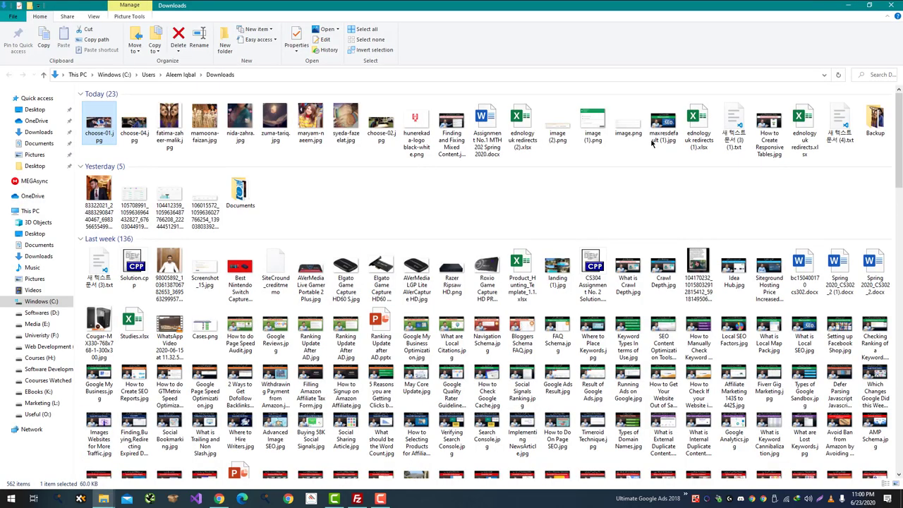
key("alt+Tab")
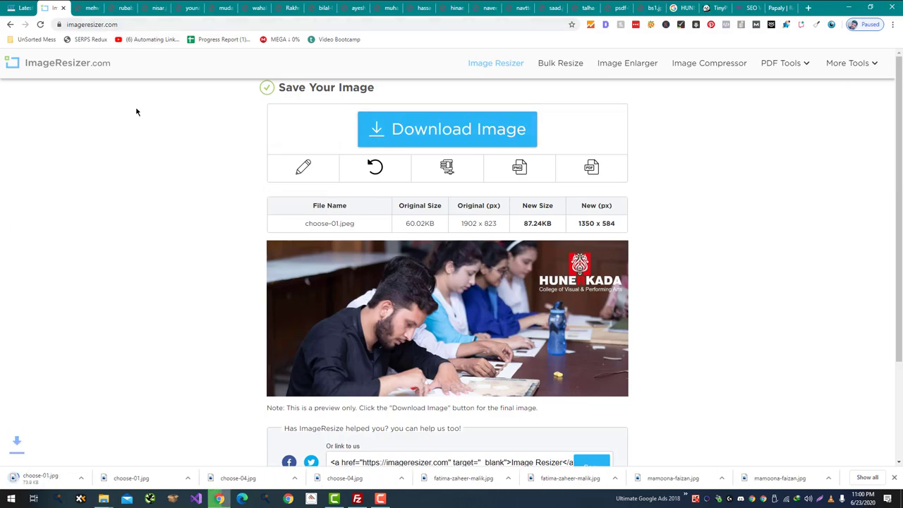
Save the 960 x 720 photo from the next tab to Downloads, close its tab, and return to ImageResizer
key("ctrl+Tab")
key("ctrl+s")
key("Return")
key("ctrl+w")
key("ctrl+shift+Tab")
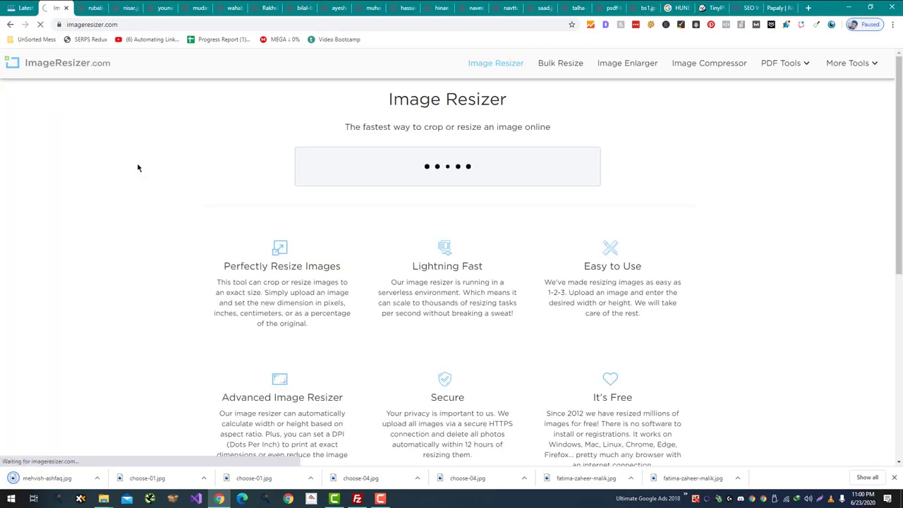
Upload the 960 x 720 photo, look up its recommended size in the GTmetrix report, and resize it to a width of 80 pixels
left_click_drag(46, 478, 408, 218)
key("ctrl+shift+Tab")
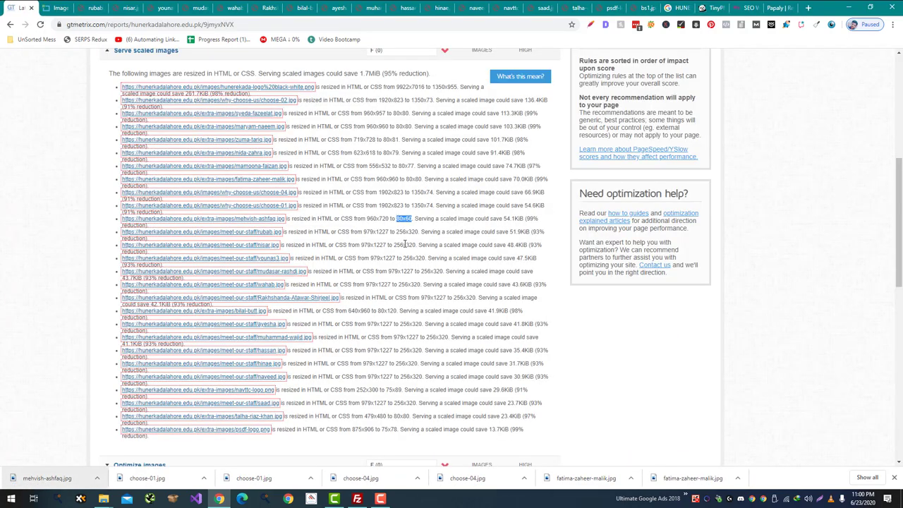
key("ctrl+Tab")
left_click(255, 165)
type("80")
left_click(449, 243)
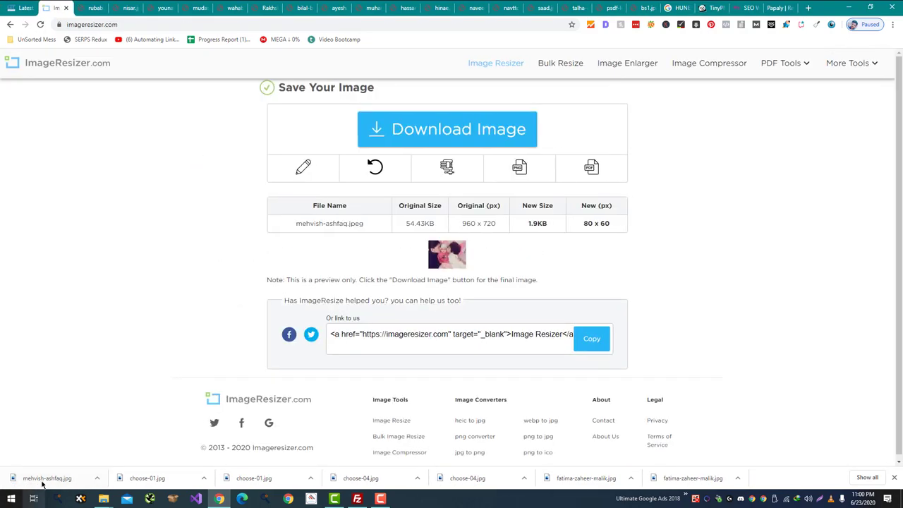
Move the original 960 x 720 photo from Downloads into the Backup folder
right_click(41, 483)
left_click(76, 444)
left_click_drag(99, 134, 99, 186)
key("alt+Tab")
key("alt+Tab")
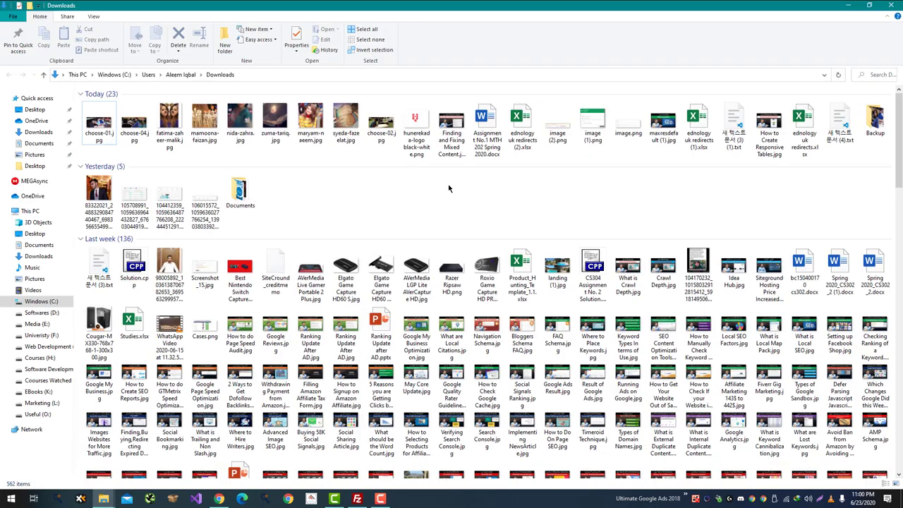
Save the first meet-our-staff photo from the next tab to Downloads, close its tab, and return to ImageResizer
key("alt+Tab")
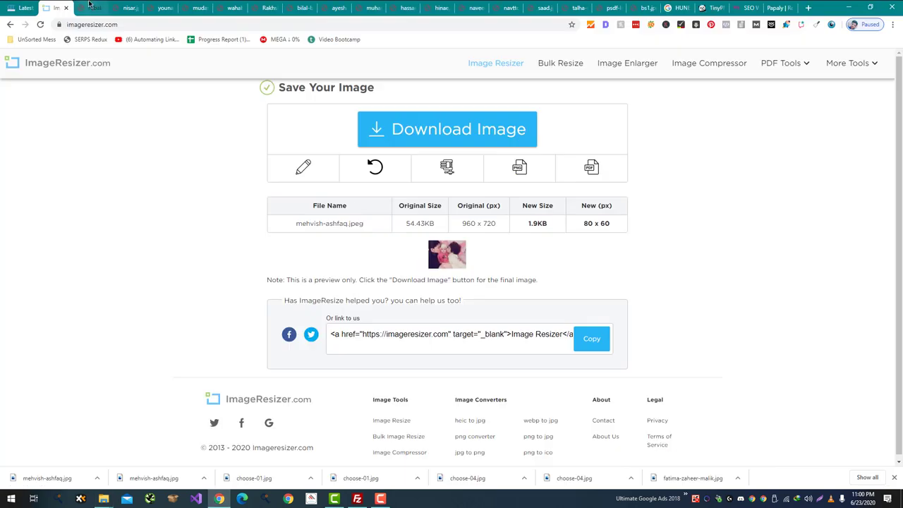
left_click(90, 5)
key("ctrl+s")
key("Return")
key("ctrl+w")
key("ctrl+shift+Tab")
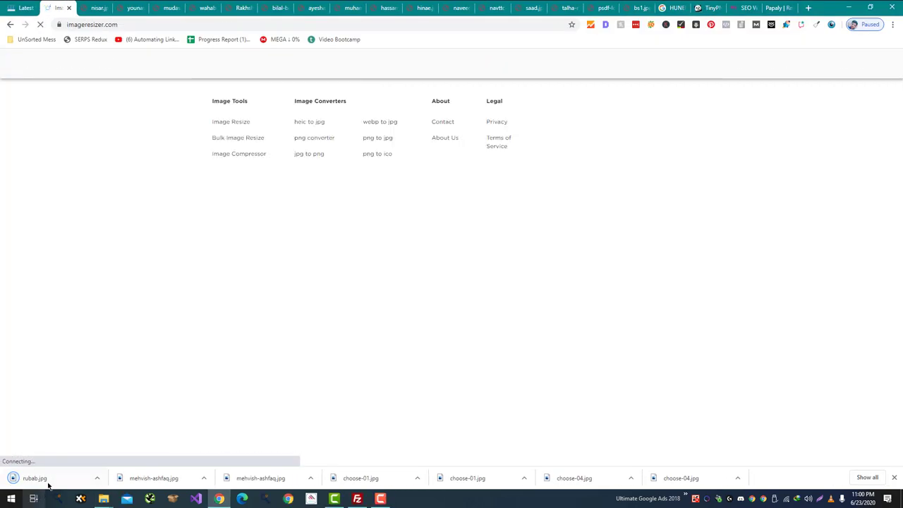
Copy the photo's recommended width from the GTmetrix report and resize the staff photo to 256 pixels wide
key("ctrl+shift+Tab")
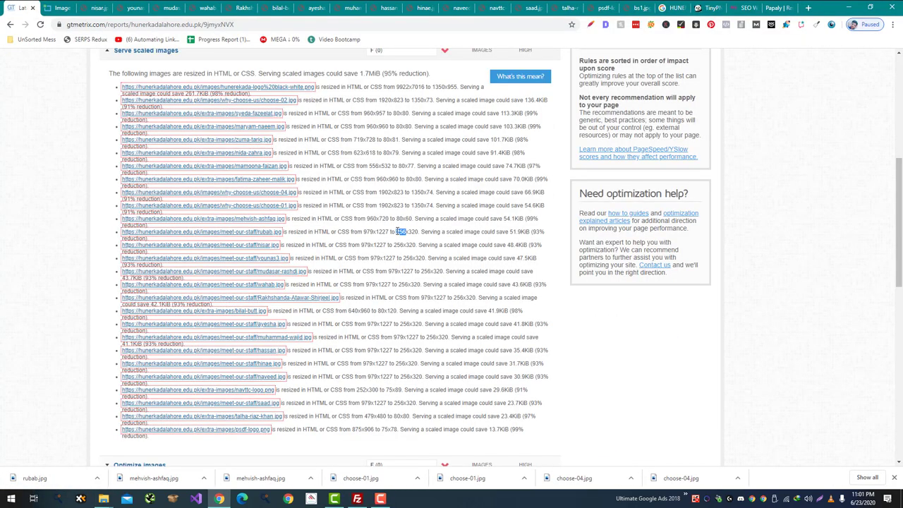
key("ctrl+c")
key("ctrl+Tab")
key("ctrl+v")
left_click(485, 247)
Move the original of the first staff photo from Downloads to Backup and download the resized 256 x 321 version
right_click(58, 475)
left_click(91, 454)
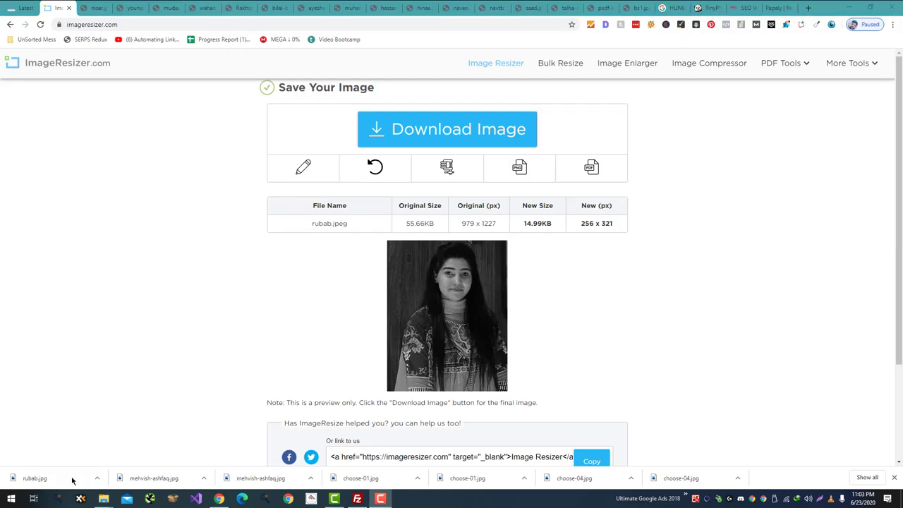
right_click(72, 476)
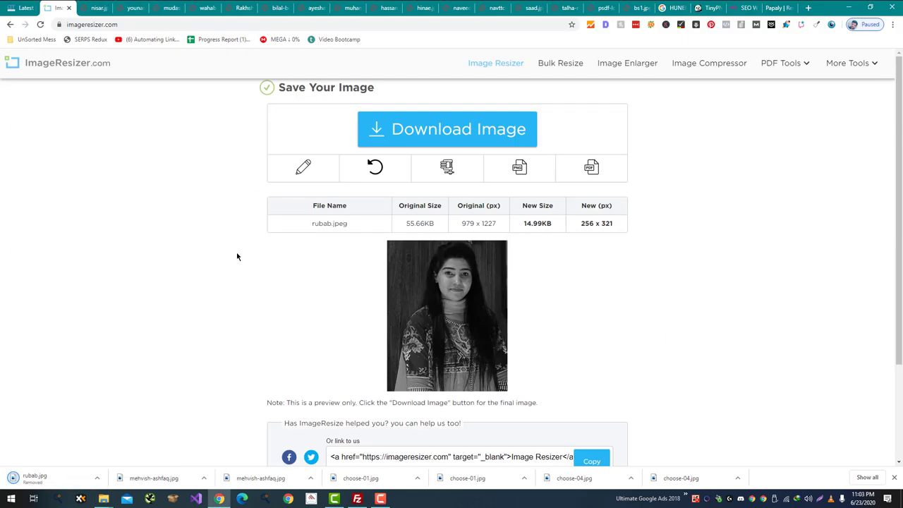
left_click(414, 129)
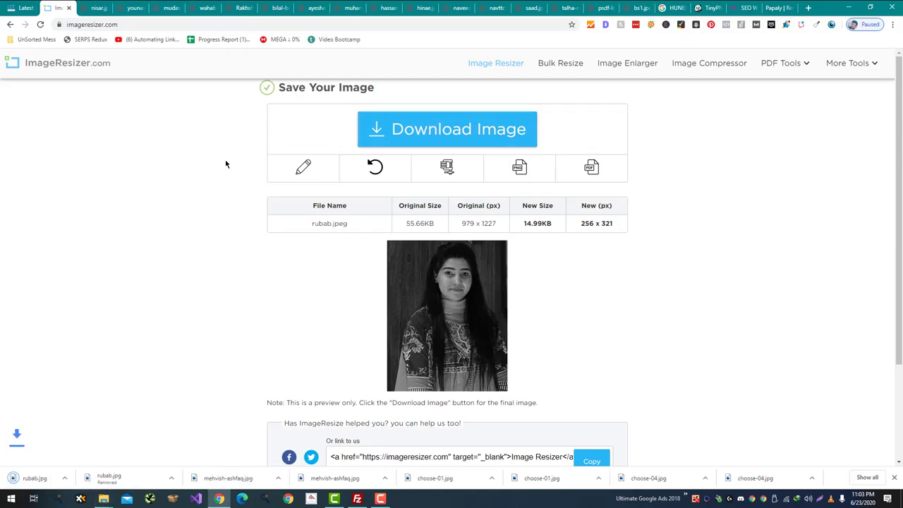
Save the staff photo of the man in the patterned waistcoat to Downloads and upload it to ImageResizer
key("ctrl+Tab")
key("ctrl+s")
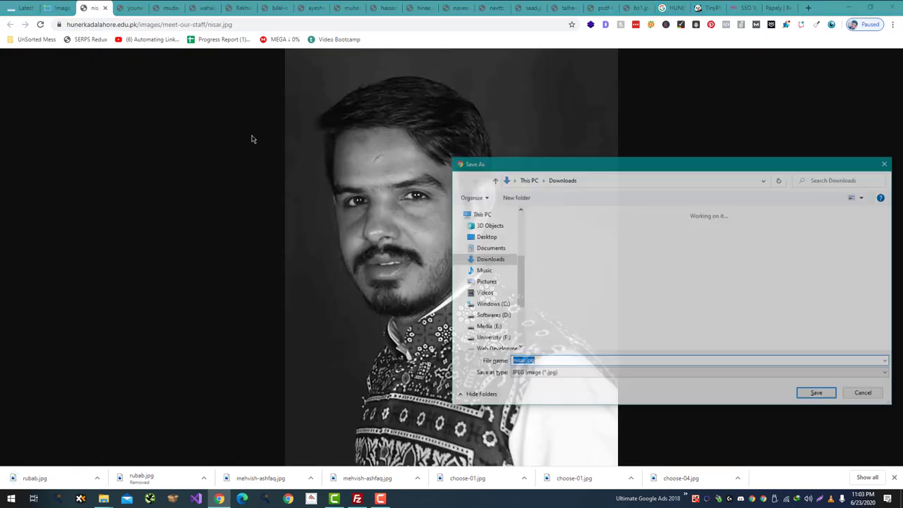
key("Return")
key("ctrl+shift+Tab")
left_click_drag(33, 478, 441, 163)
Check the recommended size in the GTmetrix report and resize the waistcoat photo to a width of 256 pixels
key("ctrl+shift+Tab")
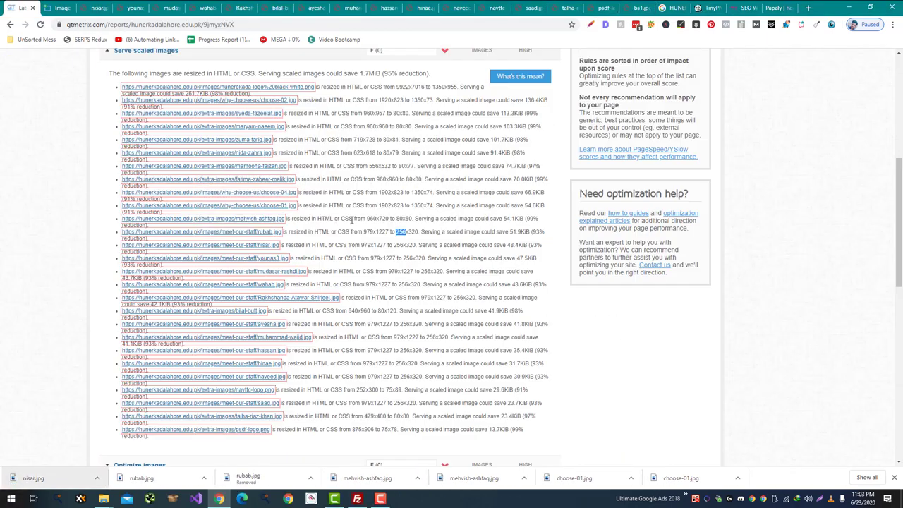
key("ctrl+2")
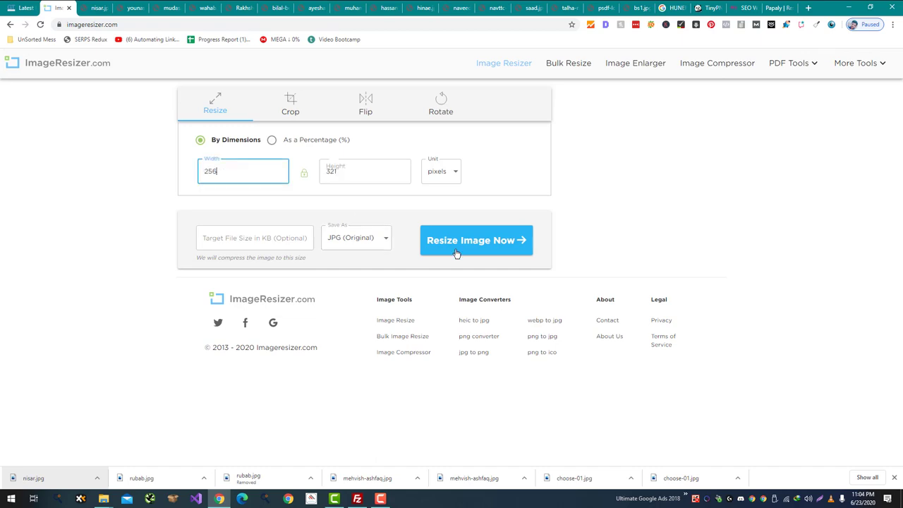
left_click(456, 241)
Move the original waistcoat photo into the Backup folder and download its resized version
right_click(28, 477)
left_click(67, 455)
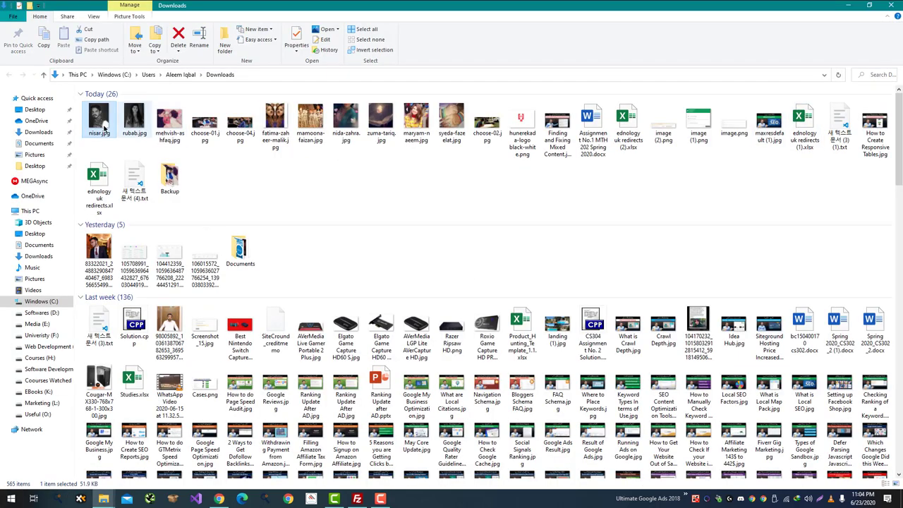
left_click_drag(679, 129, 169, 180)
key("alt+Tab")
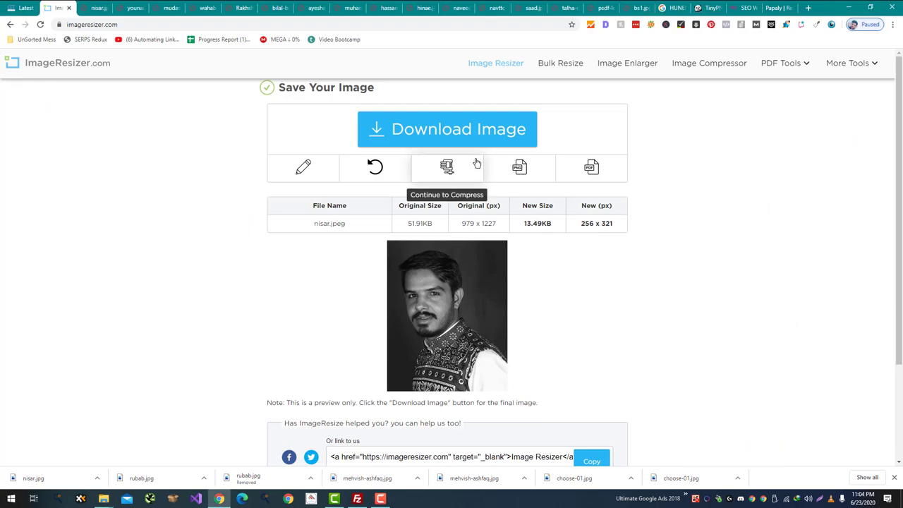
Close the finished photo's tab, save the staff photo of the man in the polo shirt, and upload it to ImageResizer
left_click(92, 4)
key("ctrl+w")
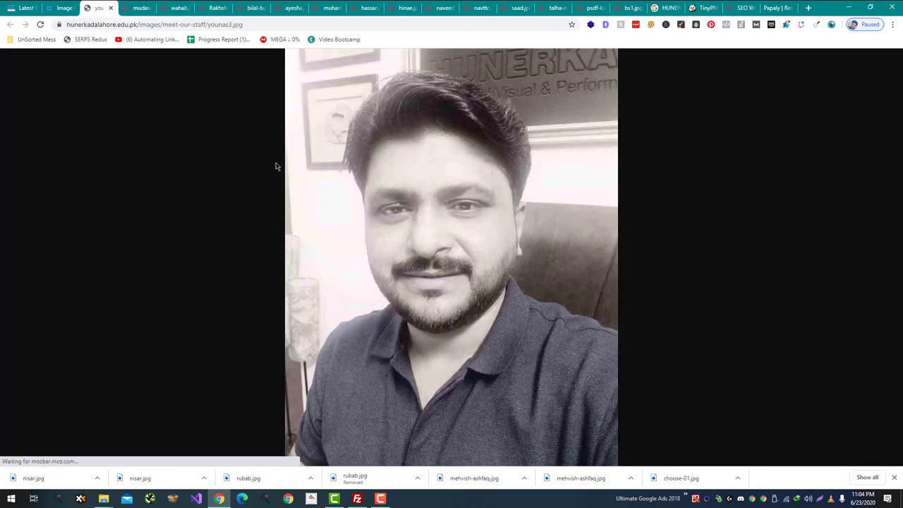
key("ctrl+s")
key("Return")
key("ctrl+shift+Tab")
left_click_drag(63, 485, 341, 163)
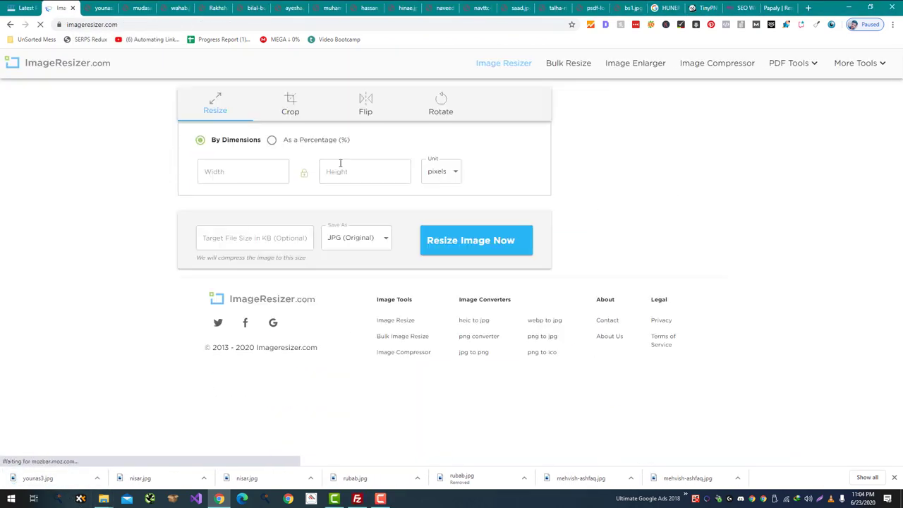
Resize the polo-shirt staff photo to a width of 256 pixels
left_click(263, 172)
type("250")
left_click(486, 250)
Move the original polo-shirt photo from Downloads into the Backup folder and download the resized version
right_click(64, 477)
left_click(91, 447)
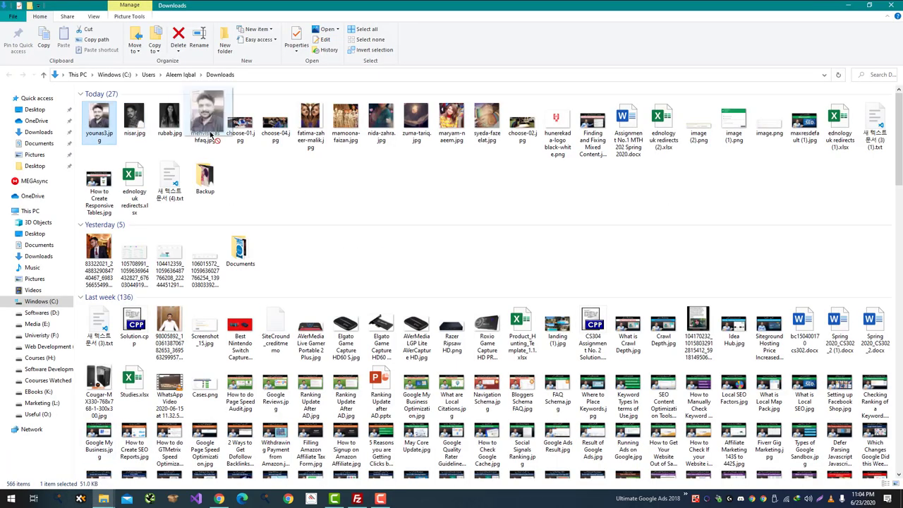
left_click_drag(211, 134, 212, 178)
key("alt+Tab")
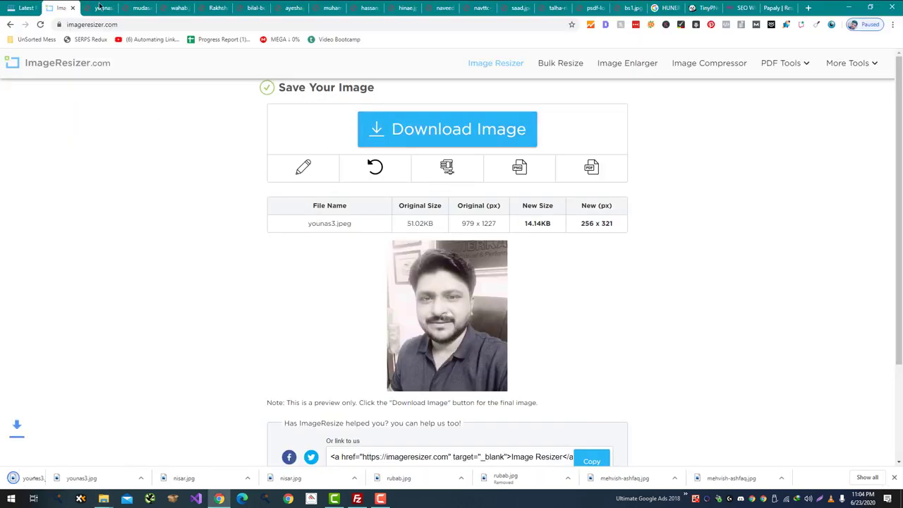
Close the polo-shirt photo's tab, save the long-haired man's staff photo to Downloads, and return to ImageResizer
left_click(99, 6)
key("ctrl+w")
key("ctrl+s")
key("Return")
key("ctrl+w")
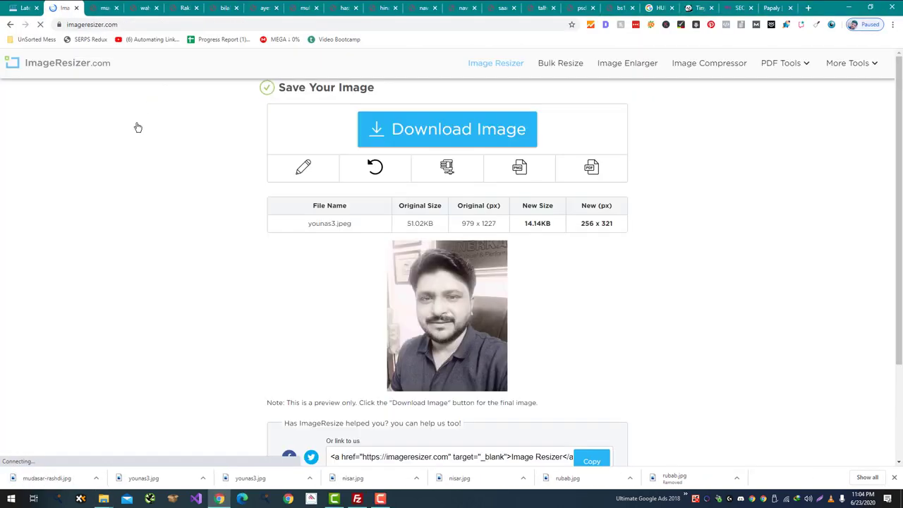
Upload the long-haired man's staff photo to ImageResizer and resize it to a width of 256 pixels
left_click_drag(406, 234, 318, 195)
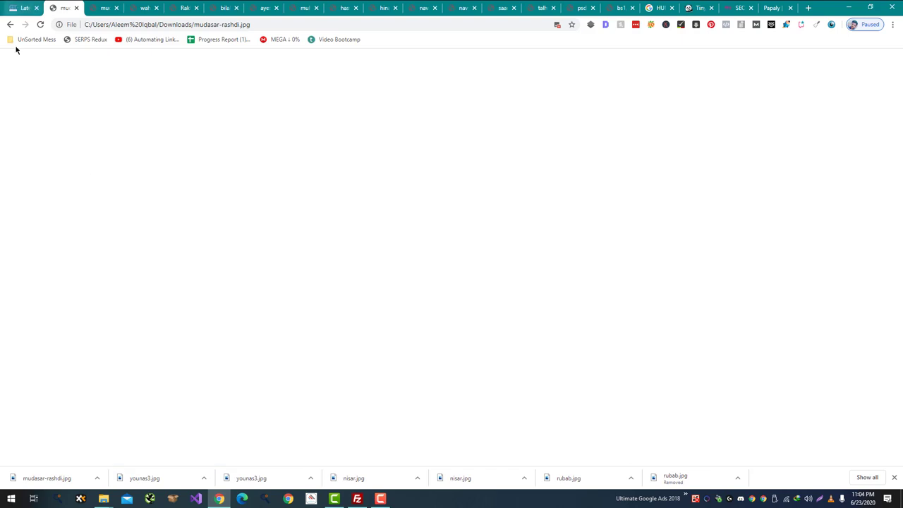
left_click(10, 24)
left_click_drag(71, 483, 520, 159)
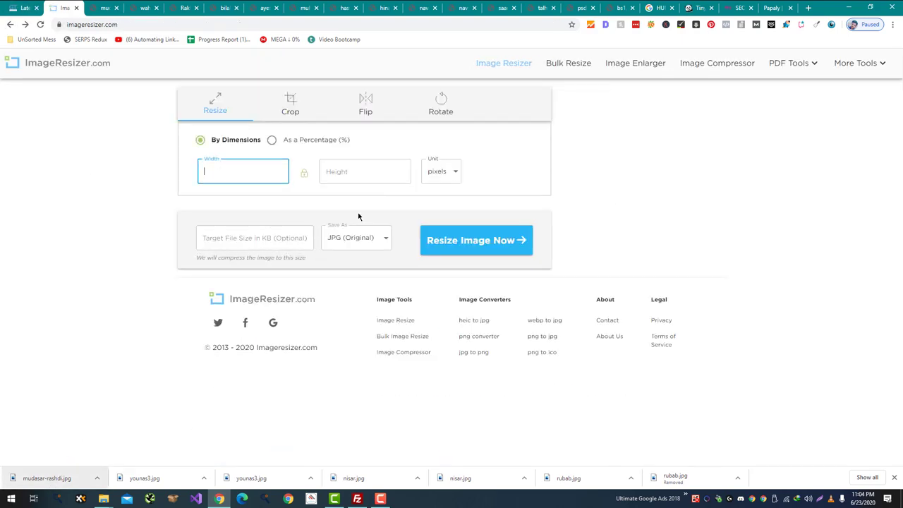
left_click(427, 240)
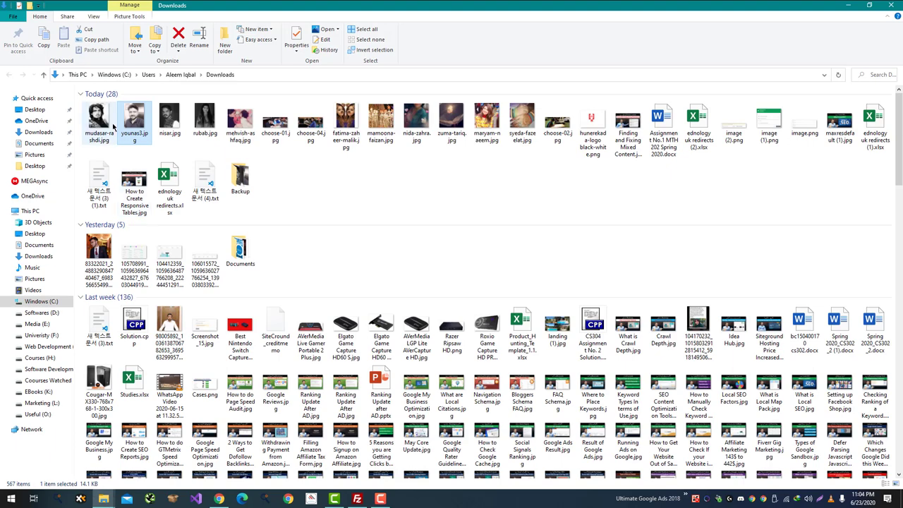
Move the original photo of the long-haired man into the Backup folder and download the resized version
left_click_drag(195, 160, 260, 174)
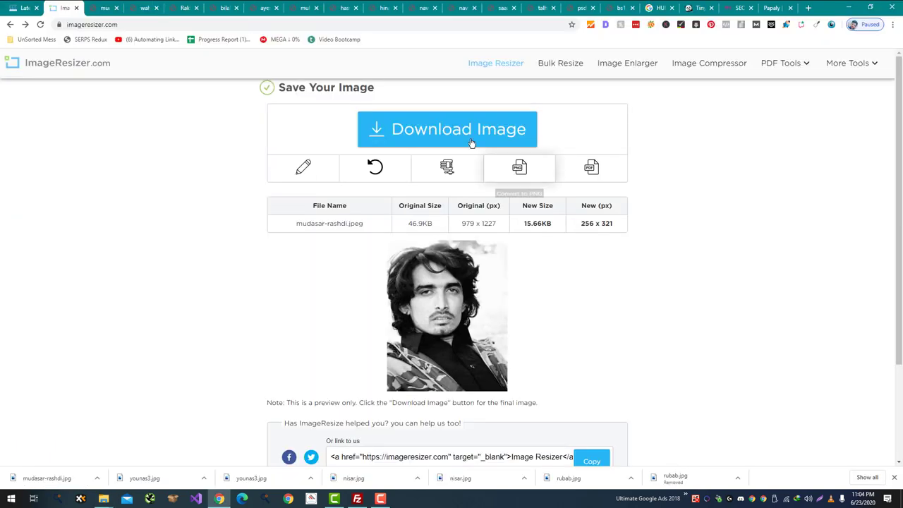
left_click(471, 144)
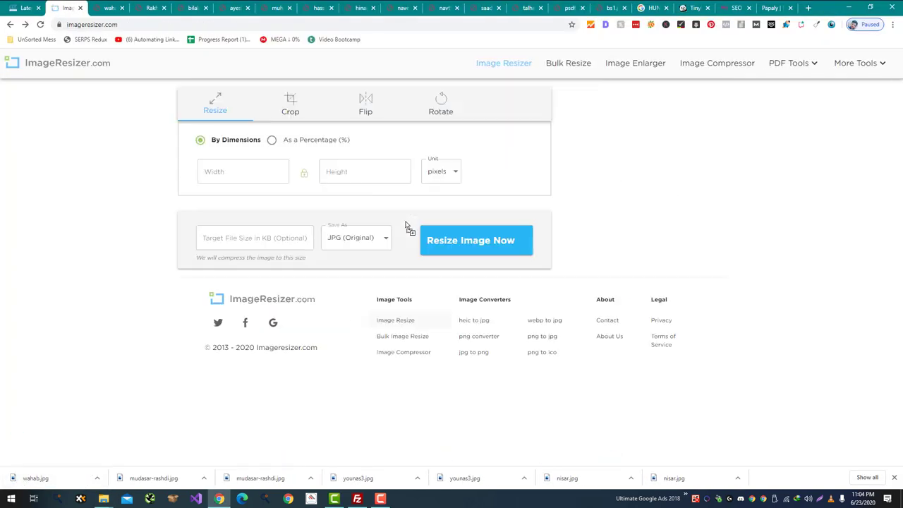
Resize the staff photo of the man with glasses and tie to 256 pixels wide and move its original into Backup
left_click(455, 240)
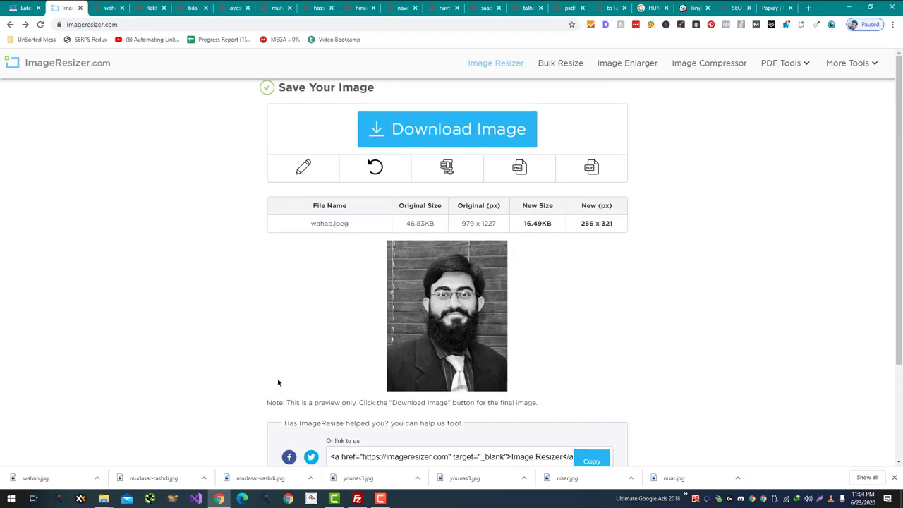
left_click(88, 448)
left_click_drag(99, 114, 278, 180)
key("alt+Tab")
Save the next woman's staff photo to Downloads and resize it in ImageResizer to the recommended width of 256 pixels
left_click(96, 6)
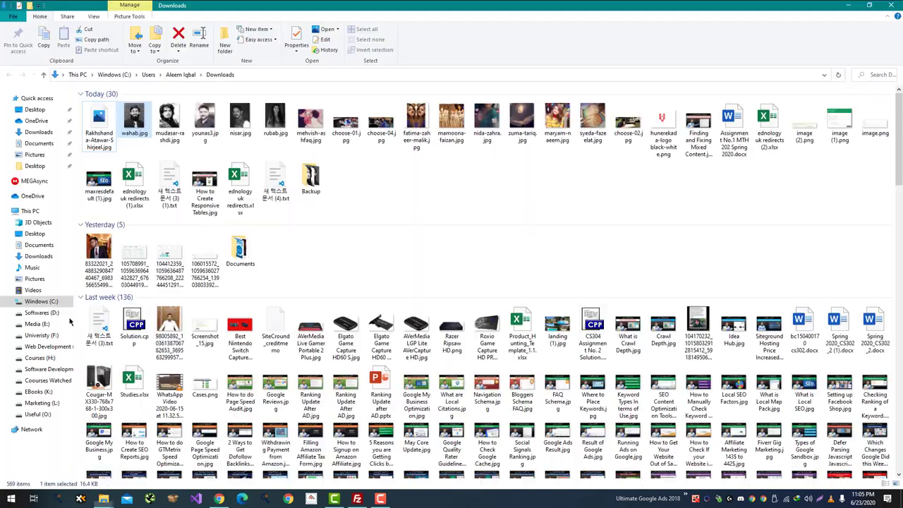
key("alt+Tab")
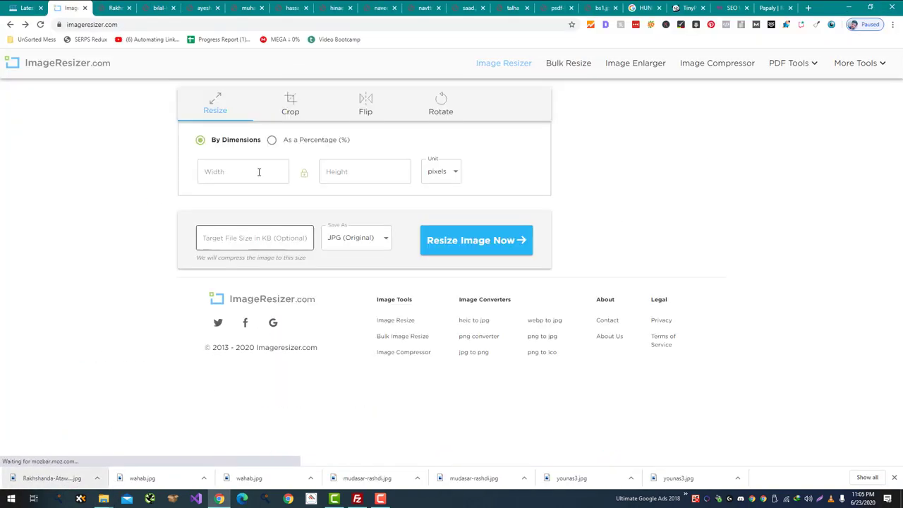
left_click(474, 241)
Move the original of the woman's staff photo into the Backup folder and download the resized version
key("alt+Tab")
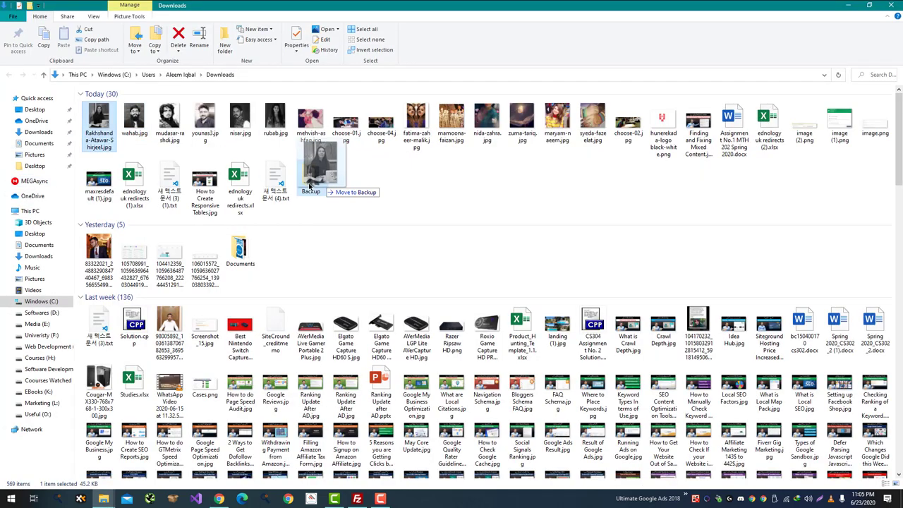
left_click_drag(309, 185, 309, 186)
key("alt+Tab")
left_click(447, 129)
Save the extra-images photo of the man in sunglasses to Downloads and upload it to ImageResizer
left_click(117, 7)
key("ctrl+s")
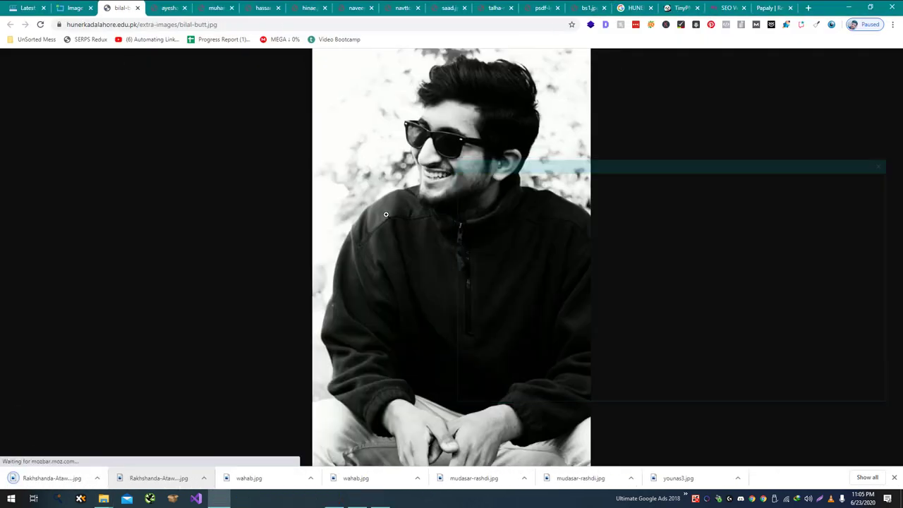
key("Return")
key("ctrl+shift+Tab")
key("F5")
left_click_drag(50, 481, 386, 210)
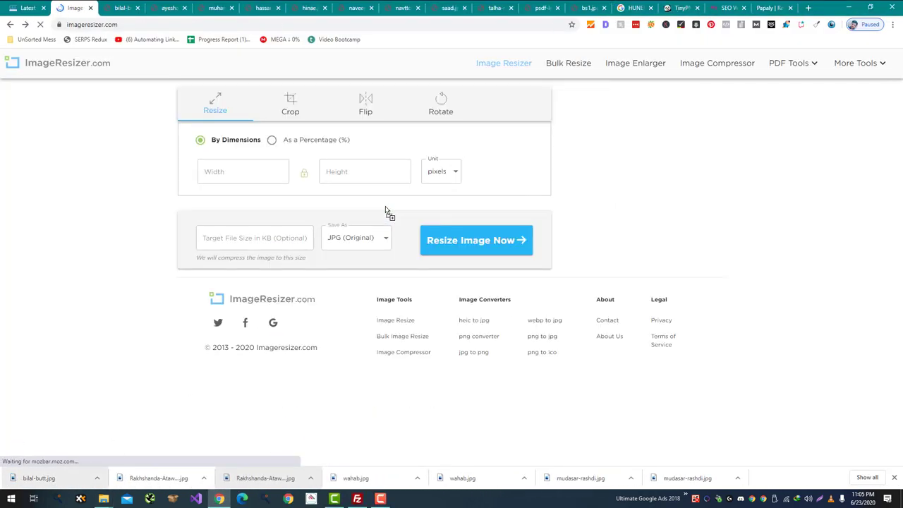
Resize the sunglasses photo to a width of 256 pixels
left_click(242, 171)
type("256")
left_click(457, 241)
Move the original sunglasses photo into the Backup folder and download the resized 256 x 384 version
key("alt+Tab")
left_click_drag(96, 123, 346, 179)
key("alt+Tab")
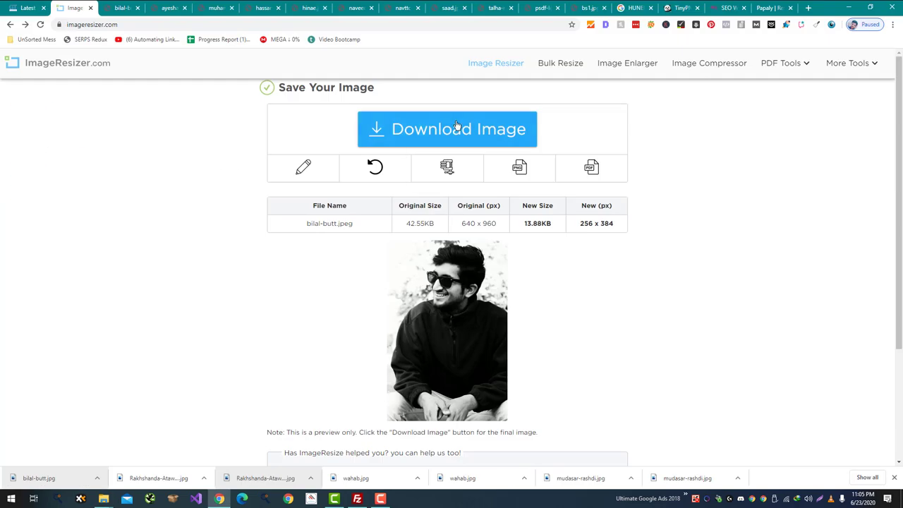
left_click(456, 127)
Close the sunglasses photo's tab, save the curly-haired woman's staff photo to Downloads, and upload it to ImageResizer
key("ctrl+Tab")
key("ctrl+w")
key("ctrl+s")
key("Return")
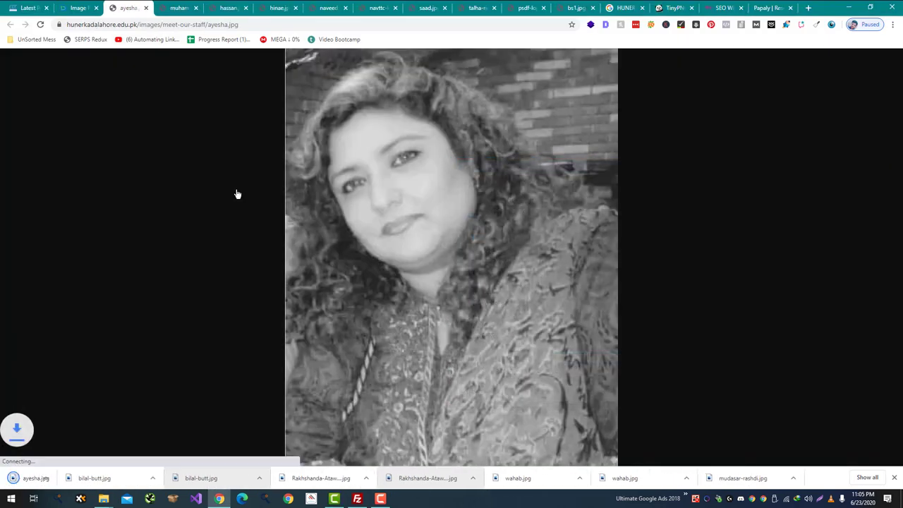
key("ctrl+shift+Tab")
left_click_drag(60, 472, 351, 195)
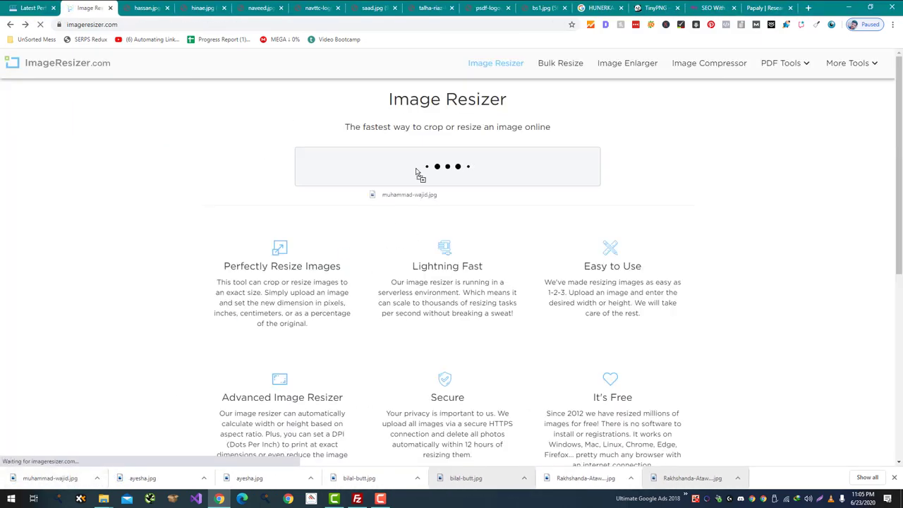
Resize the staff photo of the man in the light button-up shirt to 256 pixels wide and move its original into Backup
left_click(503, 245)
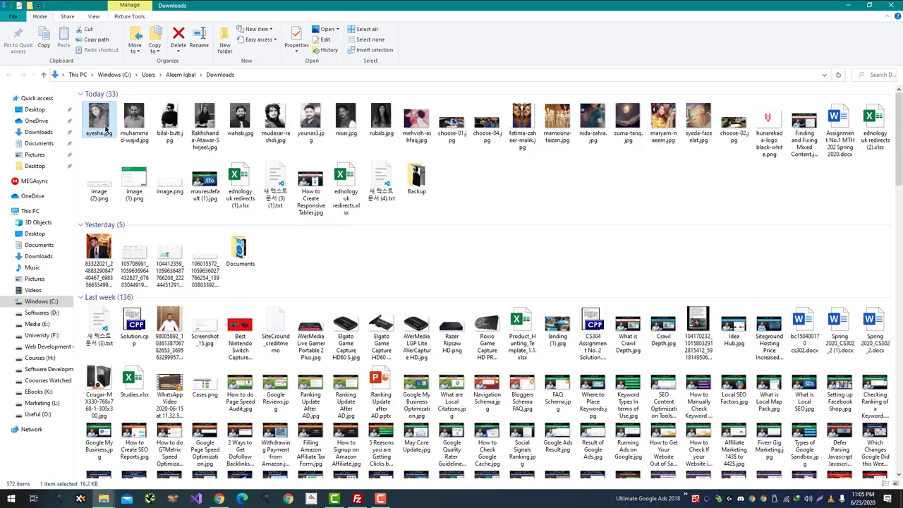
left_click_drag(134, 120, 401, 177)
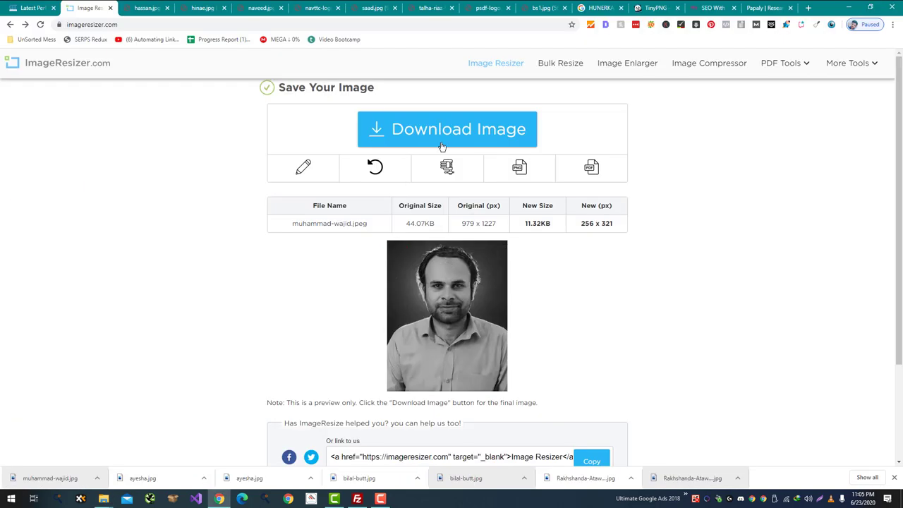
Save the staff photo of the man with the lanyard to Downloads, close its tab, and return to ImageResizer
left_click(159, 6)
key("ctrl+s")
key("Return")
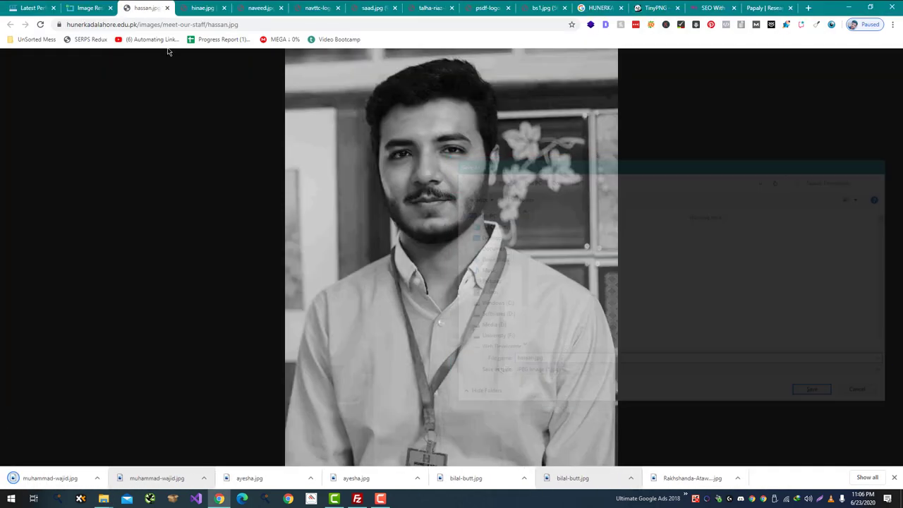
key("ctrl+w")
key("ctrl+shift+Tab")
Upload the lanyard staff photo to a fresh ImageResizer page and resize it to a width of 256 pixels
key("alt+Left")
left_click_drag(37, 477, 423, 218)
left_click(238, 166)
type("256")
left_click(493, 240)
Move the original lanyard photo from Downloads into the Backup folder and return to the resized result
key("alt+Tab")
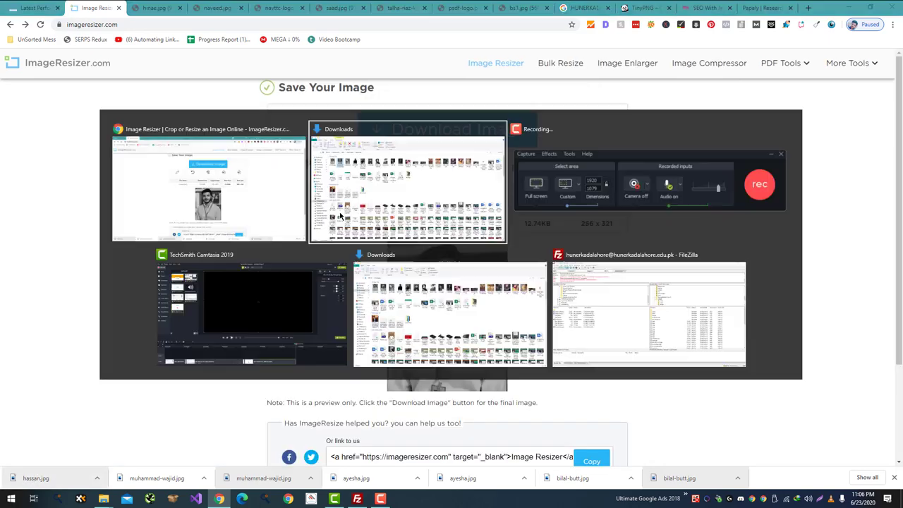
left_click_drag(98, 119, 447, 179)
key("alt+Tab")
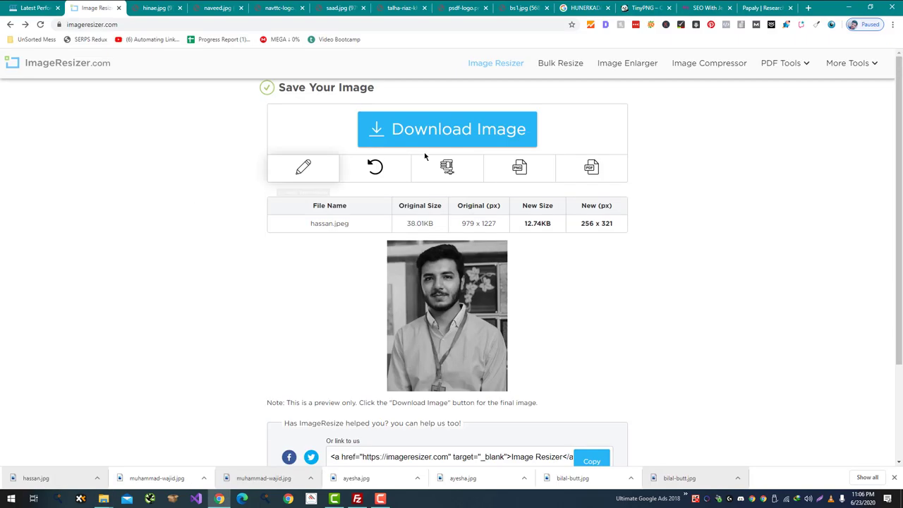
Download the resized 256-pixel-wide lanyard staff photo
left_click(431, 141)
left_click(379, 499)
left_click(375, 502)
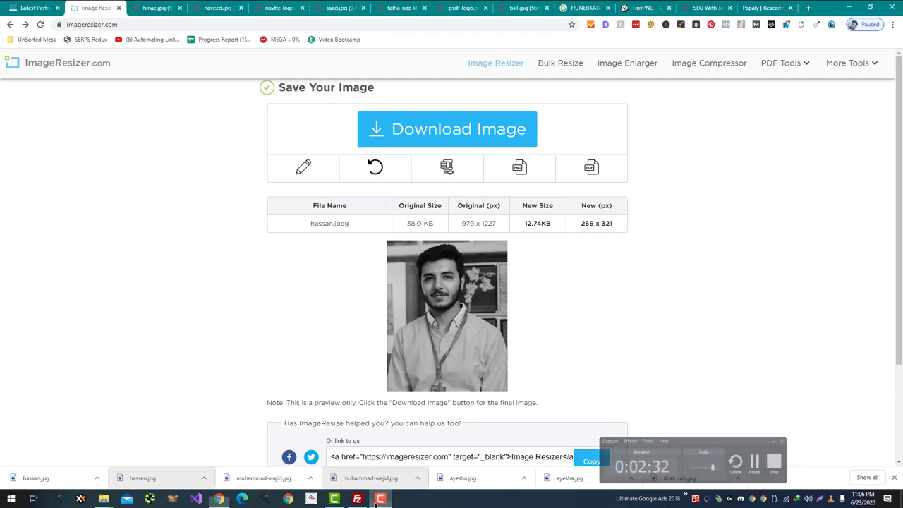
Save the staff photo of the woman in the patterned dress to Downloads and resize it to 256 pixels wide in ImageResizer
key("ctrl+Tab")
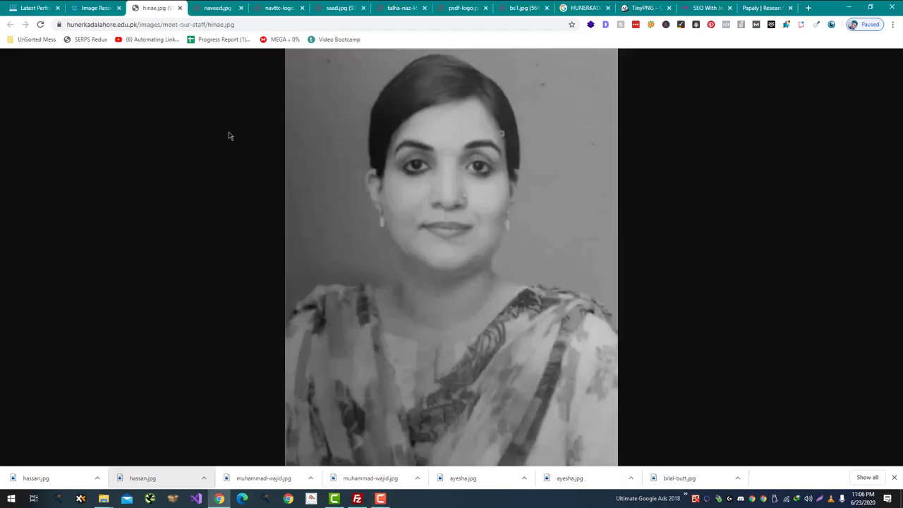
key("ctrl+s")
key("Return")
key("ctrl+w")
key("ctrl+shift+Tab")
key("alt+Left")
left_click_drag(56, 483, 370, 228)
left_click(431, 239)
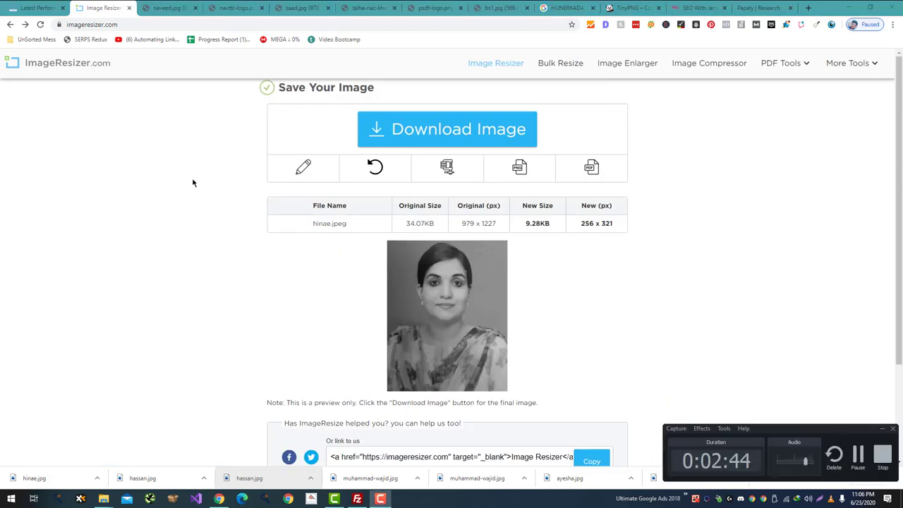
Move the woman's original staff photo from Downloads into the Backup folder and download the resized copy
key("alt+Tab")
left_click_drag(101, 121, 485, 181)
key("alt+Tab")
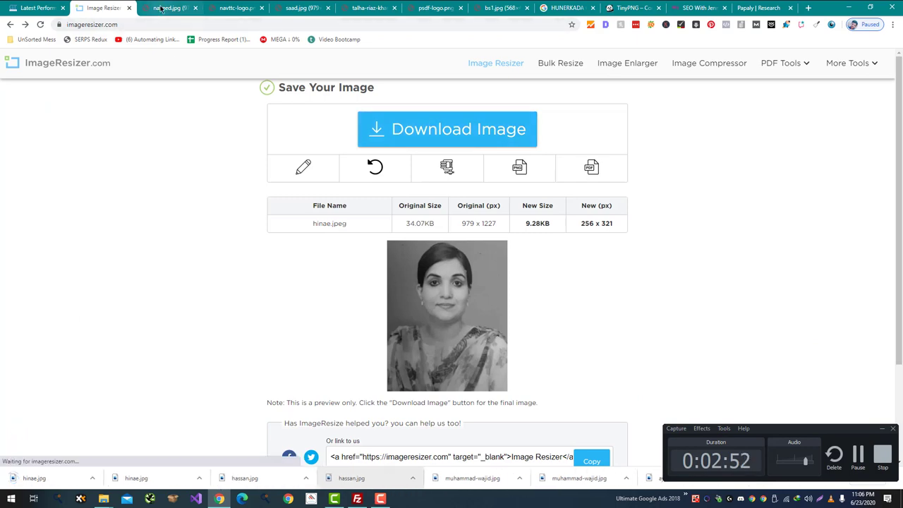
Save the staff photo of the man in the white collared shirt to Downloads and resize it to 256 pixels wide
key("ctrl+Tab")
key("ctrl+s")
key("Return")
key("ctrl+w")
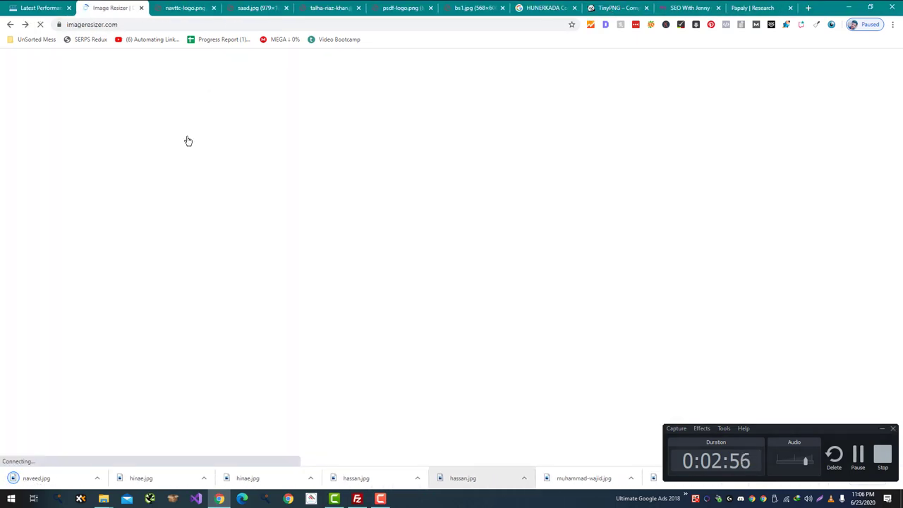
left_click_drag(35, 477, 418, 201)
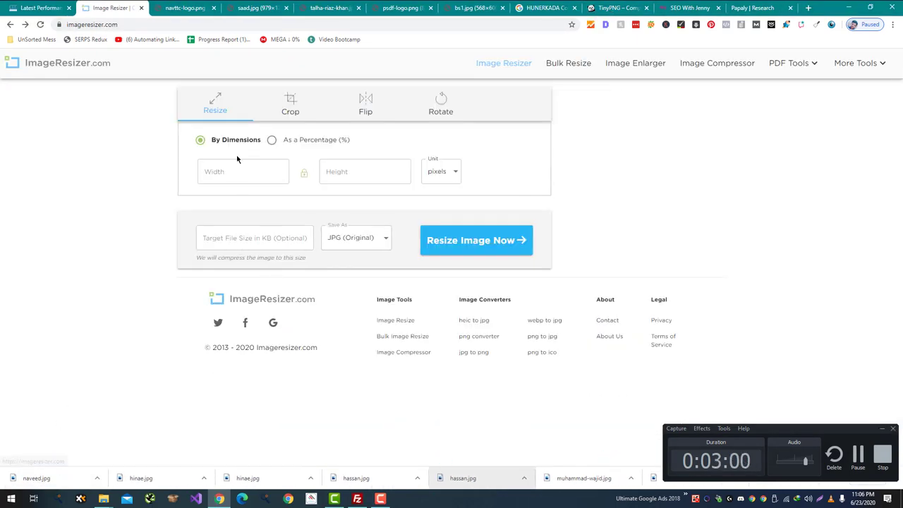
left_click(449, 244)
Move the original photo of the man in the white collared shirt into Backup and download the resized version
key("alt+Tab")
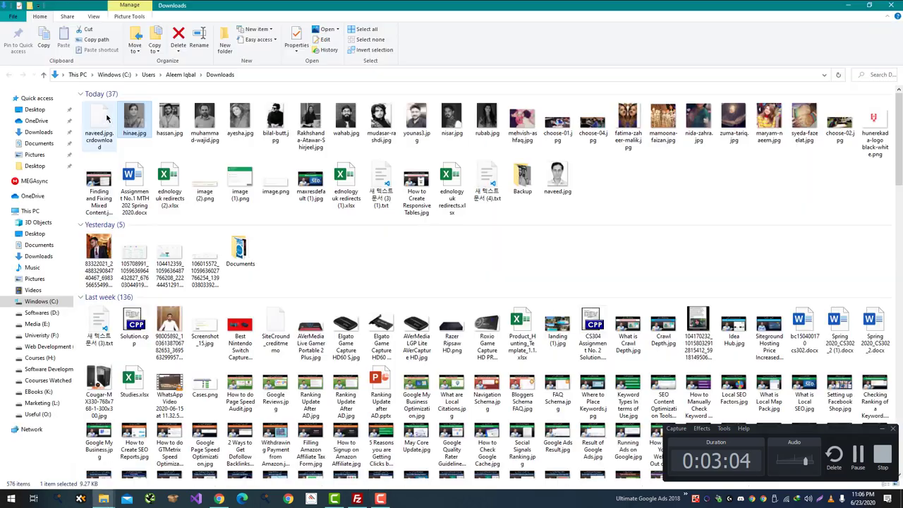
left_click_drag(100, 125, 522, 181)
key("alt+Tab")
key("alt+Tab")
key("Tab")
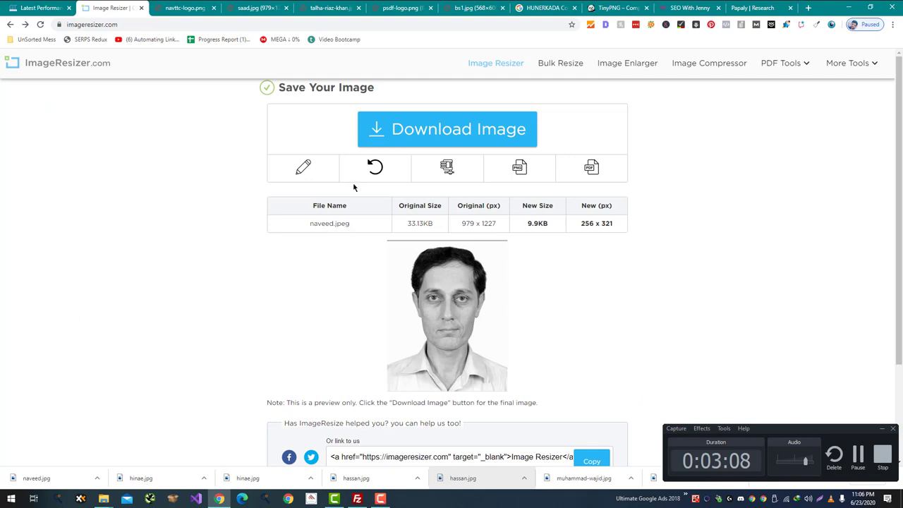
left_click(376, 141)
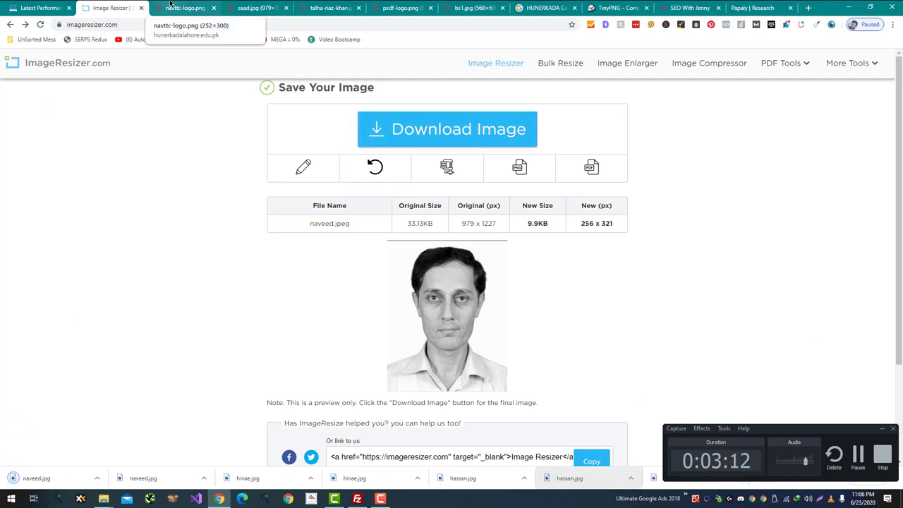
Save navttc-logo.png to Downloads and resize it in ImageResizer to the 75-pixel width recommended in the GTmetrix report
left_click(169, 5)
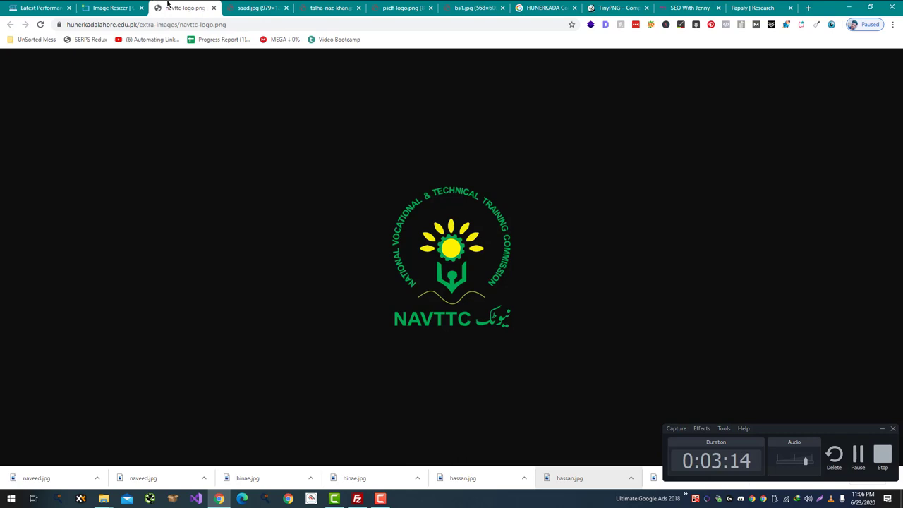
key("ctrl+s")
key("Return")
key("ctrl+1")
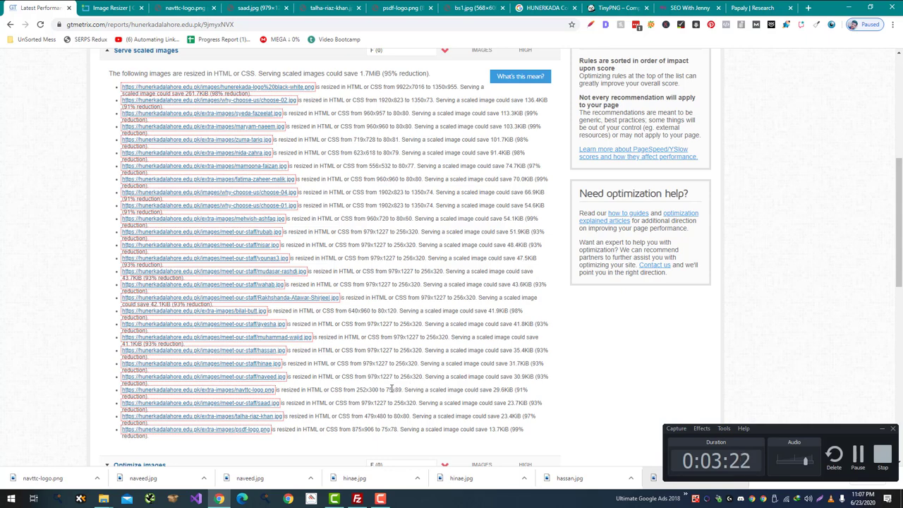
key("ctrl+2")
left_click_drag(75, 477, 370, 207)
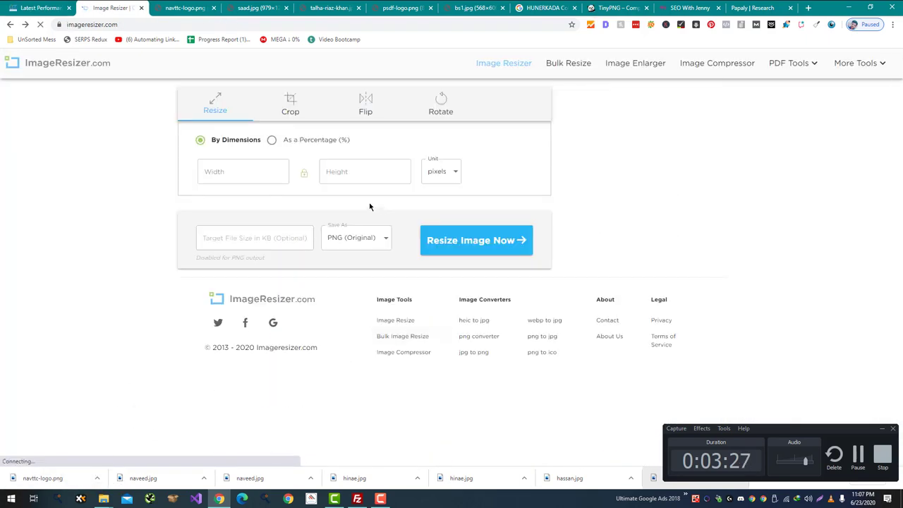
left_click(464, 234)
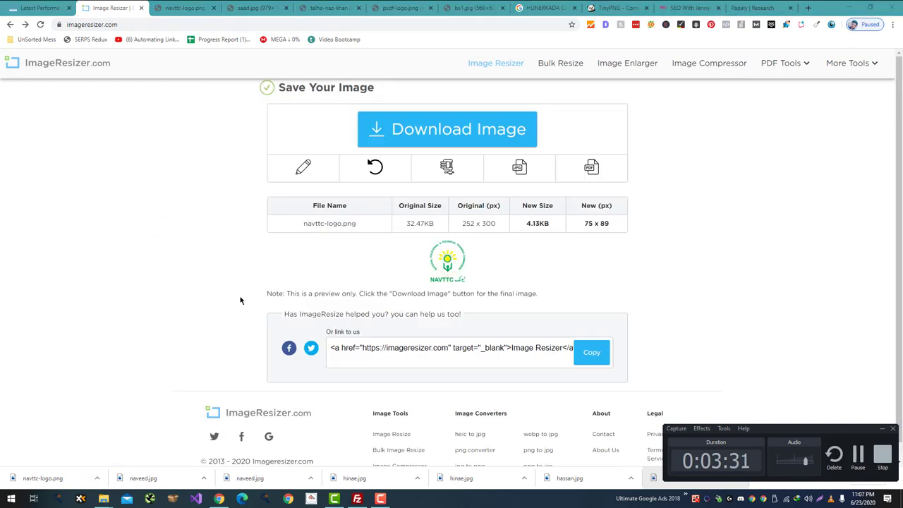
Move the original NAVTTC logo into Backup and download the resized one, closing the logo's source tab
key("alt+Tab")
left_click_drag(103, 120, 554, 182)
key("alt+Tab")
left_click(450, 140)
left_click(167, 5)
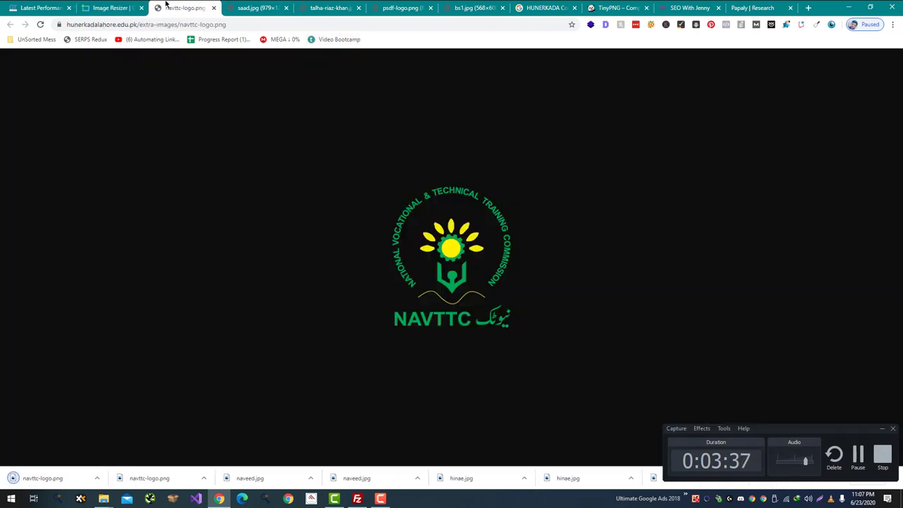
key("ctrl+w")
Save the dark outdoor staff photo of the smiling man to Downloads and resize it to 256 pixels wide
key("ctrl+s")
key("Return")
key("ctrl+1")
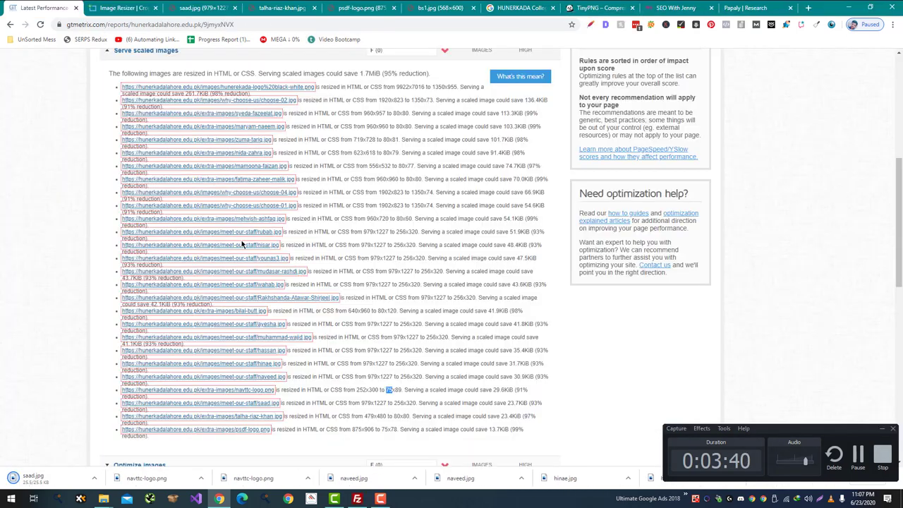
key("ctrl+2")
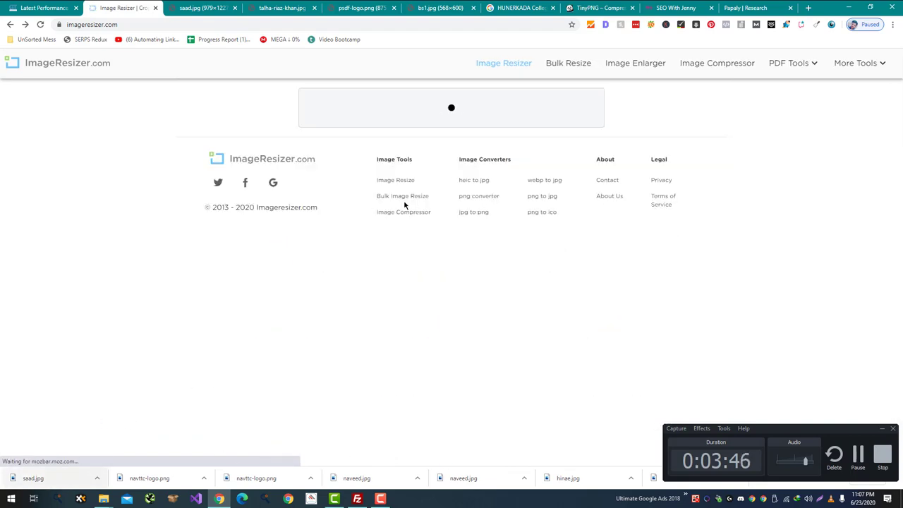
left_click(267, 176)
type("256")
left_click(464, 243)
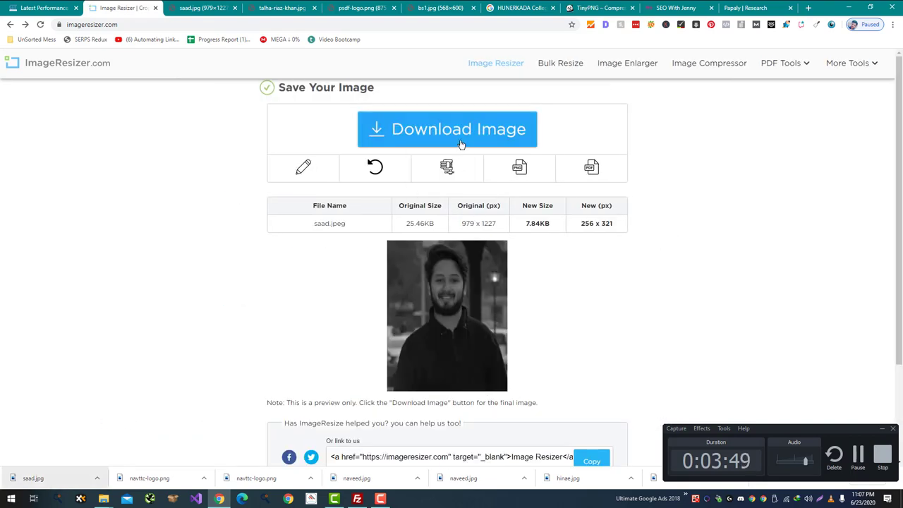
Move the original outdoor staff photo into Backup and download its resized copy, closing the photo's source tab
left_click(452, 141)
key("alt+Tab")
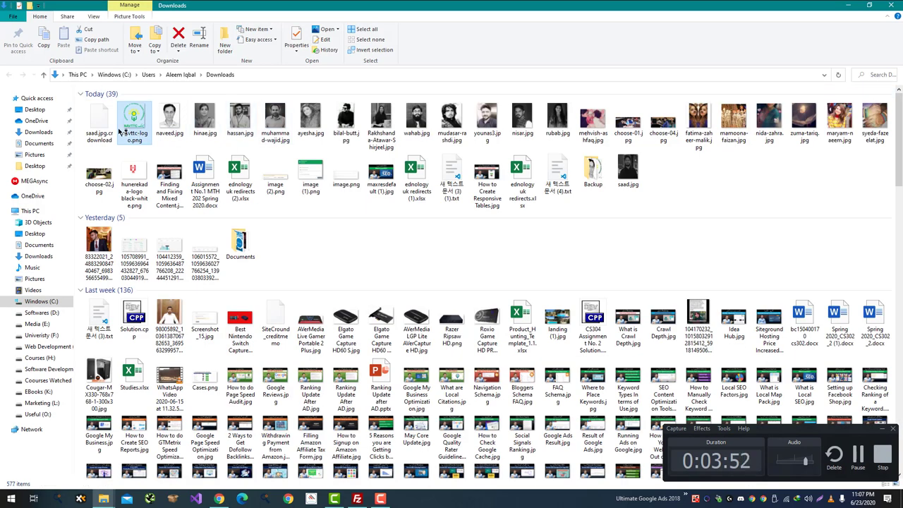
left_click_drag(102, 123, 592, 174)
key("alt+Tab")
left_click(446, 133)
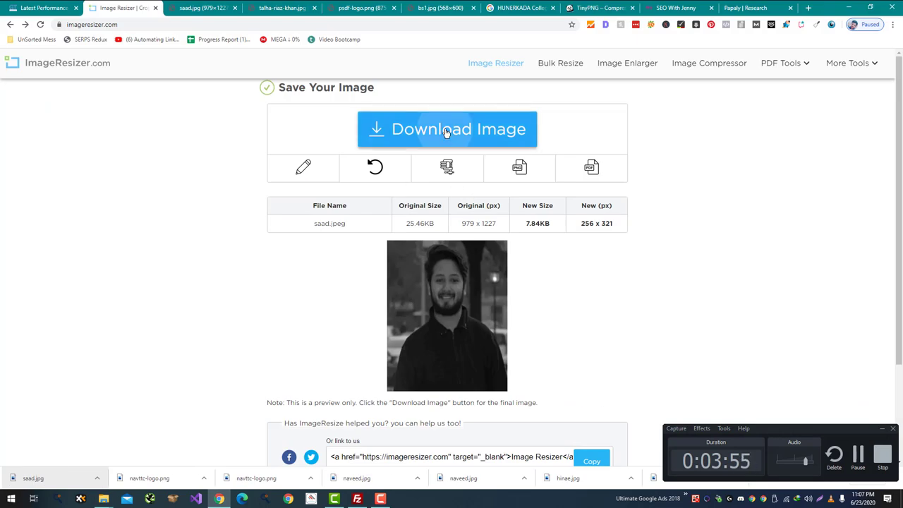
left_click(447, 131)
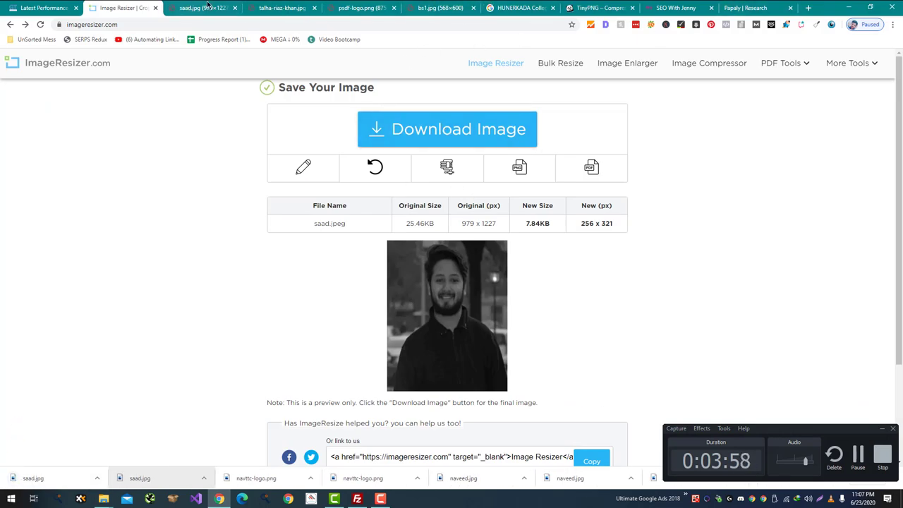
left_click(208, 6)
key("ctrl+w")
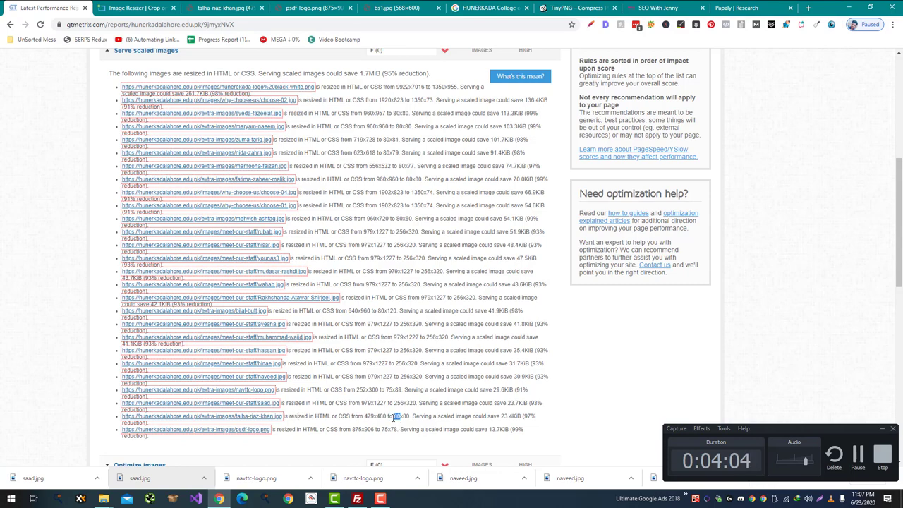
Save the selfie of the man in the white shirt to Downloads and upload it to a fresh ImageResizer page
key("ctrl+Tab")
key("ctrl+Tab")
key("ctrl+s")
key("Return")
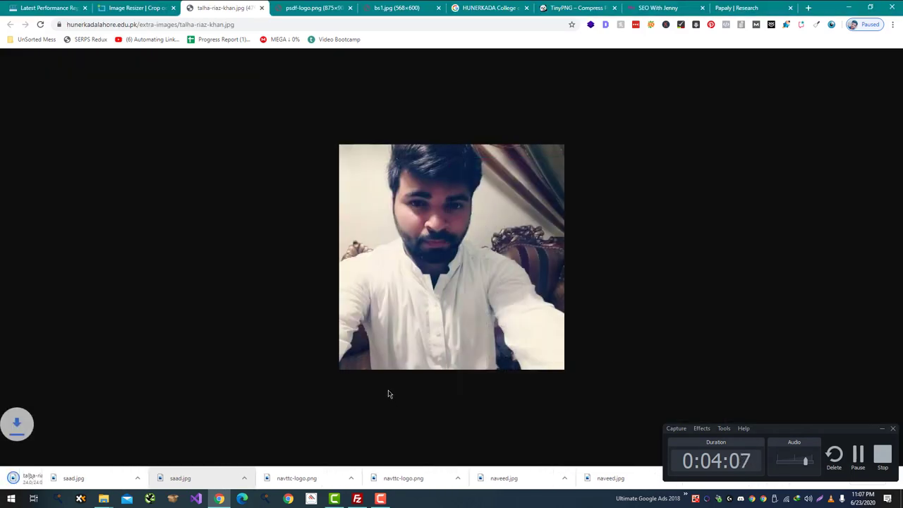
key("ctrl+shift+Tab")
left_click_drag(32, 478, 411, 185)
Move the original selfie from Downloads into the Backup folder and return to ImageResizer
key("alt+Tab")
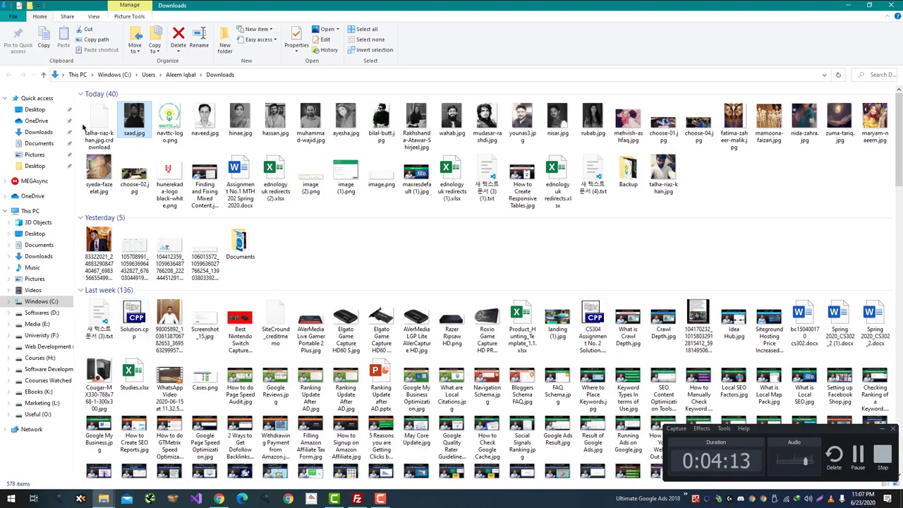
left_click_drag(95, 124, 635, 177)
key("alt+Tab")
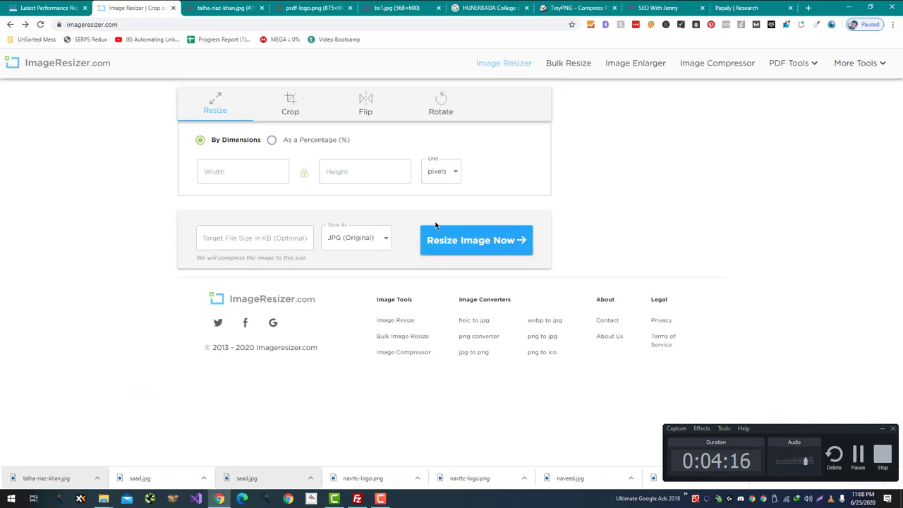
Resize the uploaded selfie to 80 pixels wide and download it, closing its source tab
left_click(466, 238)
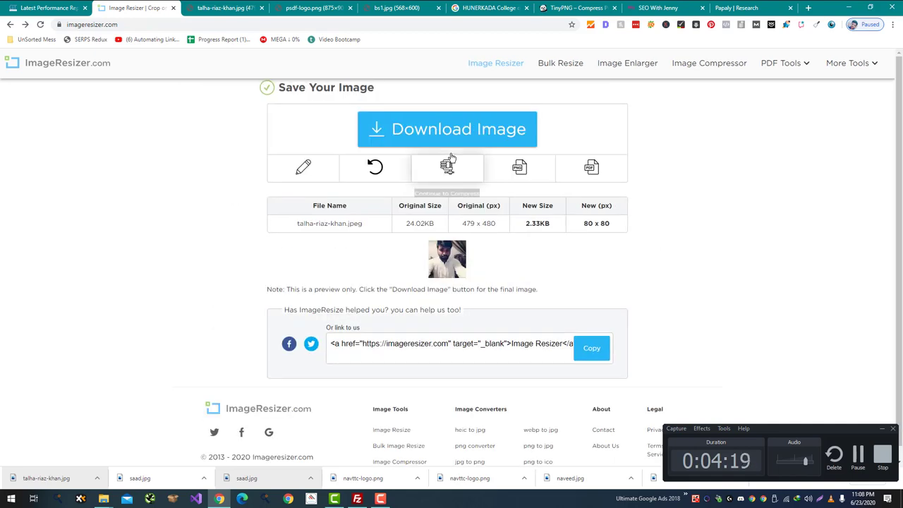
left_click(241, 8)
key("ctrl+w")
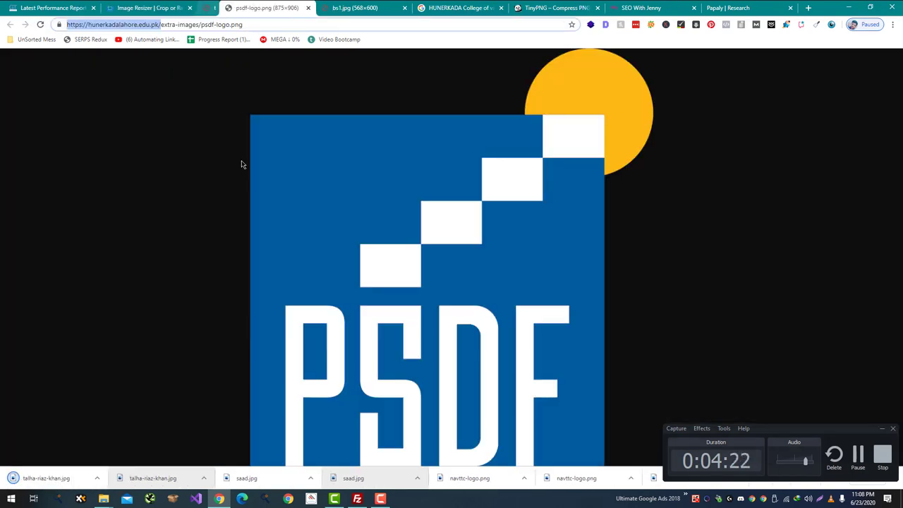
Save psdf-logo.png to Downloads and resize it in ImageResizer to the 75-pixel width recommended in the GTmetrix report
key("ctrl+s")
key("Return")
key("ctrl+1")
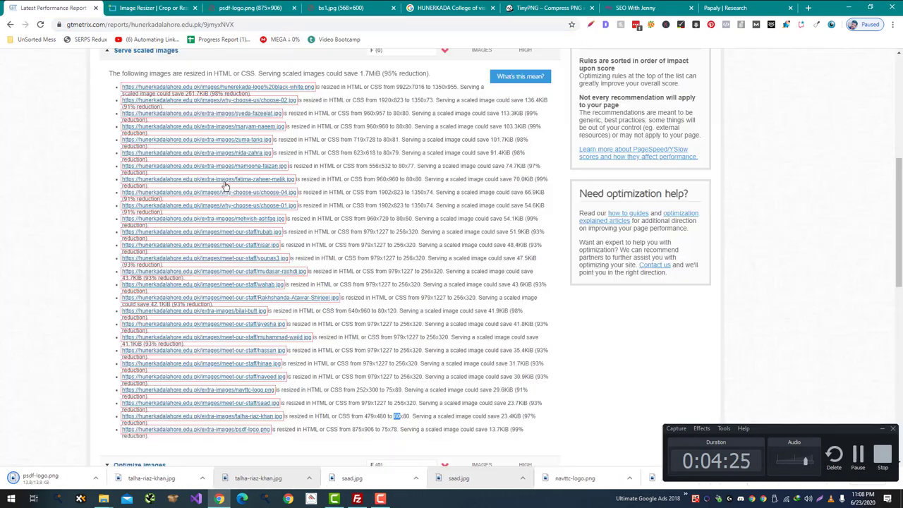
key("ctrl+2")
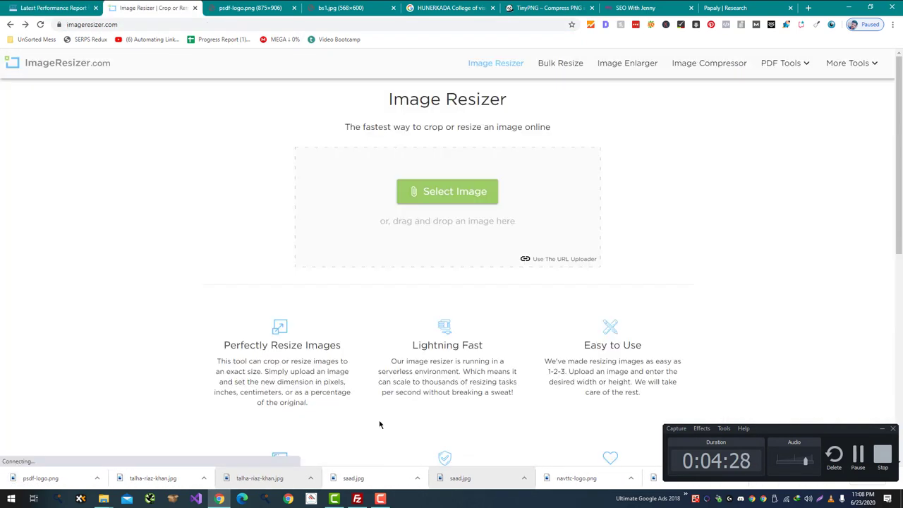
left_click_drag(26, 477, 385, 202)
left_click(243, 171)
type("70")
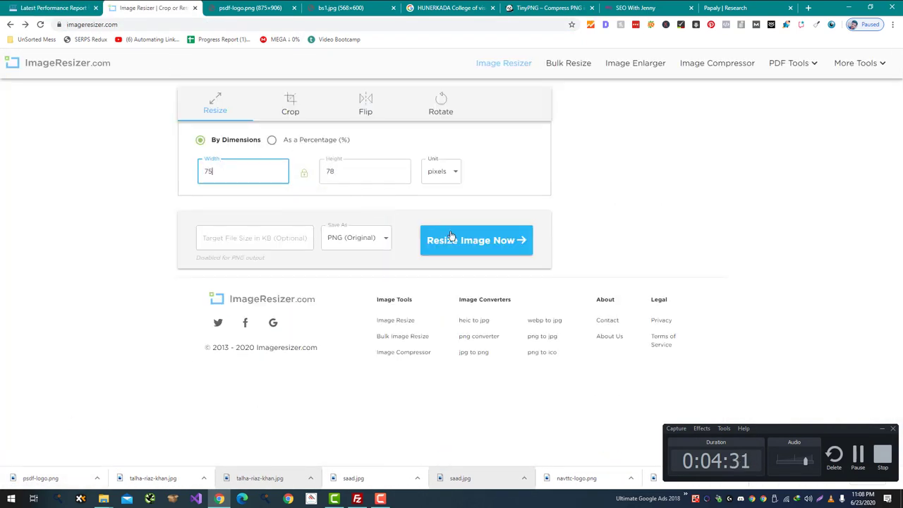
left_click(451, 239)
Check the Downloads folder for the original PSDF logo and download the resized copy from ImageResizer
key("alt+Tab")
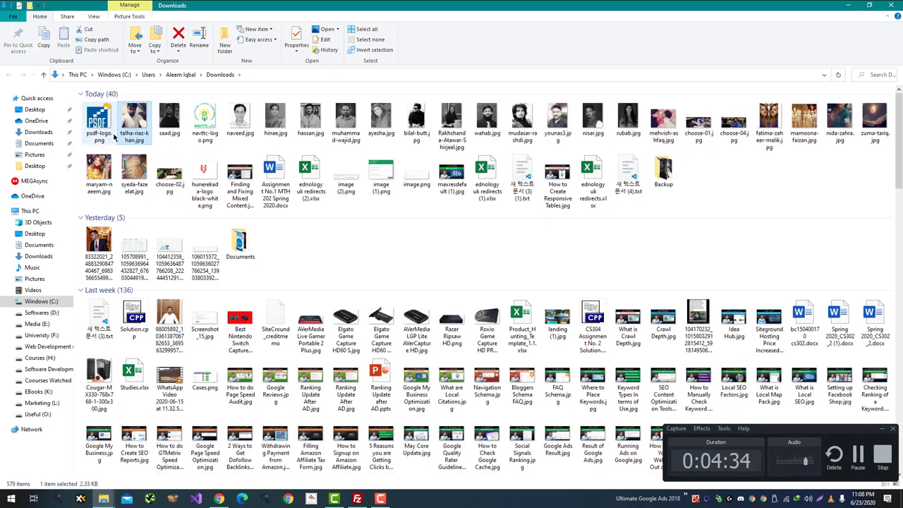
key("alt+Tab")
left_click(421, 129)
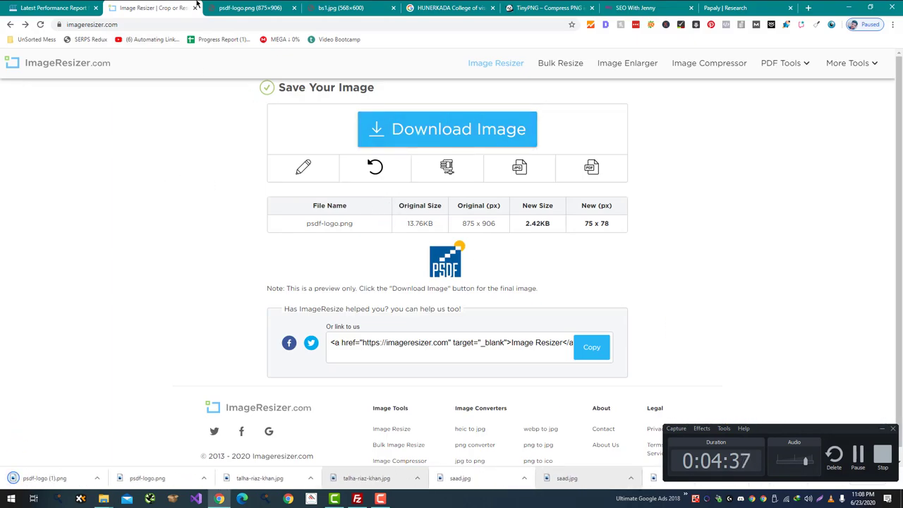
Move the original psdf-logo.png in Downloads into the Backup folder and rename the resized psdf-logo (1).png as psdf-logo.png
key("alt+Tab")
left_click_drag(133, 120, 707, 182)
left_click(116, 132)
key("F2")
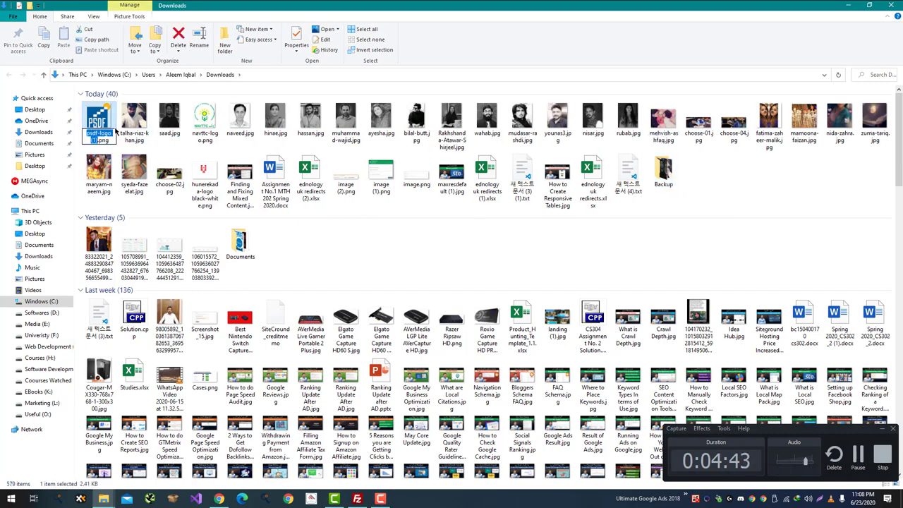
key("Return")
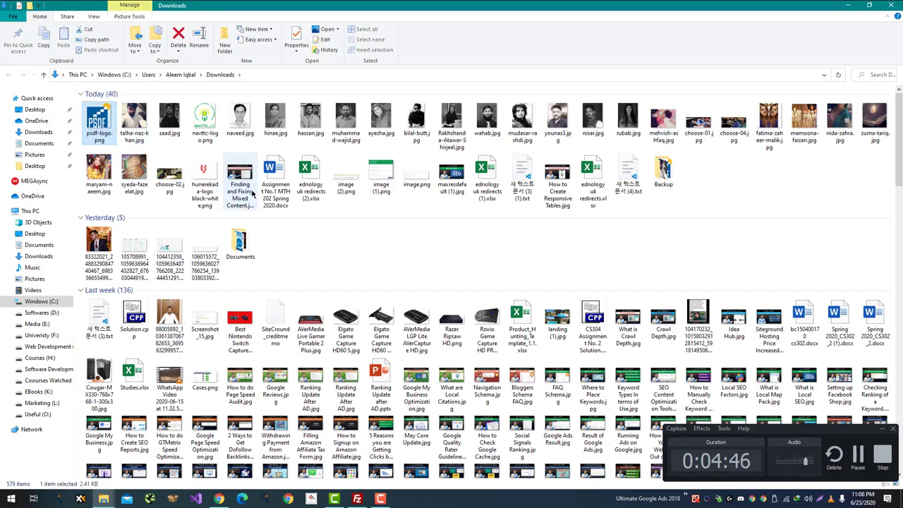
Close the ImageResizer page in the browser and return to the Serve scaled images list in the GTmetrix report
key("alt+Tab")
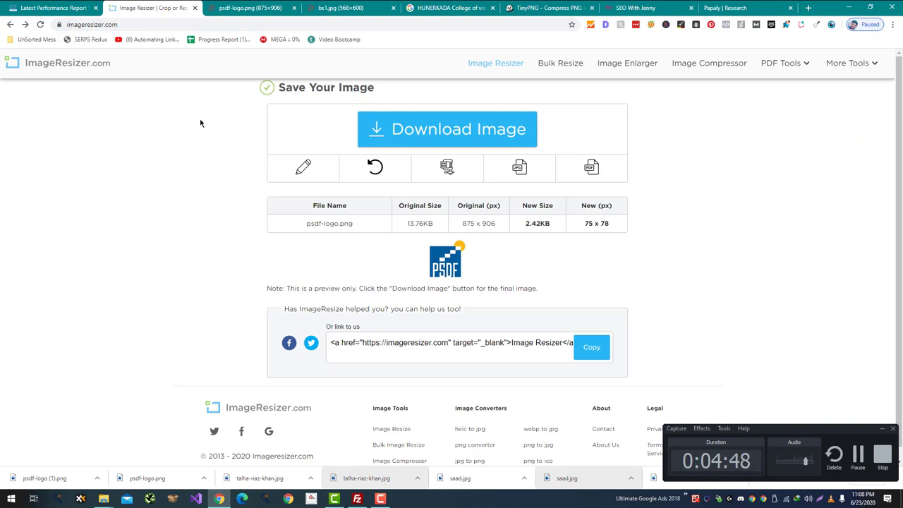
key("ctrl+w")
key("ctrl+shift+Tab")
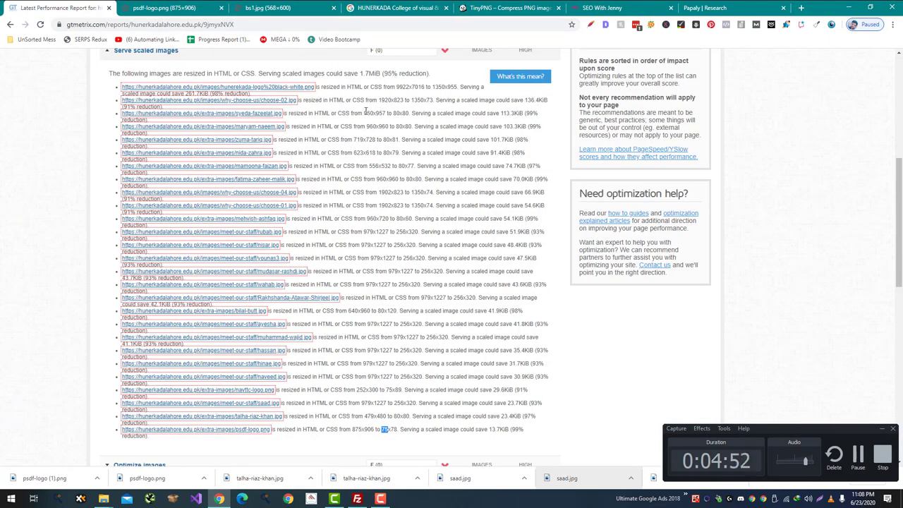
scroll(327, 113, "down", 4)
key("ctrl+f")
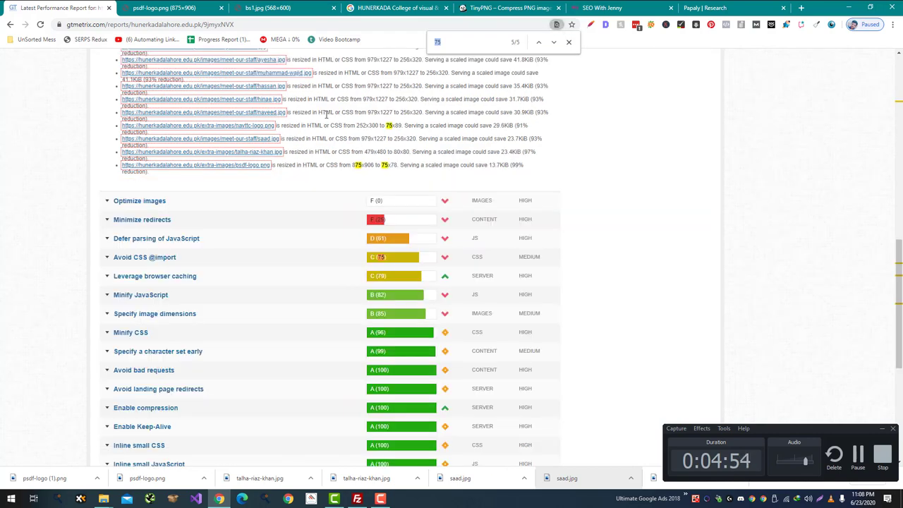
scroll(326, 114, "up", 4)
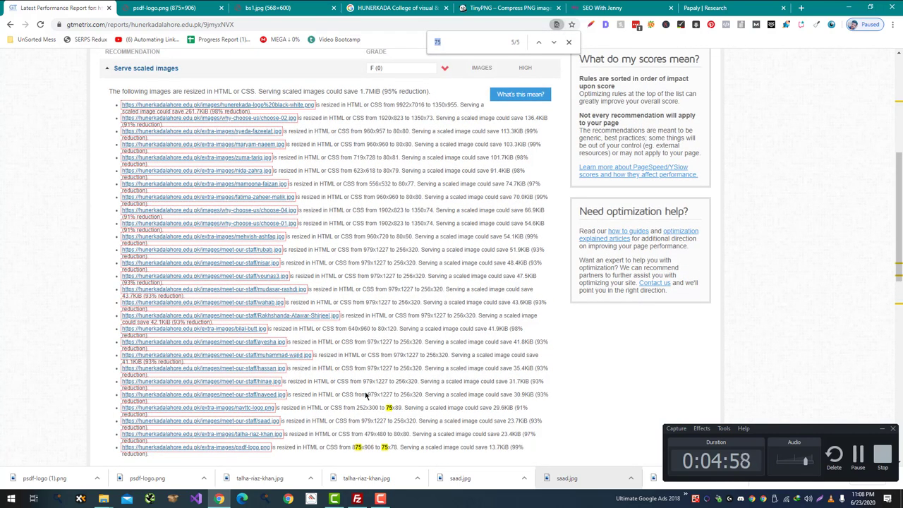
Upload the resized hunerekada-logo black-white.png from Downloads to the /public_html/images folder on the server in FileZilla
left_click(360, 499)
scroll(516, 293, "down", 3)
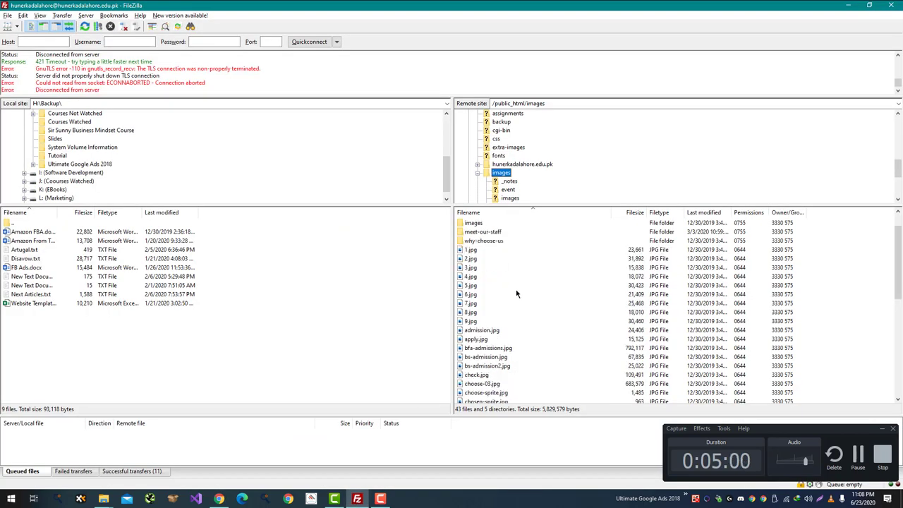
key("alt+Tab")
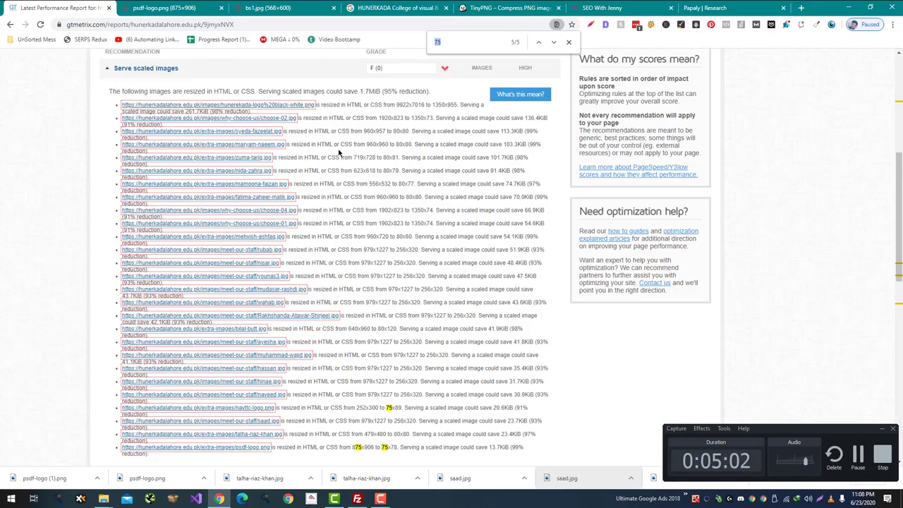
key("alt+Tab")
key("alt+Tab")
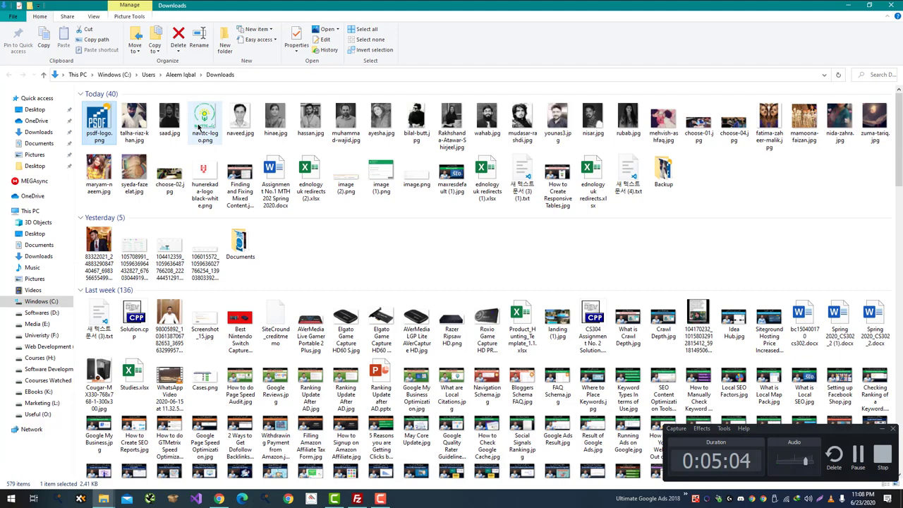
key("h")
left_click_drag(210, 180, 557, 305)
key("alt+Tab")
key("alt+Tab")
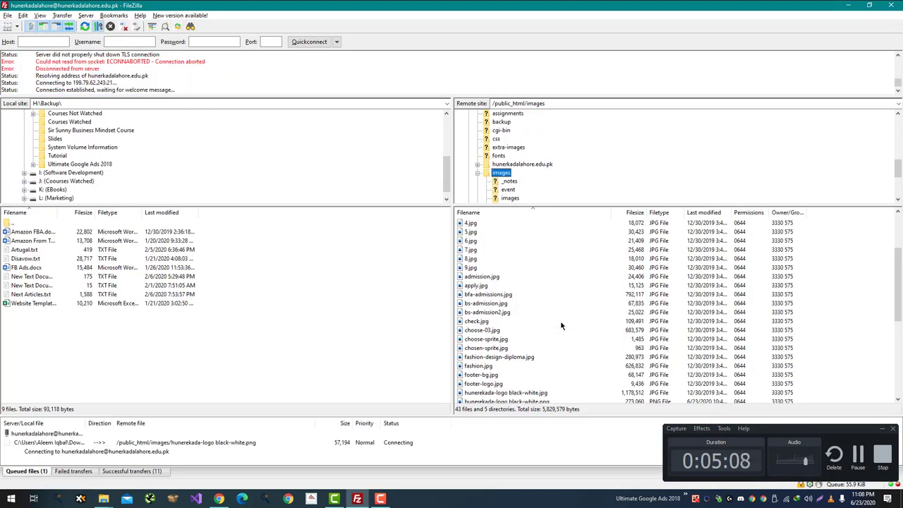
Check the next image path in the GTmetrix report and upload choose-02.jpg to /public_html/images/why-choose-us in FileZilla
key("alt+Tab")
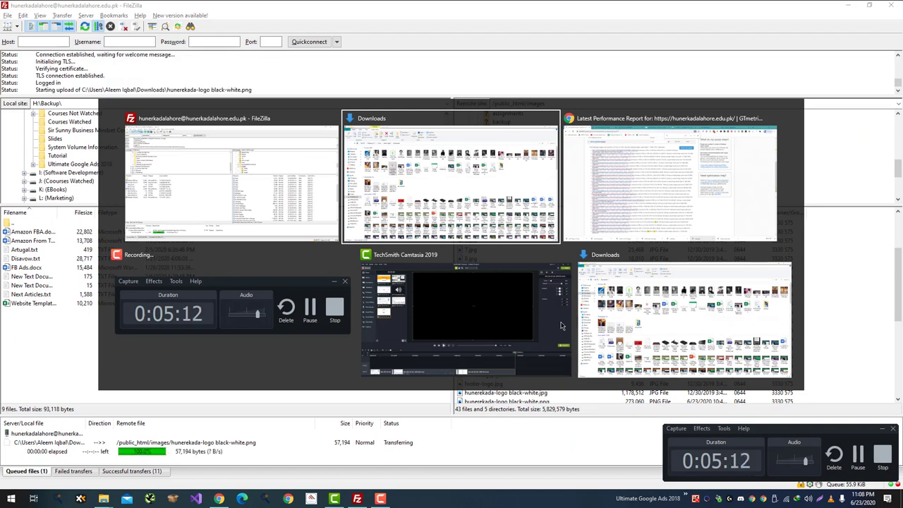
key("alt+Tab")
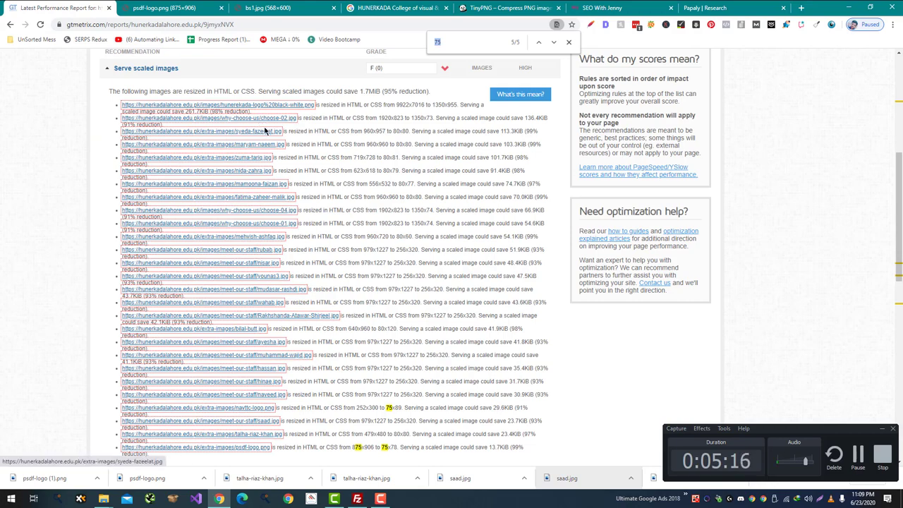
key("alt+Tab")
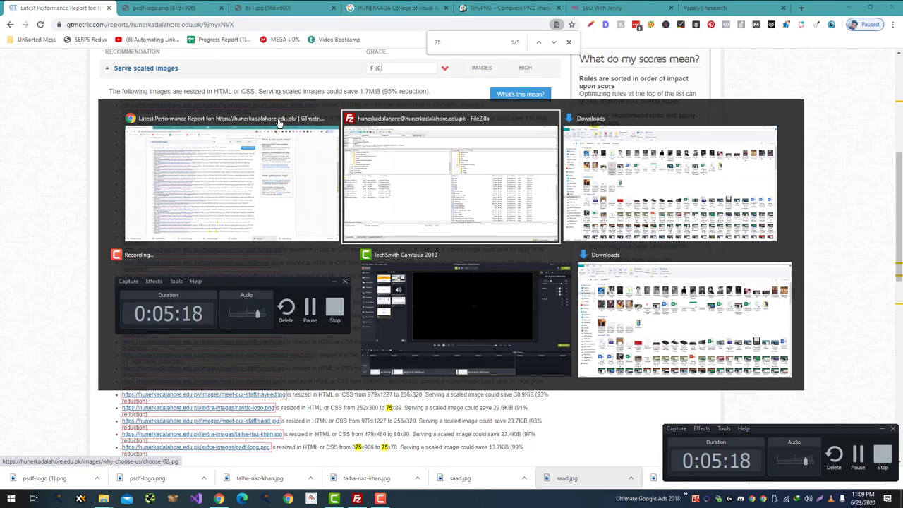
left_click_drag(175, 182, 561, 178)
key("alt+Tab")
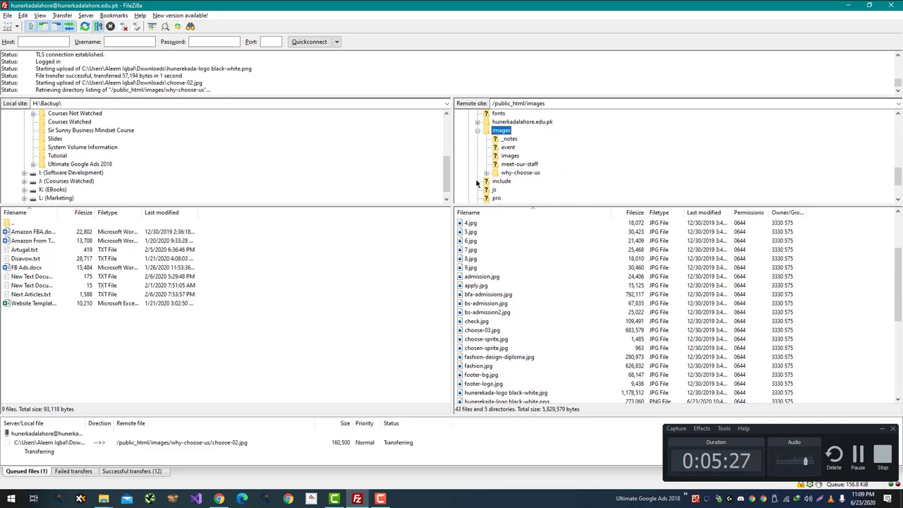
Upload the seven resized portrait photos that the report lists under extra-images from Downloads to /public_html/extra-images
key("alt+Tab")
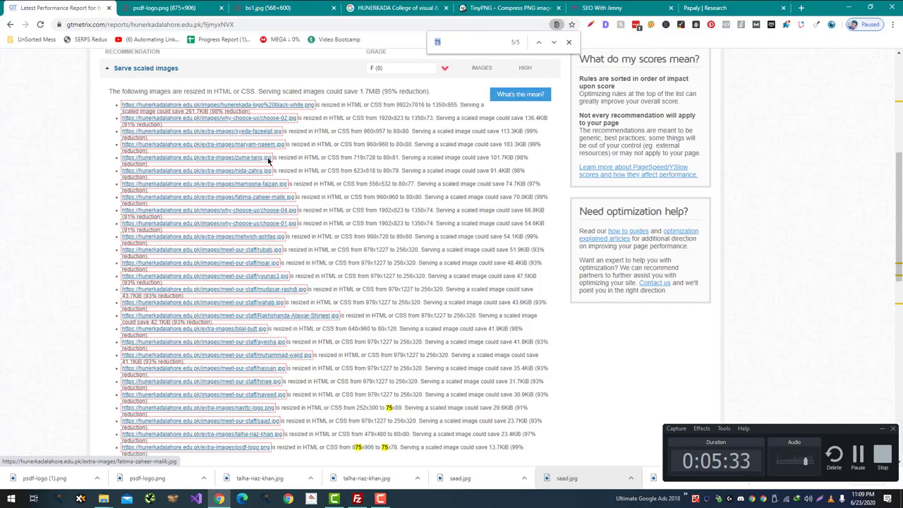
key("alt+Tab")
key("Tab")
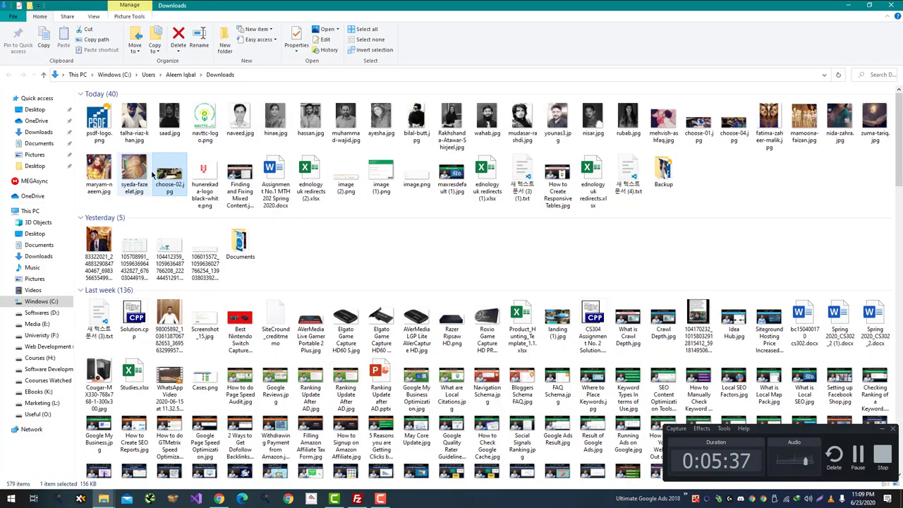
left_click(134, 173)
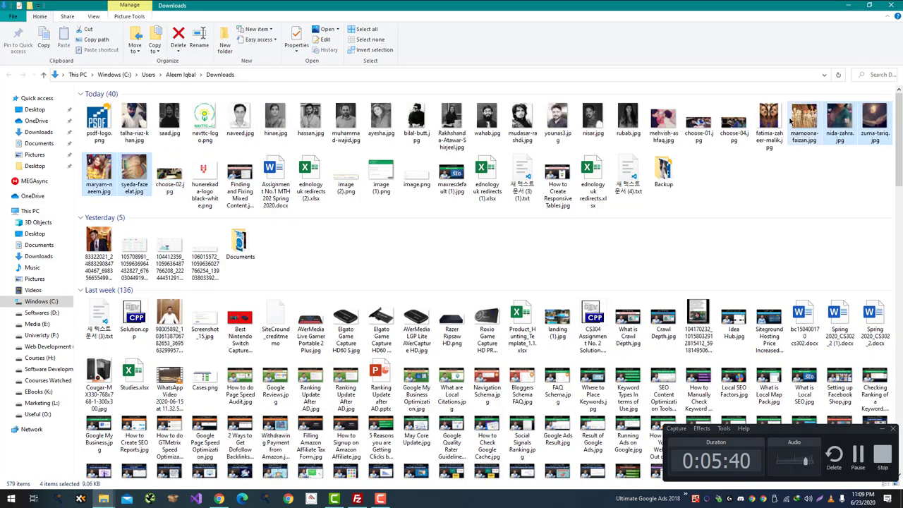
left_click(770, 121, "ctrl")
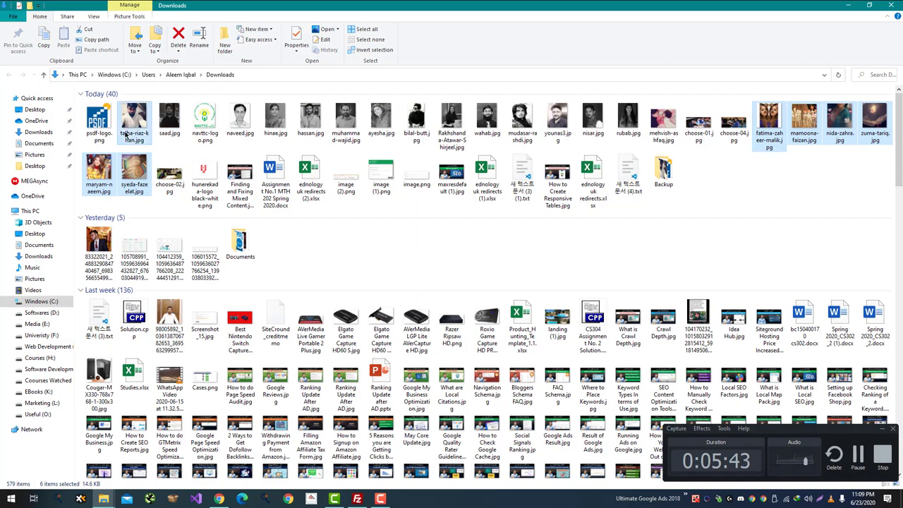
left_click_drag(127, 132, 583, 141)
key("alt+Tab")
key("Tab")
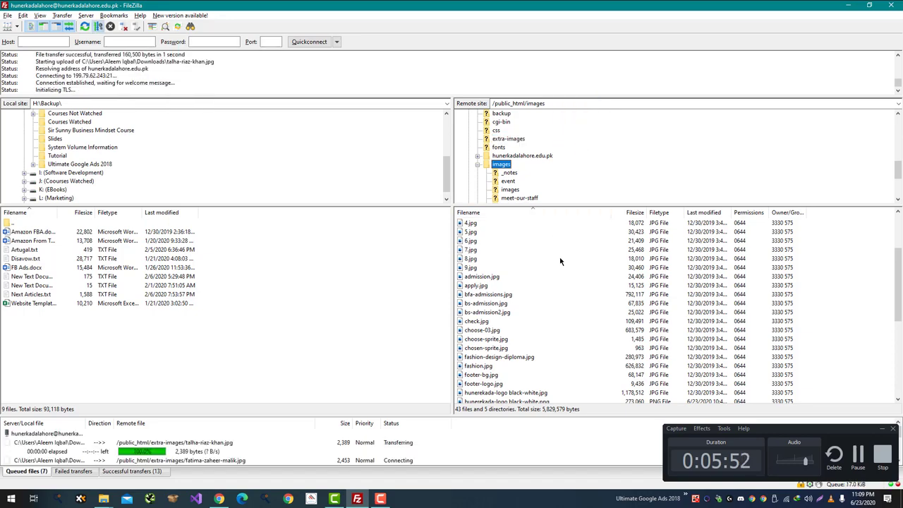
Check the report's list and upload choose-04.jpg and choose-01.jpg from Downloads to the server's why-choose-us folder
key("alt+Tab")
key("Tab")
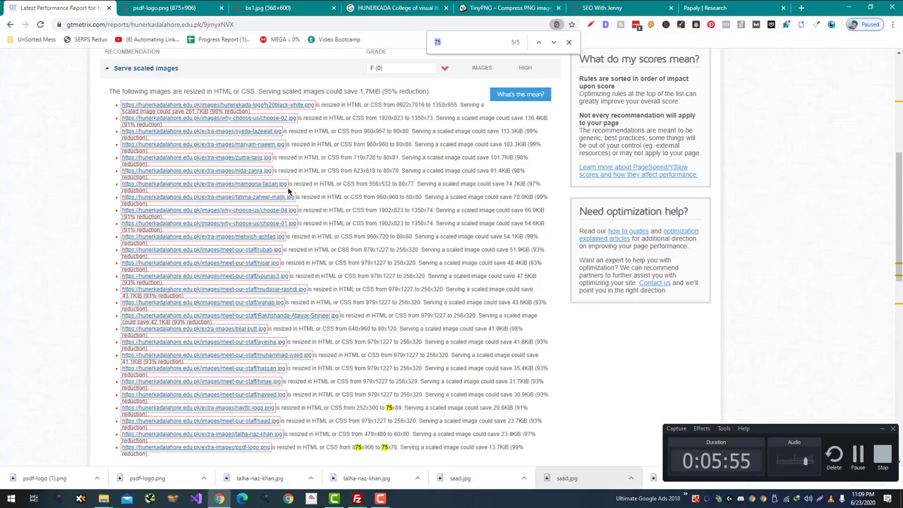
key("alt+Tab")
key("Tab")
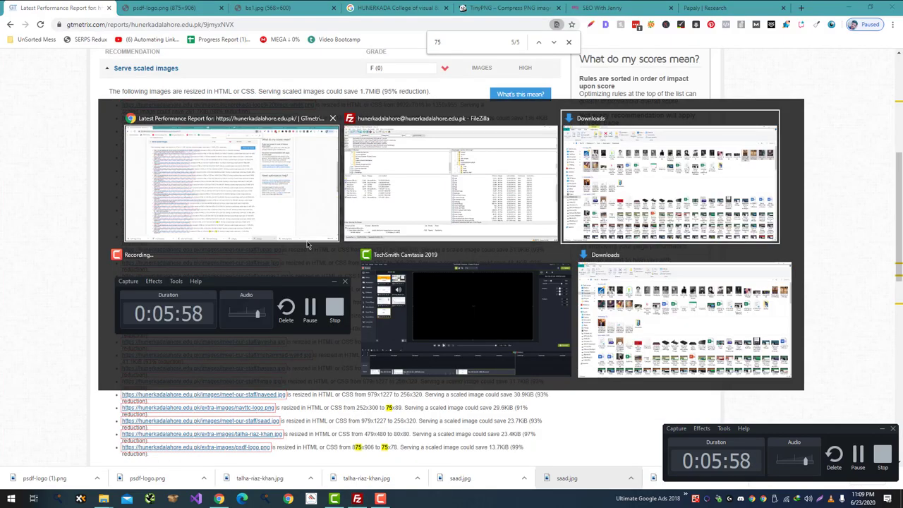
left_click(735, 141)
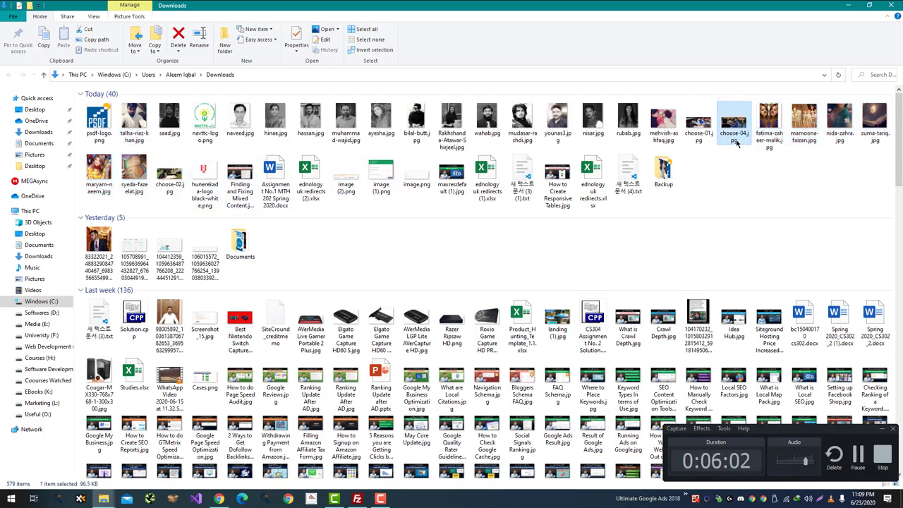
key("alt+Tab")
left_click_drag(698, 122, 547, 169)
Select the thirteen resized black-and-white staff photos in Downloads and upload them to the server's meet-our-staff folder
key("alt+Tab")
key("Tab")
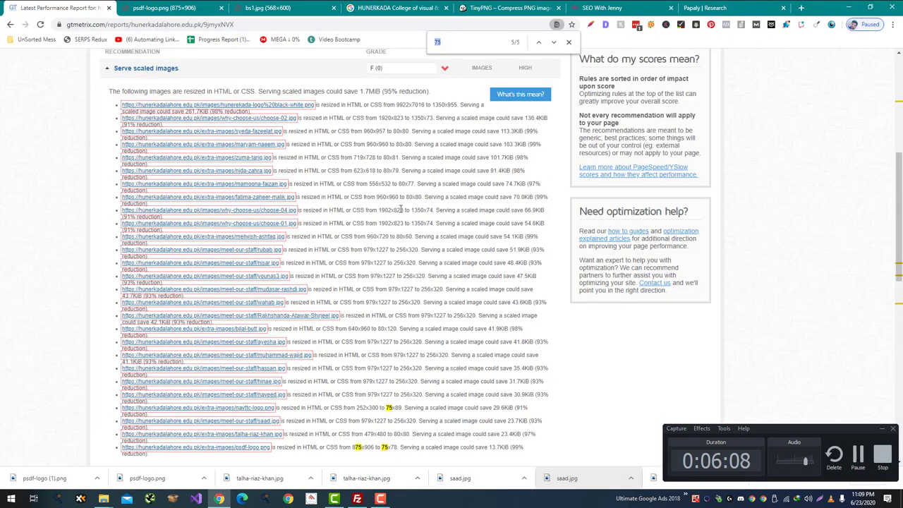
key("alt+Tab")
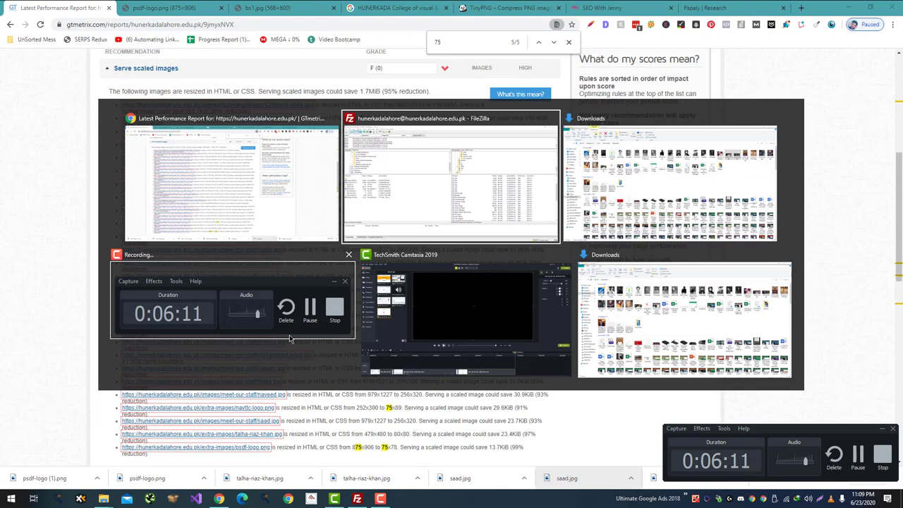
key("alt+Tab")
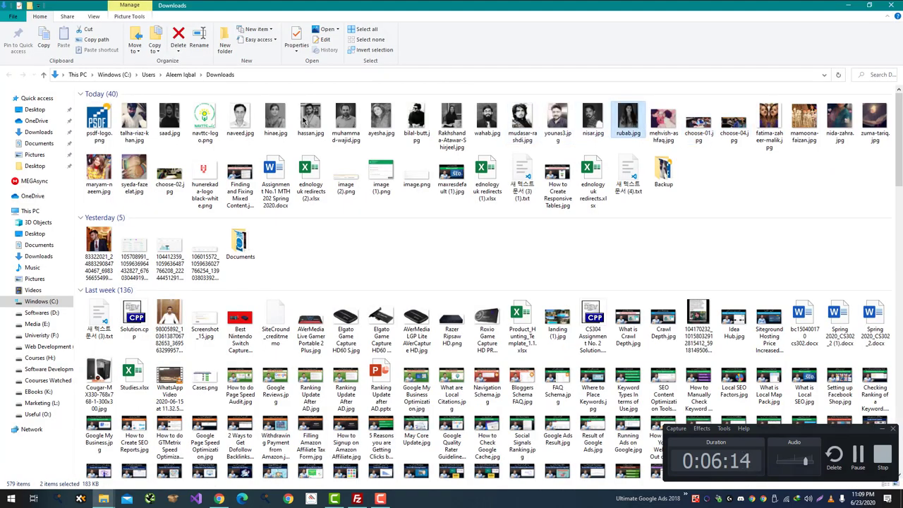
left_click(240, 128, "shift")
key("alt+Tab")
left_click_drag(292, 138, 524, 128)
Check the remaining paths in the report and upload navttc-logo.png from Downloads to the server's extra-images folder
key("alt+Tab")
key("alt+Tab")
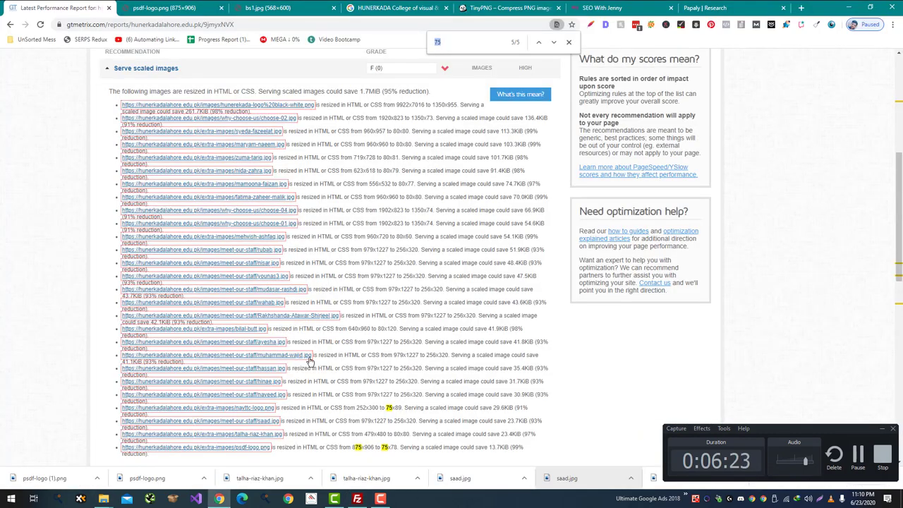
key("alt+Tab")
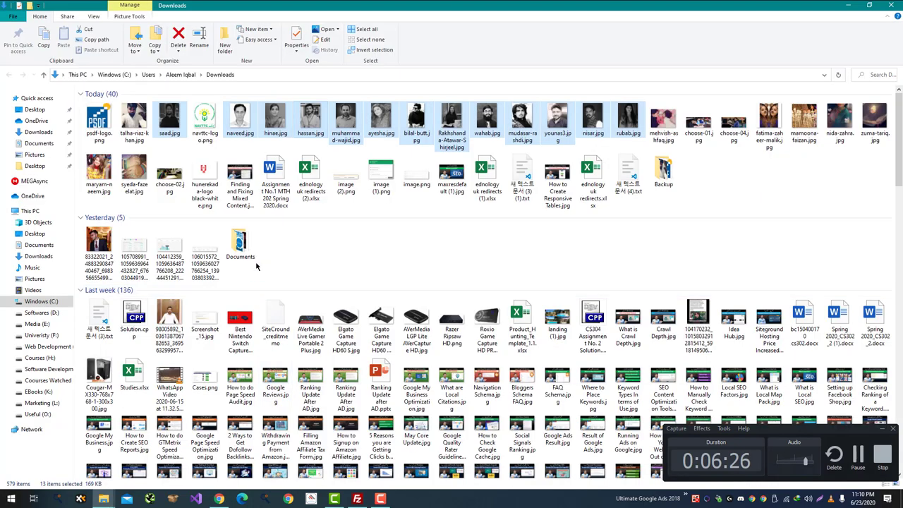
key("alt+Tab")
key("alt+Tab")
left_click_drag(231, 200, 599, 147)
Upload psdf-logo.png from Downloads to the server's extra-images folder and return to the GTmetrix report in the browser
key("alt+Tab")
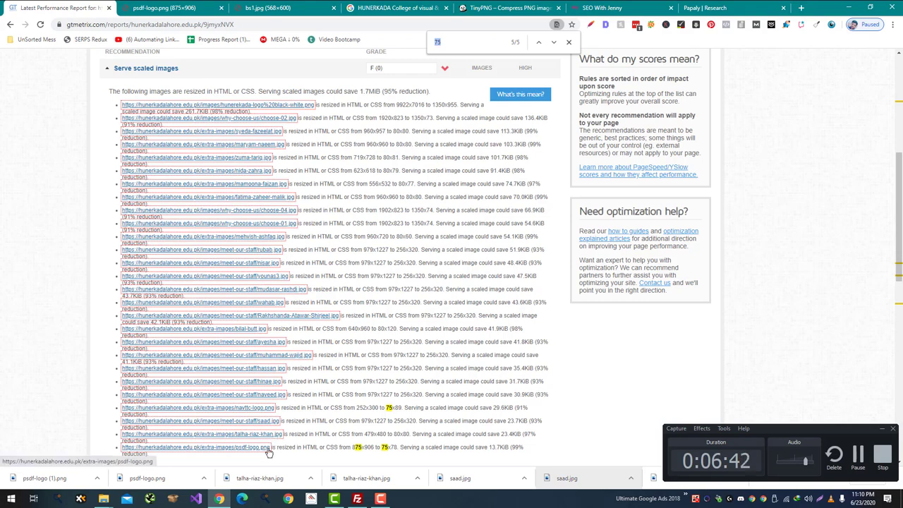
key("alt+Tab")
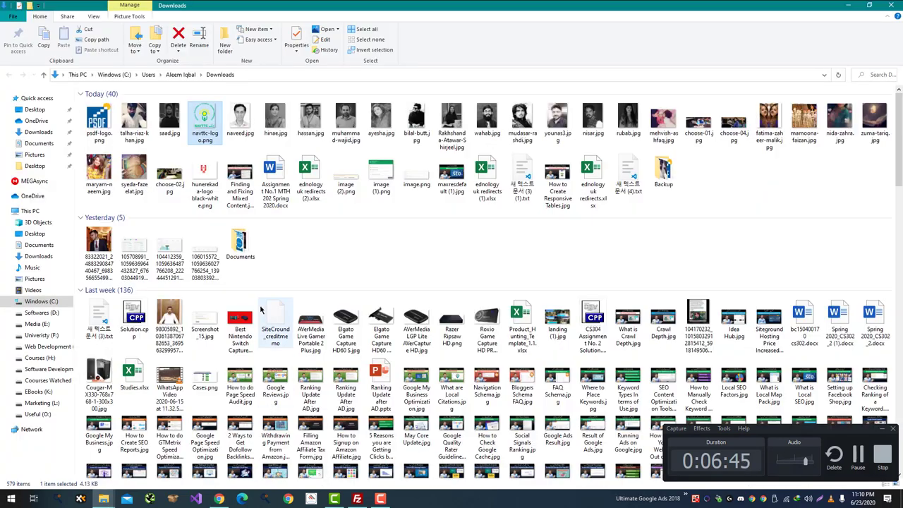
key("alt+Tab")
left_click_drag(107, 129, 558, 148)
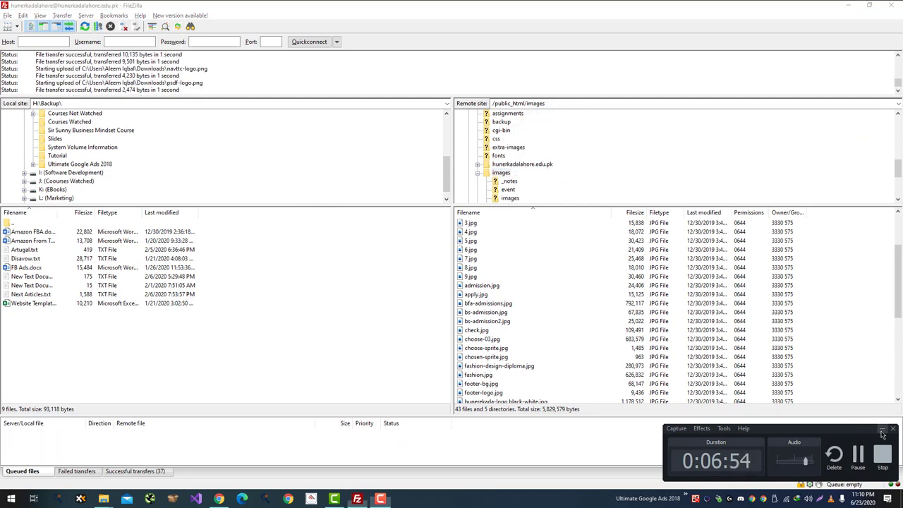
key("alt+Tab")
left_click(663, 338)
key("alt+Tab")
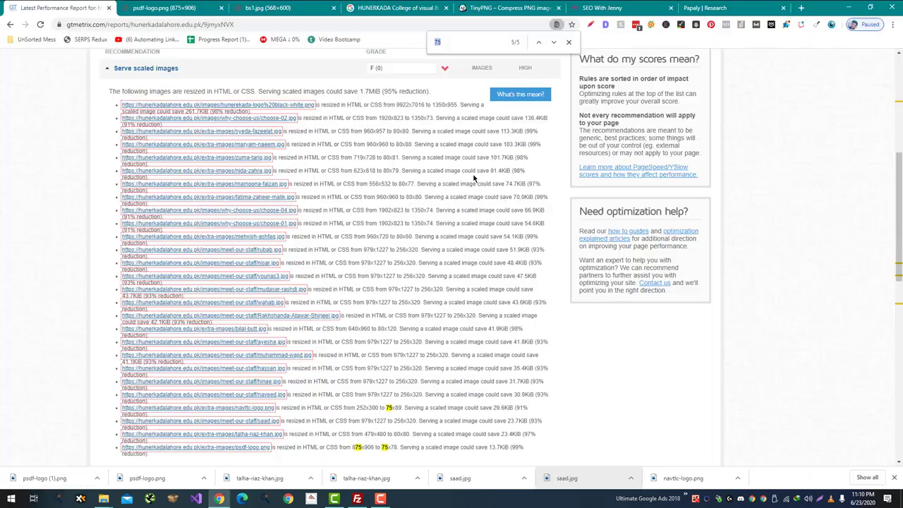
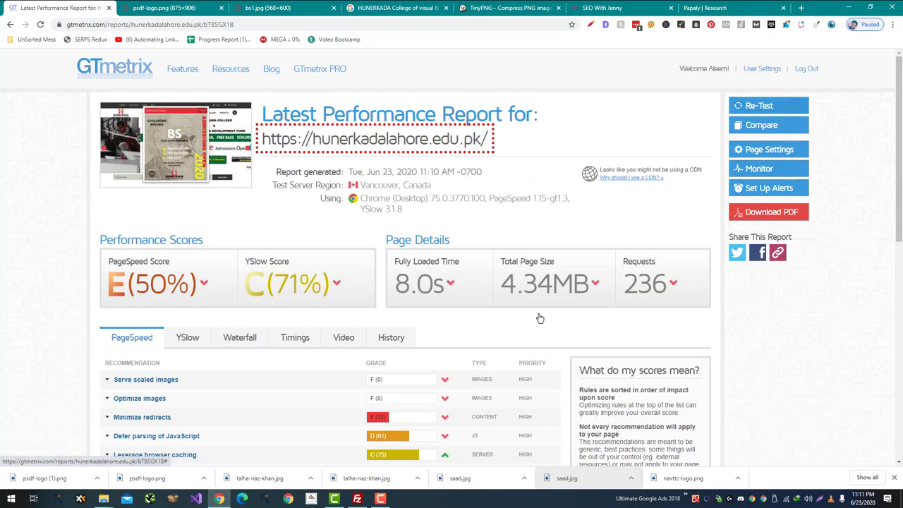
Expand the Serve scaled images recommendation in the new GTmetrix report and review which images are still flagged
left_click(471, 384)
scroll(365, 293, "down", 3)
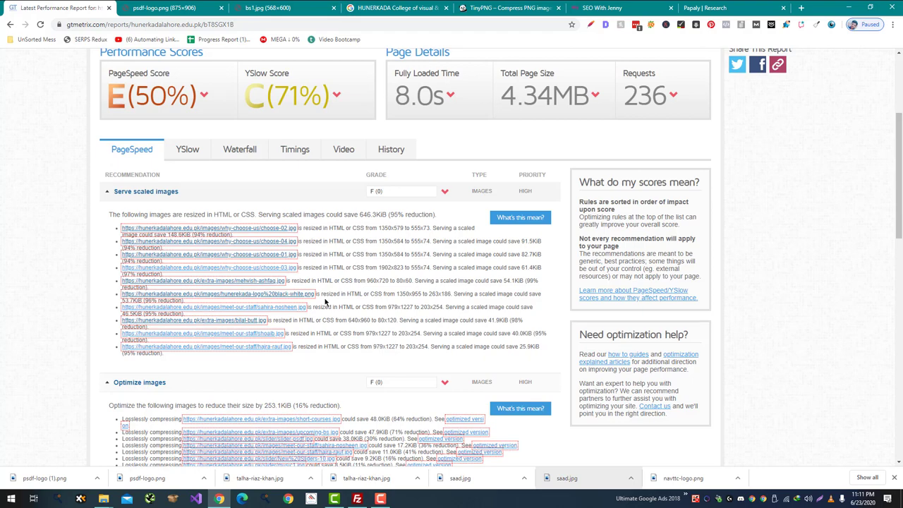
scroll(297, 117, "up", 3)
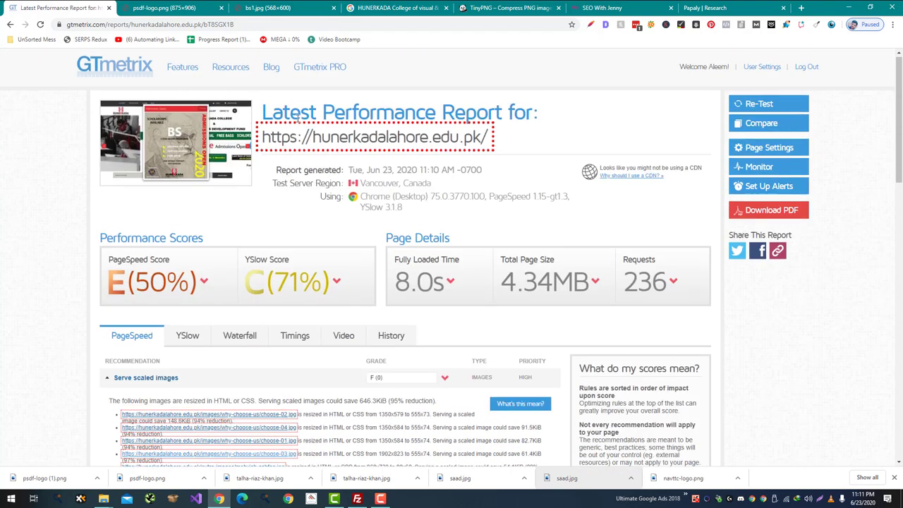
Open the tested site hunerkadalahore.edu.pk from the report in a new browser tab and switch to it
right_click(336, 139)
left_click(359, 141)
left_click(142, 7)
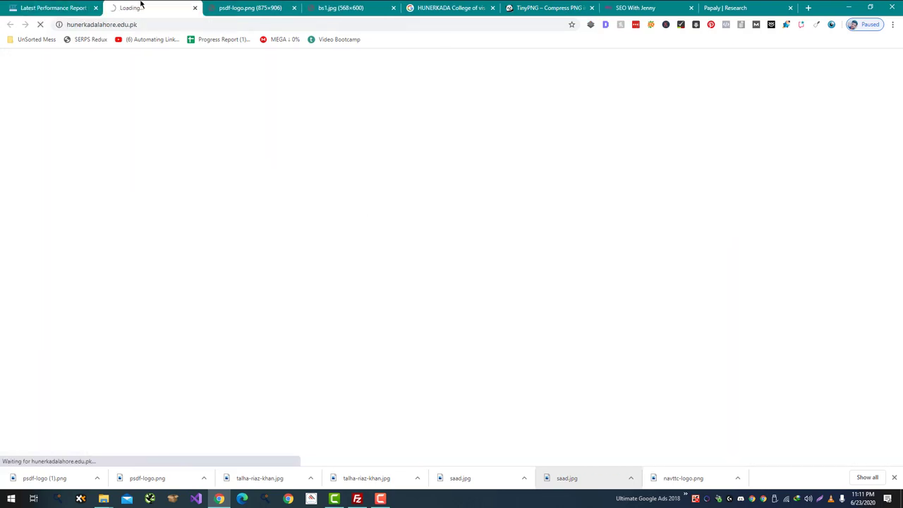
View choose-02.jpg from the Downloads folder in the photo viewer and close it
key("alt+Tab")
key("alt+Tab")
key("alt+Tab")
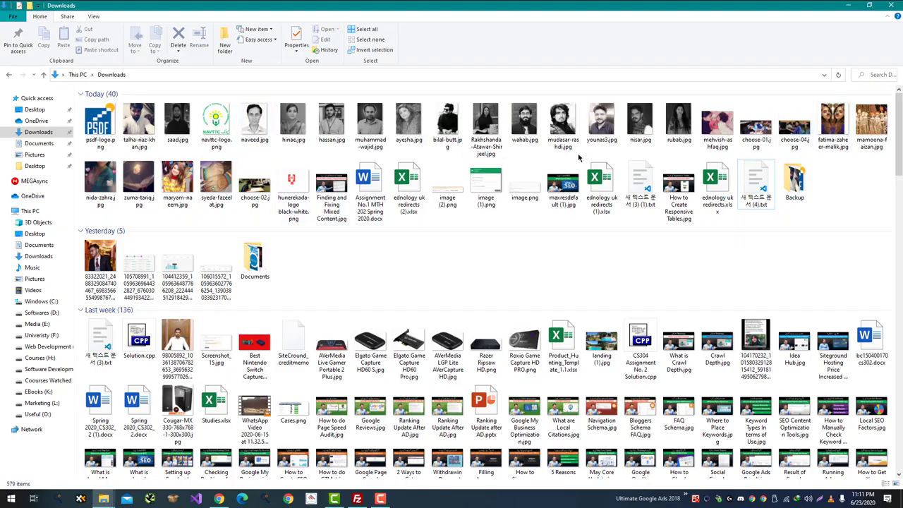
double_click(244, 186)
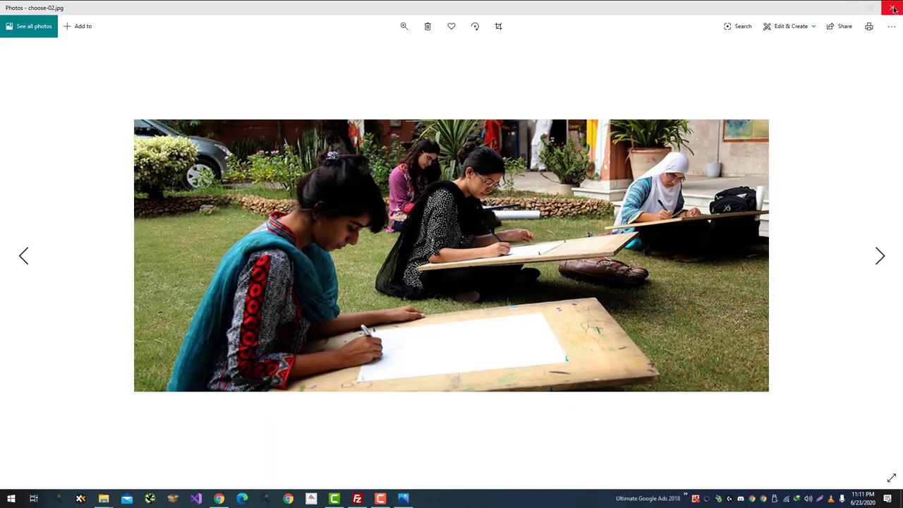
left_click(893, 9)
Examine the Why Choose Us gallery on the website's homepage to see how its images are displayed
key("alt+Tab")
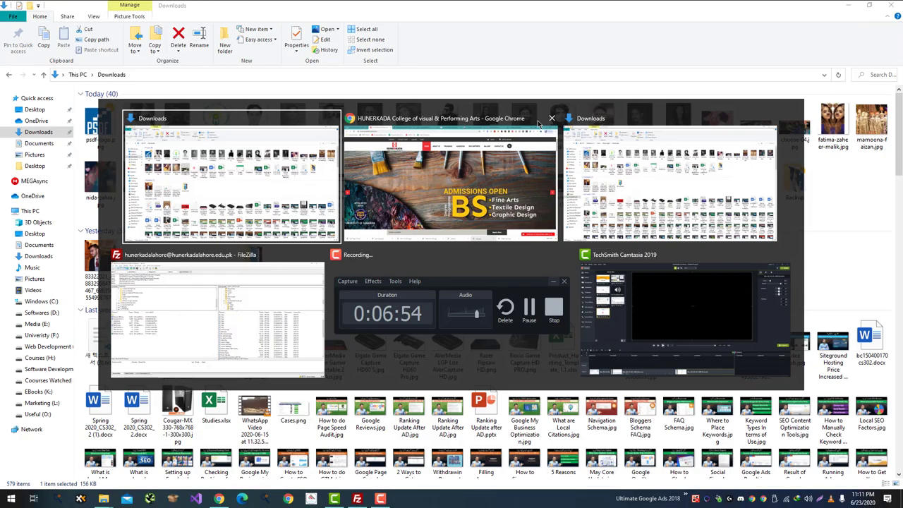
scroll(403, 191, "down", 10)
scroll(403, 200, "down", 12)
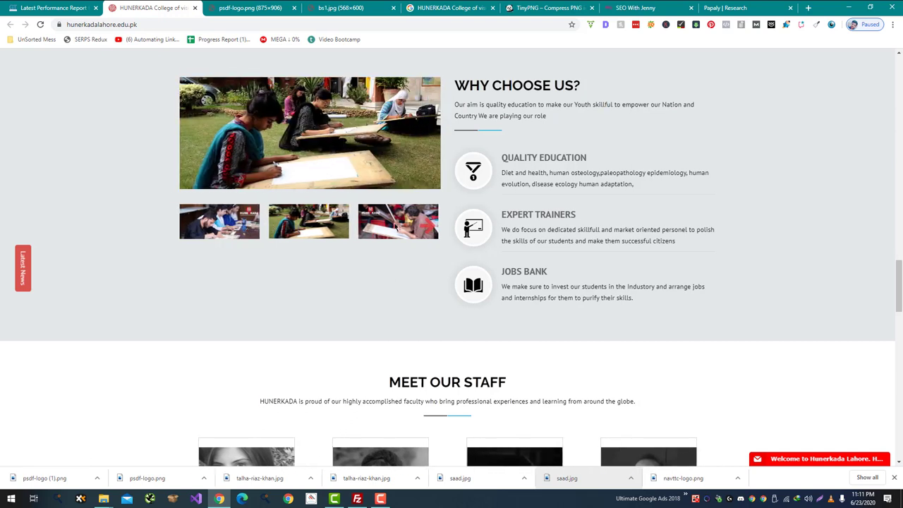
scroll(277, 138, "up", 1)
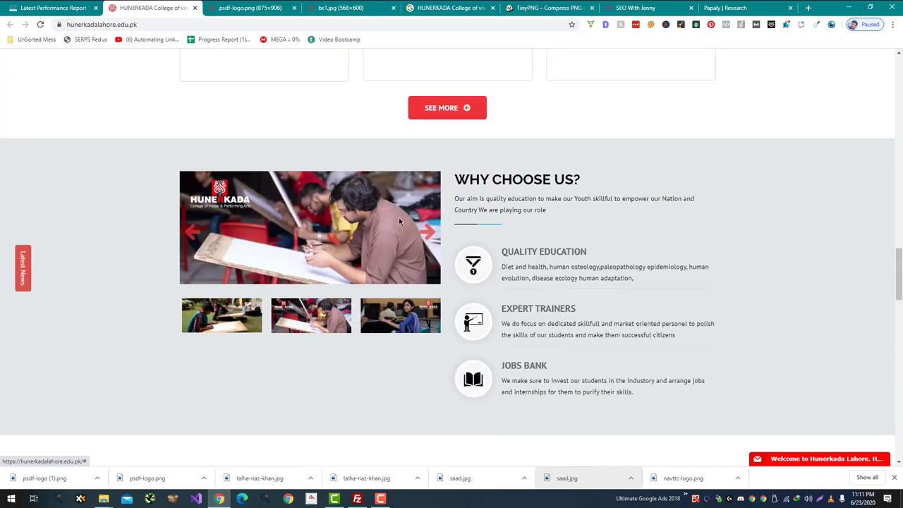
scroll(308, 215, "down", 3)
Return to the GTmetrix report and open the flagged hunerekada-logo black-white.png in a new tab placed beside the report
left_click(57, 8)
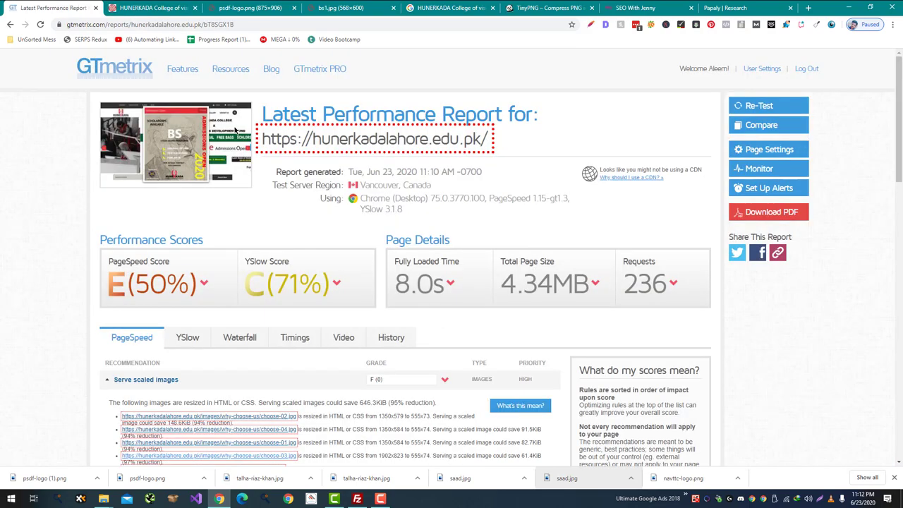
scroll(274, 221, "down", 3)
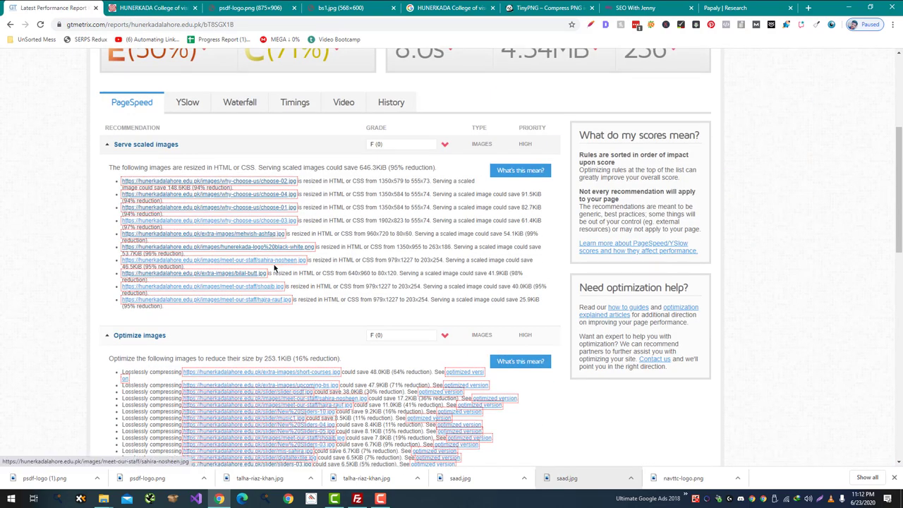
middle_click(274, 250)
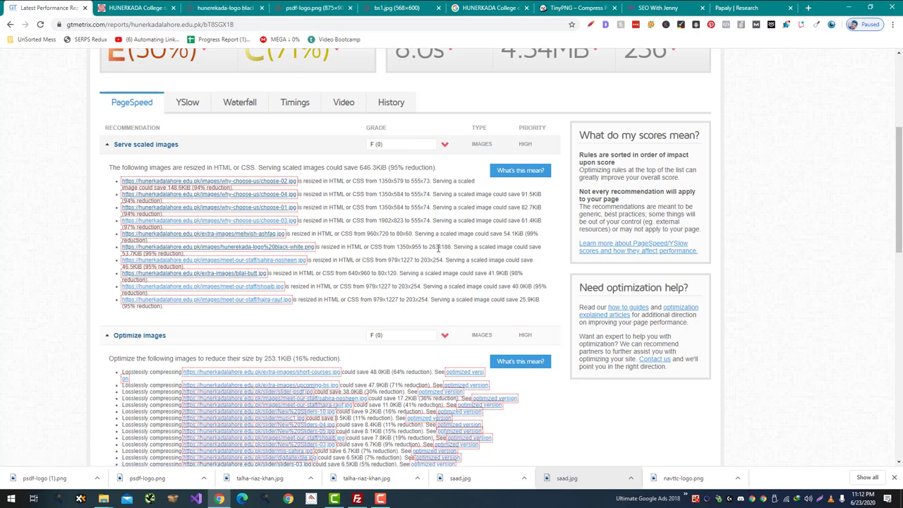
left_click(163, 3)
left_click_drag(254, 9, 165, 4)
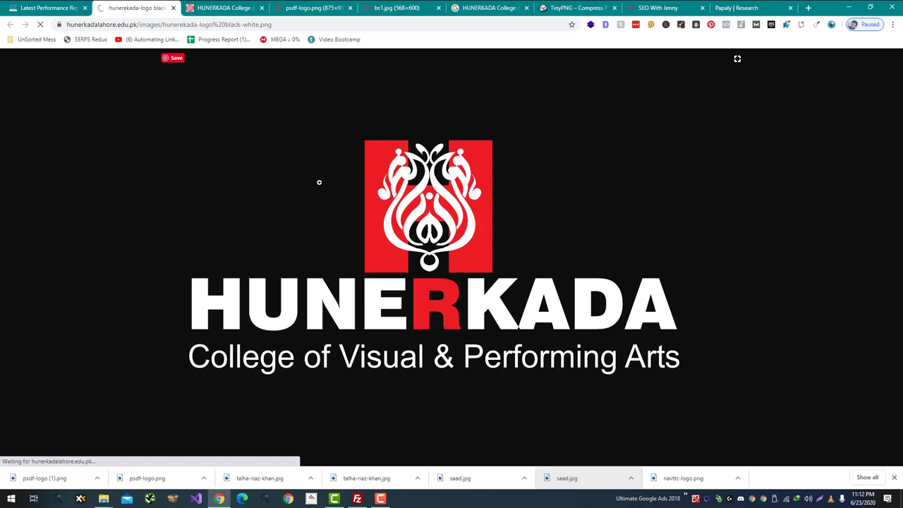
Save the logo to Downloads as hunerekada-logo black-white.png, replacing the existing file
key("ctrl+s")
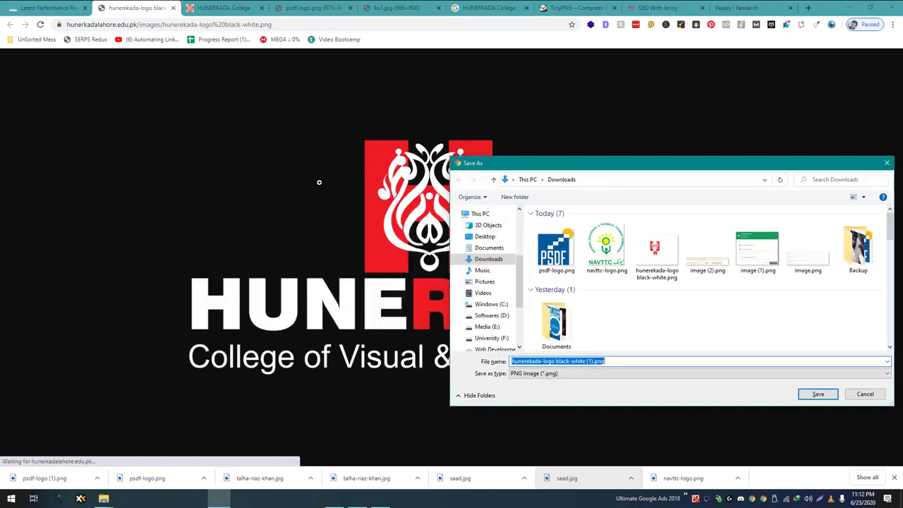
left_click(657, 245)
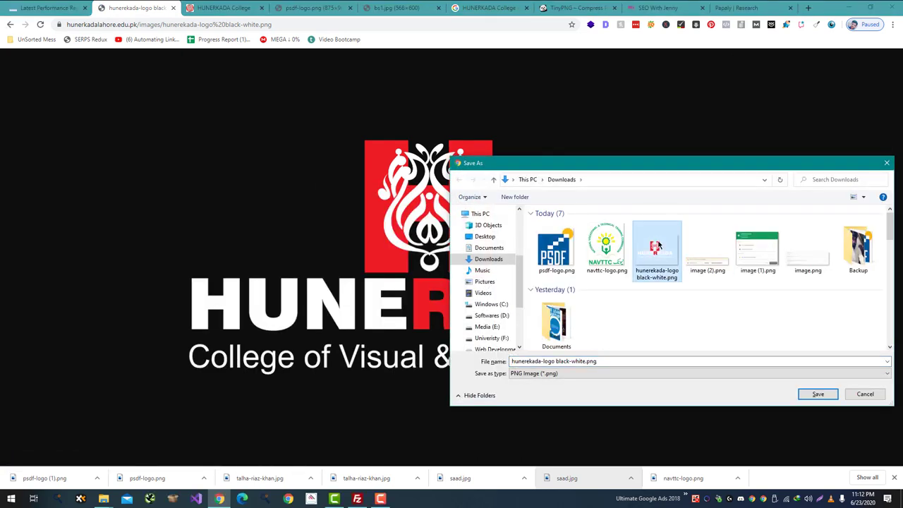
double_click(658, 245)
left_click(477, 252)
Open imageresizer.com in a new tab beside the report, load the saved logo, resize it to 263 x 186 px and recheck the report
key("ctrl+t")
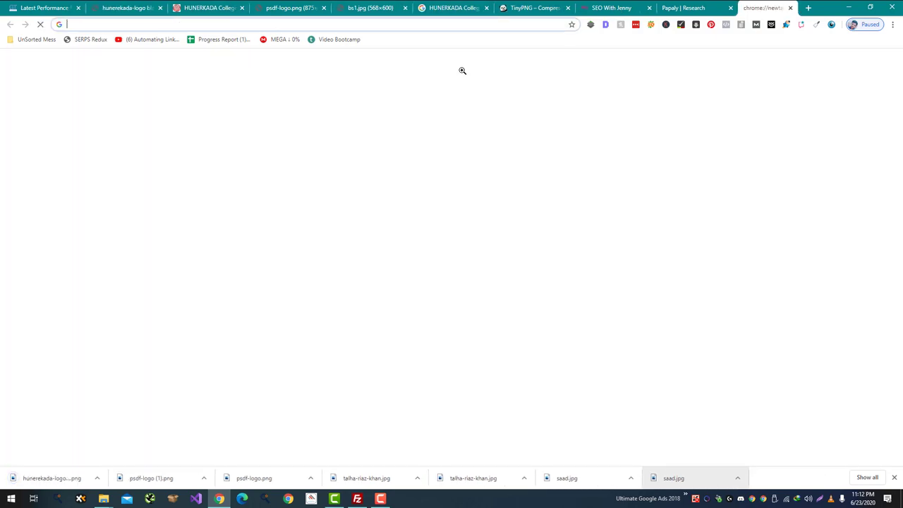
type("imageres")
key("Return")
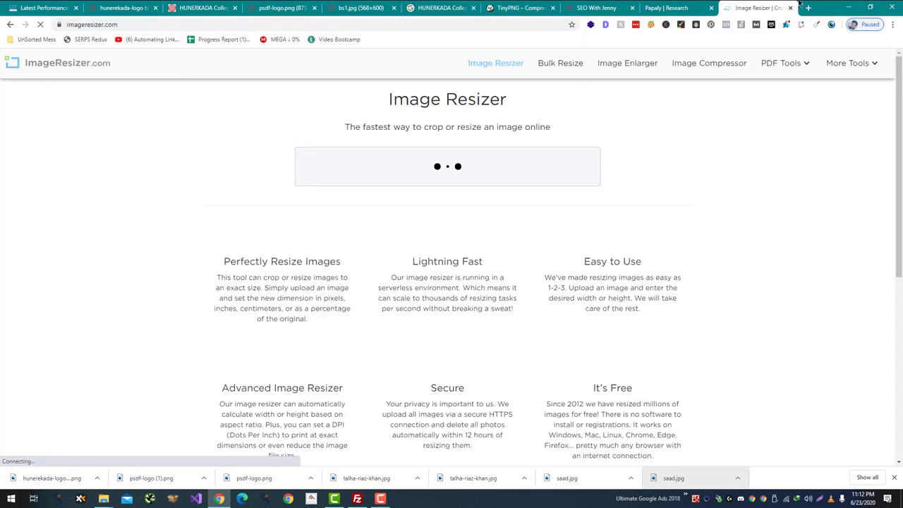
left_click_drag(799, 6, 138, 6)
left_click_drag(66, 464, 367, 189)
left_click(459, 241)
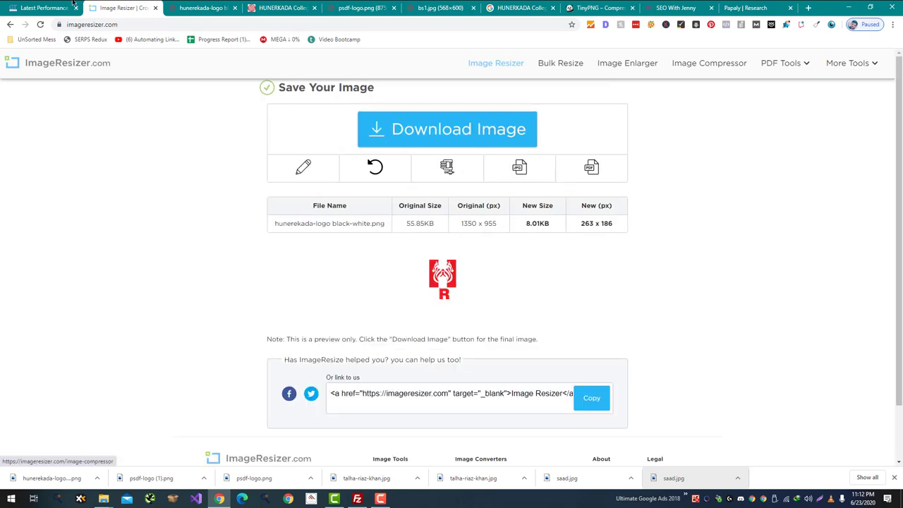
left_click(44, 5)
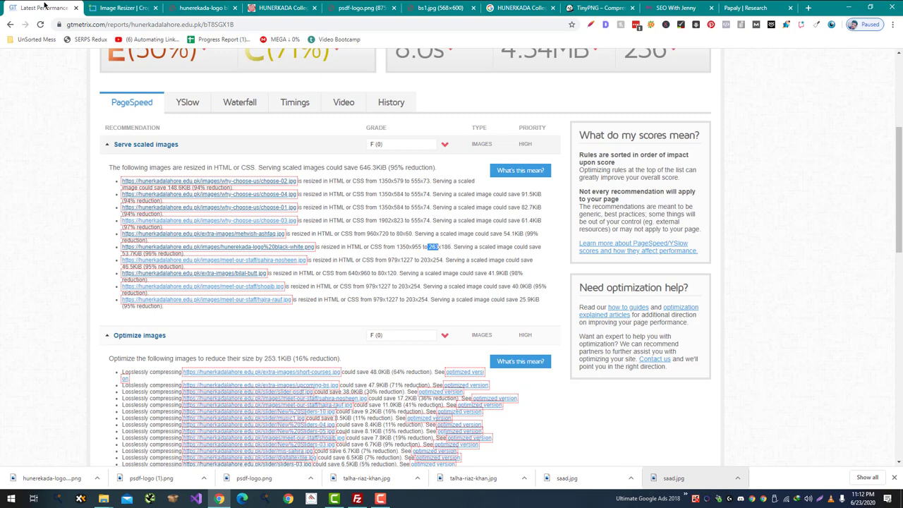
left_click(132, 6)
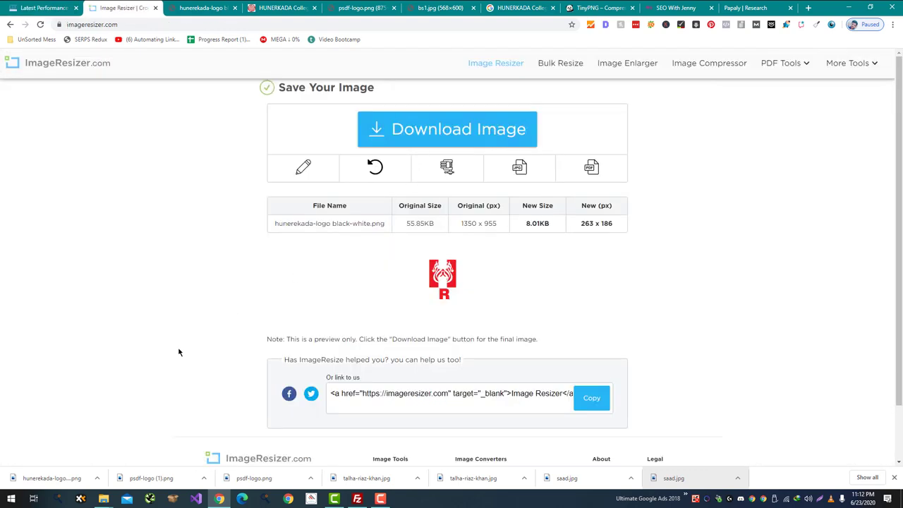
Show the saved original logo in its folder and rename it hunerekada-logo black-white2.png
right_click(56, 476)
left_click(79, 459)
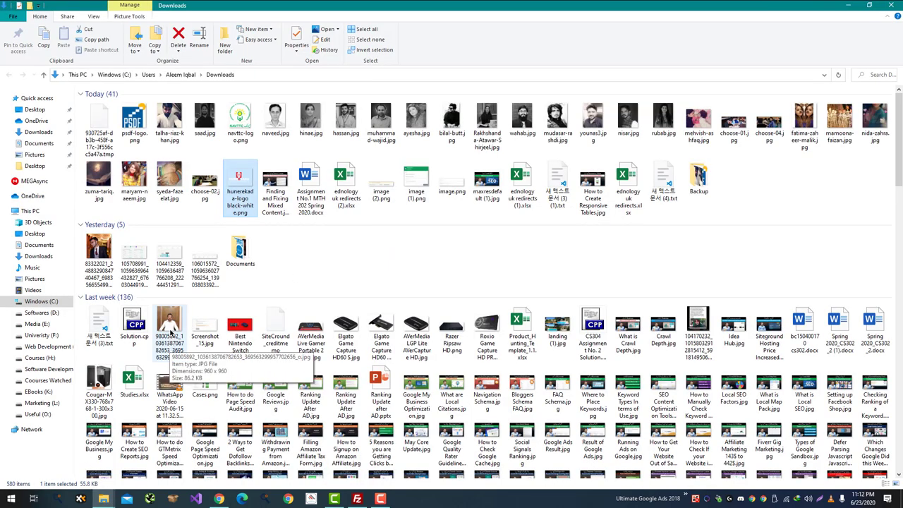
left_click_drag(240, 185, 290, 210)
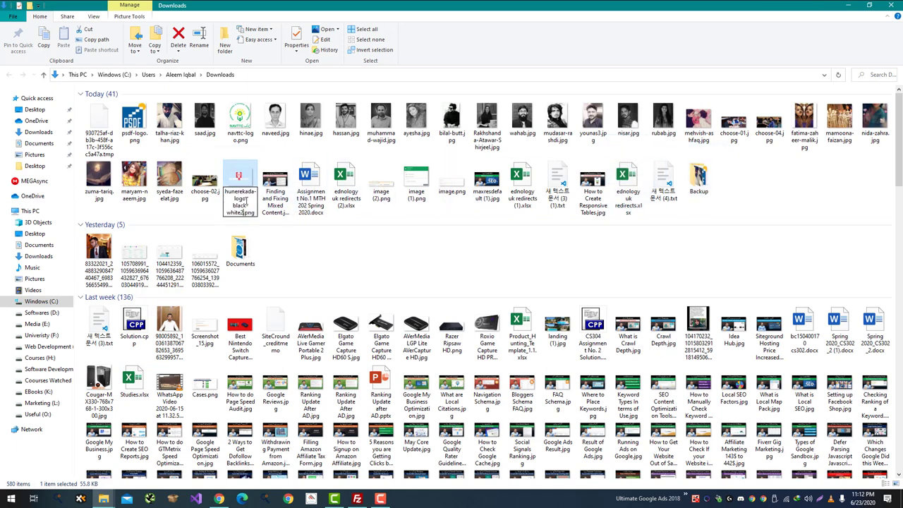
Move the renamed original logo into the Backup folder and download the resized logo from ImageResizer
left_click_drag(817, 113, 677, 187)
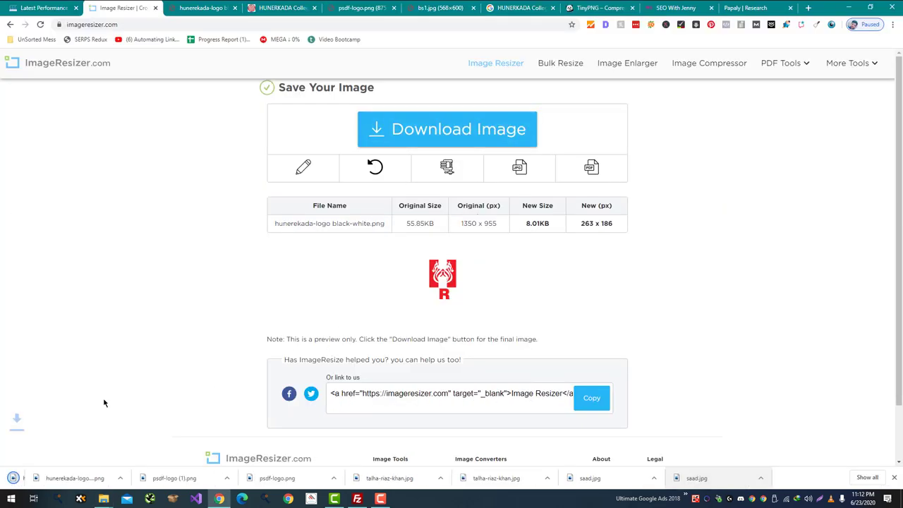
key("alt+Tab")
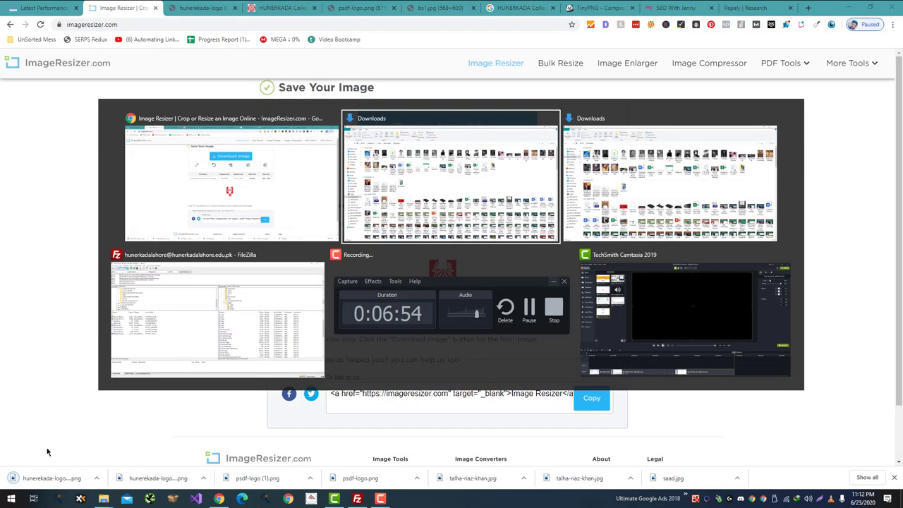
key("alt+Tab")
Check the logo's path in the report and upload the resized hunerekada-logo black-white.png from Downloads to /public_html/images on the server
left_click(67, 6)
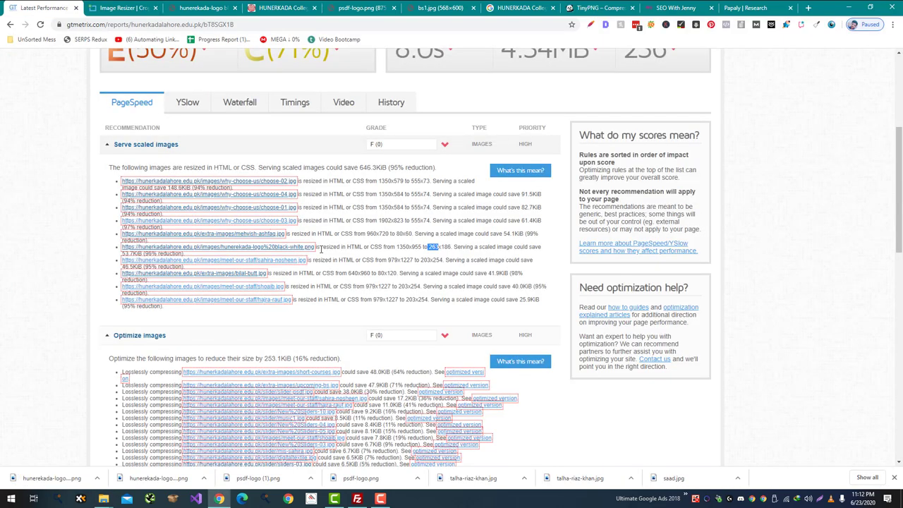
key("alt+Tab")
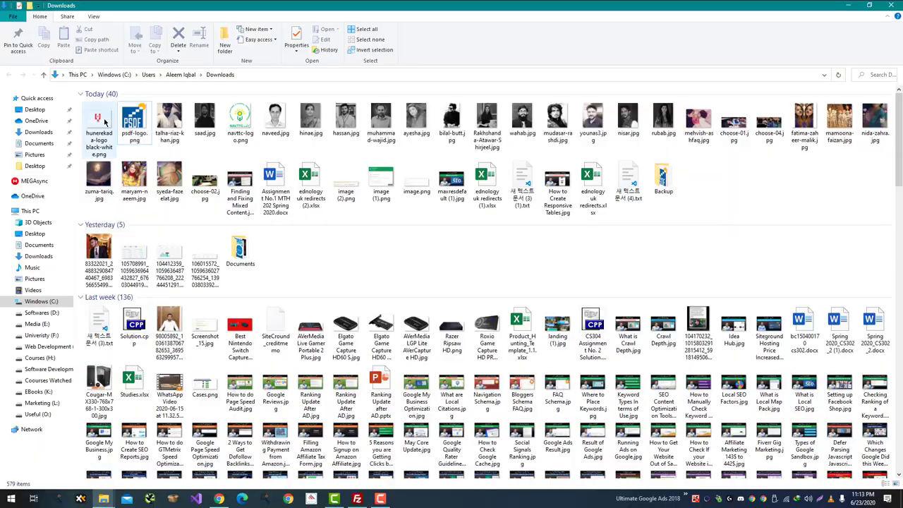
key("alt+Tab")
left_click(250, 255)
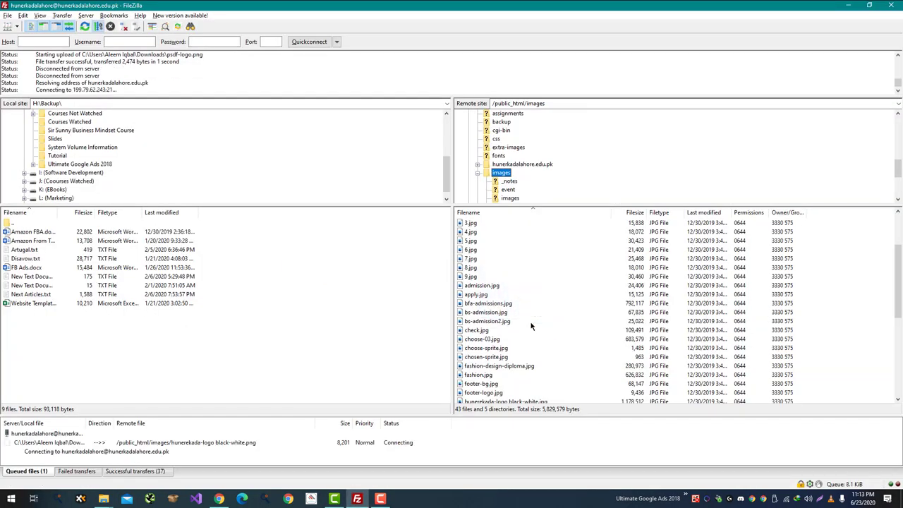
key("alt+Tab")
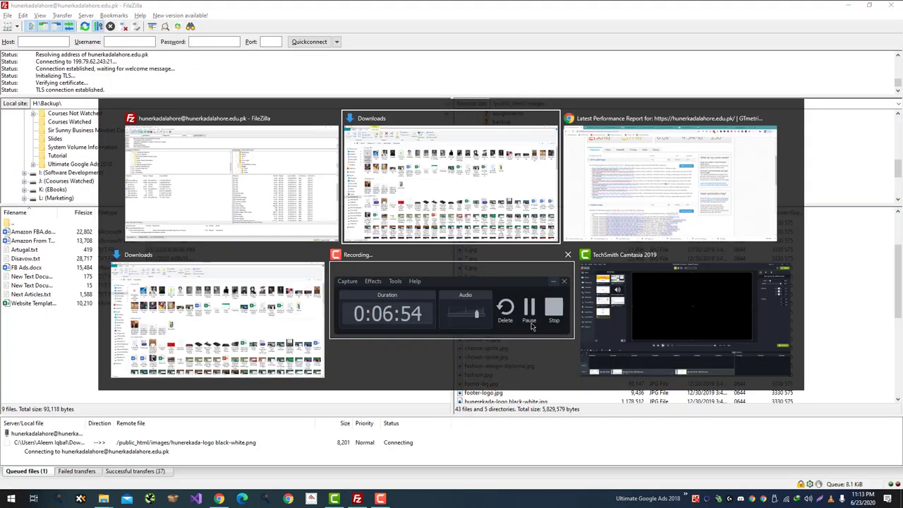
key("alt+Tab")
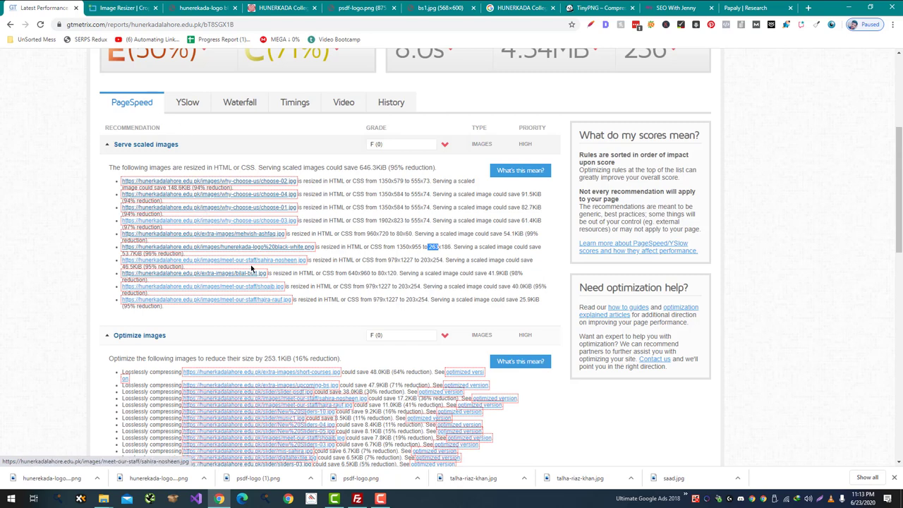
Check Downloads for the flagged staff photos and open the three meet-our-staff images from the report in new tabs
middle_click(290, 261)
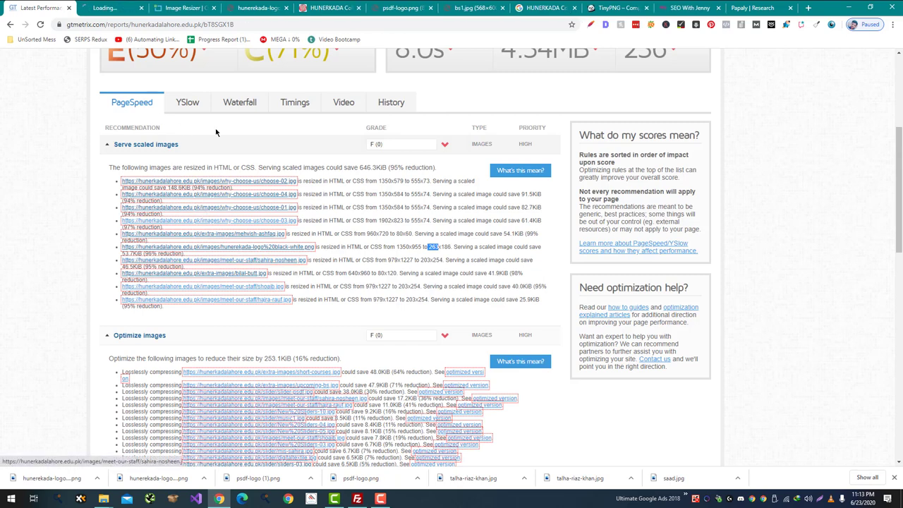
key("ctrl+Tab")
key("ctrl+shift+Tab")
key("alt+Tab")
key("alt+Tab")
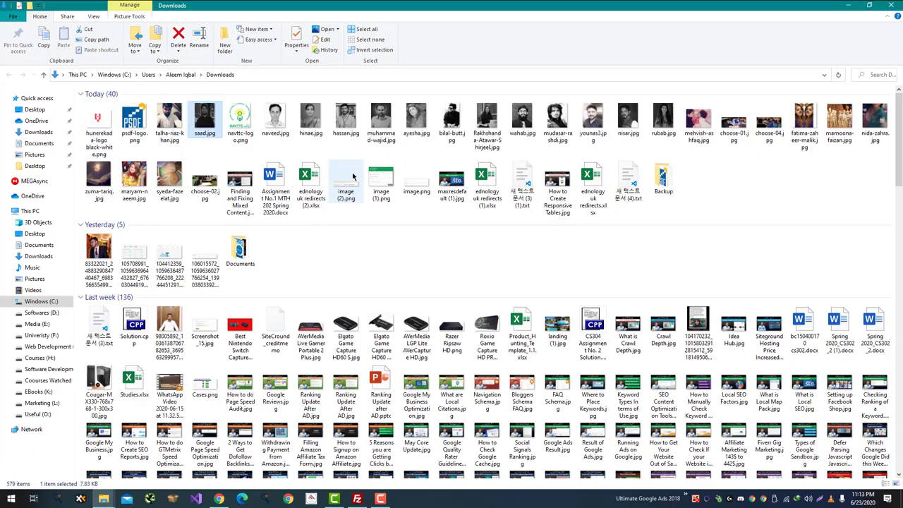
key("s")
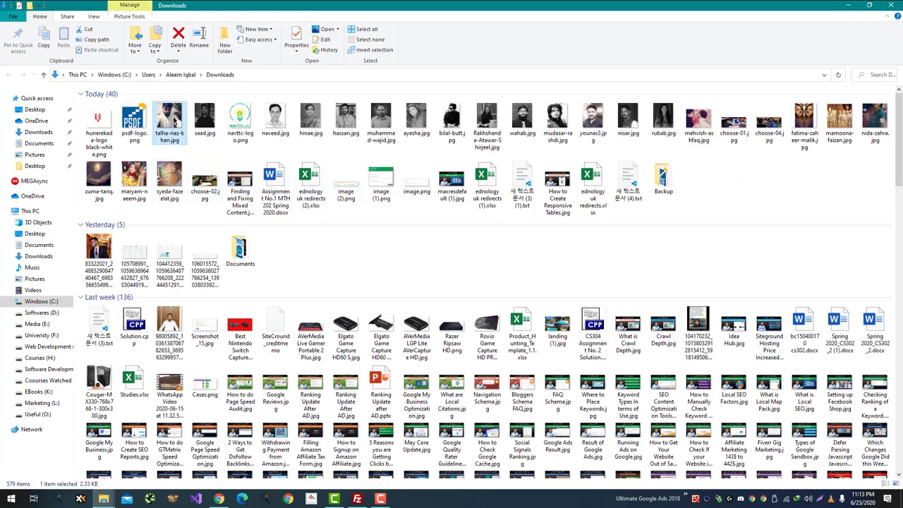
key("alt+Tab")
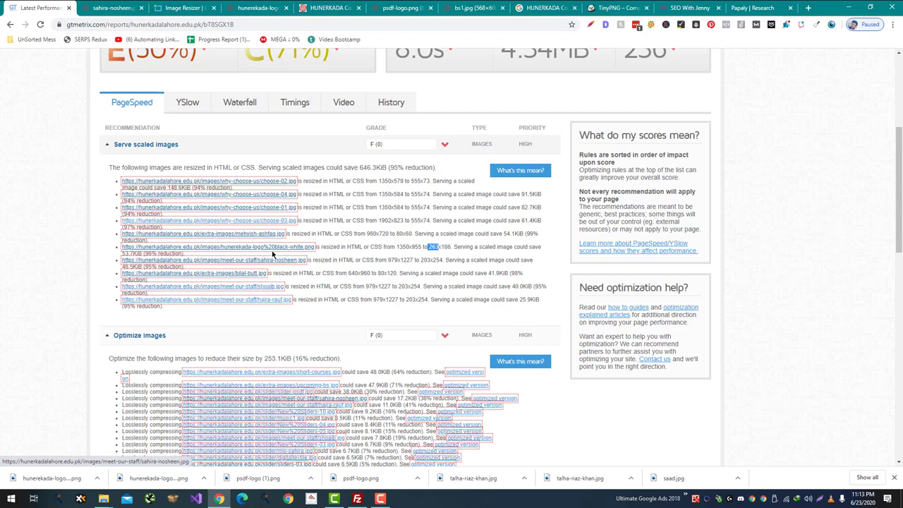
middle_click(278, 300)
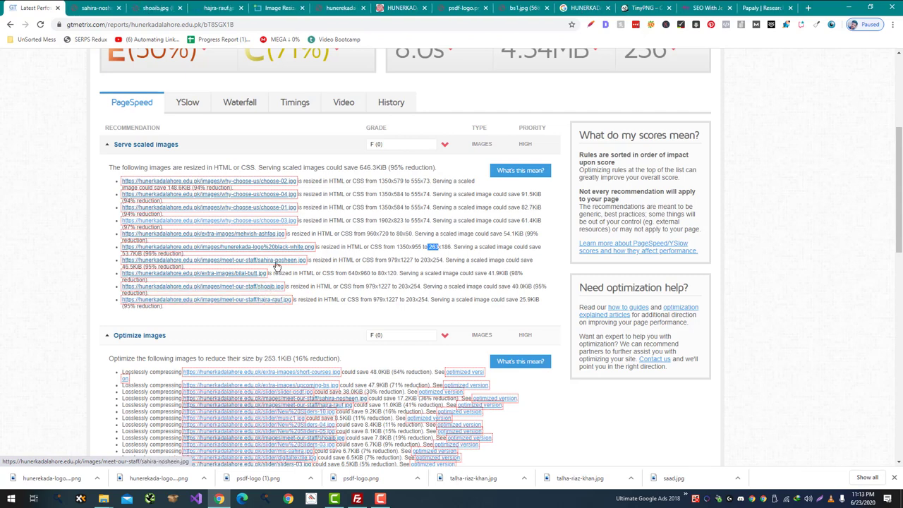
Save each opened meet-our-staff photo to Downloads, including the duplicate, closing its tab after each save
left_click(113, 7)
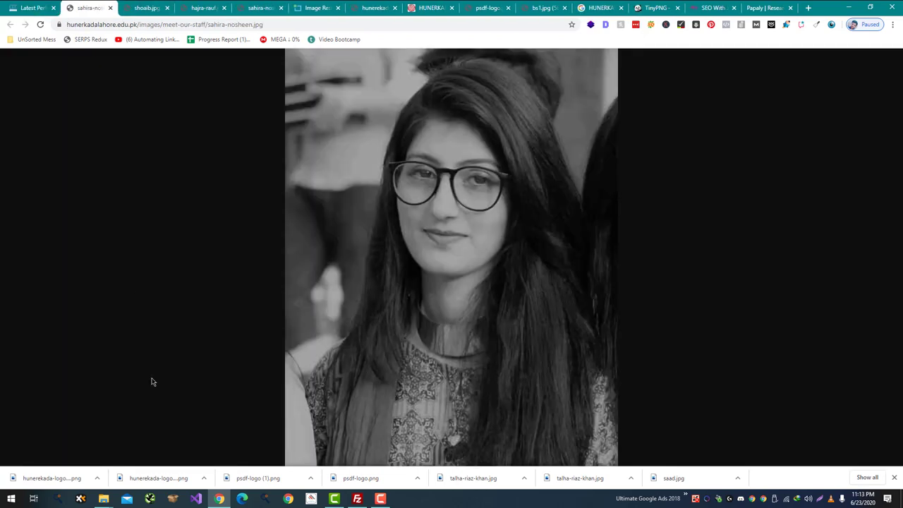
key("ctrl+s")
key("Return")
key("ctrl+w")
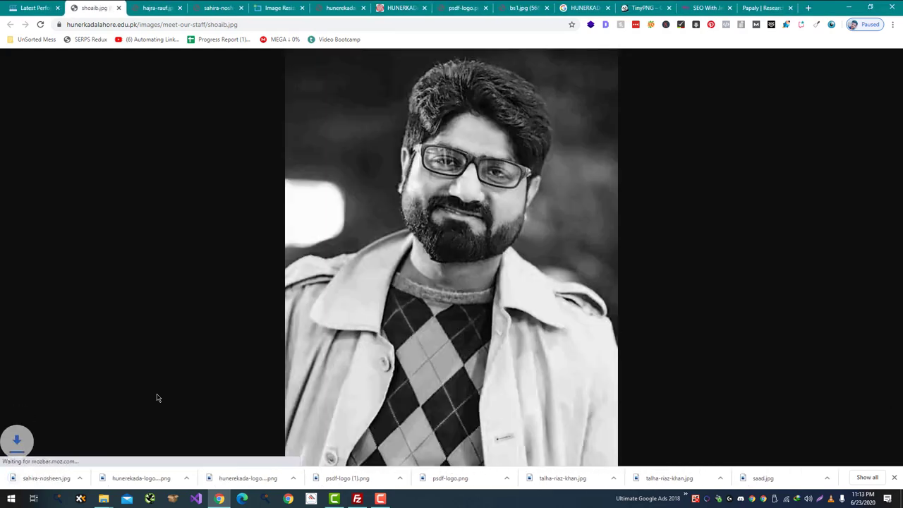
key("ctrl+s")
key("Return")
key("ctrl+w")
key("ctrl+s")
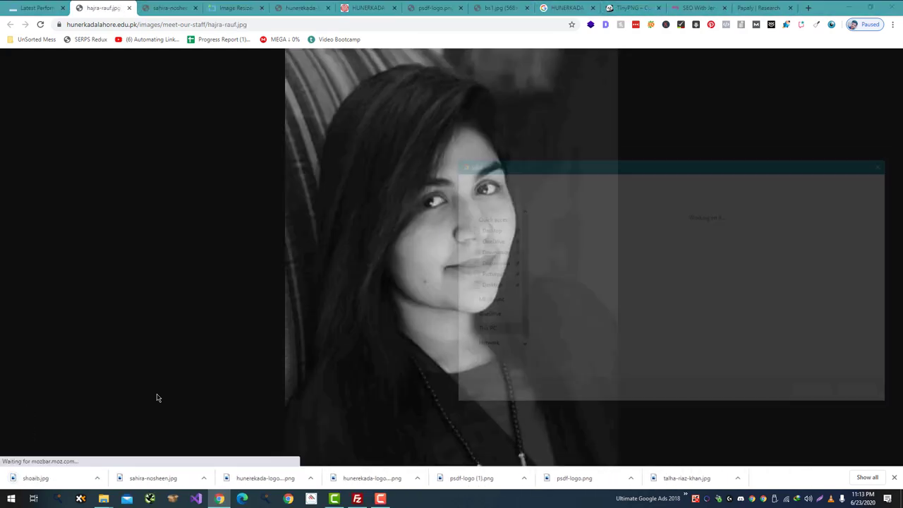
key("Return")
key("ctrl+w")
key("ctrl+s")
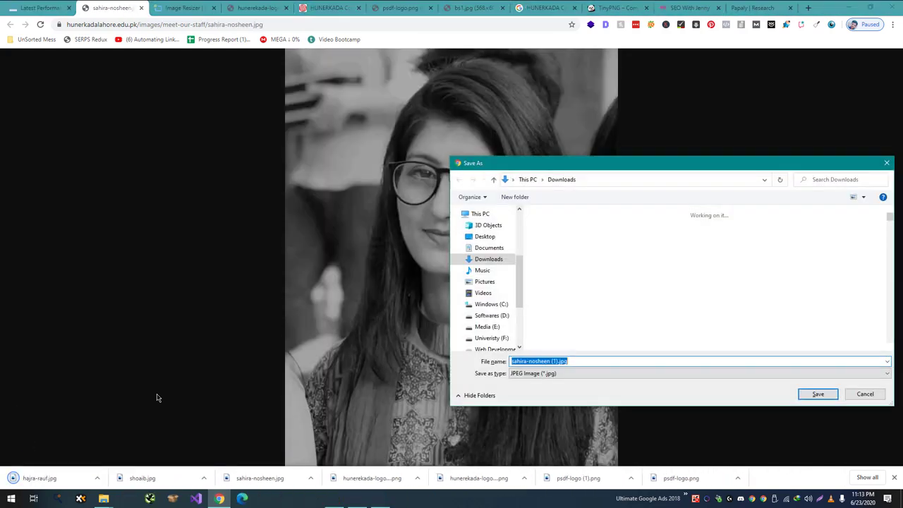
key("Return")
key("ctrl+w")
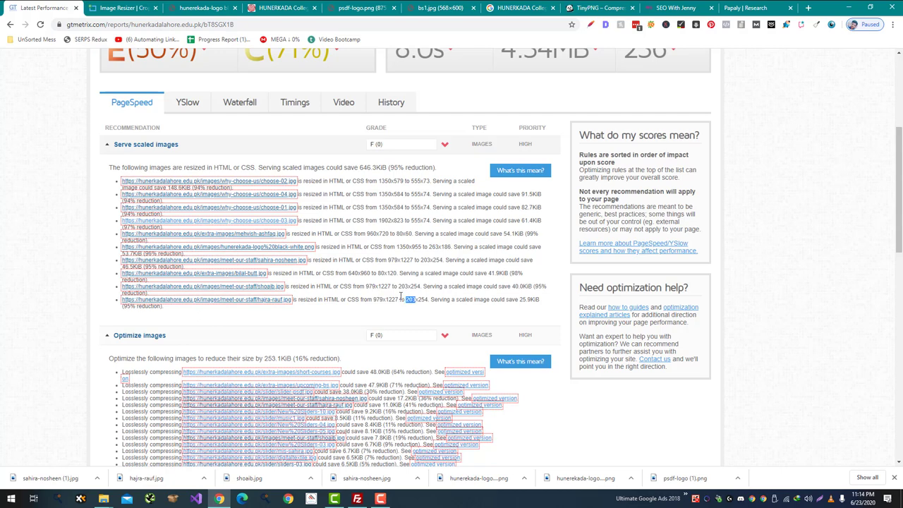
Resize the last-listed meet-our-staff photo to 203 x 254 pixels in ImageResizer, move its original into Backup, and download the result
left_click(149, 4)
key("F5")
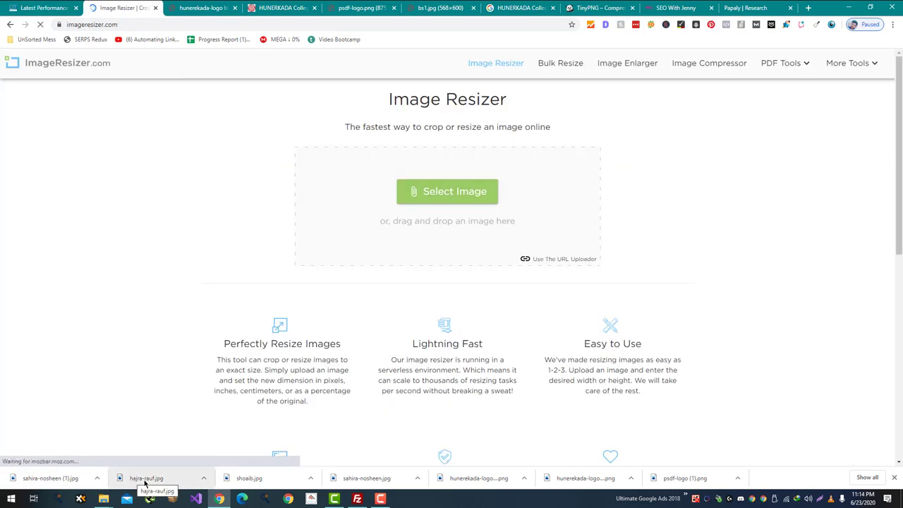
left_click_drag(145, 482, 361, 233)
left_click(449, 239)
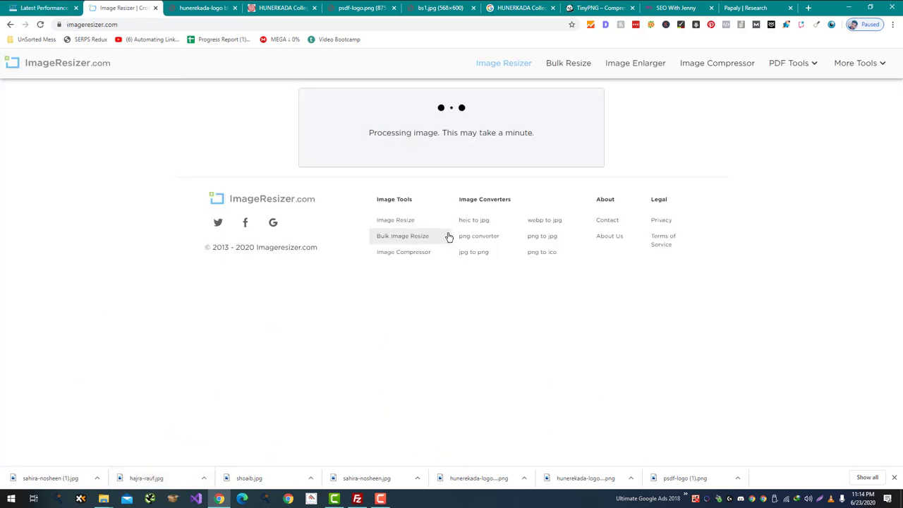
left_click(163, 460)
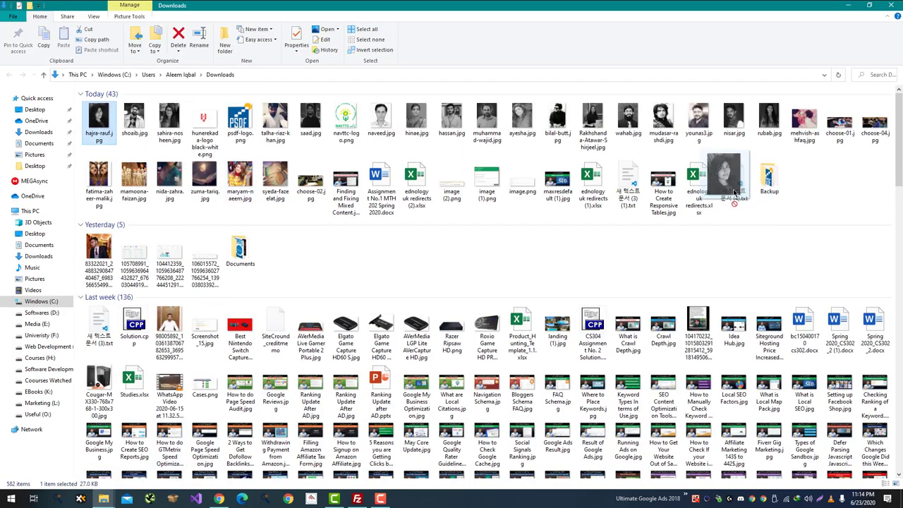
key("alt+Tab")
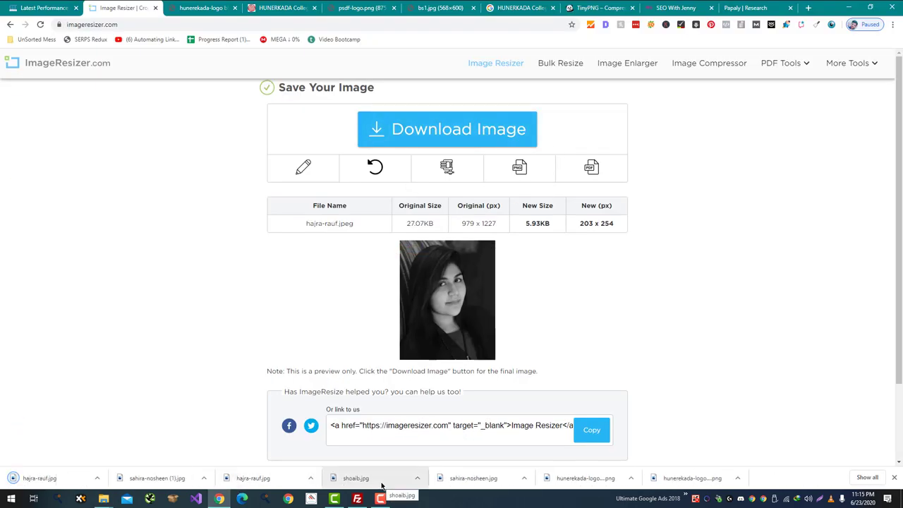
Resize the second-listed meet-our-staff photo to 203 x 254 pixels, move its original into the Backup folder, and download the resized copy
left_click_drag(381, 486, 431, 226)
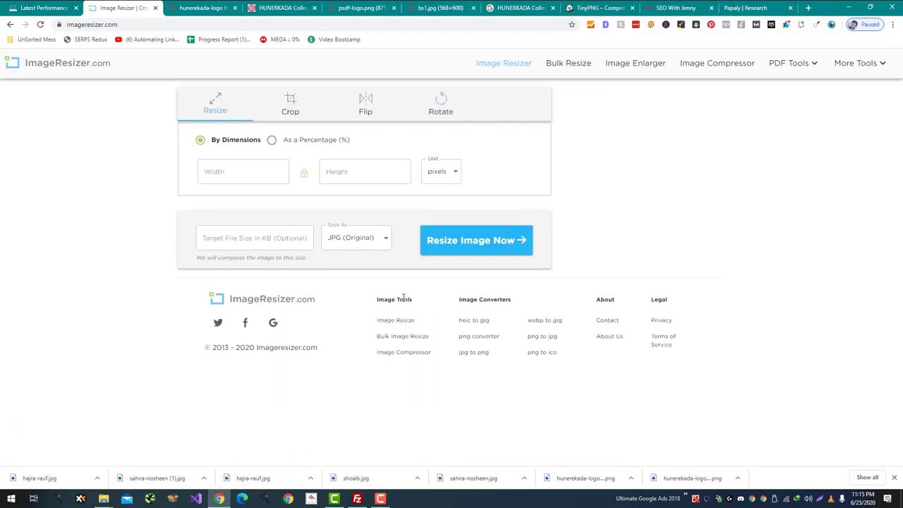
left_click(477, 241)
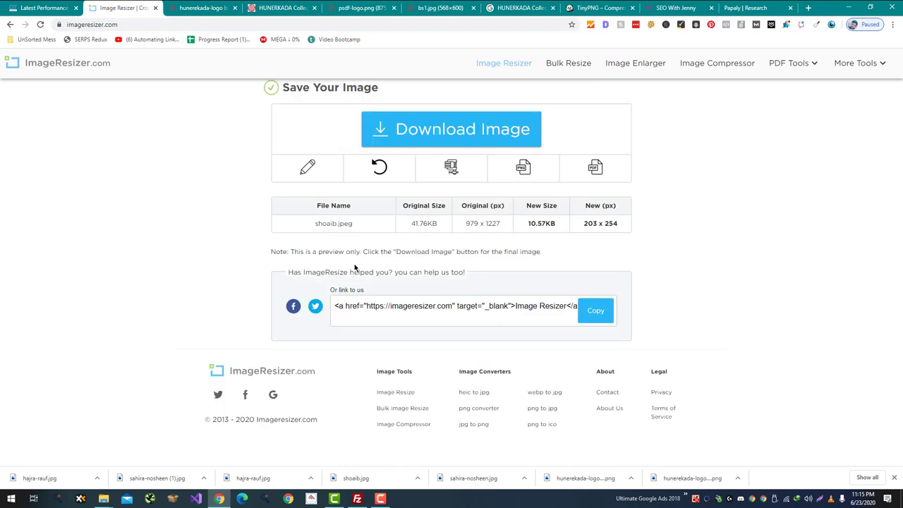
right_click(386, 479)
left_click(415, 456)
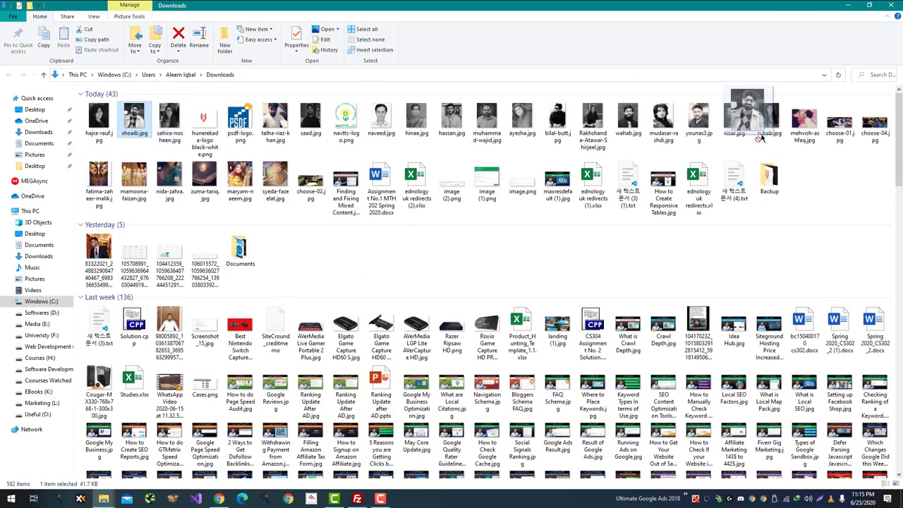
left_click_drag(762, 137, 818, 189)
key("alt+Tab")
left_click(461, 143)
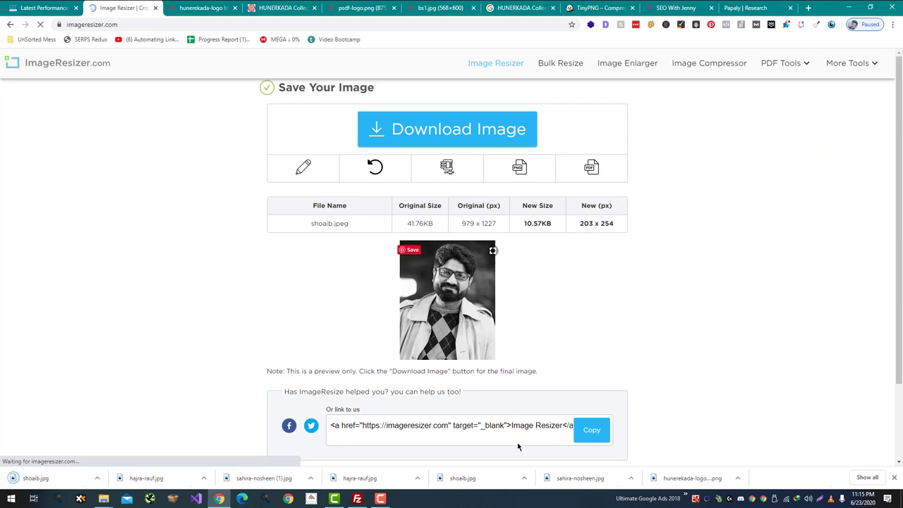
Resize the first-listed meet-our-staff photo to 203 x 254 pixels, back up its original, and download the resized file
left_click_drag(580, 478, 416, 190)
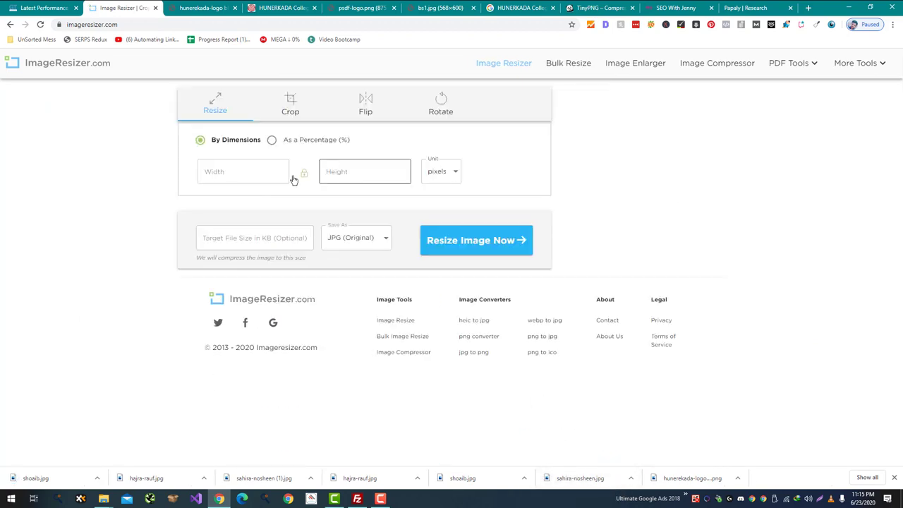
left_click(516, 247)
key("alt+Tab")
left_click_drag(161, 121, 769, 173)
key("alt+Tab")
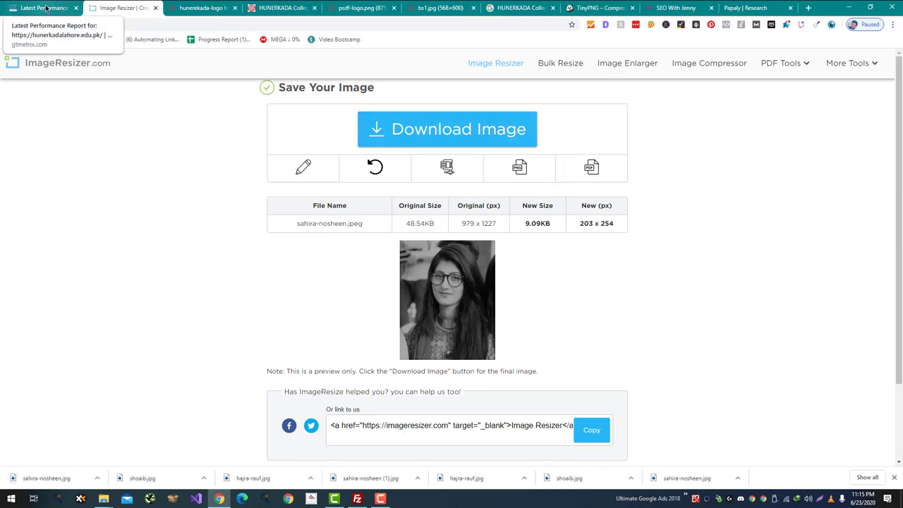
Check the staff photos' path in the report and upload the three resized files from Downloads to /public_html/images/meet-our-staff with FileZilla
left_click(54, 7)
key("alt+Tab")
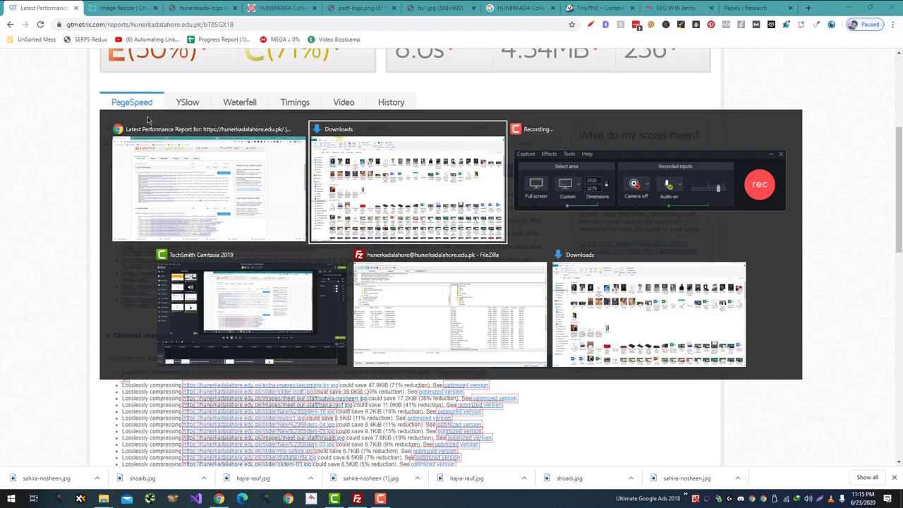
key("alt+Tab")
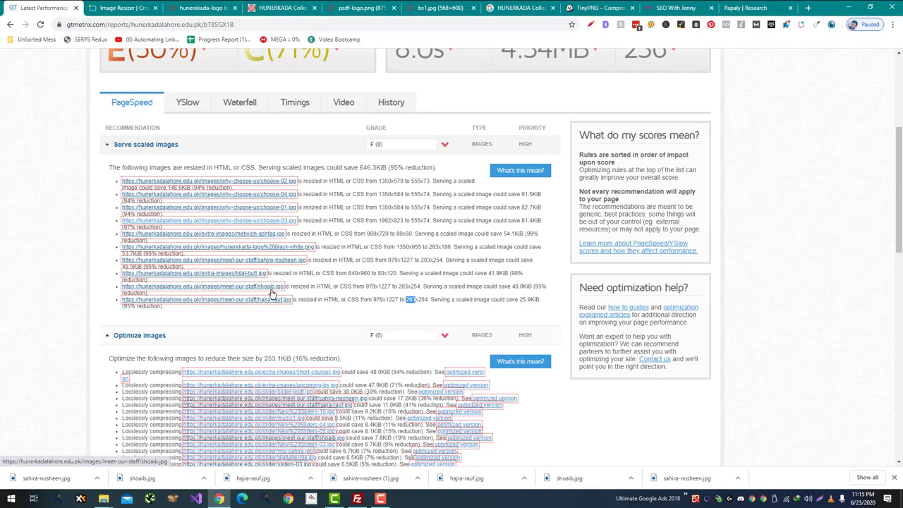
key("alt+Tab")
left_click(169, 116, "ctrl")
key("alt+Tab")
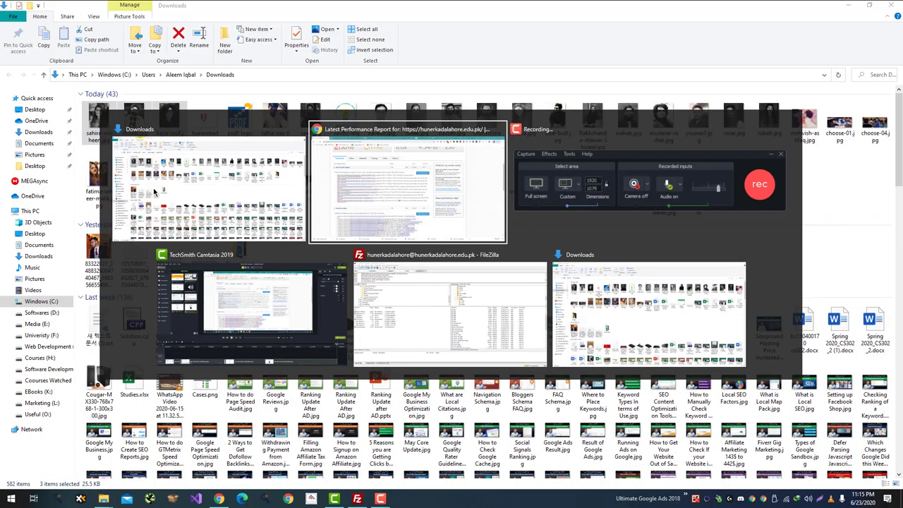
left_click_drag(160, 192, 593, 189)
left_click_drag(615, 93, 631, 137)
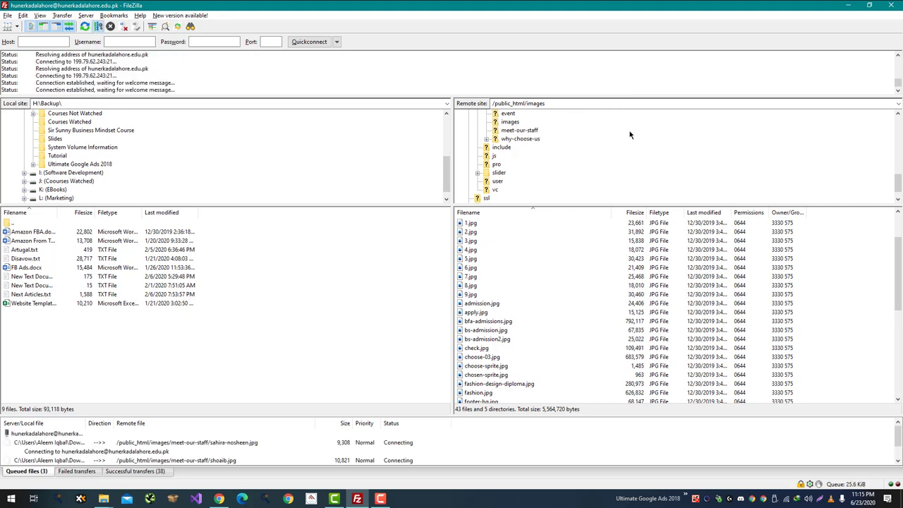
key("alt+Tab")
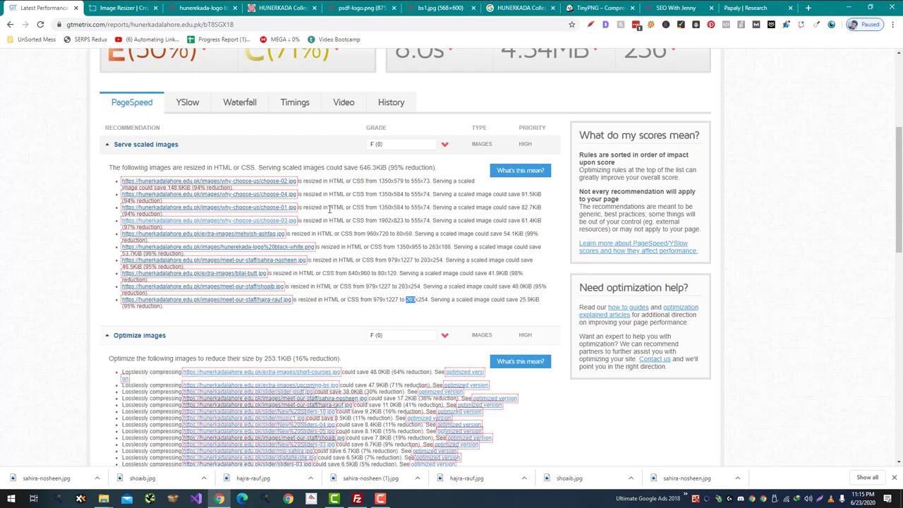
Re-test the site in GTmetrix and open the two extra-images photos listed under Serve scaled images in new tabs
scroll(330, 233, "up", 4)
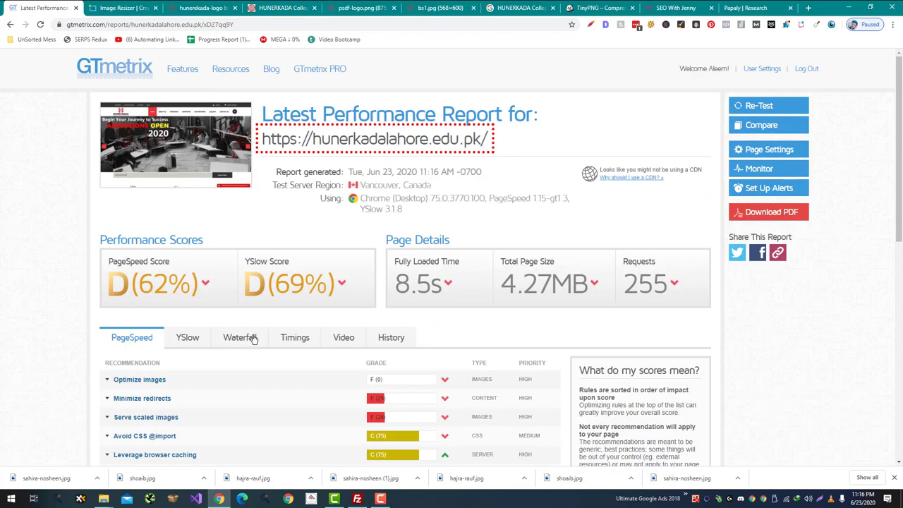
left_click(146, 417)
scroll(233, 296, "down", 3)
right_click(251, 269)
left_click(291, 278)
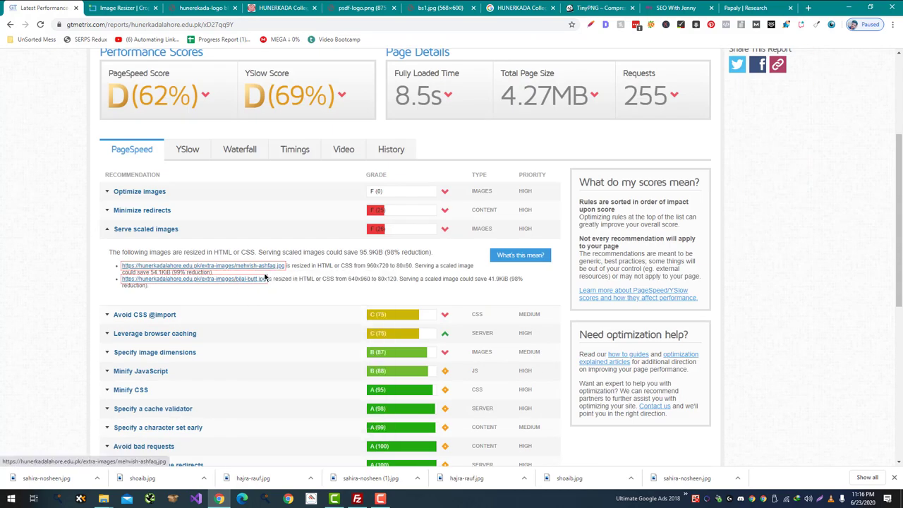
right_click(252, 280)
left_click(268, 289)
left_click(113, 8)
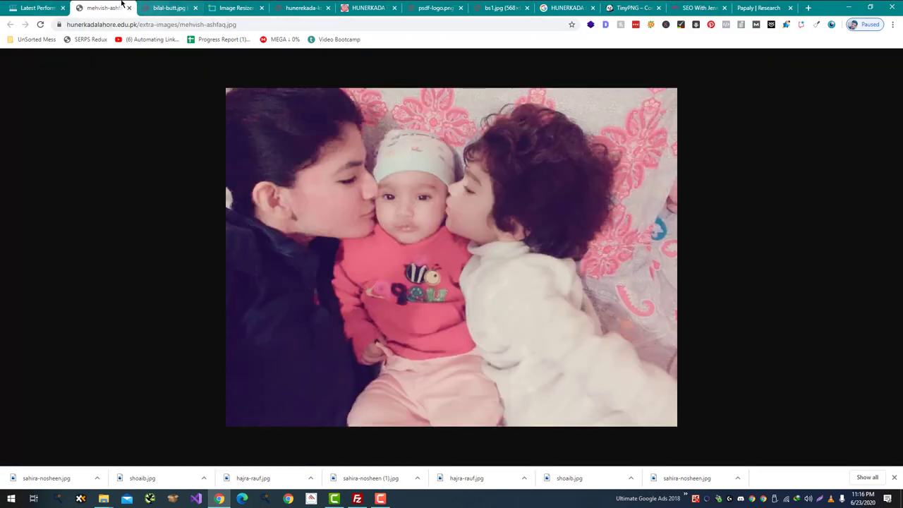
Upload the copy of the first flagged extra-images photo from Downloads to the server's extra-images folder and close its browser tab
key("alt+Tab")
key("alt+Tab")
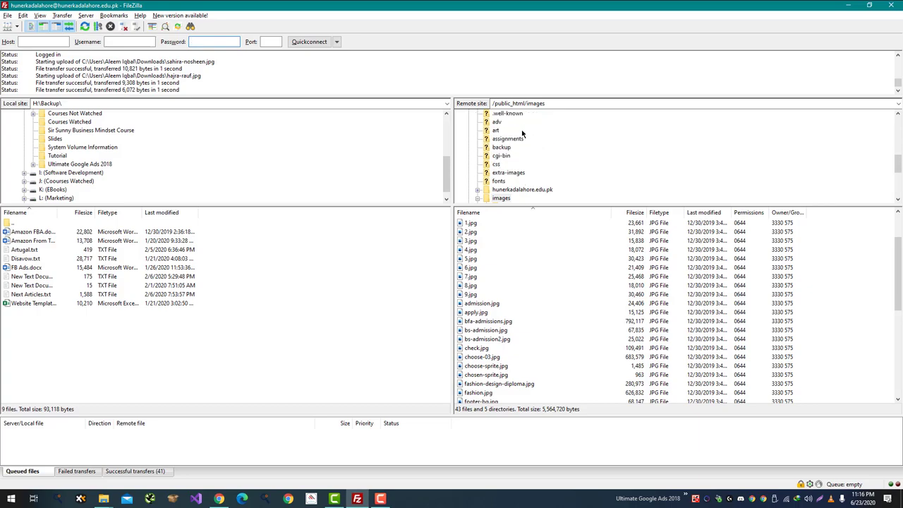
key("alt+Tab")
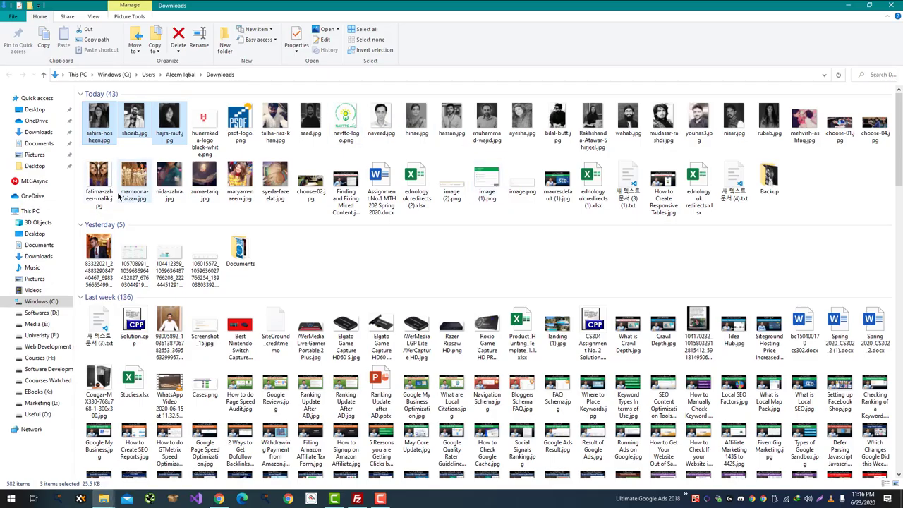
left_click_drag(804, 116, 536, 135)
key("alt+Tab")
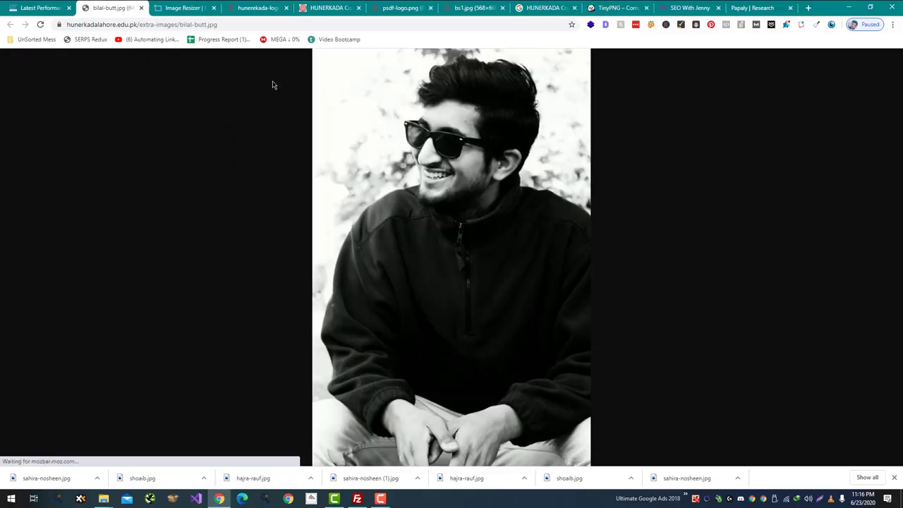
Upload the copy of the second flagged extra-images photo from Downloads to extra-images on the server and return to GTmetrix
key("alt+Tab")
key("Tab")
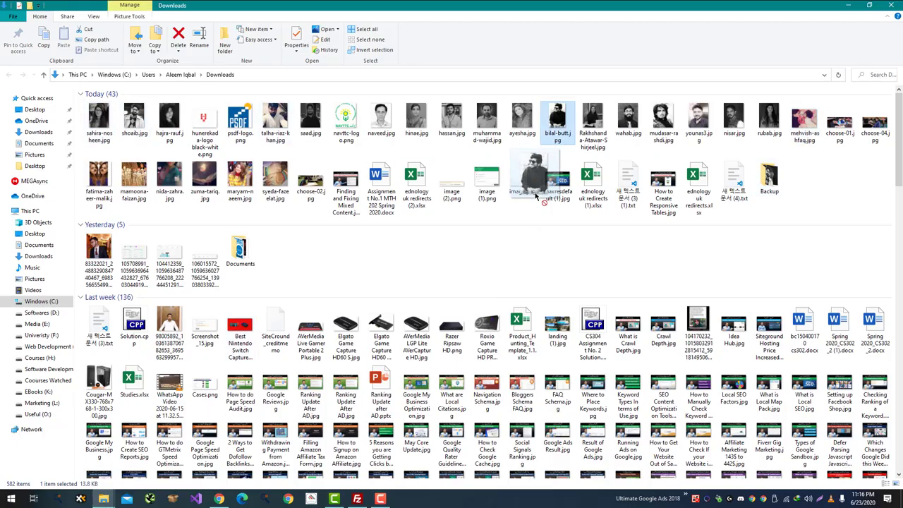
key("alt+Tab")
left_click_drag(536, 196, 576, 135)
key("alt+Tab")
key("Tab")
key("alt+Tab")
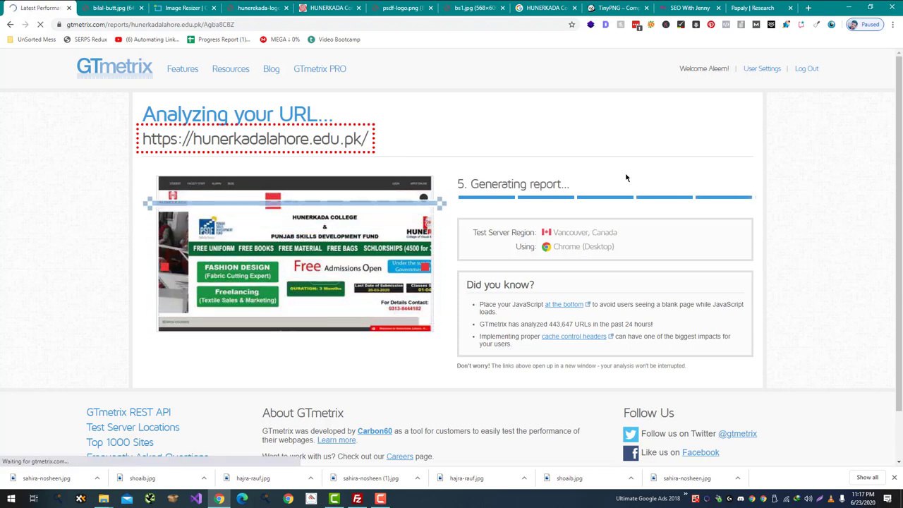
Review the Serve scaled images entries in the new GTmetrix report and re-test the site once more
left_click(226, 381)
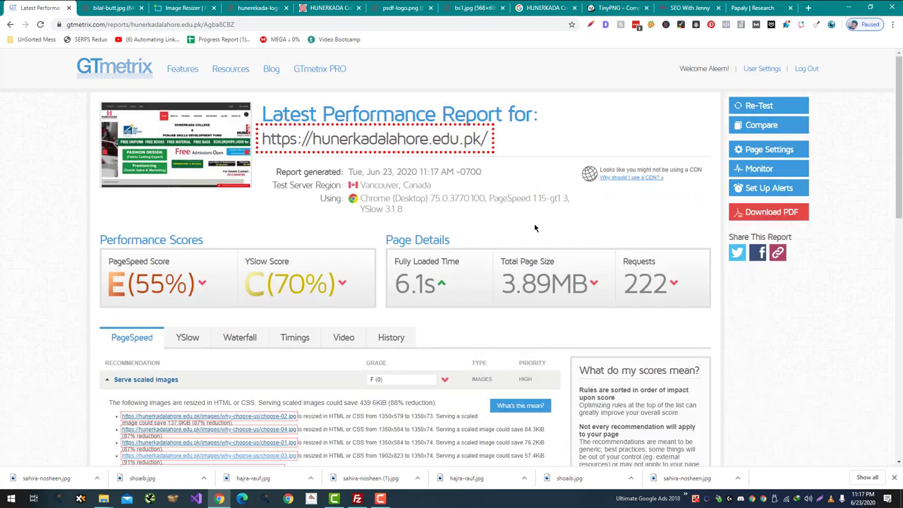
scroll(737, 113, "down", 2)
scroll(737, 113, "up", 2)
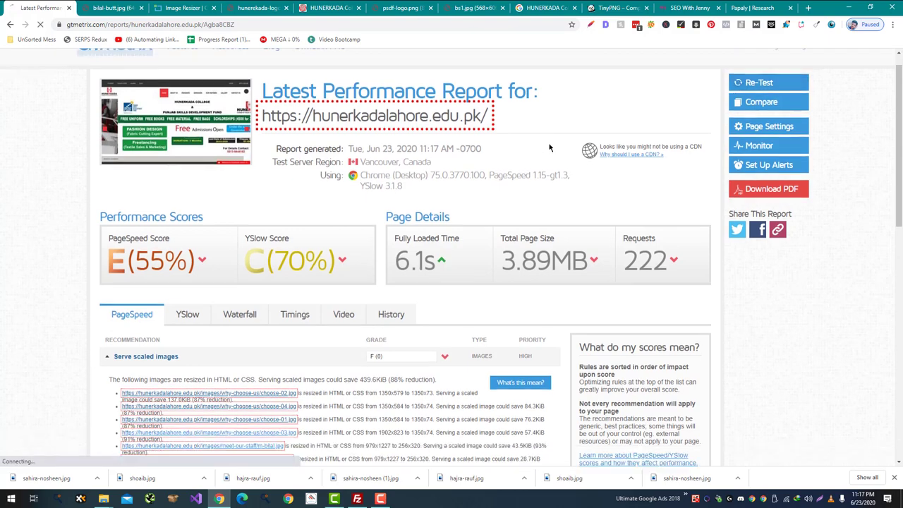
left_click(738, 108)
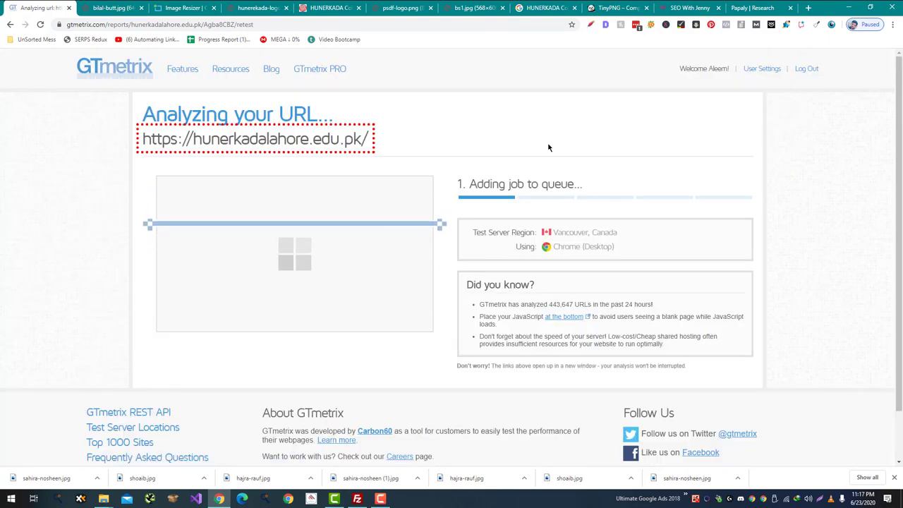
key("alt+Tab")
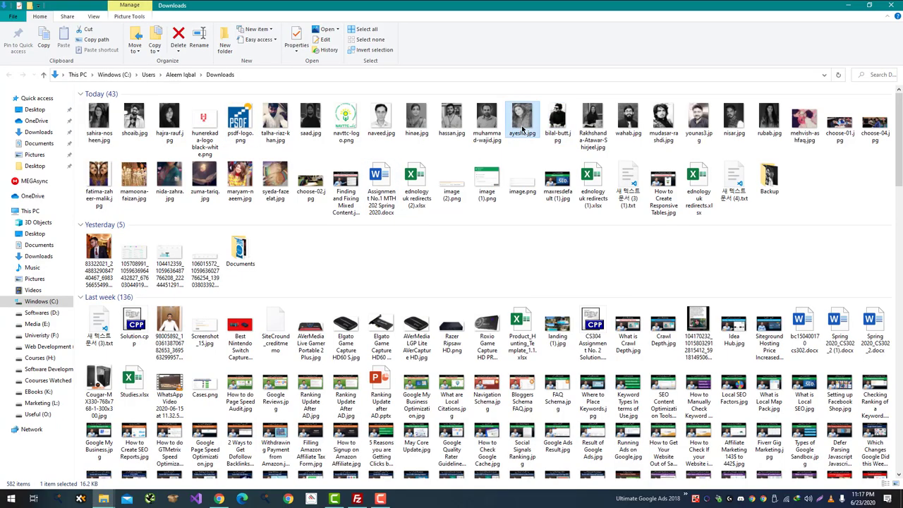
left_click(650, 130)
key("alt+Tab")
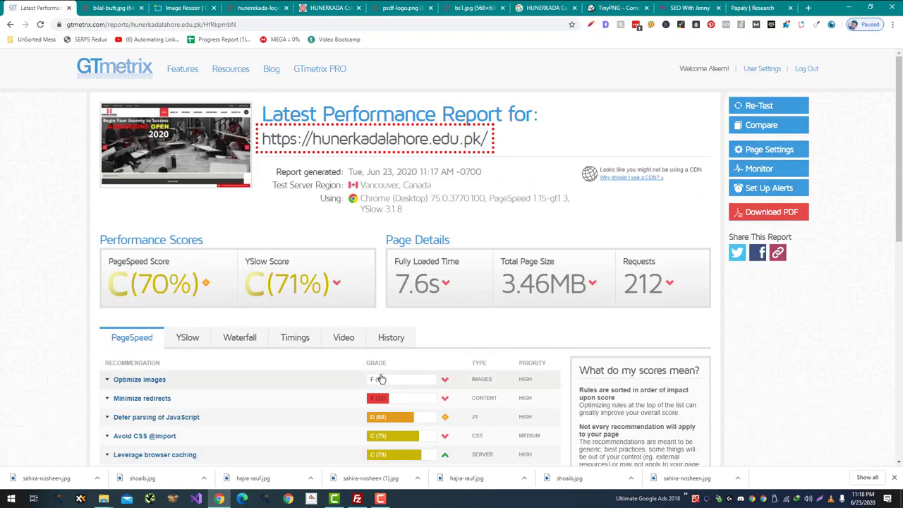
Expand the Optimize images recommendation and look through the listed images and their potential savings
left_click(374, 379)
scroll(380, 355, "down", 3)
right_click(379, 354)
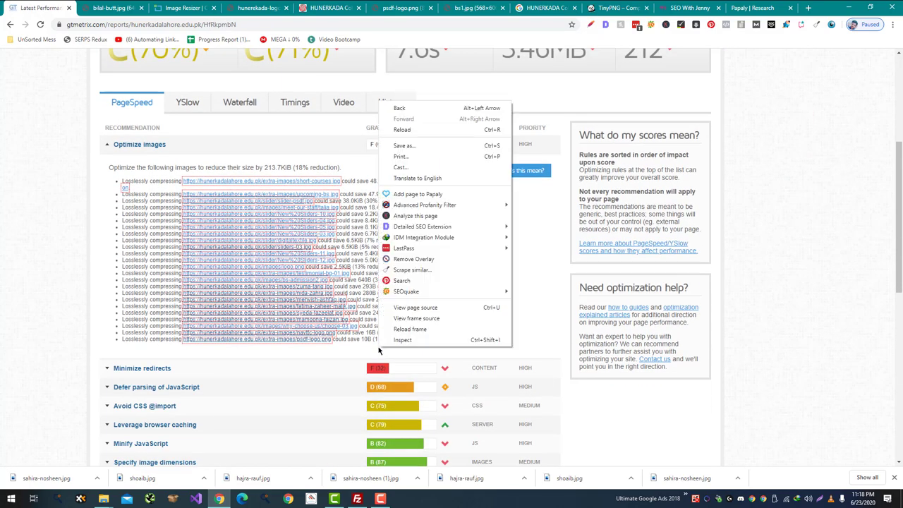
left_click(366, 332)
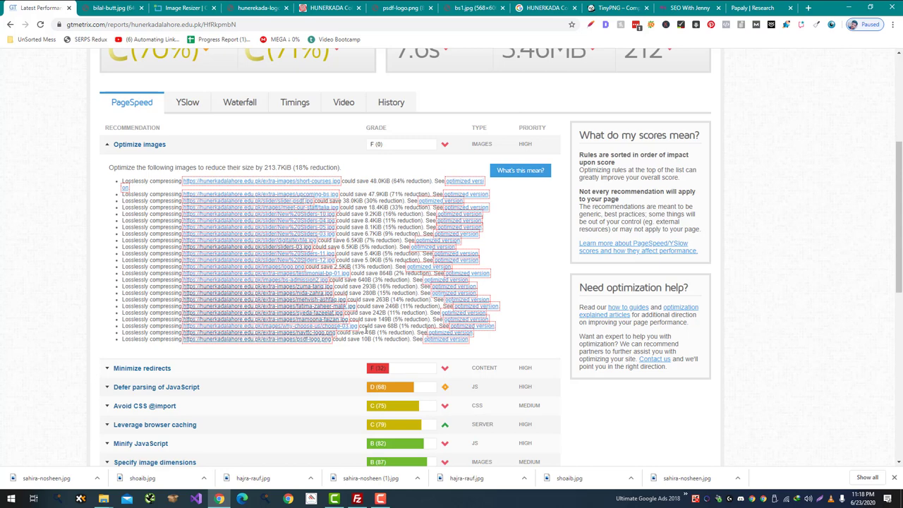
scroll(360, 326, "up", 1)
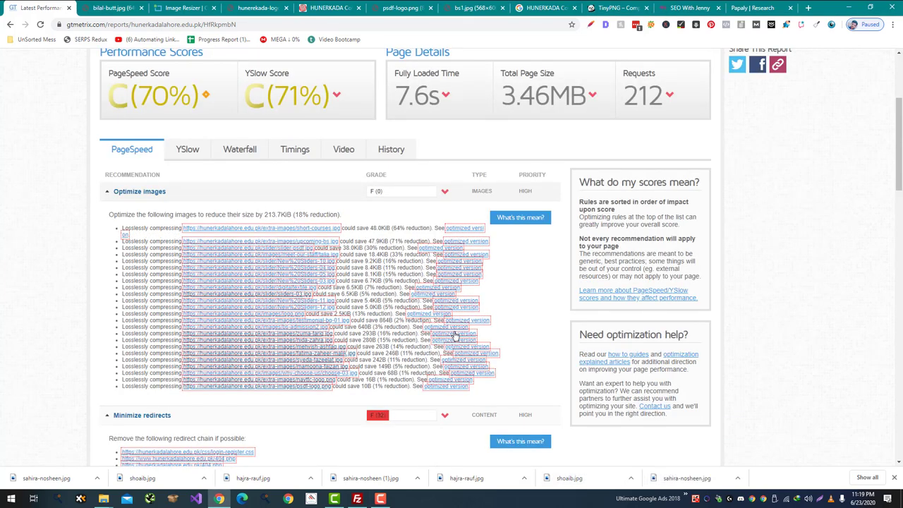
Open the optimized version of every image listed under Optimize images, each in its own new tab
middle_click(461, 229)
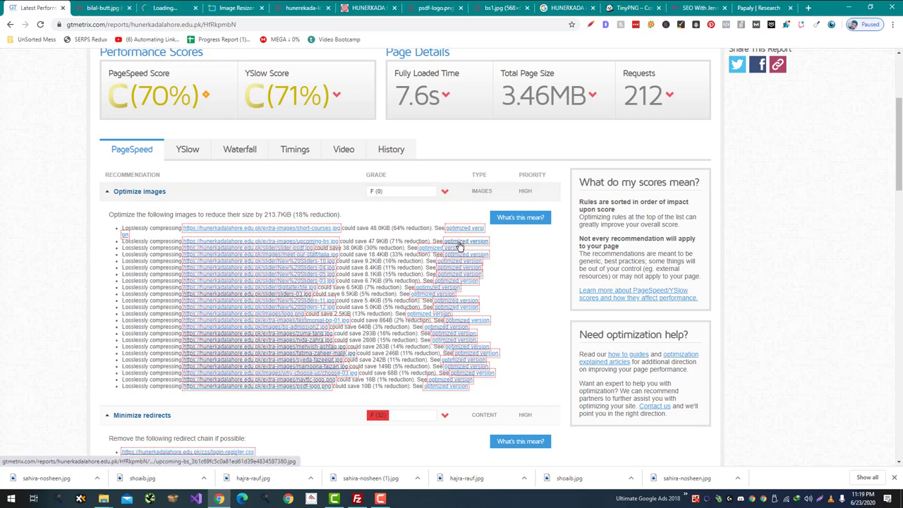
middle_click(459, 242)
middle_click(450, 249)
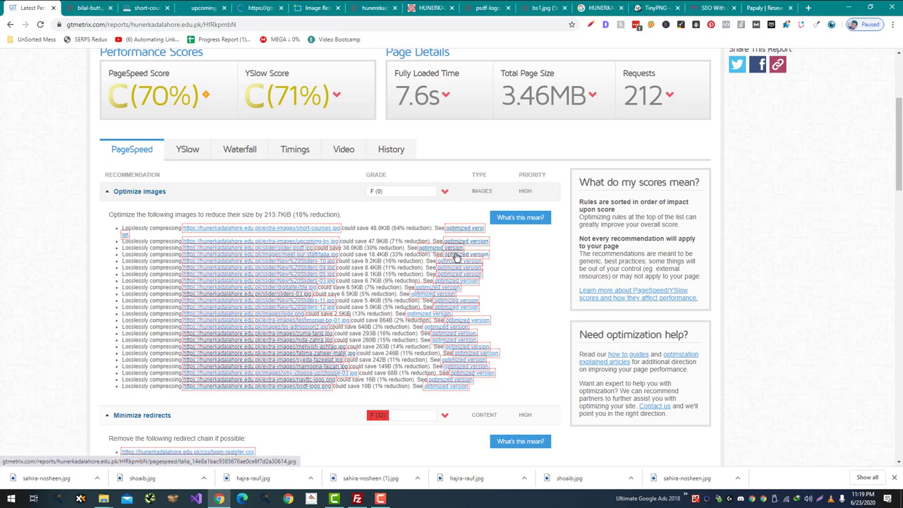
middle_click(455, 255)
middle_click(455, 261)
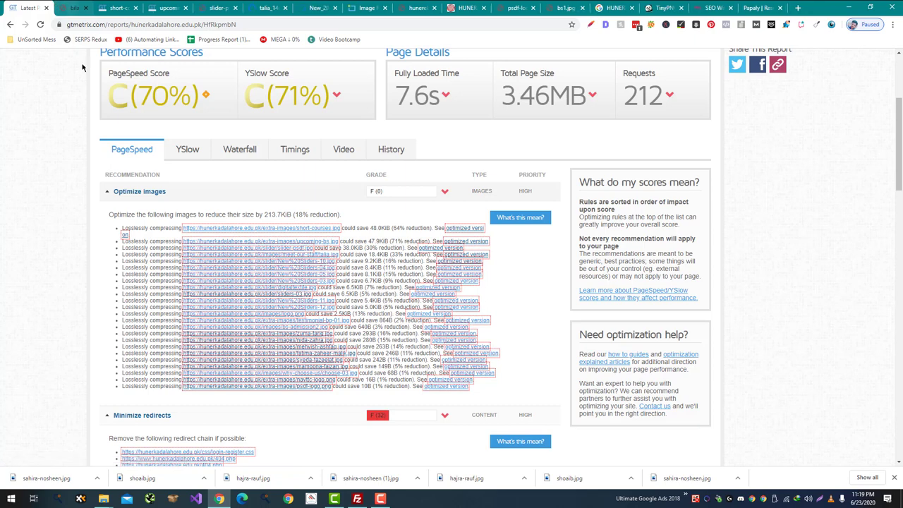
middle_click(443, 268)
middle_click(451, 274)
middle_click(451, 280)
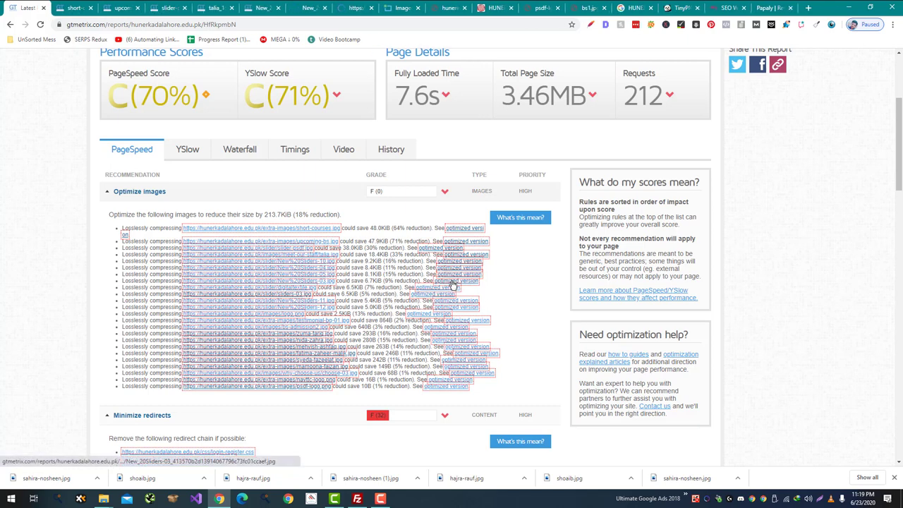
middle_click(450, 287)
middle_click(450, 294)
middle_click(452, 300)
middle_click(451, 307)
middle_click(452, 313)
middle_click(451, 320)
middle_click(455, 326)
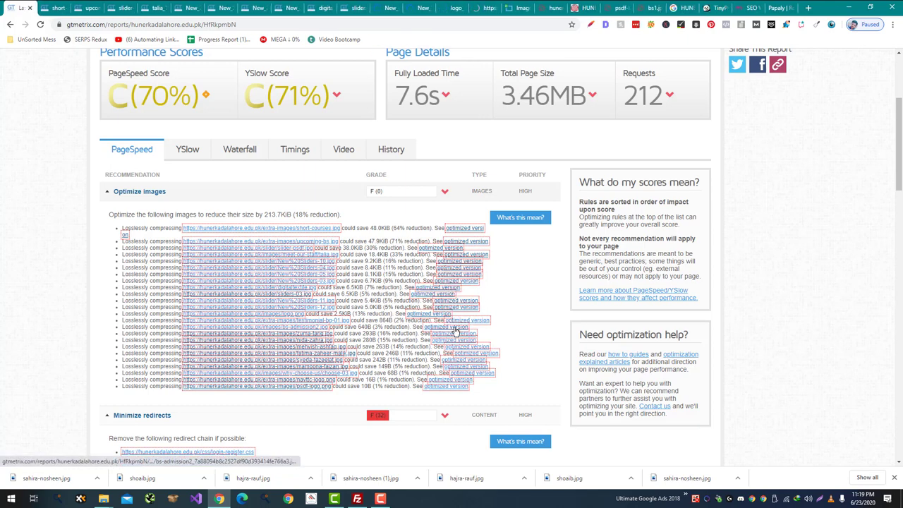
middle_click(457, 333)
middle_click(460, 339)
middle_click(462, 346)
middle_click(462, 353)
middle_click(463, 360)
middle_click(464, 366)
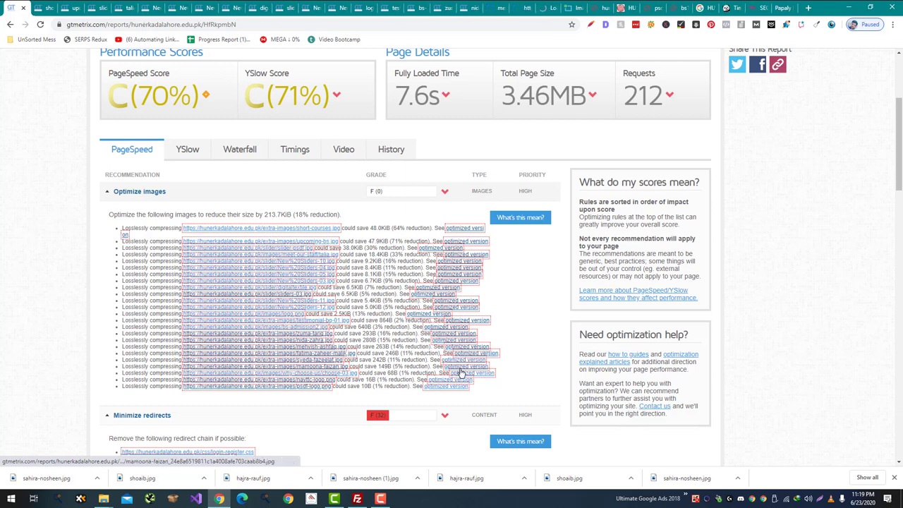
middle_click(464, 373)
middle_click(455, 379)
middle_click(460, 386)
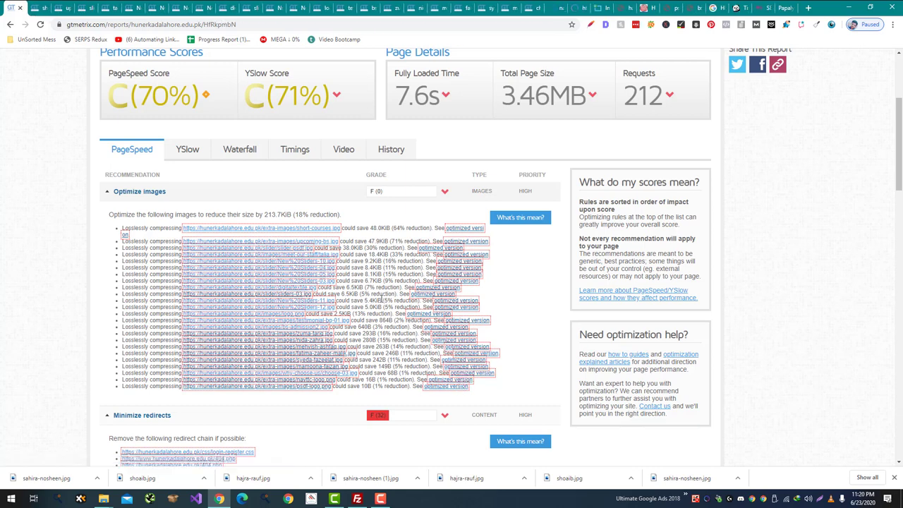
Save the optimized short courses image to Downloads as short-courses.jpg and go on to the upcoming-bs image
left_click_drag(337, 231, 301, 228)
key("ctrl+Tab")
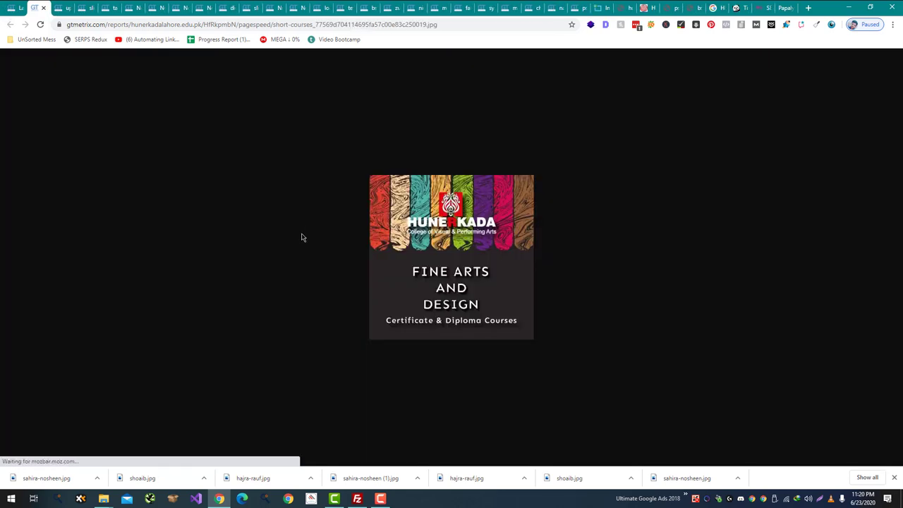
key("ctrl+s")
key("Return")
key("ctrl+Tab")
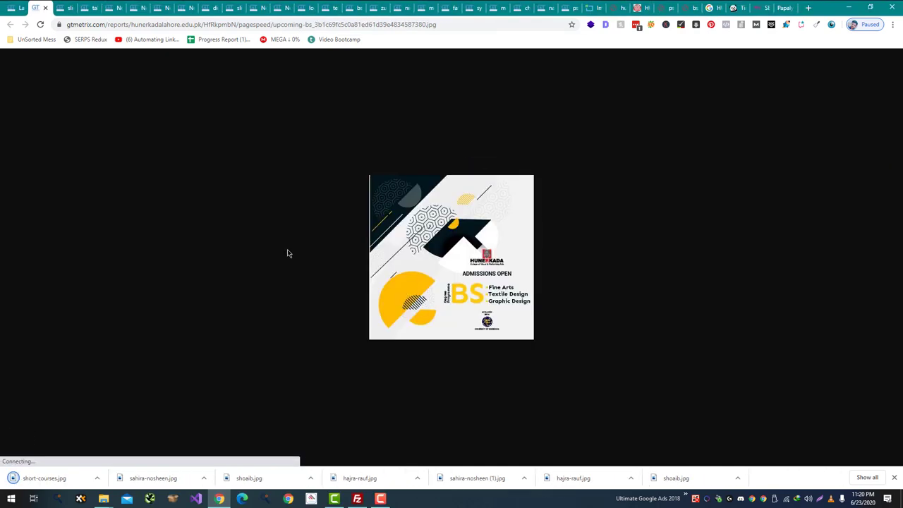
Create a folder named Serve Scaled in the Downloads folder
left_click(103, 499)
right_click(340, 241)
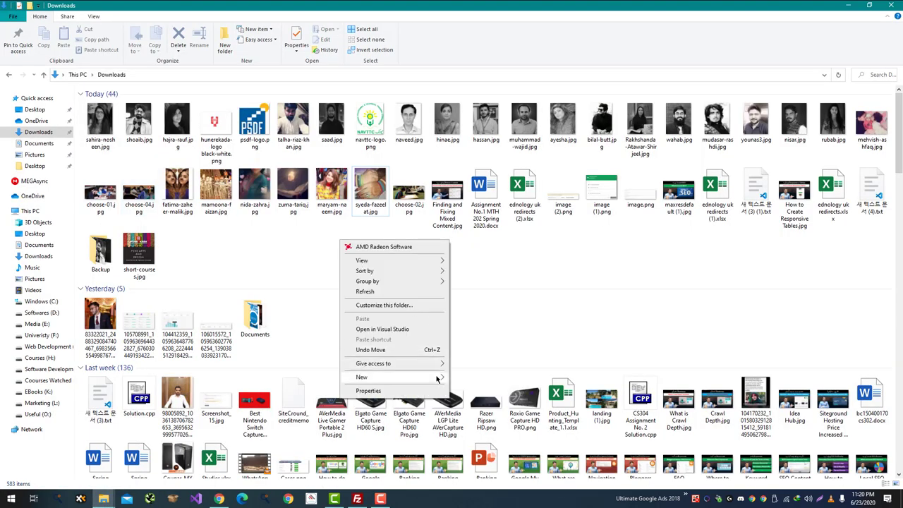
mouse_move(436, 378)
left_click(463, 380)
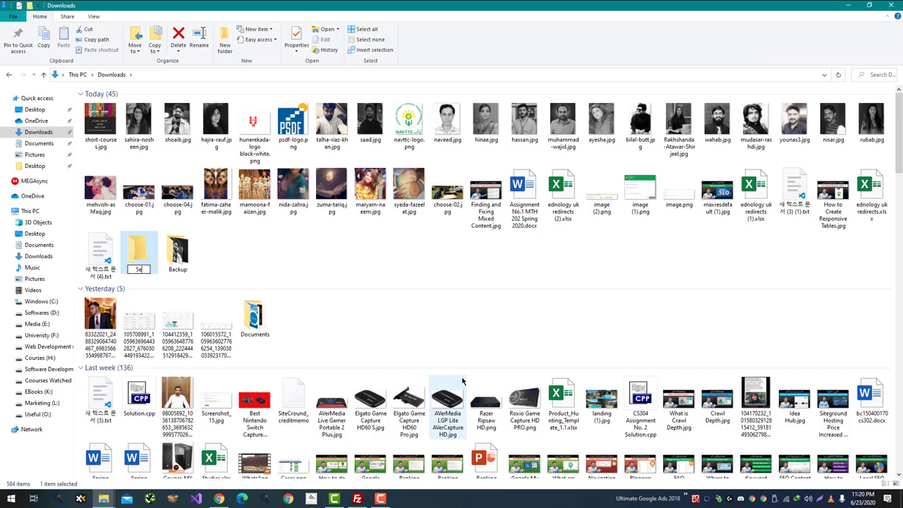
type("Serve Scaled")
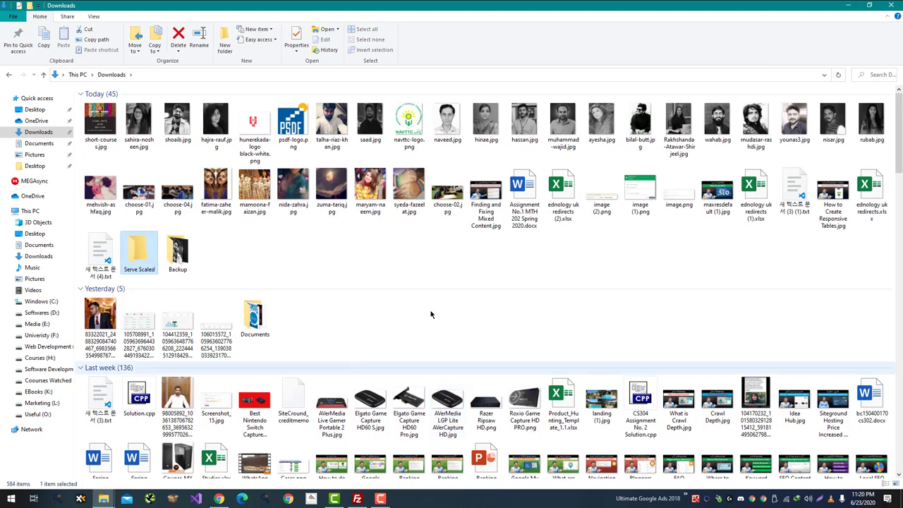
Move the previously downloaded scaled images through choose-02.jpg into the Serve Scaled folder, leaving short-courses.jpg out, and return to the browser
left_click(447, 189)
left_click(138, 120, "shift")
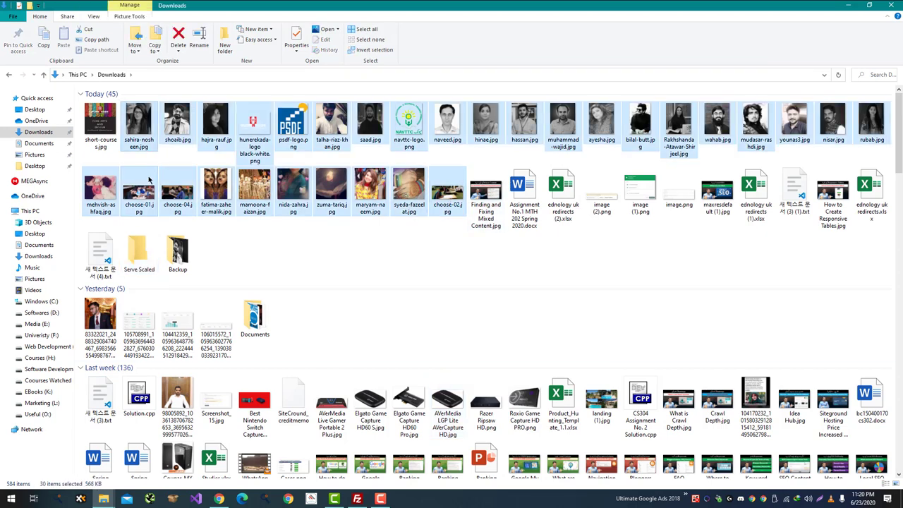
left_click_drag(139, 120, 139, 253)
key("alt+Tab")
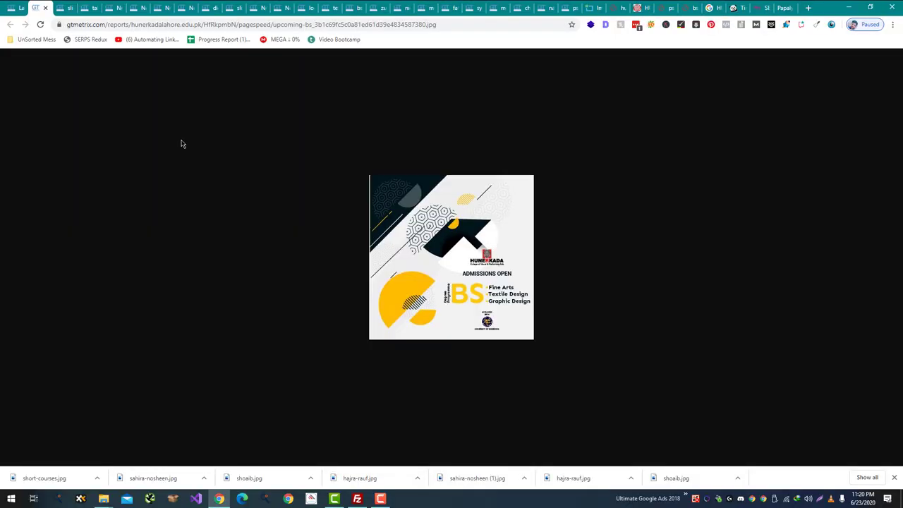
Save the optimized upcoming-bs image to Downloads, rename the file upcoming-bs.jpg and close its browser tab
left_click(16, 7)
left_click(311, 242)
key("ctrl+s")
key("Return")
key("alt+Tab")
left_click(102, 128)
key("F2")
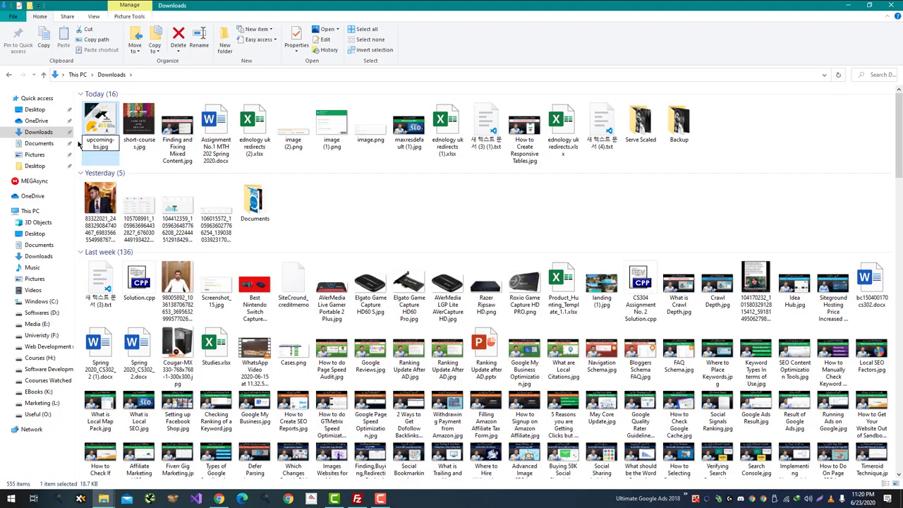
key("alt+Tab")
key("ctrl+w")
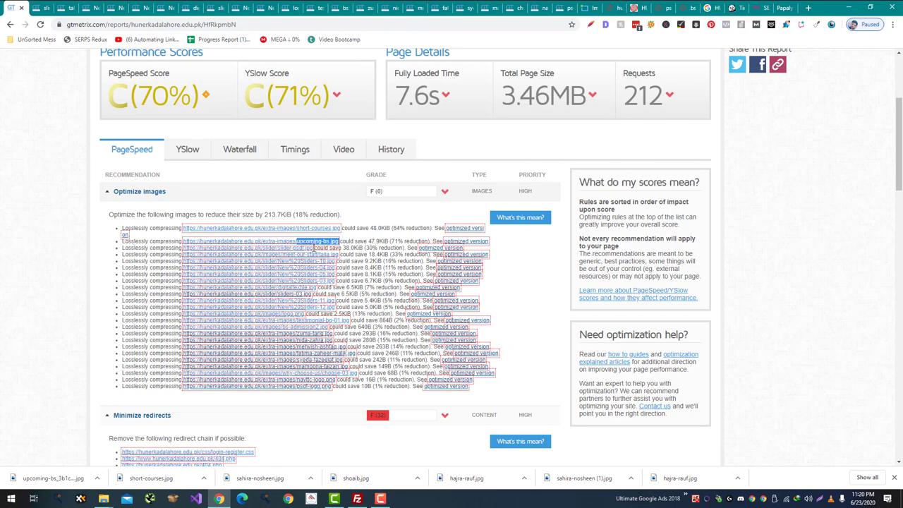
Save the optimized slider-psdf image to Downloads as slider-psdf.jpg and close its tab
left_click(295, 248)
key("ctrl+s")
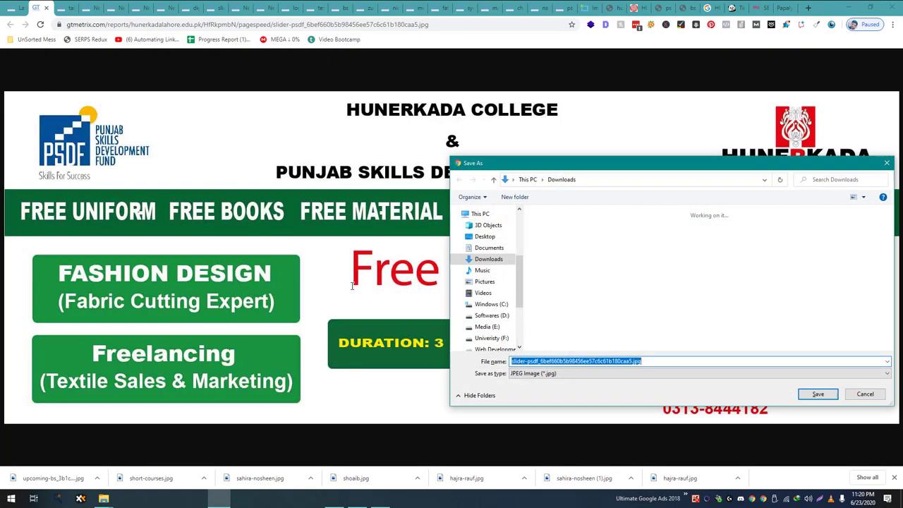
key("Return")
key("ctrl+w")
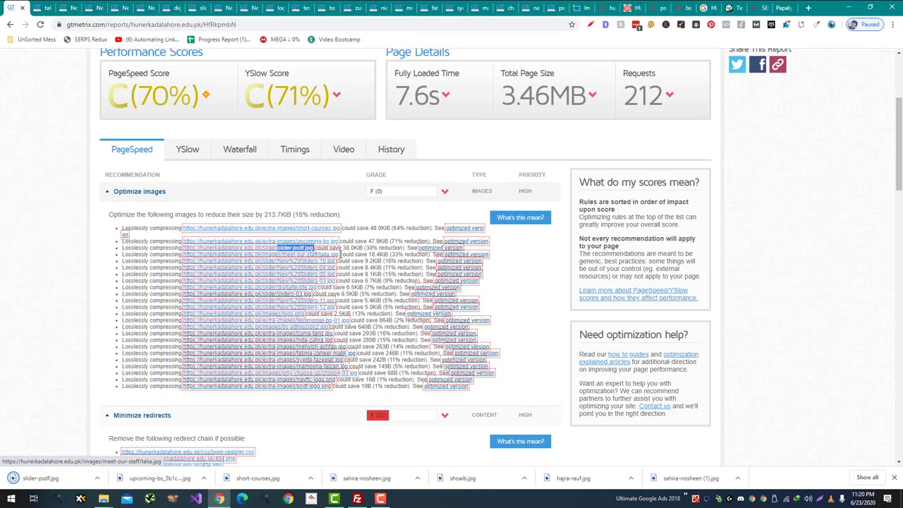
Save the optimized meet-our-staff photo to Downloads under its original file name from the report and close its tab
left_click_drag(338, 255, 321, 255)
key("ctrl+c")
key("ctrl+Tab")
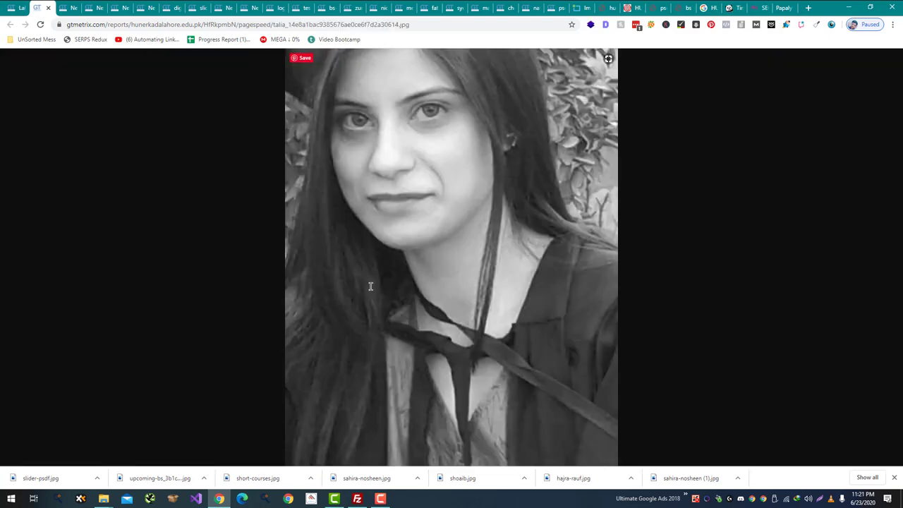
key("ctrl+shift+Tab")
key("ctrl+Tab")
key("ctrl+s")
key("ctrl+v")
key("Return")
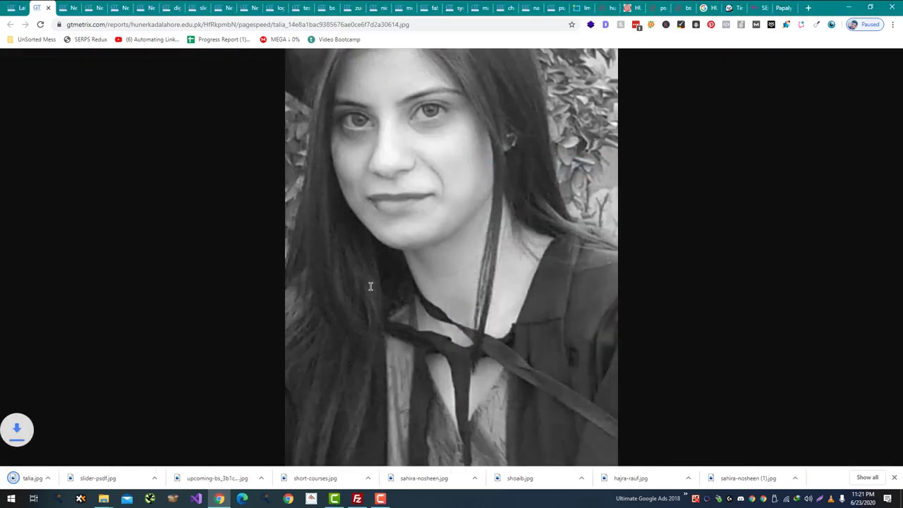
key("ctrl+w")
Save the optimized Graphic Design slider to Downloads as New%20Sliders-10.jpg and close its tab
left_click_drag(335, 262, 285, 262)
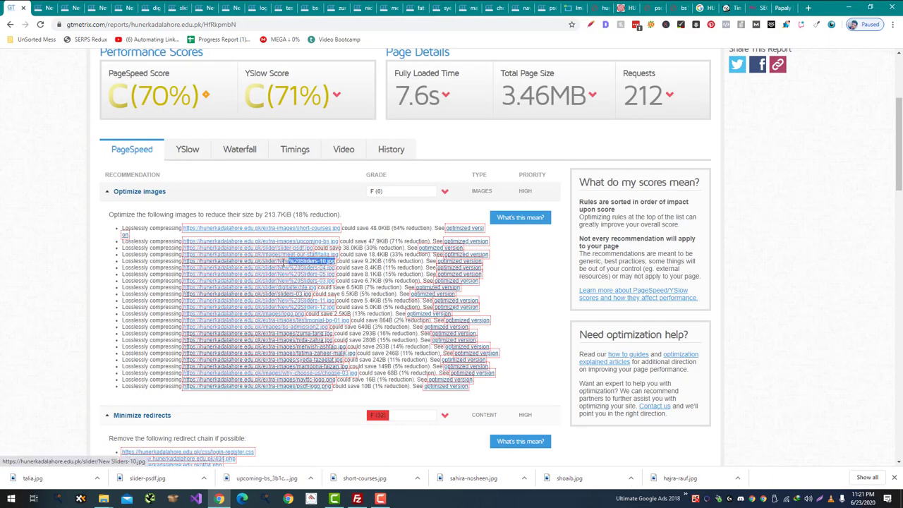
key("ctrl+c")
left_click(284, 268)
key("ctrl+s")
key("ctrl+v")
key("Return")
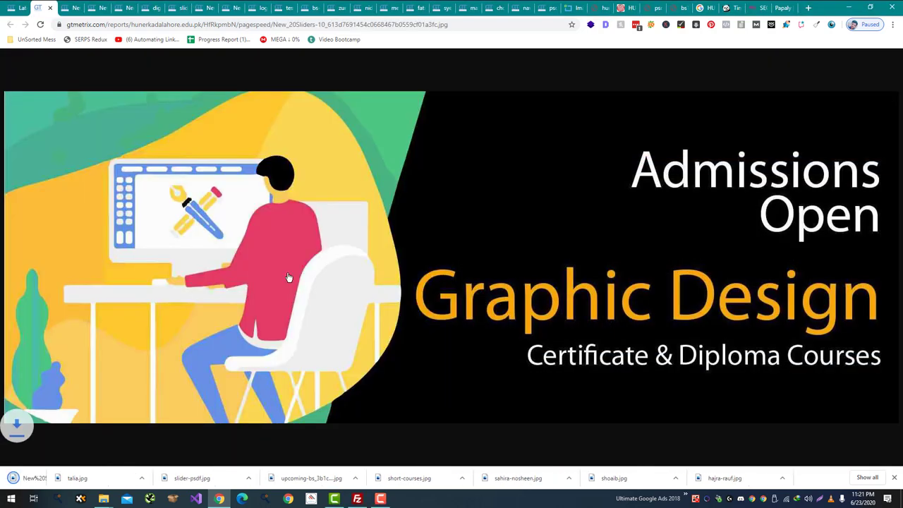
key("ctrl+w")
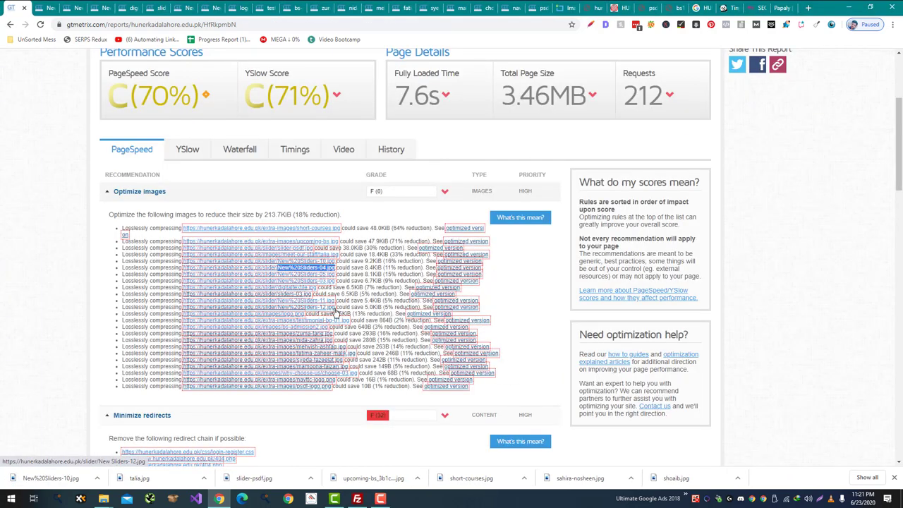
Save the optimized 3ds Max slider to Downloads as New%20Sliders-04.jpg and close its tab
key("ctrl+s")
key("ctrl+v")
key("Return")
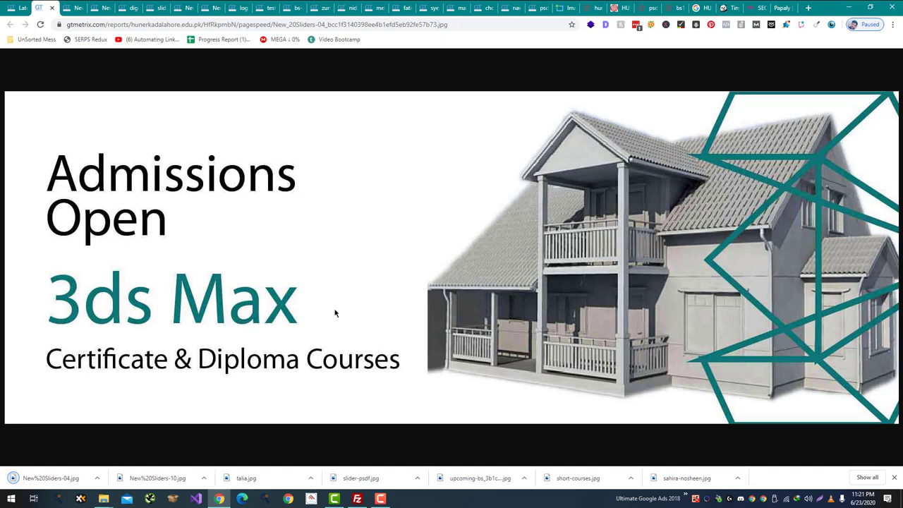
key("ctrl+w")
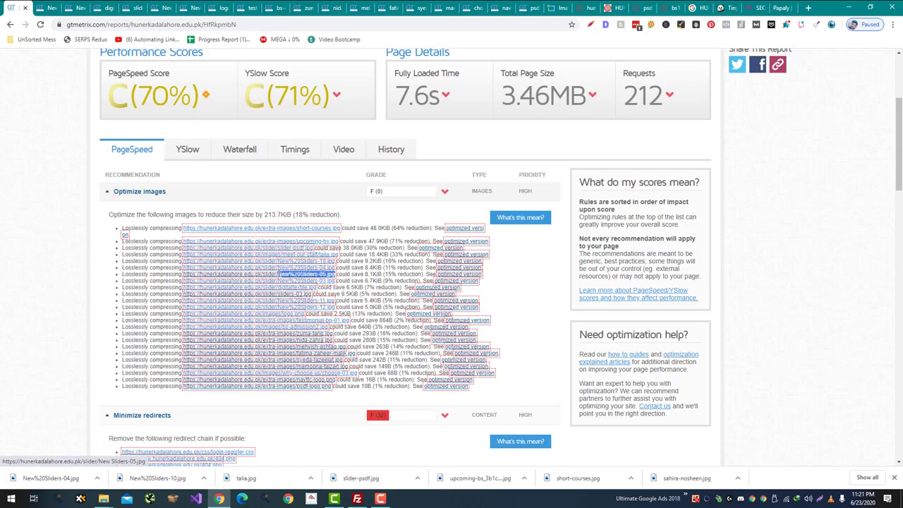
Save the next optimized slider to Downloads as New%20Sliders-05.jpg and close its tab
left_click(277, 274)
key("ctrl+s")
key("ctrl+v")
key("Return")
key("ctrl+w")
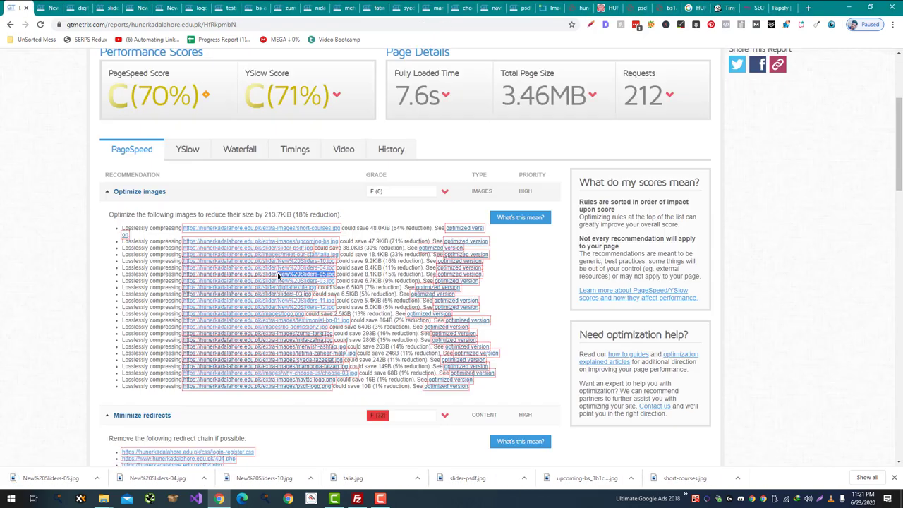
Save the optimized AutoCAD slider to Downloads as New%20Sliders-03.jpg and return to the report
left_click(278, 280)
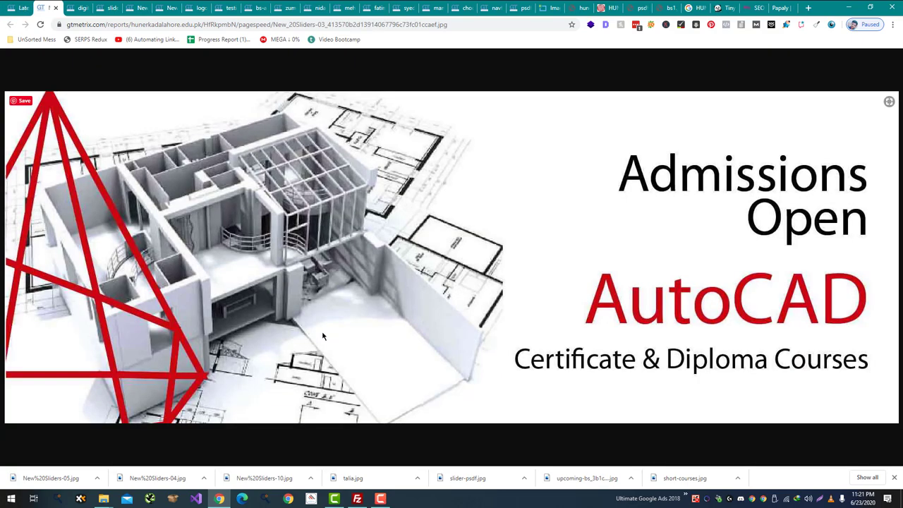
key("ctrl+s")
key("ctrl+v")
key("Return")
key("ctrl+w")
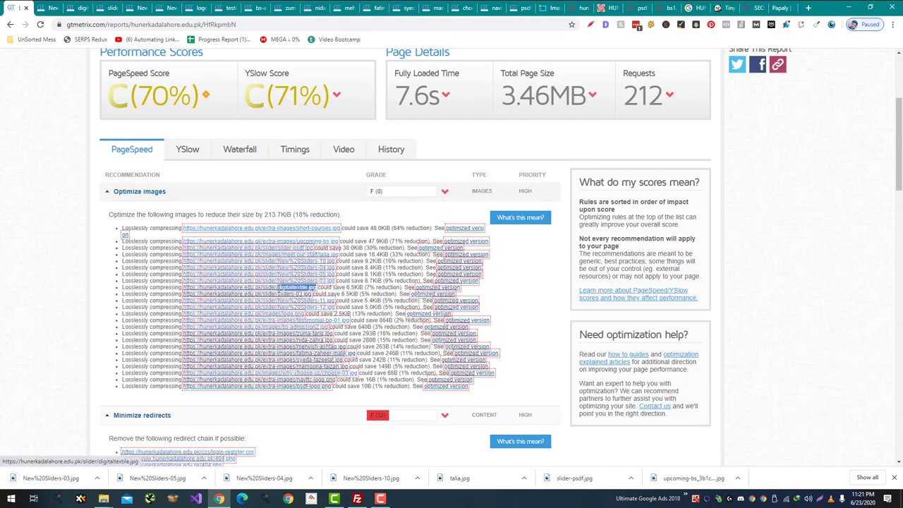
Save the optimized image in the adjacent tab to Downloads as digitaltextile.jpg and close that tab
left_click(280, 287)
key("ctrl+s")
key("ctrl+v")
key("Return")
key("ctrl+w")
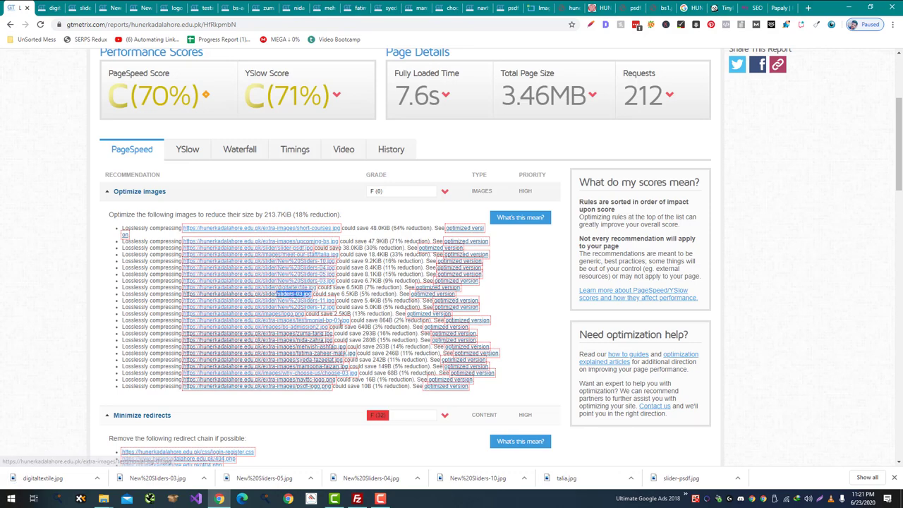
key("ctrl+Tab")
key("ctrl+s")
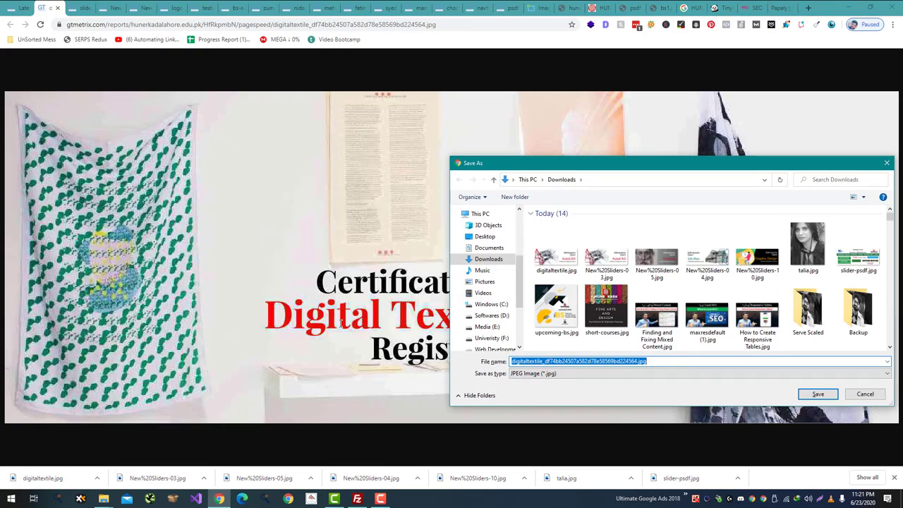
key("Escape")
Save the optimized Fine Arts & Design slider to Downloads as sliders-03.jpg
key("ctrl+Tab")
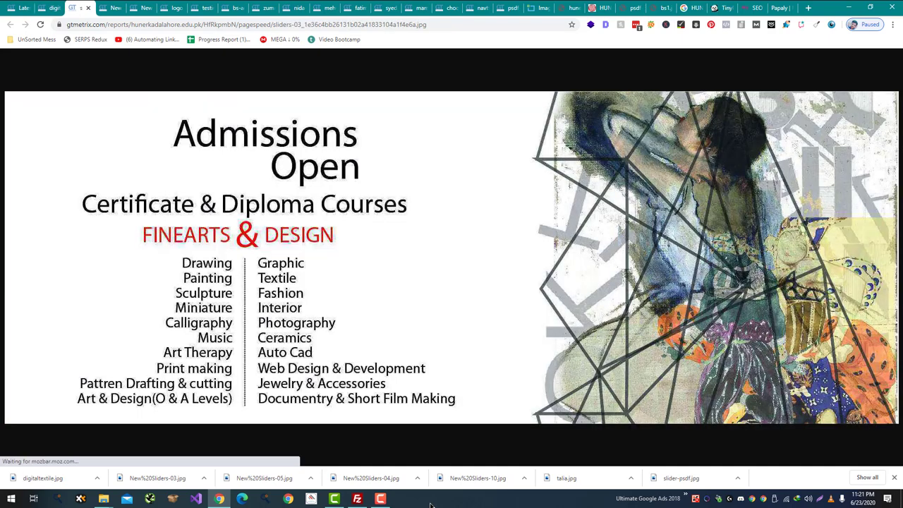
key("ctrl+s")
key("ctrl+v")
key("Return")
In the Downloads folder, rename the four New%20Sliders images as New Sliders-03.jpg, New Sliders-05.jpg, New Sliders-04.jpg and New Sliders-10.jpg
key("alt+Tab")
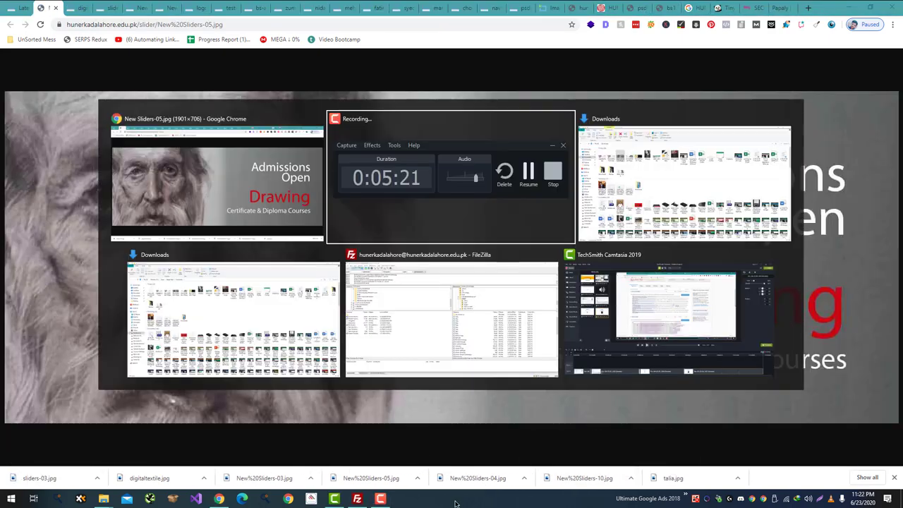
key("alt+Tab")
key("alt+Tab")
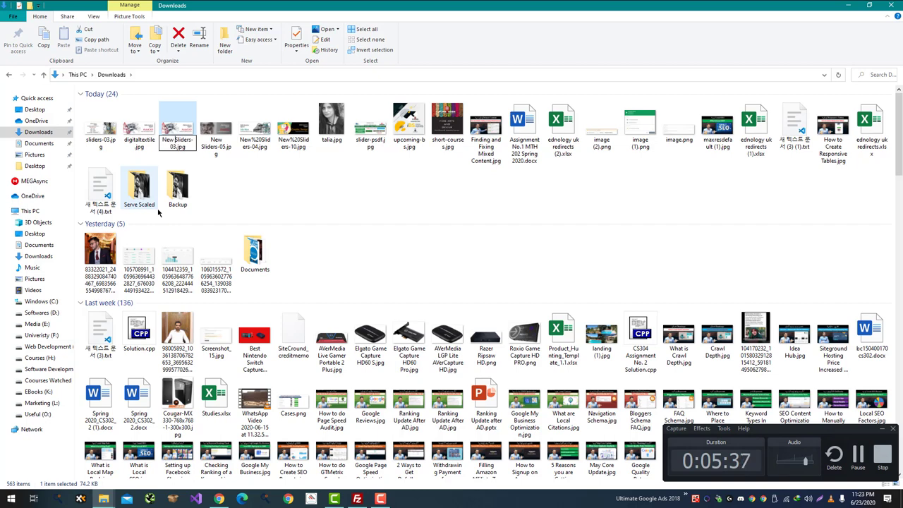
key("Left")
key("Right")
key("Right")
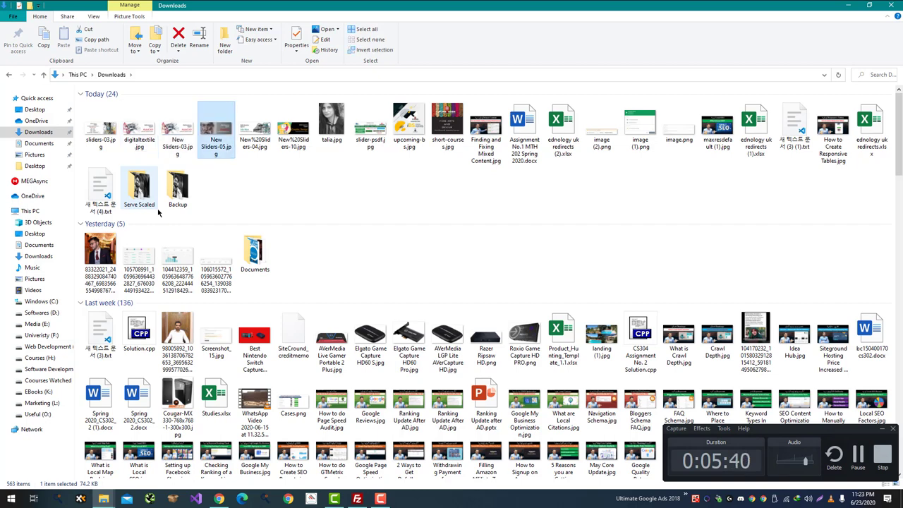
key("Right")
key("F2")
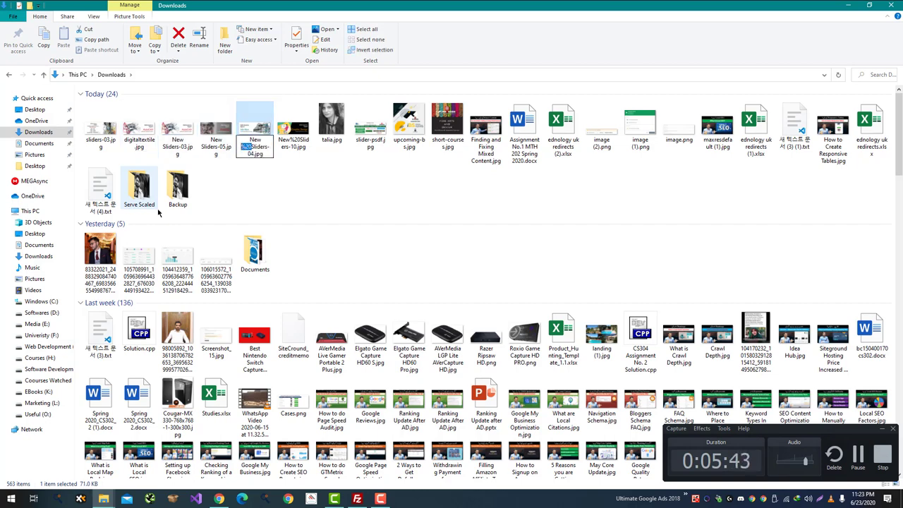
key("Tab")
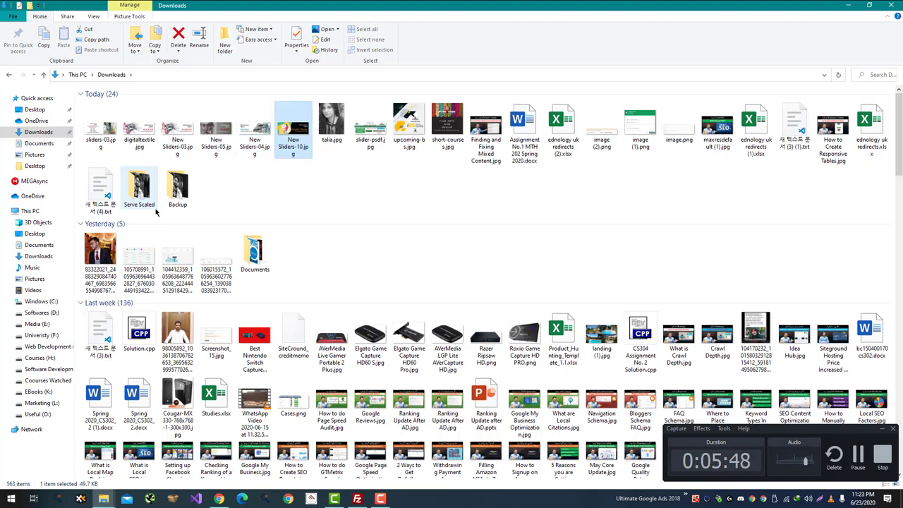
Open the original New Sliders-03, -05 and -04 images from the GTmetrix report and compare them with the downloaded copies
key("alt+Tab")
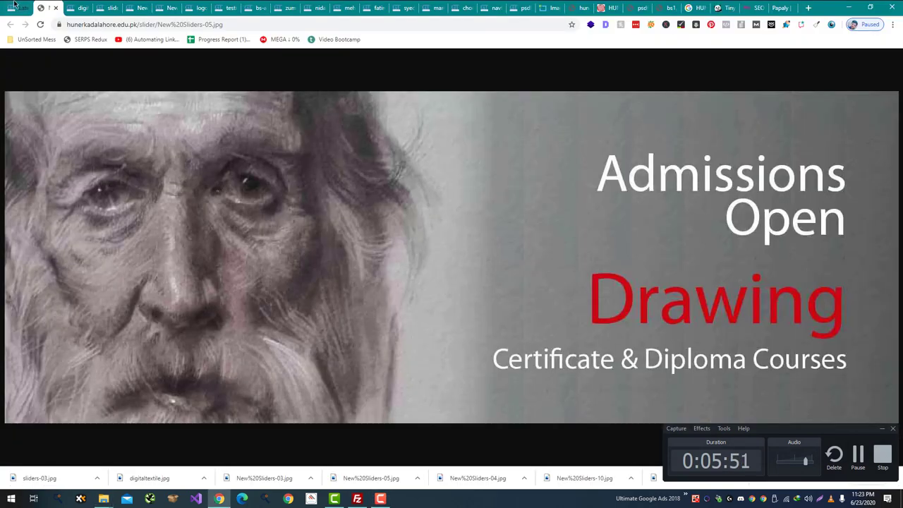
left_click(14, 5)
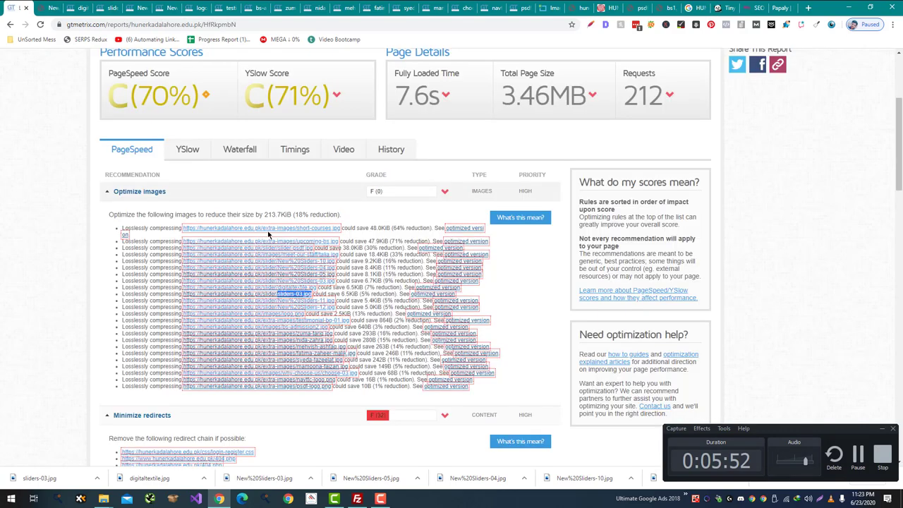
middle_click(294, 279)
middle_click(292, 274)
middle_click(284, 268)
left_click(519, 6)
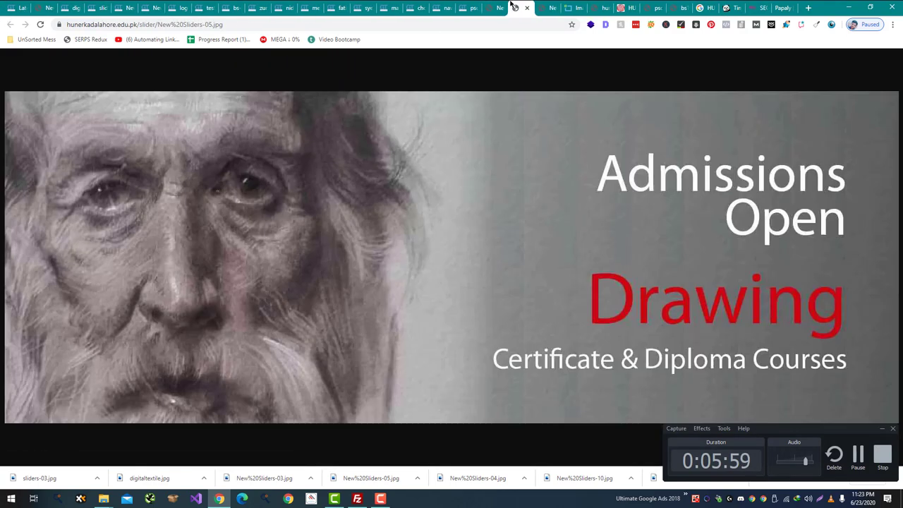
left_click(497, 7)
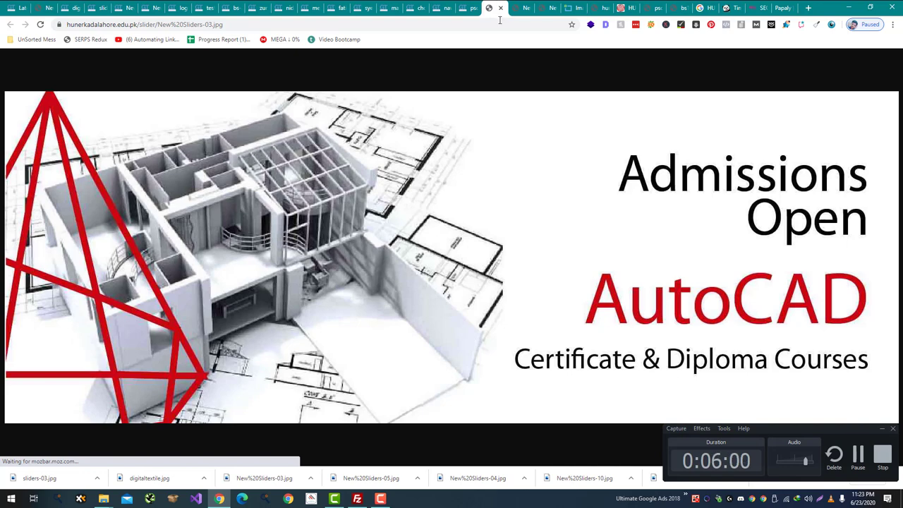
key("alt+Tab")
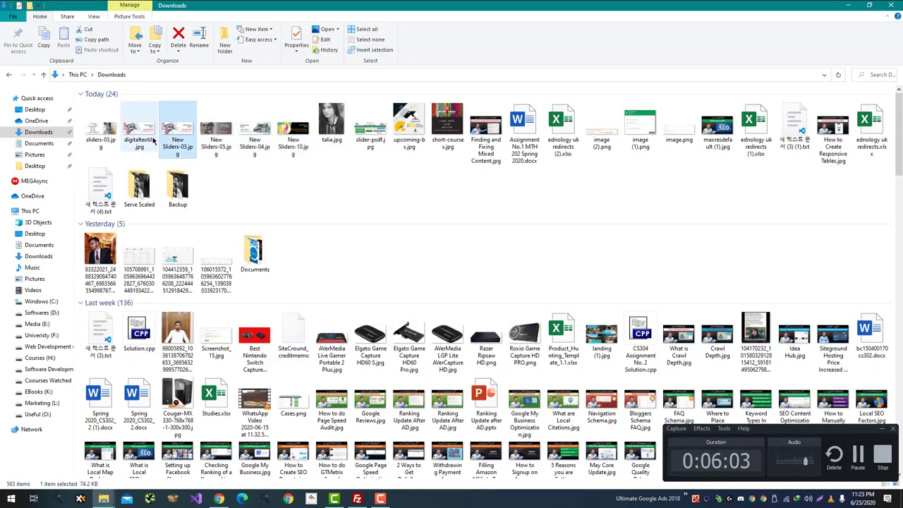
key("alt+Tab")
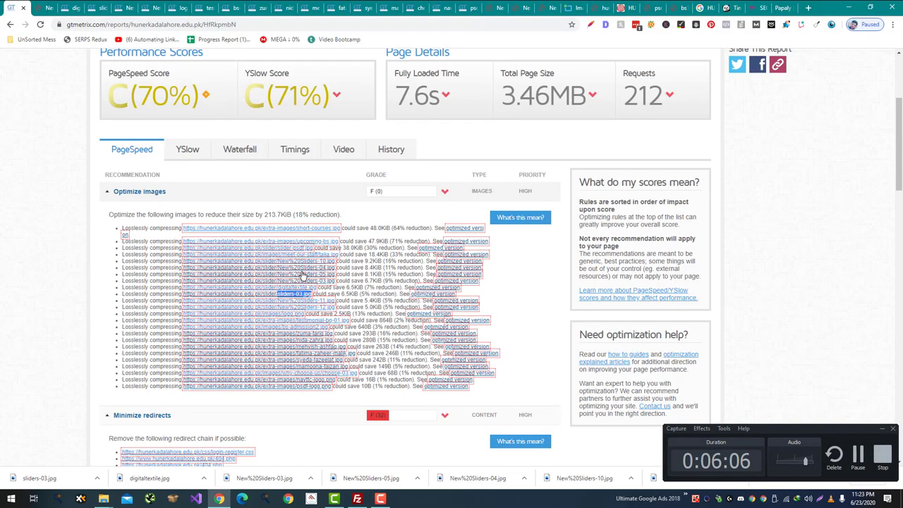
View the original digitaltextile.jpg from the report to check its picture and file name, and close its tab
left_click(300, 288, "ctrl")
left_click(51, 7)
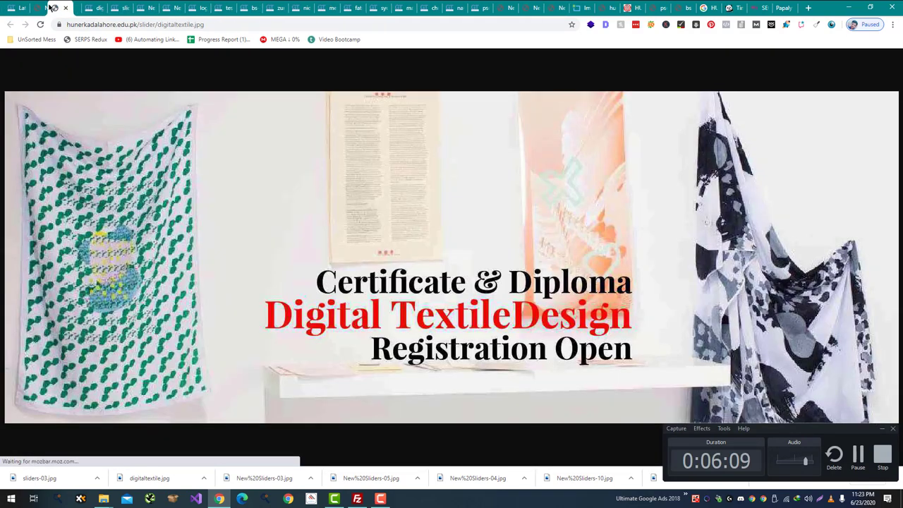
left_click_drag(158, 24, 187, 28)
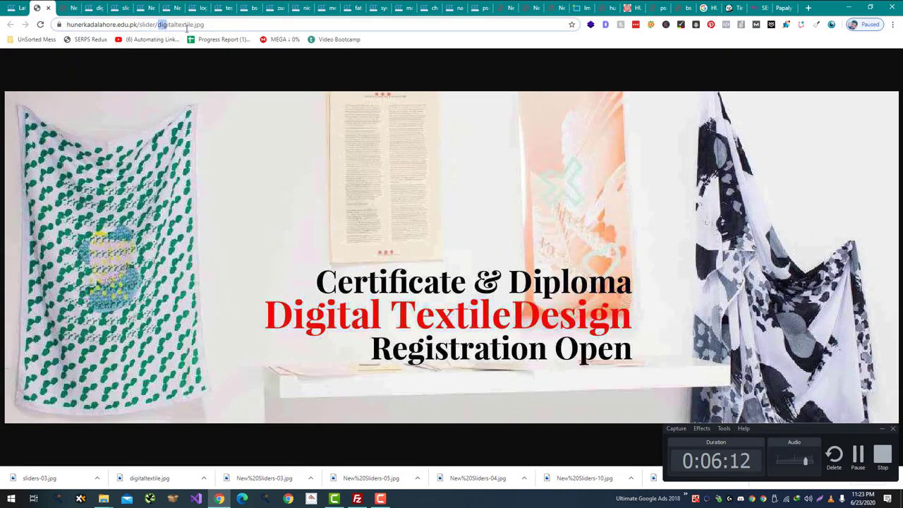
key("ctrl+w")
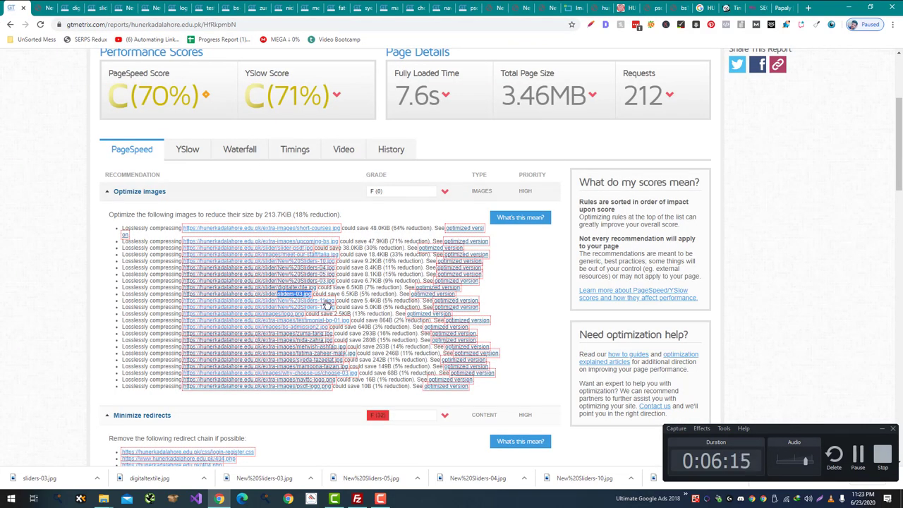
Save the optimized digitaltextile.jpg to Downloads, replacing the existing file, and close its tab
middle_click(443, 290)
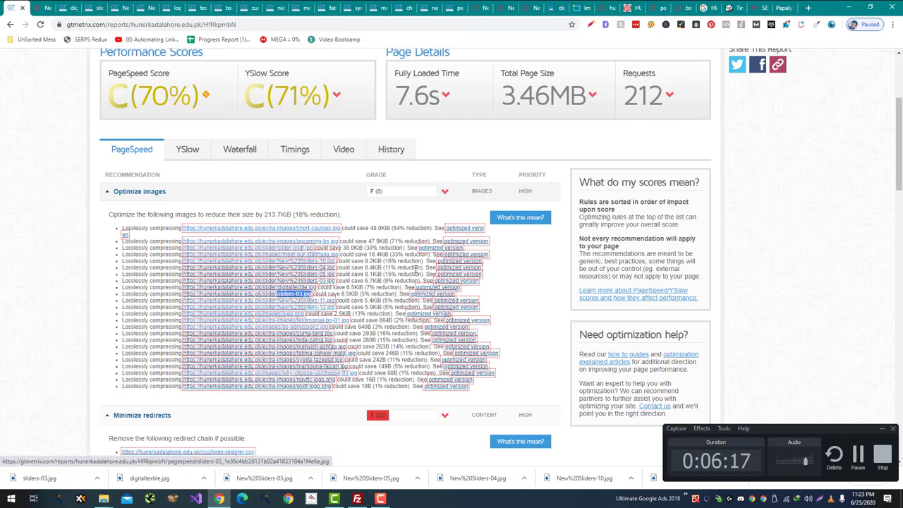
left_click(579, 7)
key("ctrl+s")
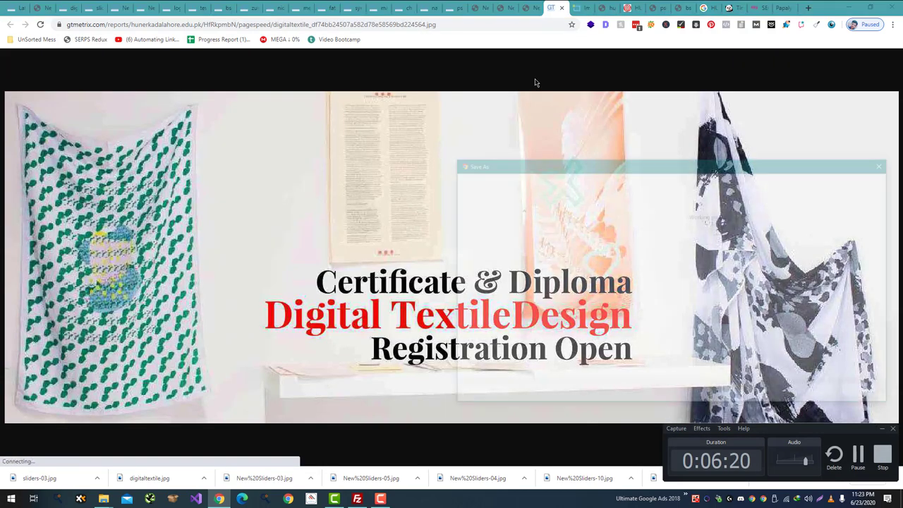
type("v")
key("ctrl+z")
key("Return")
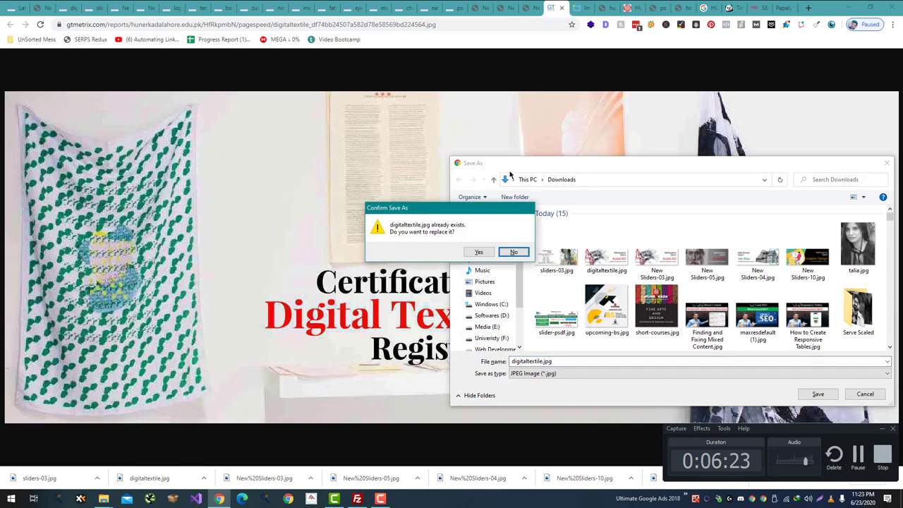
left_click(478, 252)
key("ctrl+w")
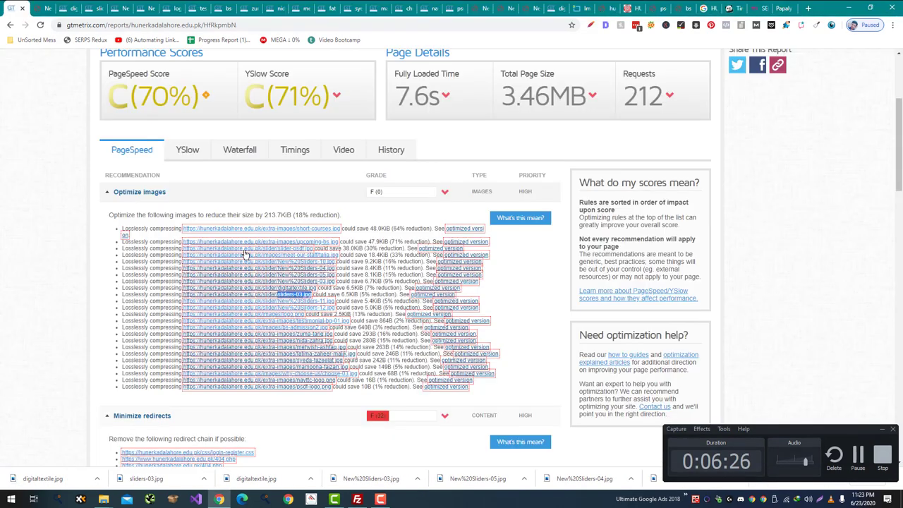
Upload New Sliders-03, -04, -05 and -10.jpg from Downloads to the server's /public_html/slider folder in FileZilla
key("alt+Tab")
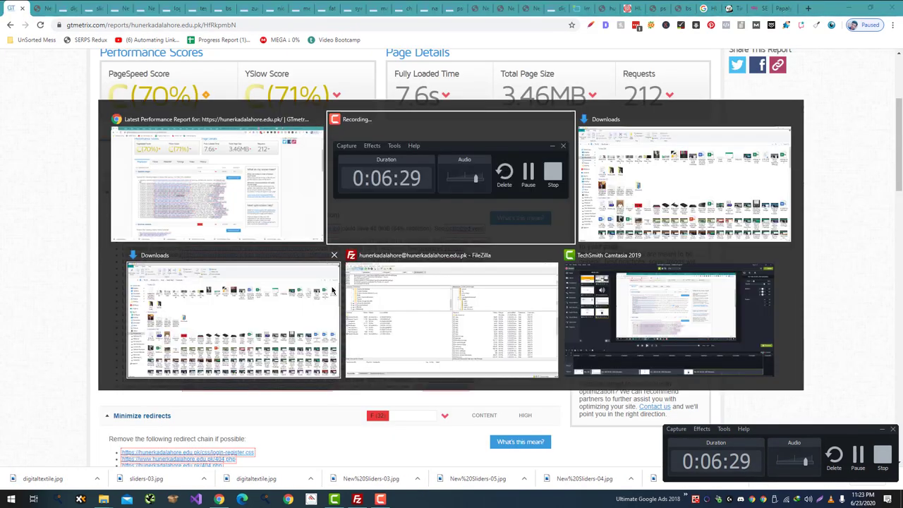
key("Right")
key("Right")
left_click(182, 130, "shift")
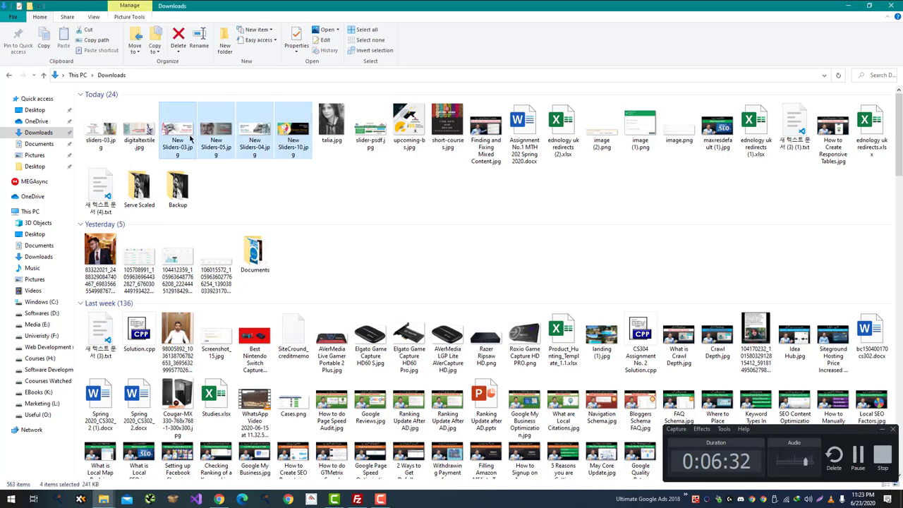
left_click(89, 137, "ctrl")
key("alt+Tab")
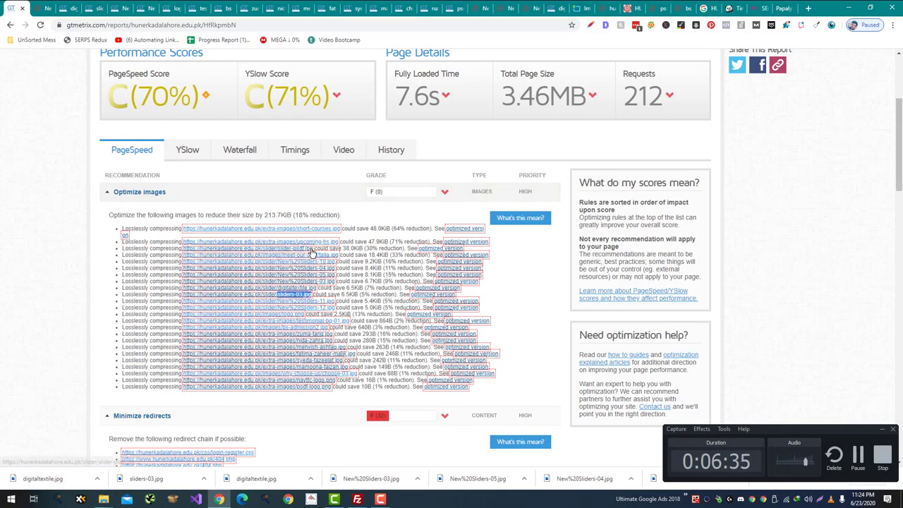
key("alt+Tab")
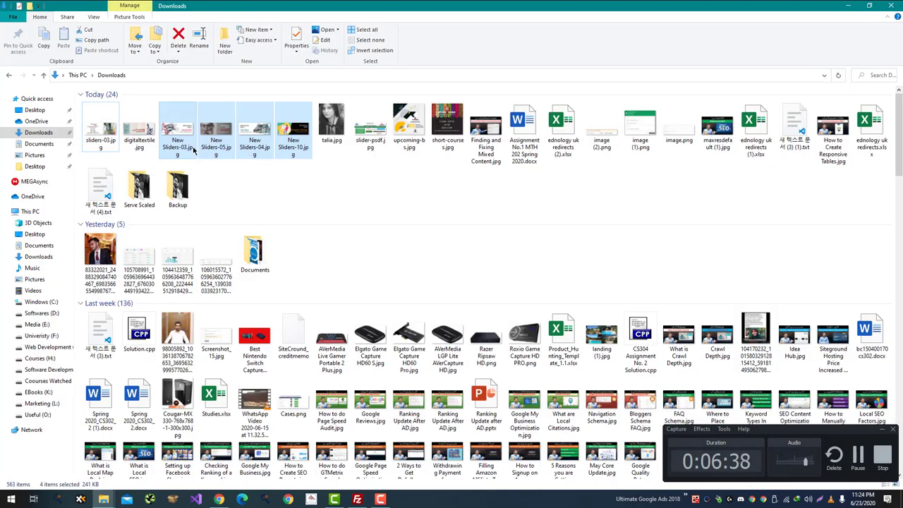
key("alt+Tab")
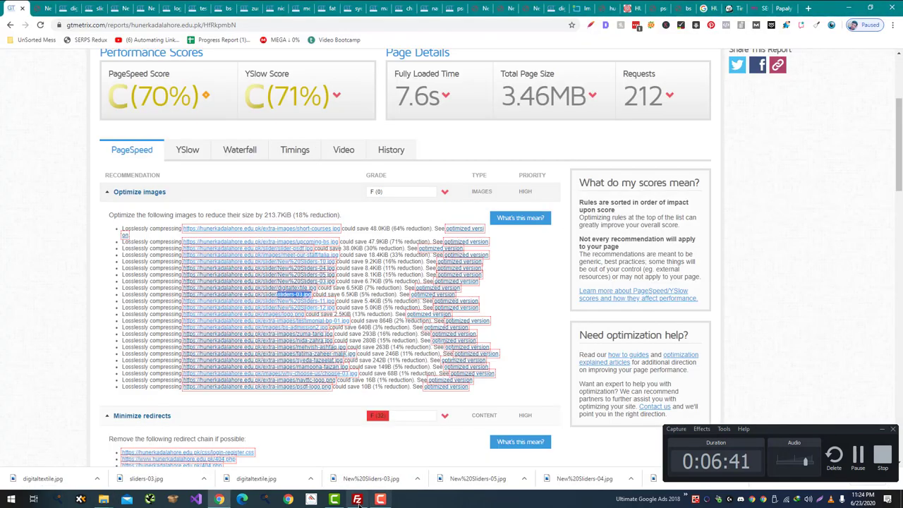
left_click(358, 500)
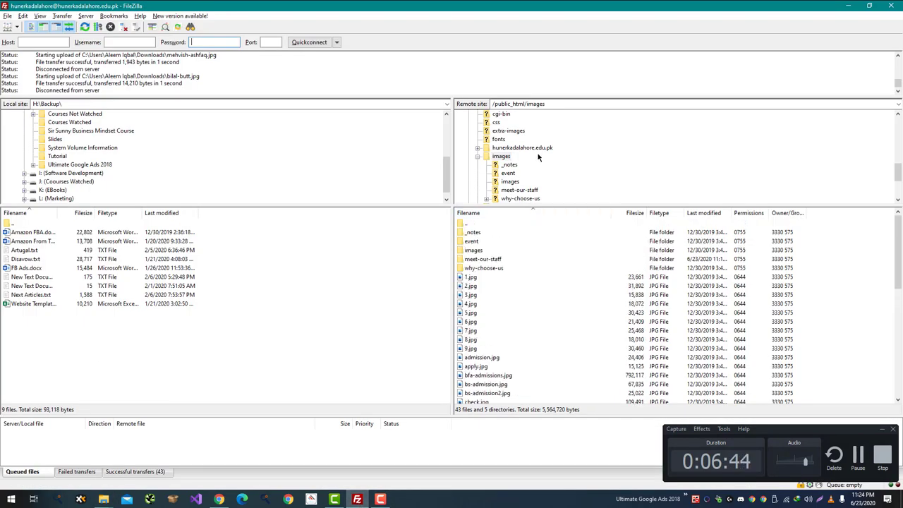
scroll(538, 156, "down", 3)
key("alt+Tab")
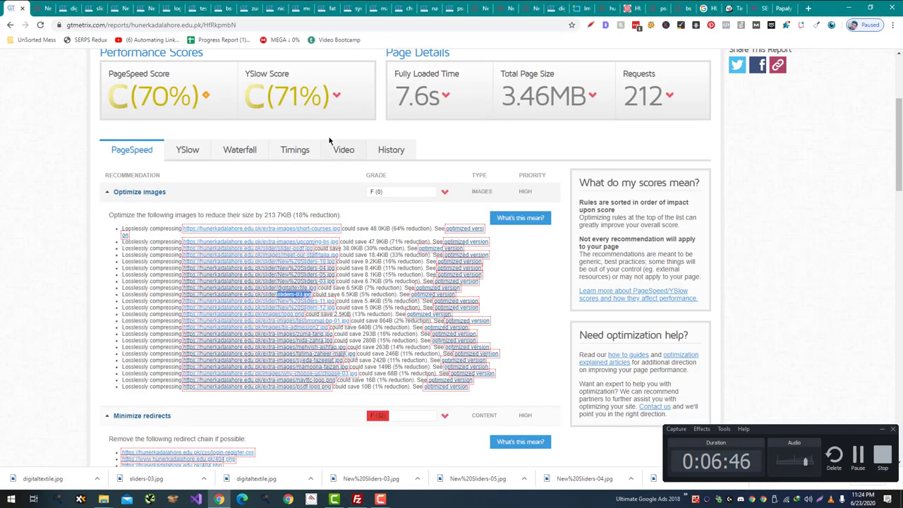
key("alt+Tab")
key("alt+Tab")
key("alt+Tab")
left_click_drag(312, 203, 566, 158)
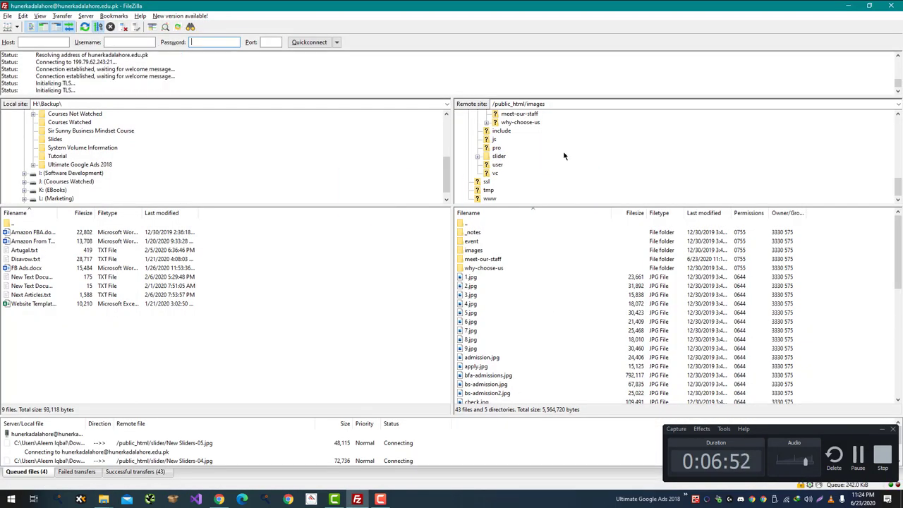
Check the report's image paths and upload short-courses.jpg from Downloads to the server's extra-images folder in FileZilla
key("alt+Tab")
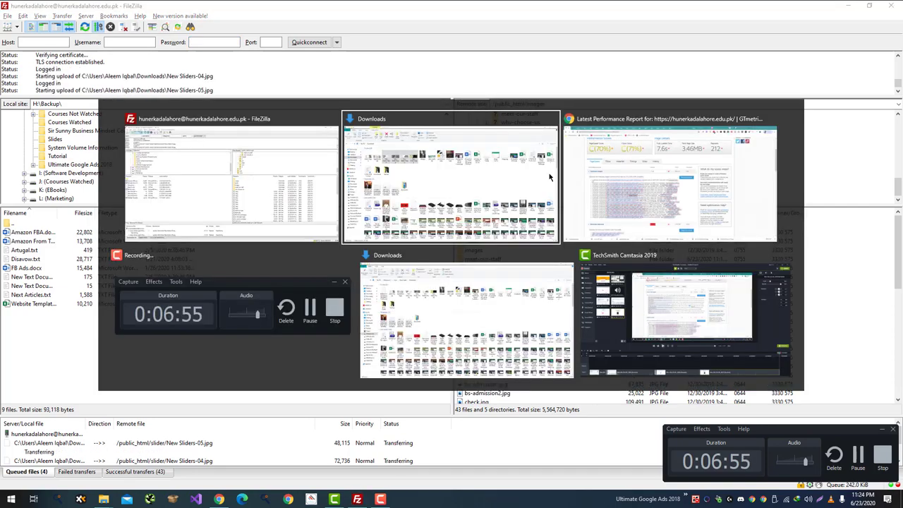
key("alt+Tab")
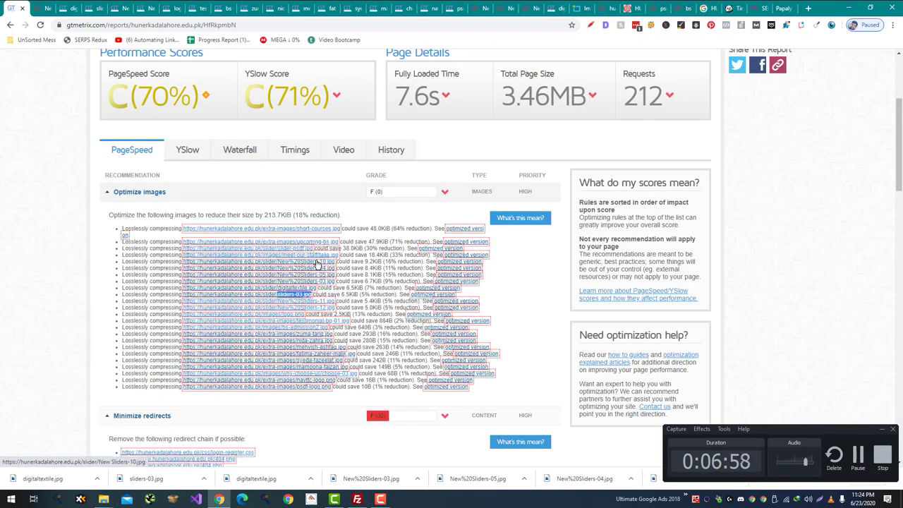
key("alt+Tab")
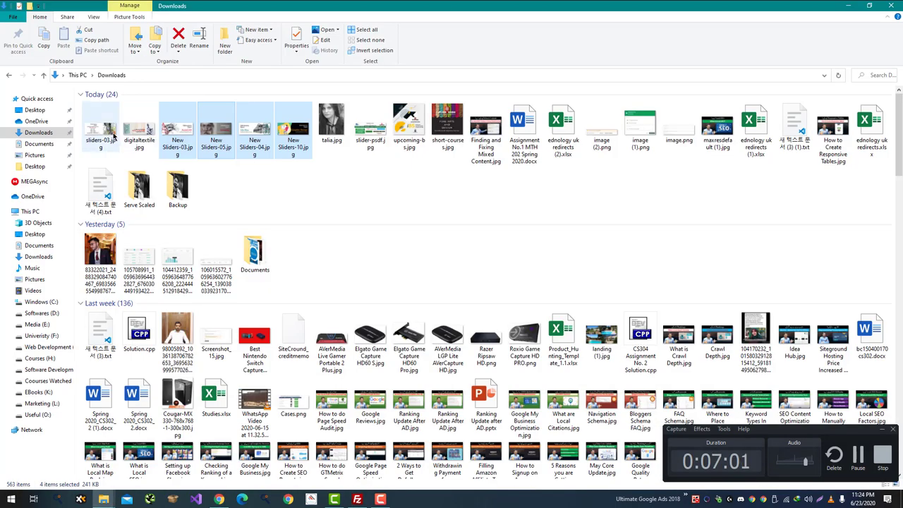
key("s")
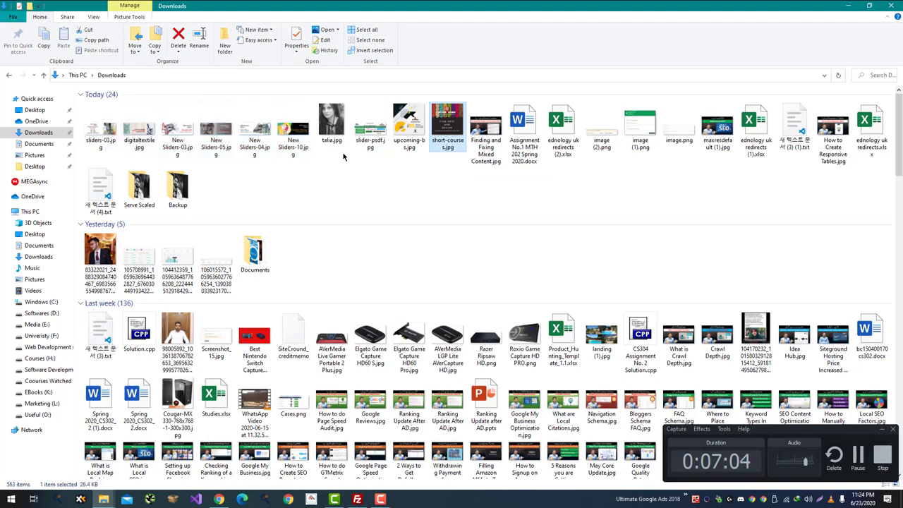
key("alt+Tab")
left_click(598, 179)
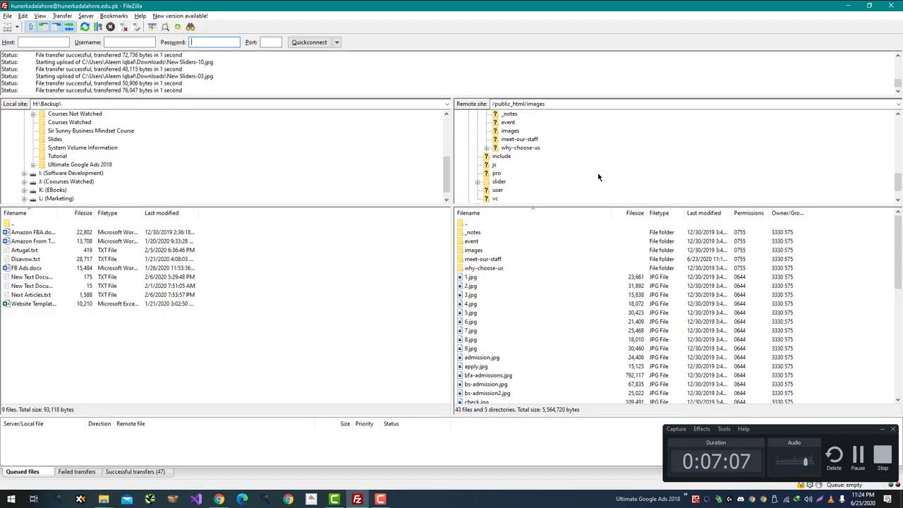
key("alt+Tab")
left_click(423, 172)
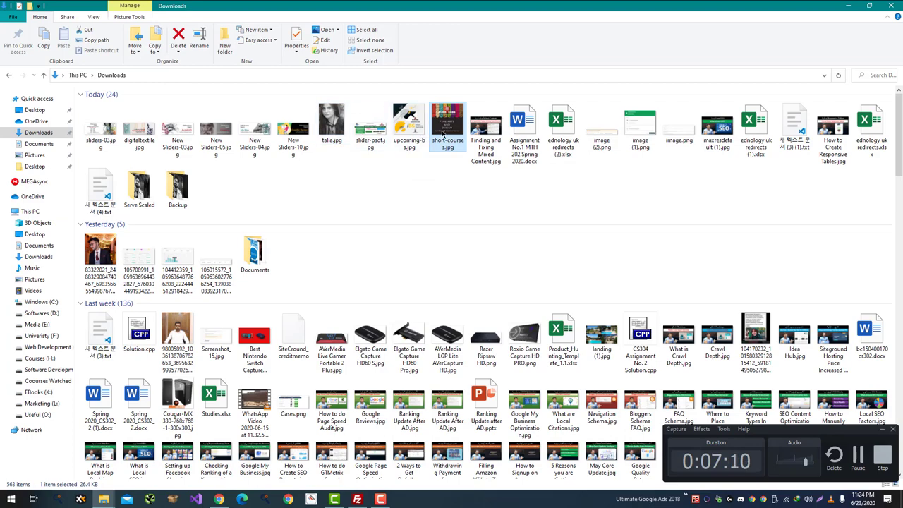
key("alt+Tab")
left_click_drag(443, 134, 534, 161)
Upload upcoming-bs.jpg from Downloads to /public_html/extra-images in FileZilla and return to the GTmetrix report
key("alt+Tab")
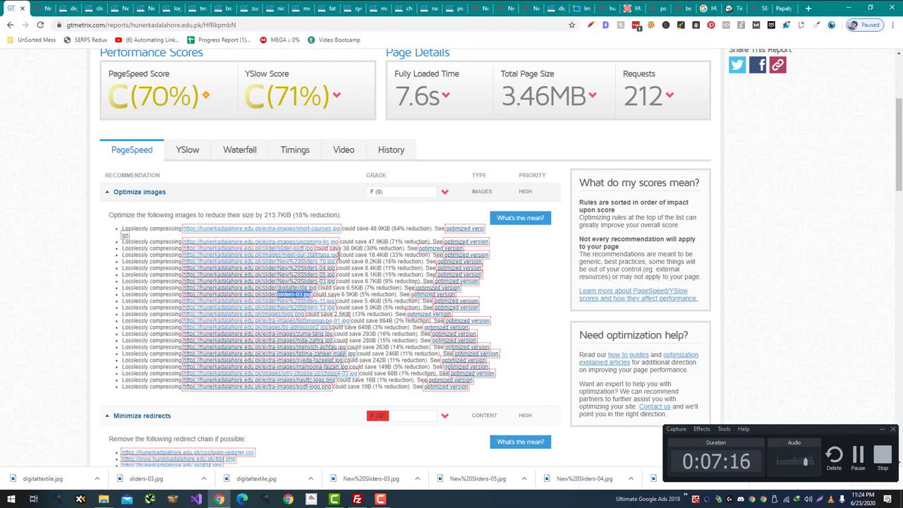
key("alt+Tab")
left_click(474, 138)
key("alt+Tab")
left_click_drag(405, 140, 565, 159)
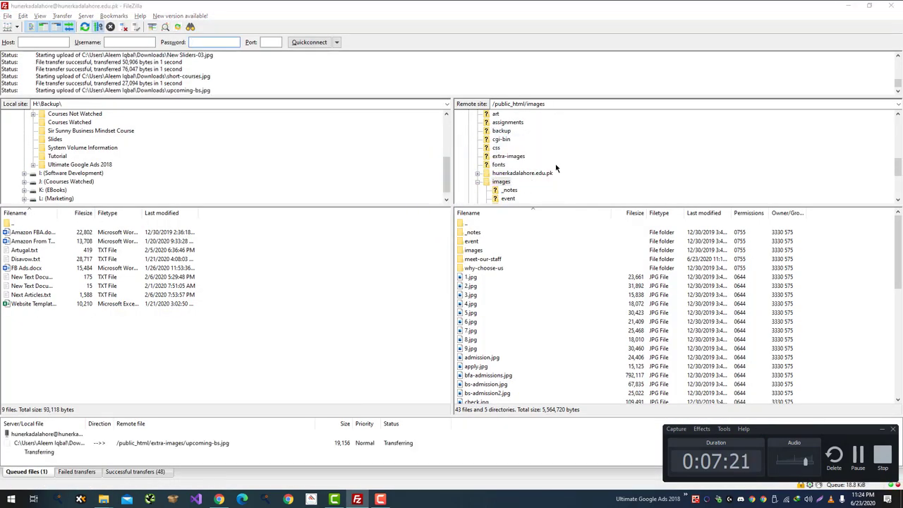
key("alt+Tab")
scroll(531, 147, "up", 3)
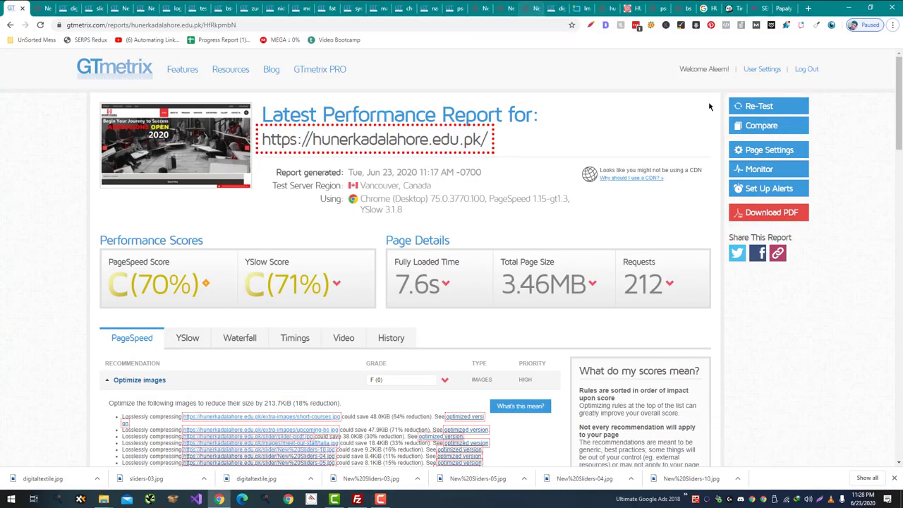
Re-test the page in GTmetrix and close the leftover image tabs beside the report
left_click(747, 107)
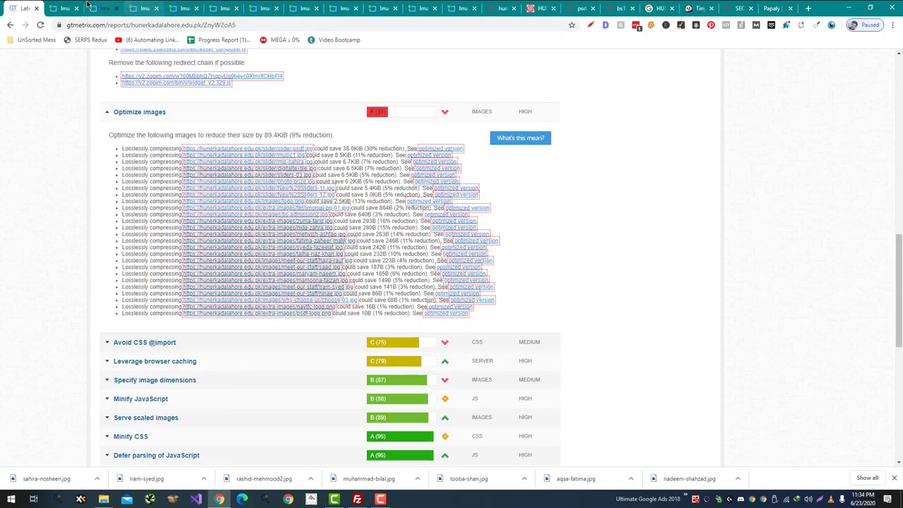
middle_click(65, 5)
middle_click(65, 4)
middle_click(64, 5)
middle_click(65, 5)
middle_click(65, 4)
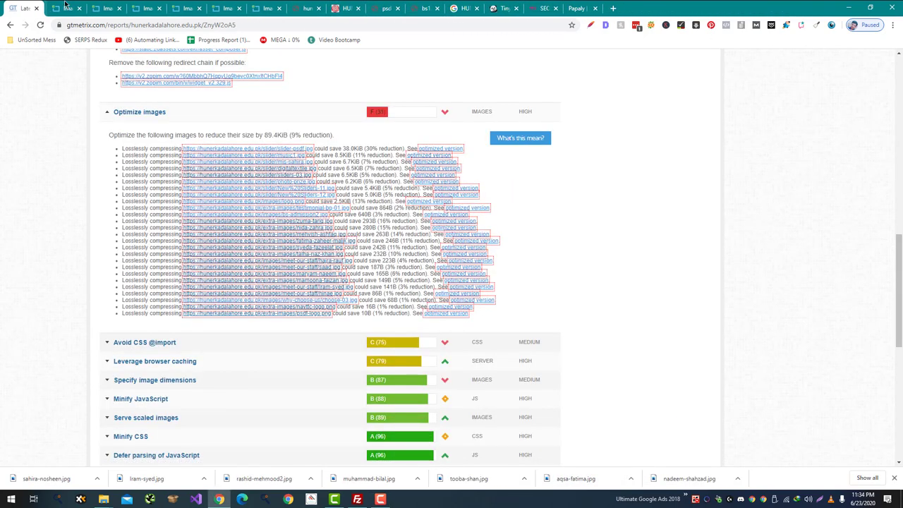
middle_click(65, 4)
middle_click(64, 7)
middle_click(63, 7)
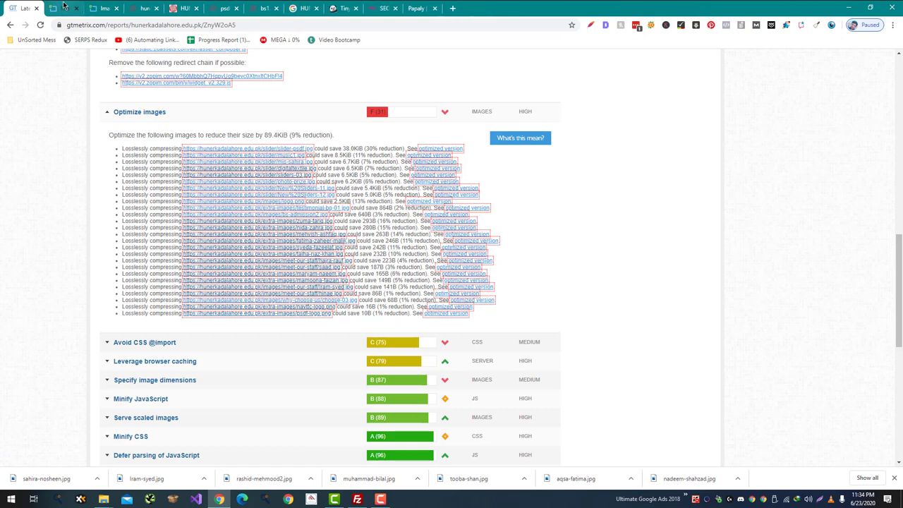
Open the optimized versions of the first flagged images, from slider-psdf.jpg through logo.png, in separate background tabs
middle_click(429, 149)
middle_click(429, 155)
middle_click(433, 164)
middle_click(435, 170)
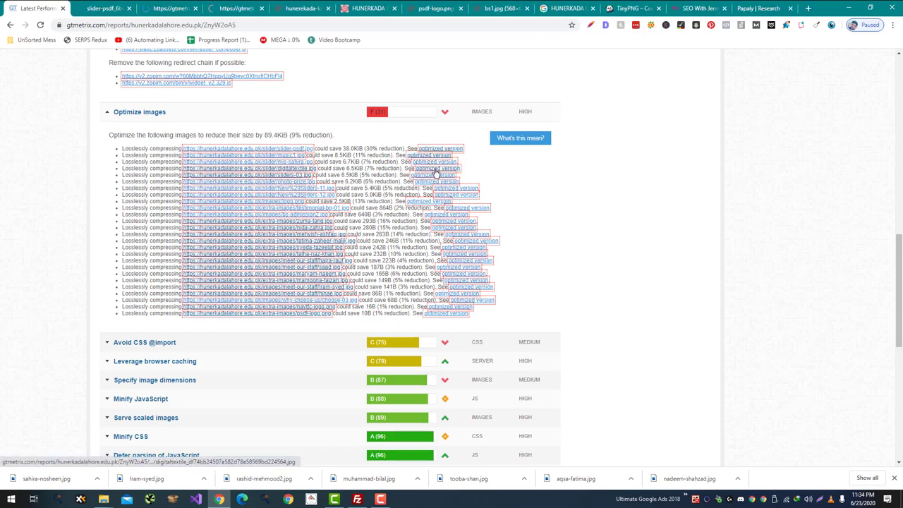
middle_click(437, 176)
middle_click(437, 181)
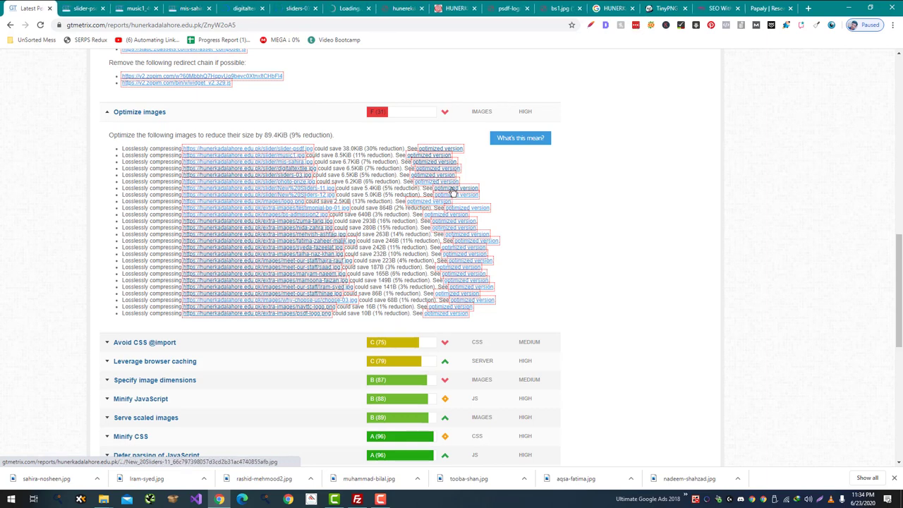
middle_click(453, 190)
middle_click(445, 201)
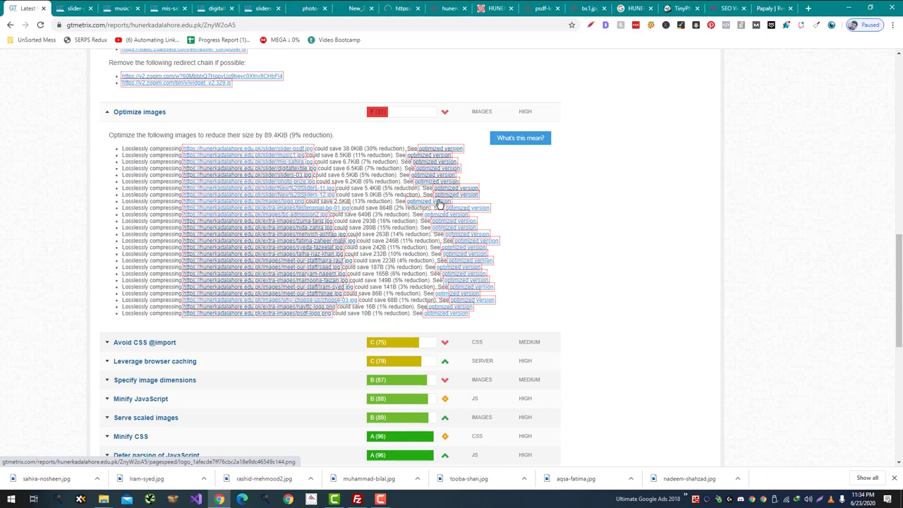
middle_click(468, 209)
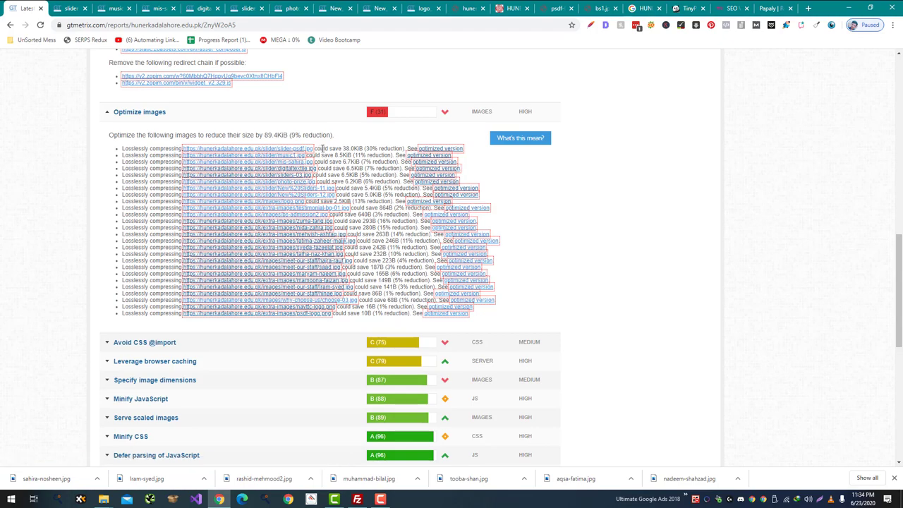
Save the optimized slider-psdf image to Downloads as slider-psdf.jpg and close its tab
left_click_drag(315, 148, 277, 149)
key("ctrl+Tab")
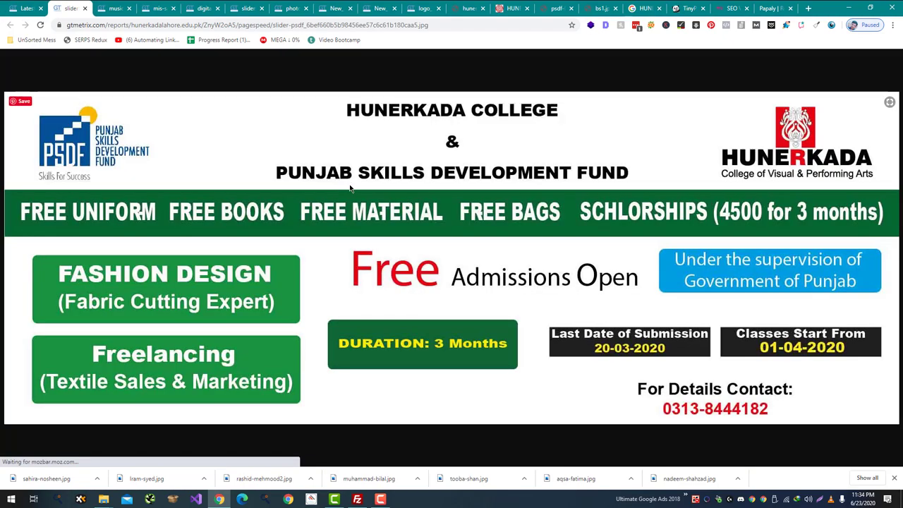
key("ctrl+s")
key("Return")
key("ctrl+w")
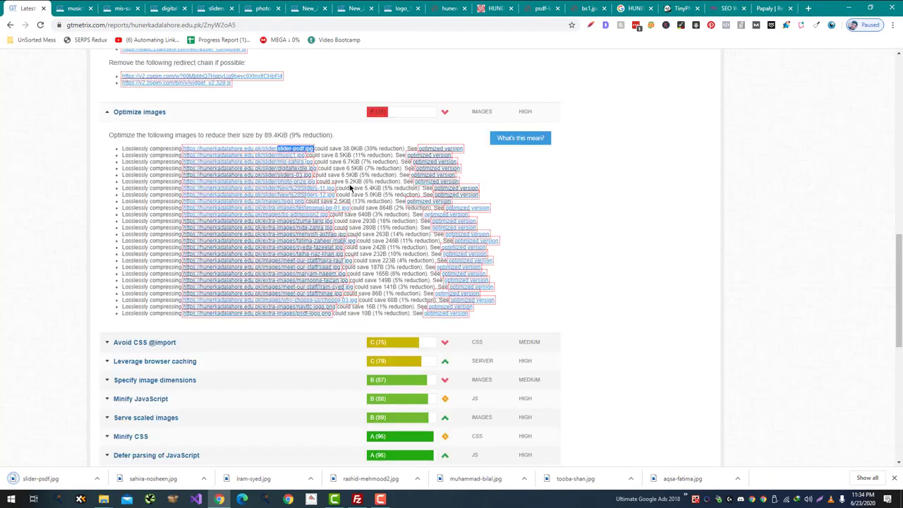
Save the optimized music1 image to Downloads as music1.jpg and close its tab
left_click_drag(305, 155, 282, 155)
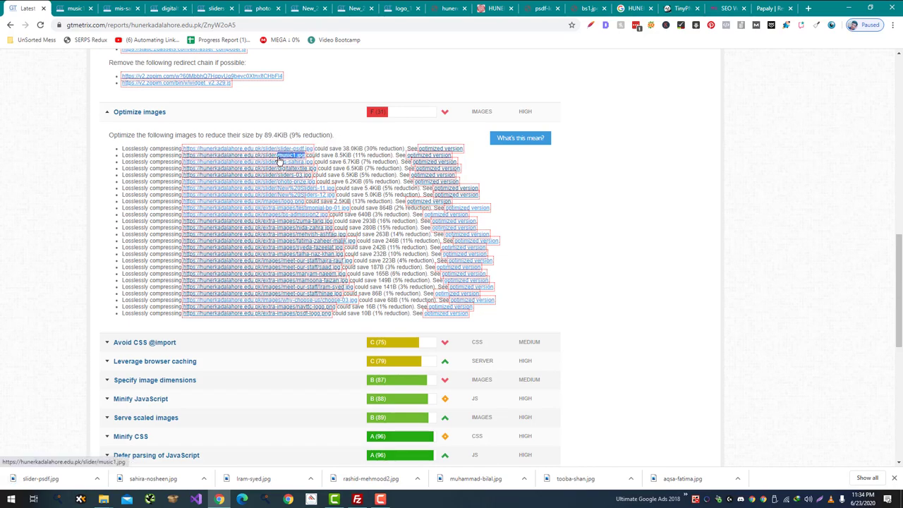
key("ctrl+Tab")
key("ctrl+s")
key("Return")
key("ctrl+w")
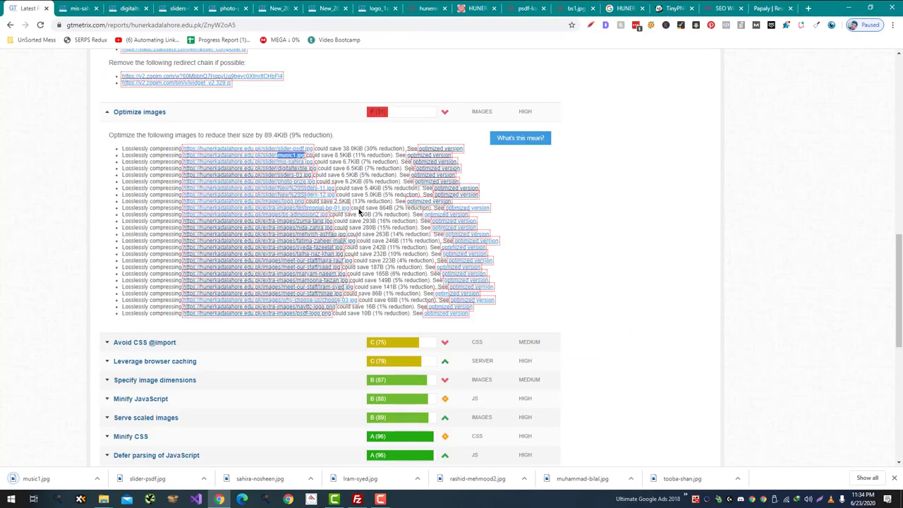
Save the optimized teacher's award announcement slider to Downloads under its original file name and close its tab
left_click_drag(311, 162, 279, 161)
key("ctrl+Tab")
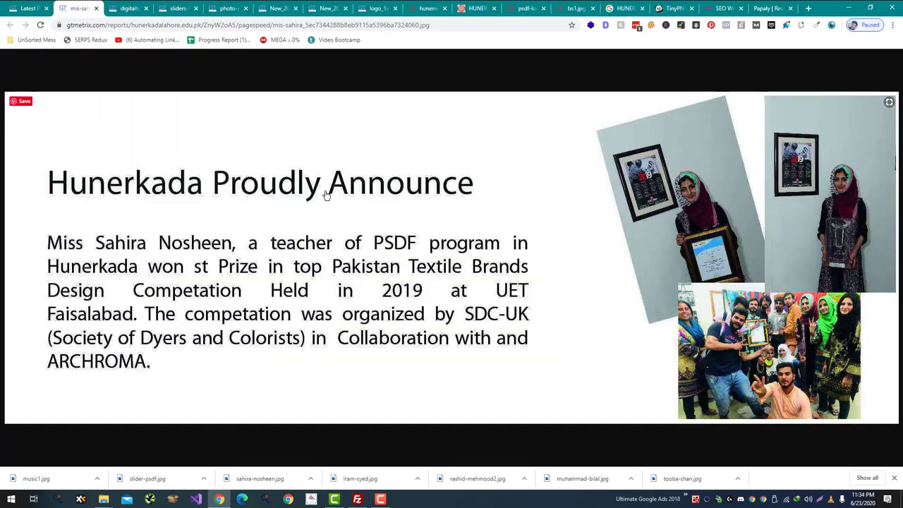
key("ctrl+s")
key("Return")
key("ctrl+w")
key("ctrl+shift+Tab")
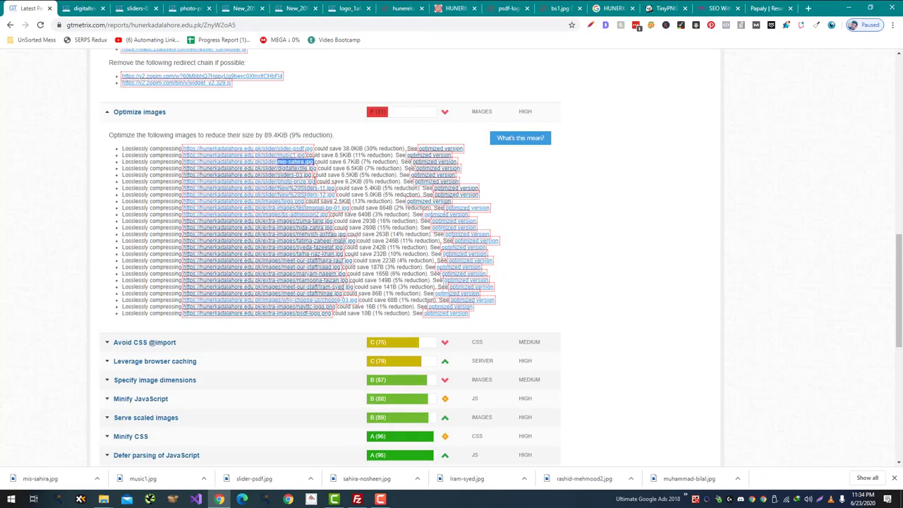
Save the optimized digital textile slider to Downloads as digitaltextile.jpg and close its tab
key("ctrl+Tab")
key("ctrl+s")
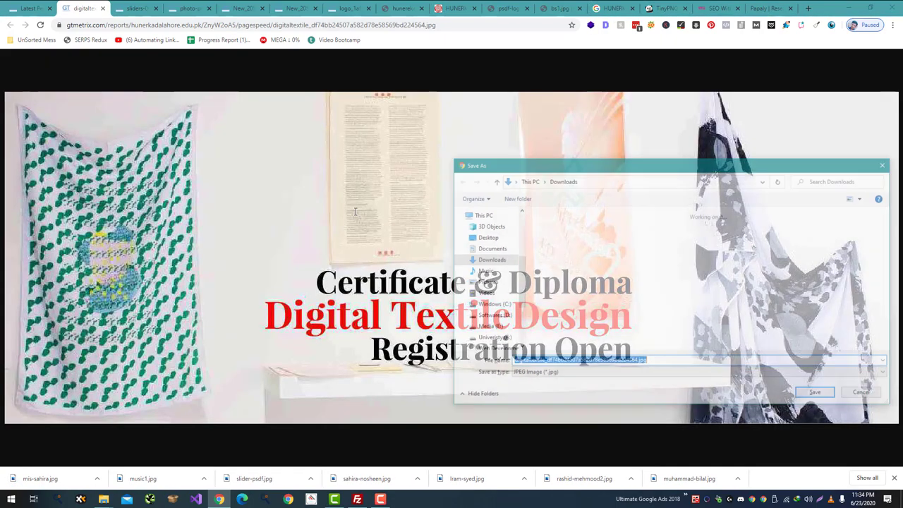
key("Return")
key("ctrl+w")
key("ctrl+shift+Tab")
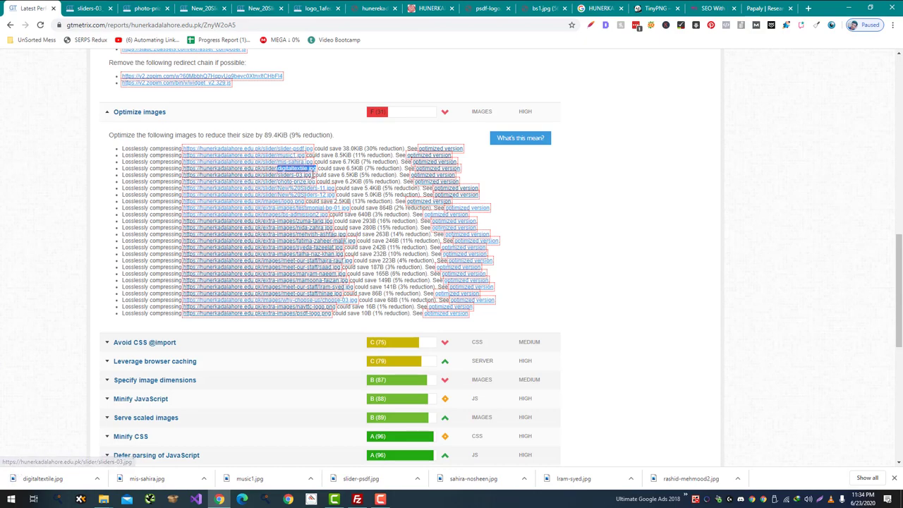
Save the optimized fine arts and design slider to Downloads as sliders-03.jpg and close its tab
key("ctrl+Tab")
key("ctrl+s")
key("Return")
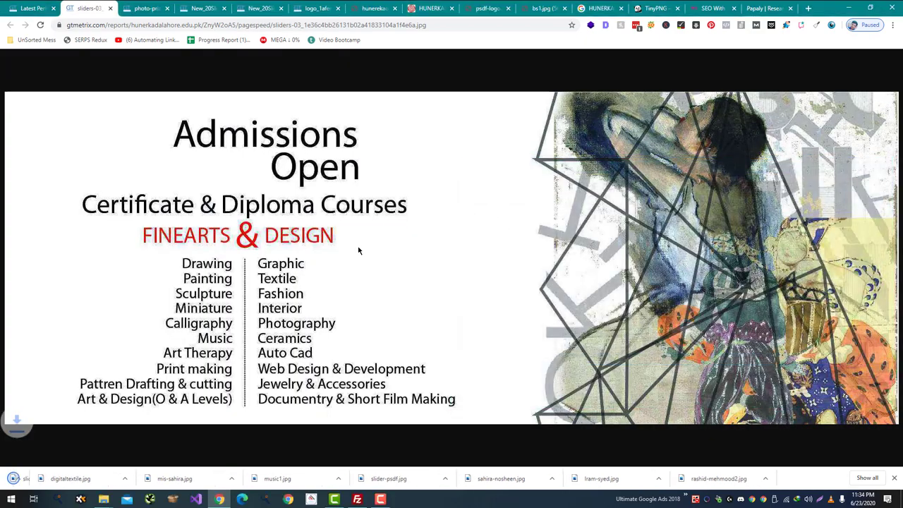
key("ctrl+w")
key("ctrl+shift+Tab")
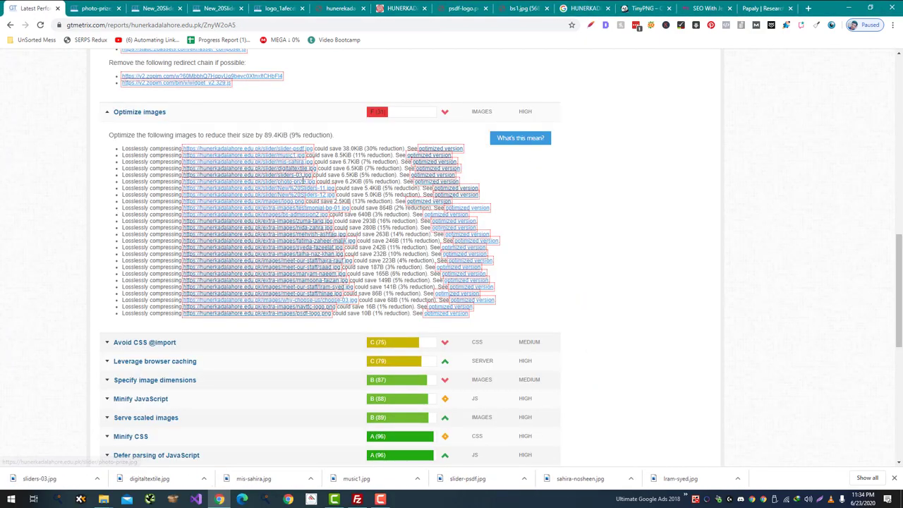
Save the optimized photography prize slider to Downloads as photo-prize.jpg and close its tab
key("ctrl+Tab")
key("ctrl+s")
key("Return")
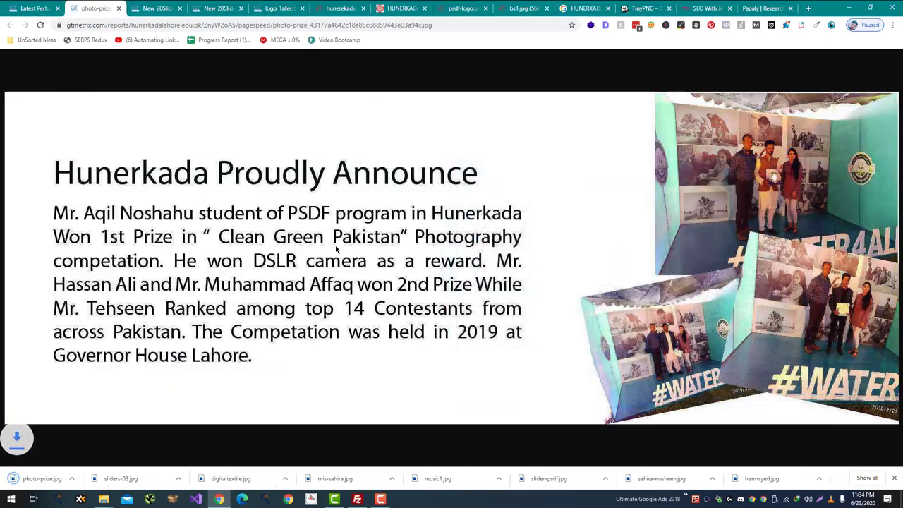
key("ctrl+w")
Save the optimized Textile Design slider to Downloads as New Sliders-11.jpg, with a space replacing %20, and close its tab
left_click_drag(335, 189, 279, 186)
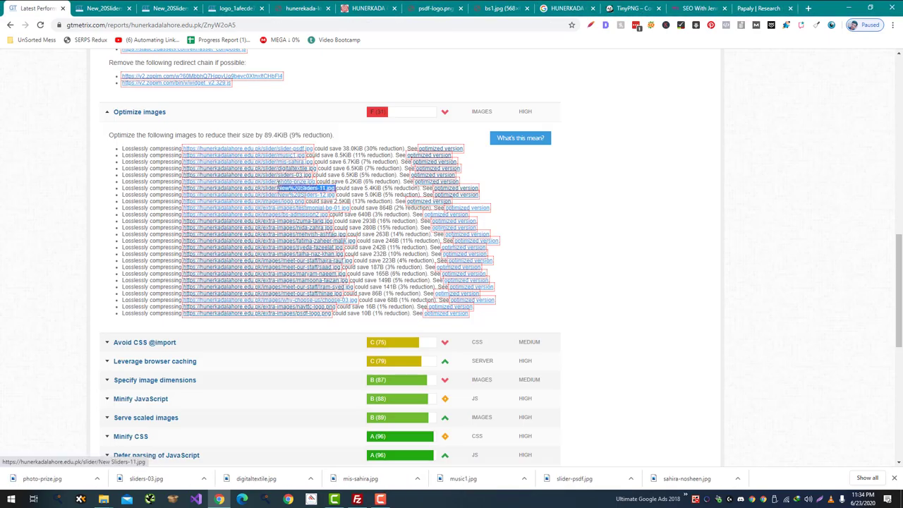
key("ctrl+Tab")
key("ctrl+s")
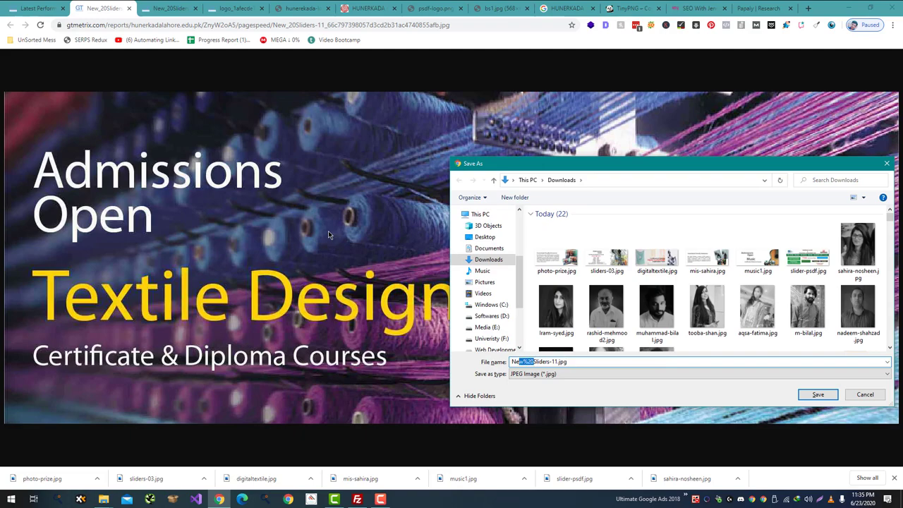
key("Return")
key("ctrl+w")
key("ctrl+Tab")
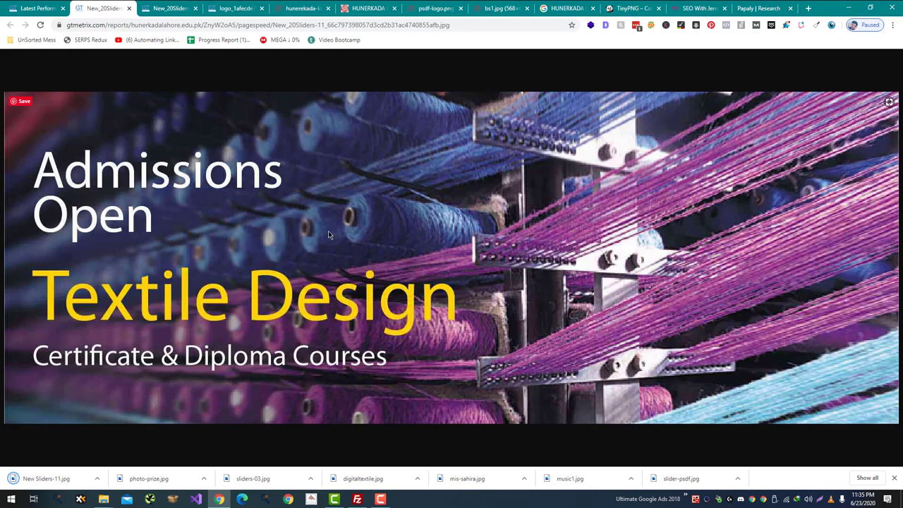
key("ctrl+s")
key("Escape")
key("ctrl+w")
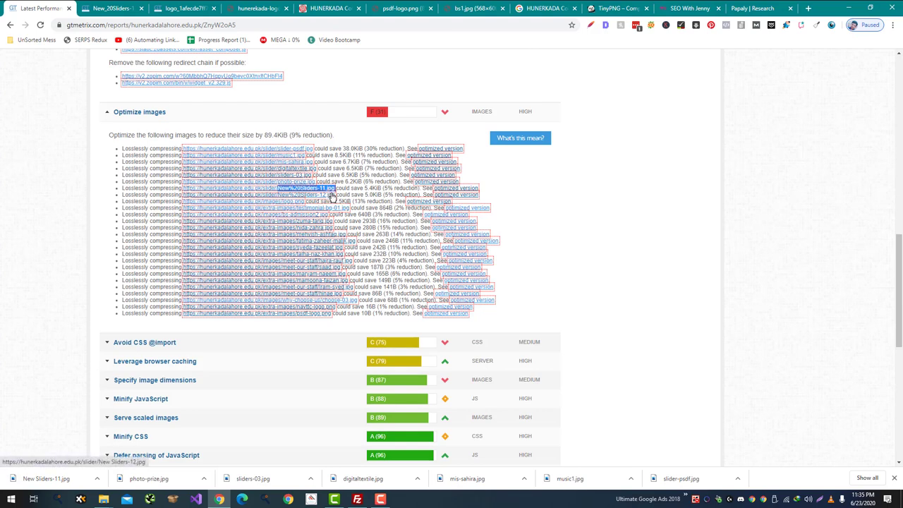
Save the optimized BS degree programme slider to Downloads as New Sliders-12.jpg and close its tab
key("ctrl+Tab")
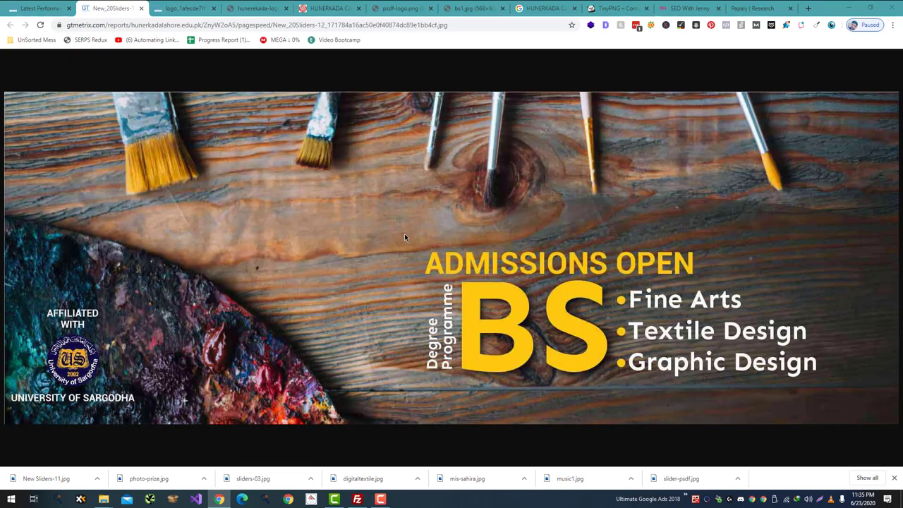
key("ctrl+s")
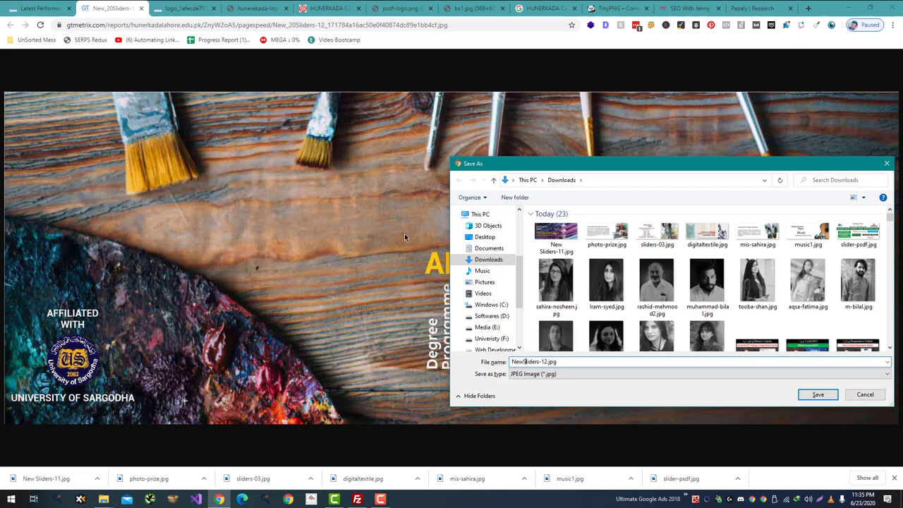
key("Return")
key("ctrl+w")
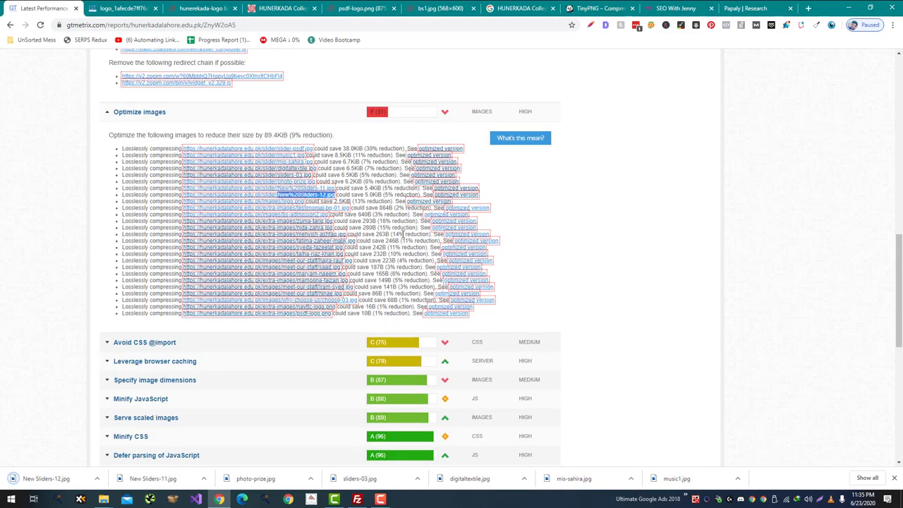
Save the optimized logo image to Downloads as logo.png
left_click_drag(305, 201, 290, 200)
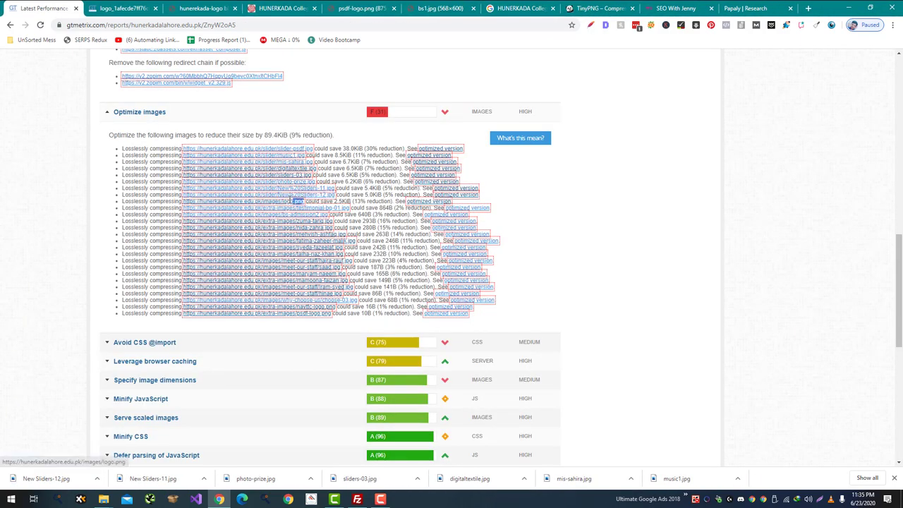
key("ctrl+Tab")
key("ctrl+s")
key("Return")
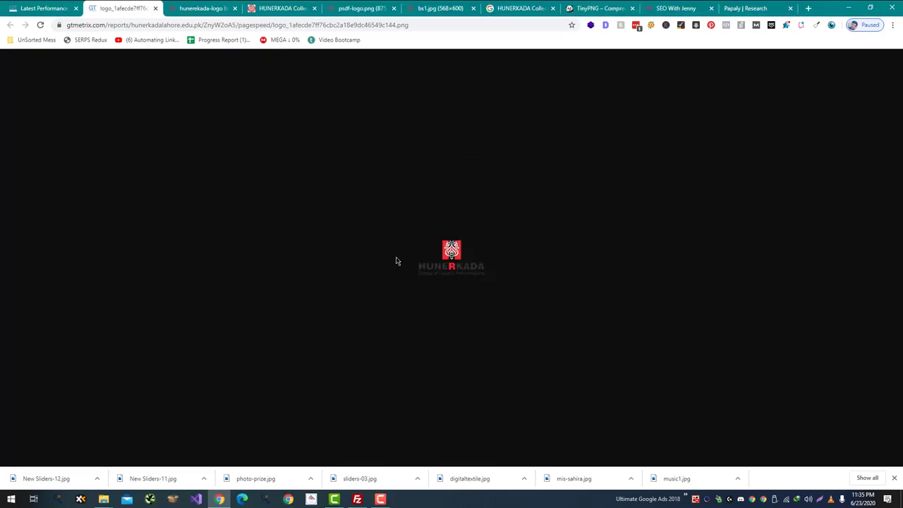
Upload the eight slider images from New Sliders-12.jpg through slider-psdf.jpg in Downloads to the server's /public_html/slider folder in FileZilla
key("alt+Tab")
key("alt+Tab")
key("alt+Tab")
key("alt+Tab")
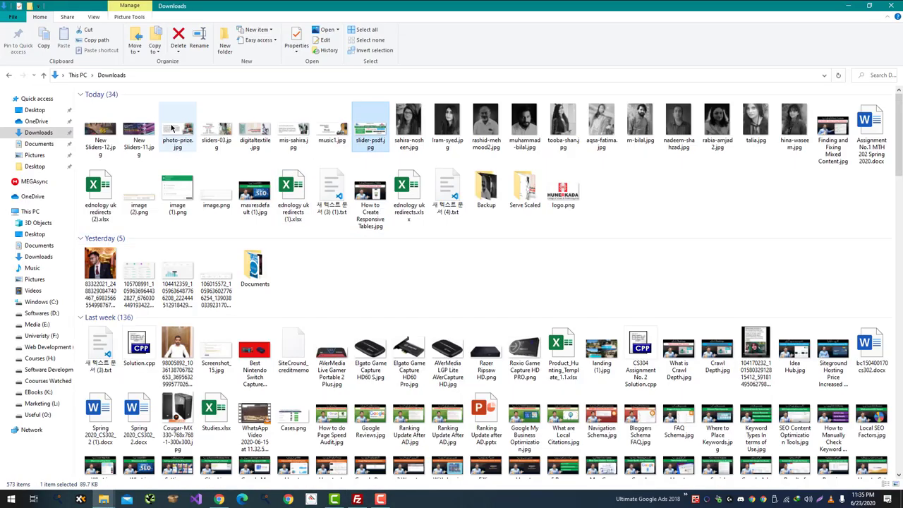
left_click(90, 138, "shift")
key("alt+Tab")
key("alt+Tab")
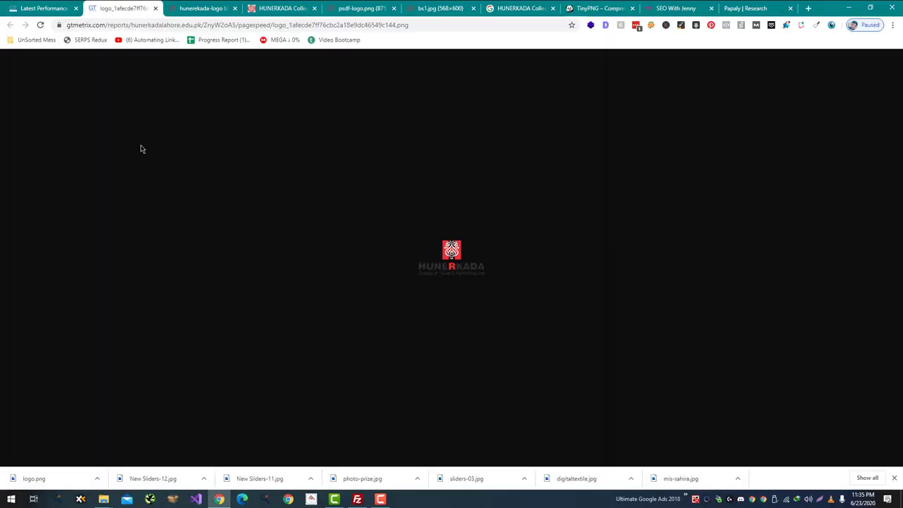
key("ctrl+shift+Tab")
key("alt+Tab")
key("alt+Tab")
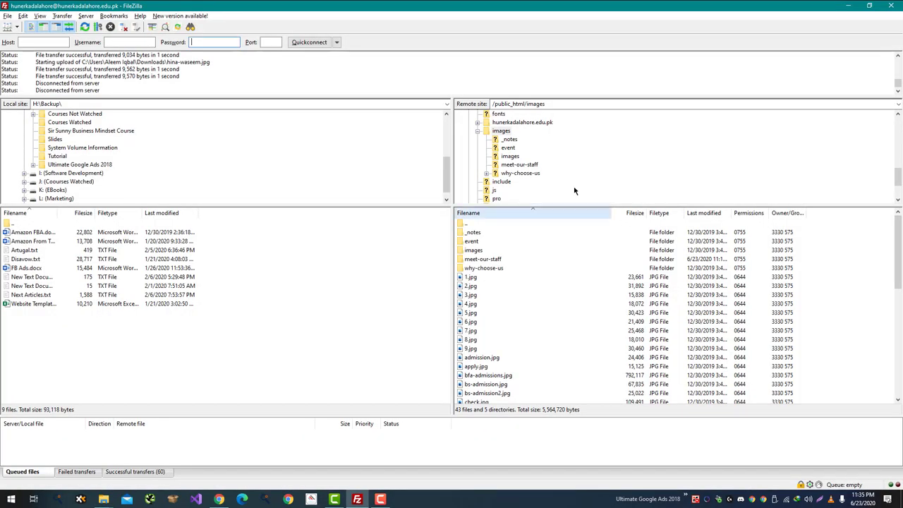
scroll(570, 164, "up", 3)
scroll(570, 168, "down", 5)
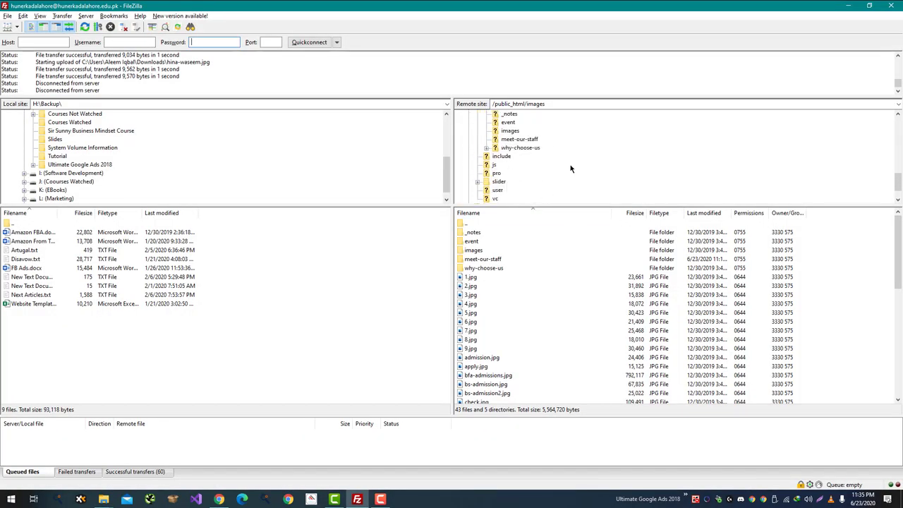
key("alt+Tab")
left_click_drag(292, 132, 499, 189)
Review the GTmetrix report's scores and recommendations, and check the upload progress in FileZilla
key("alt+Tab")
key("alt+Tab")
key("alt+Tab")
key("alt+Tab")
key("alt+Tab")
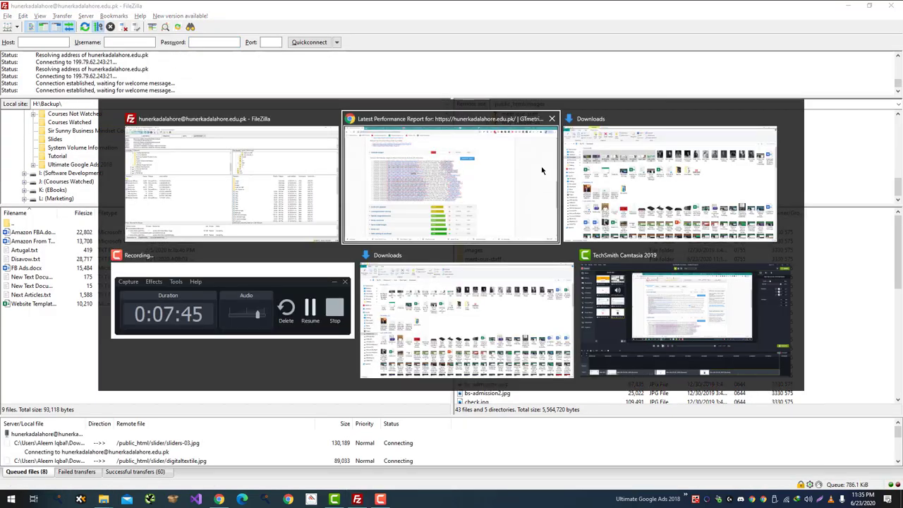
scroll(477, 207, "up", 7)
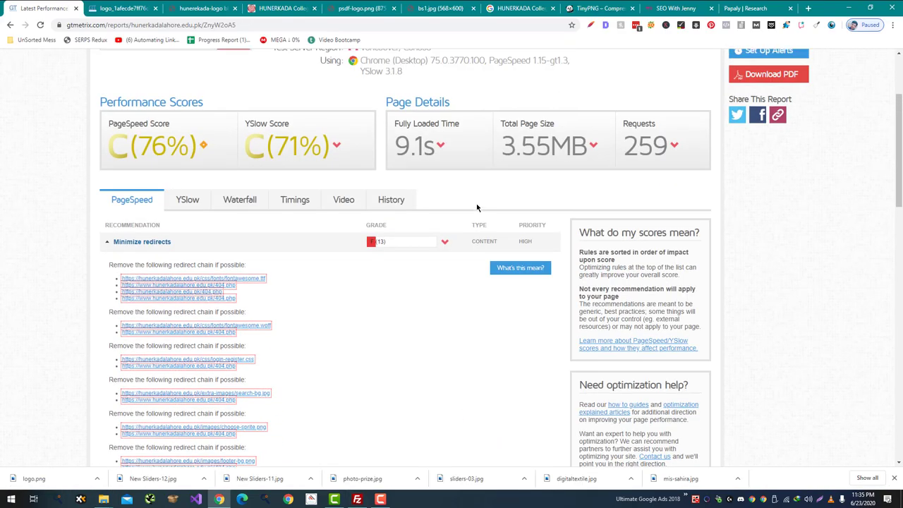
scroll(476, 207, "down", 6)
scroll(477, 207, "up", 5)
key("alt+Tab")
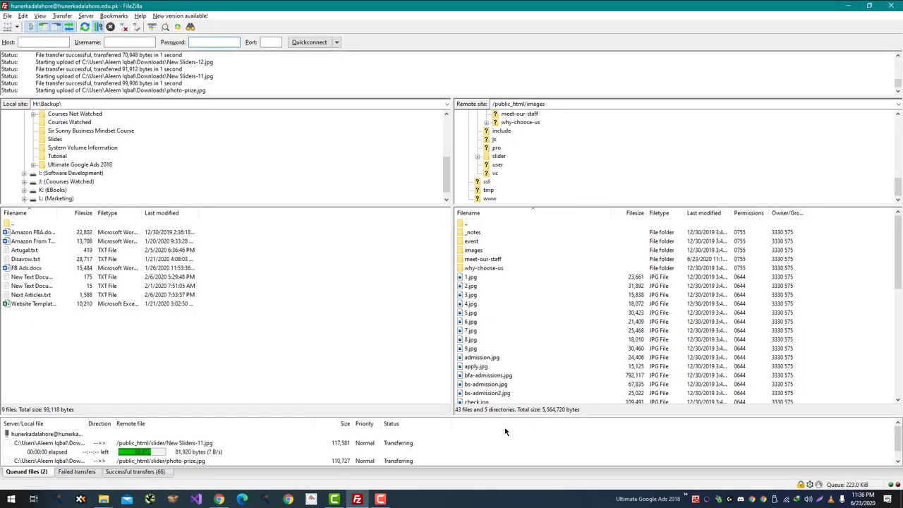
key("alt+Tab")
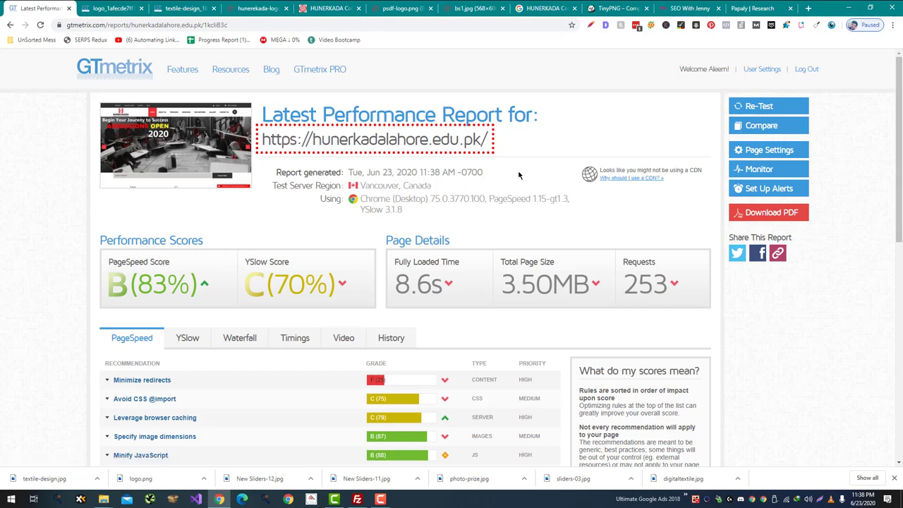
left_click(381, 500)
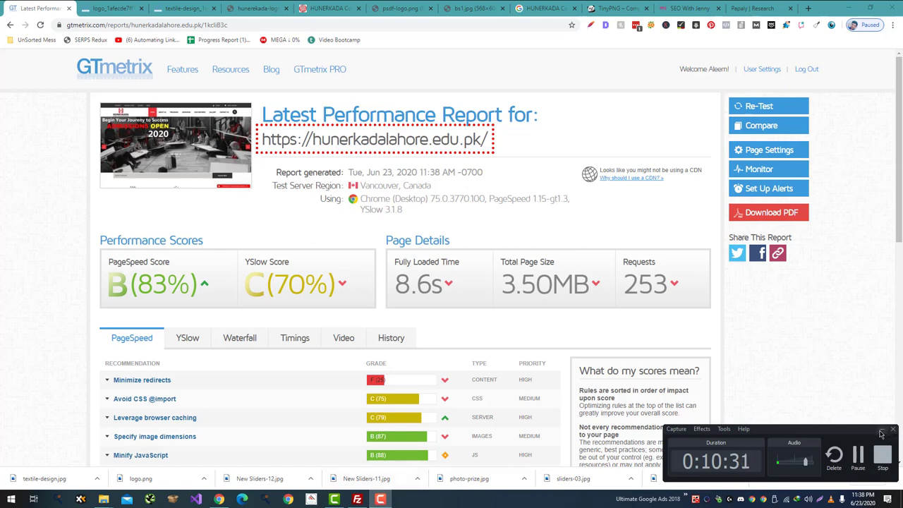
left_click(881, 431)
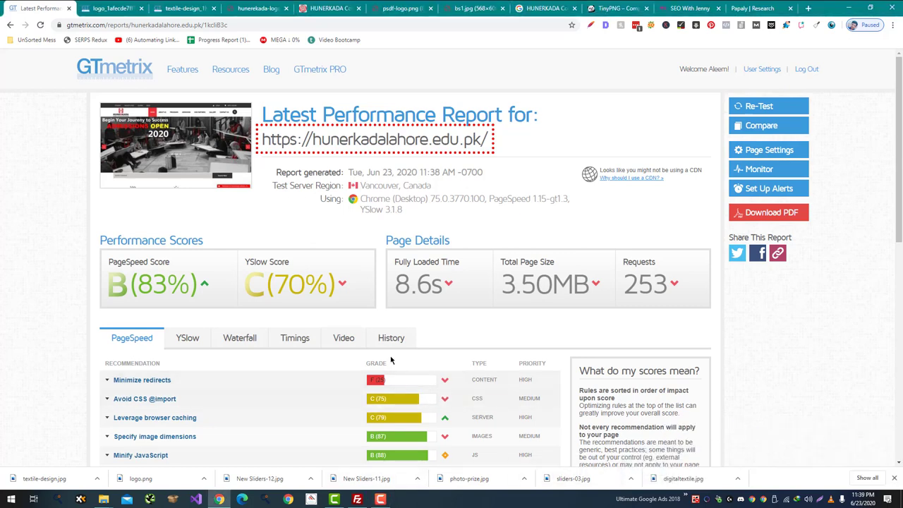
Expand the Minimize redirects recommendation in the GTmetrix report and examine the listed redirect chains
left_click(381, 382)
scroll(381, 368, "down", 2)
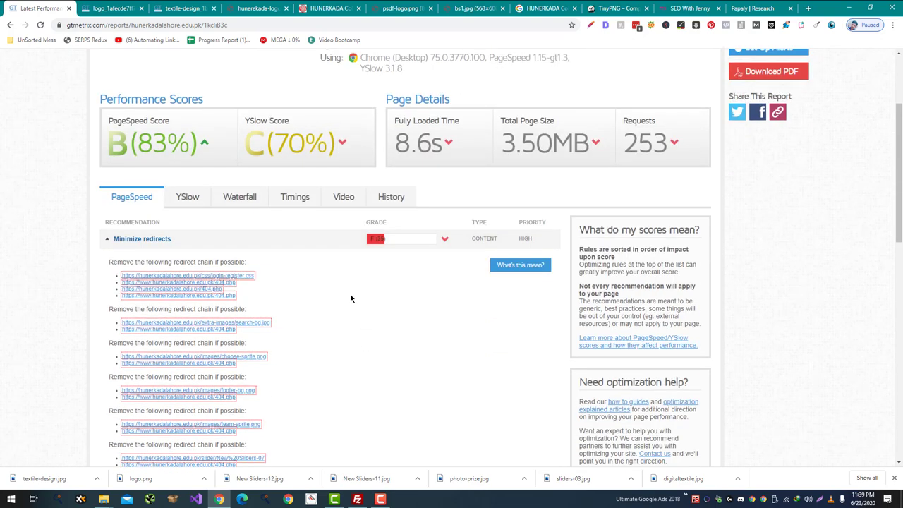
key("alt+Tab")
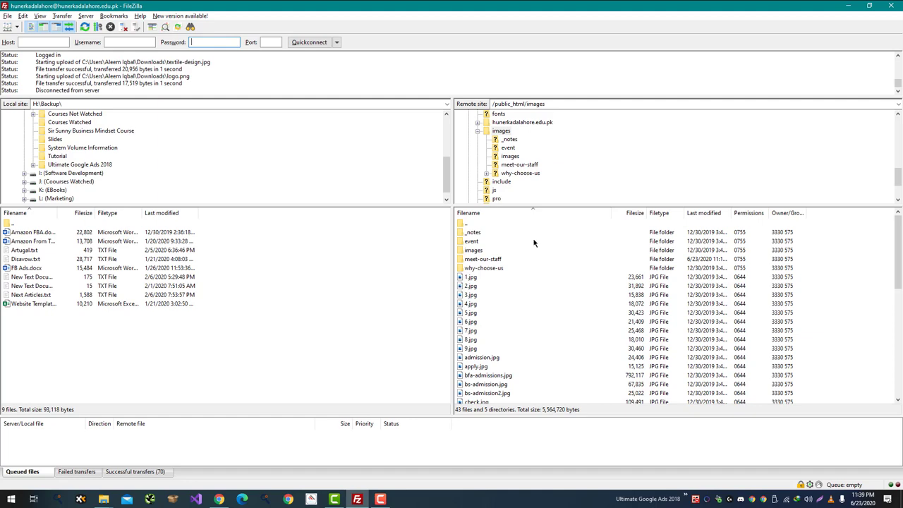
key("alt+Tab")
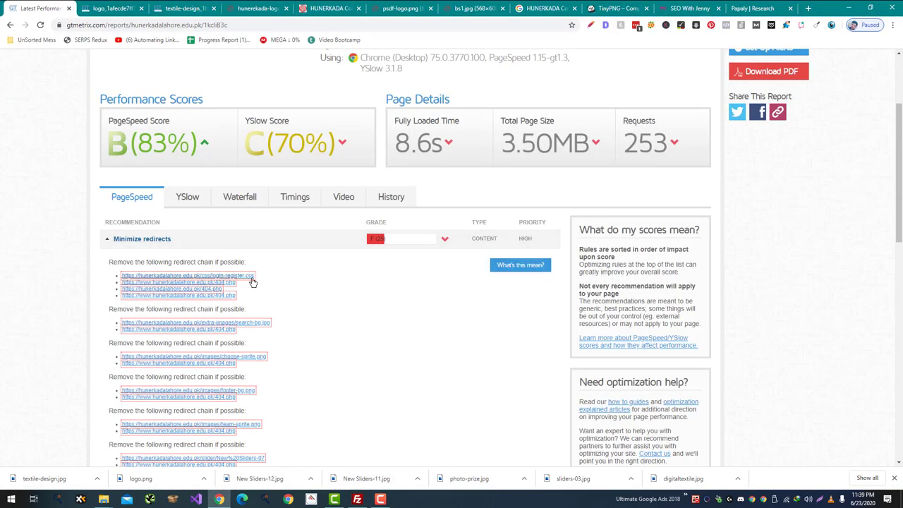
Switch to FileZilla and open the server's /public_html/css folder, the location of the first redirected file in the report
key("alt+Tab")
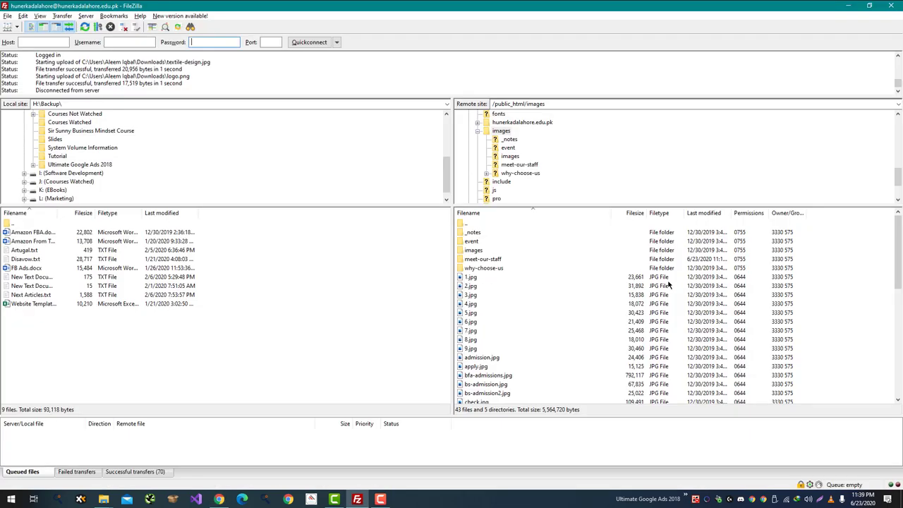
scroll(536, 165, "up", 5)
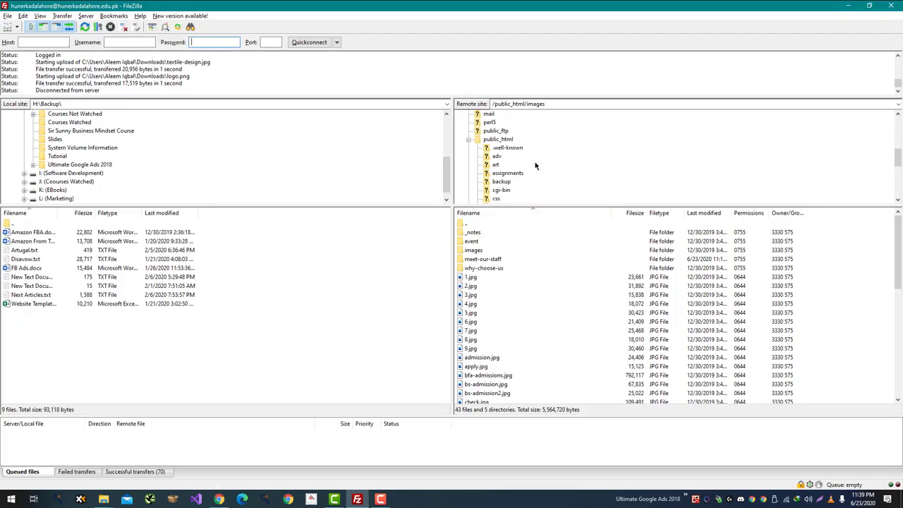
scroll(535, 165, "down", 3)
key("alt+Tab")
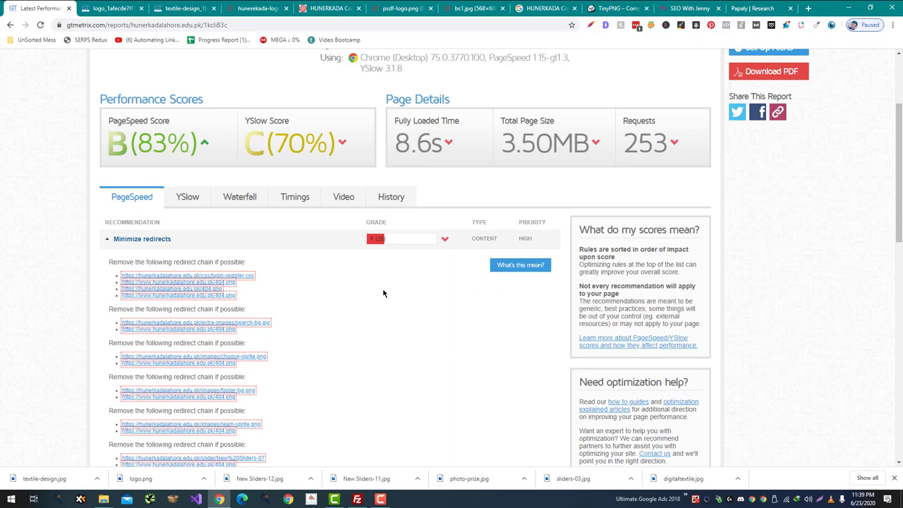
key("alt+Tab")
key("alt+Tab")
key("alt+Tab")
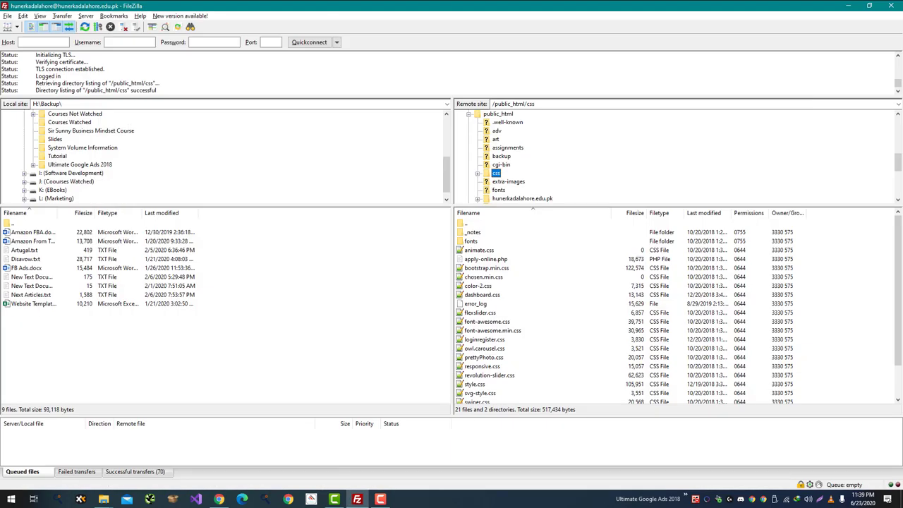
Create a new text document on the desktop and rename it login-register.css, the file name from the first redirect chain
key("super+d")
right_click(299, 247)
mouse_move(397, 345)
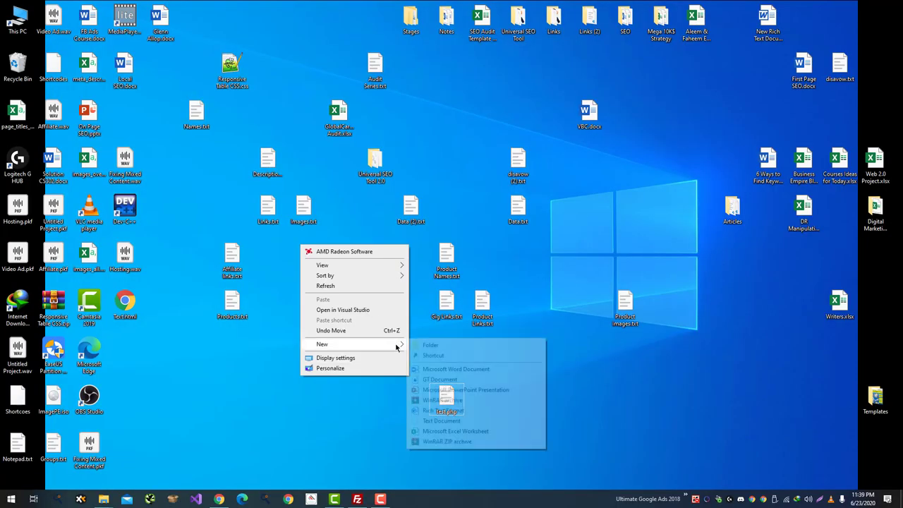
left_click(460, 412)
key("alt+Tab")
key("alt+Tab")
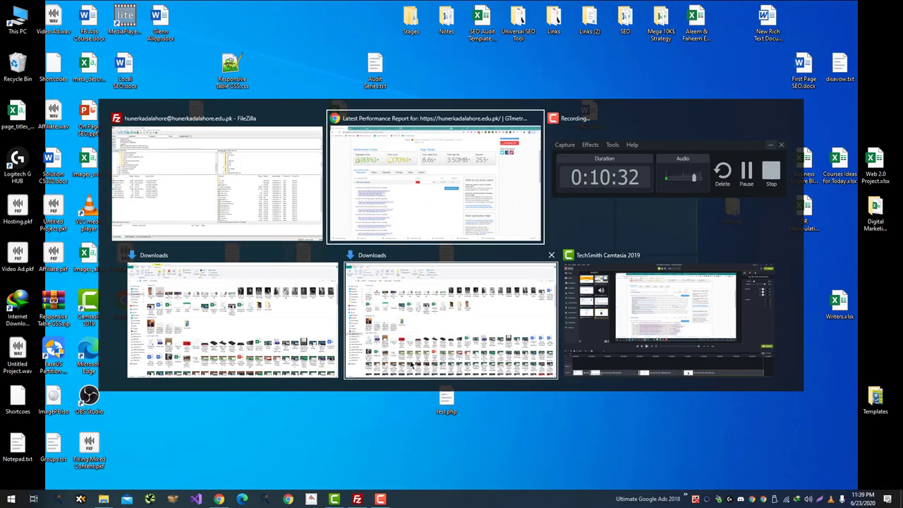
left_click_drag(265, 276, 216, 277)
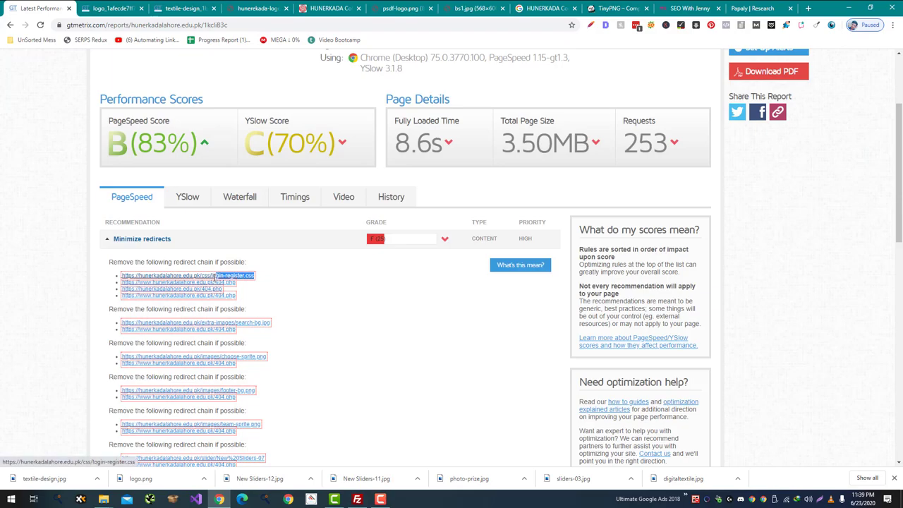
key("super+d")
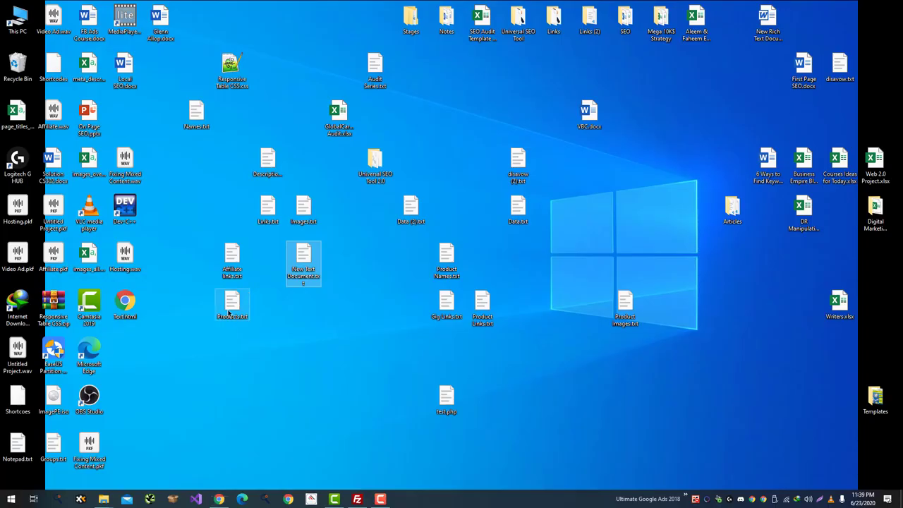
key("ctrl+a")
type("login-register.css")
key("Return")
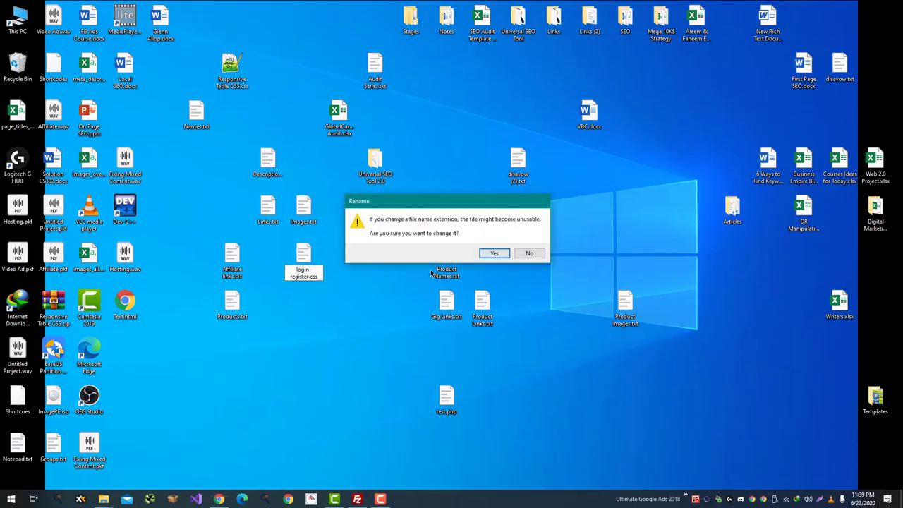
left_click(494, 254)
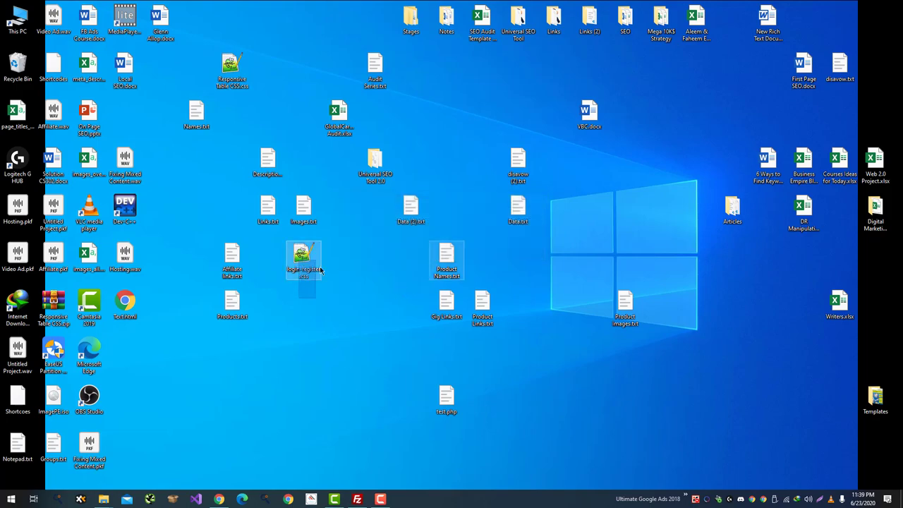
Upload login-register.css from the desktop to the server's /public_html/css folder in FileZilla and return to the GTmetrix report
key("alt+Tab")
left_click_drag(313, 344, 522, 346)
key("alt+Tab")
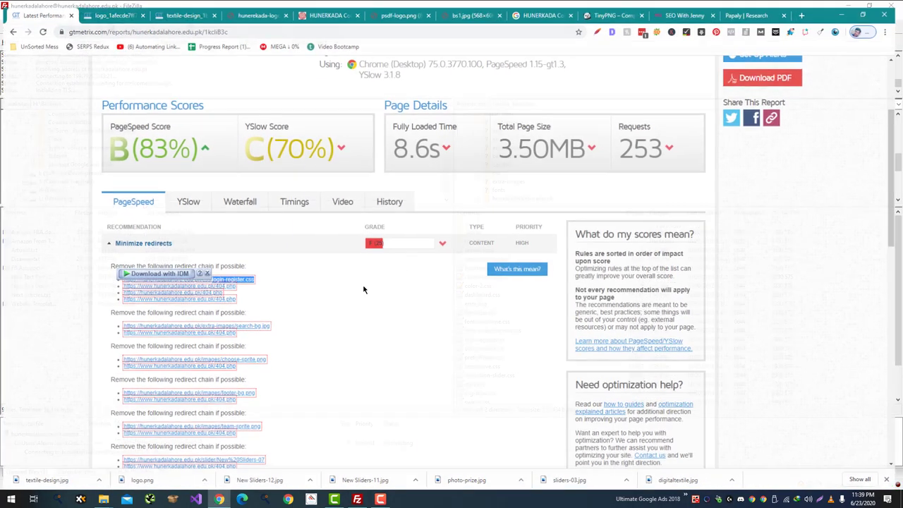
Create a new GT Document on the desktop and name it search-bg.jpg, using the name from the report's second redirect chain
scroll(318, 288, "down", 2)
left_click_drag(275, 232, 242, 230)
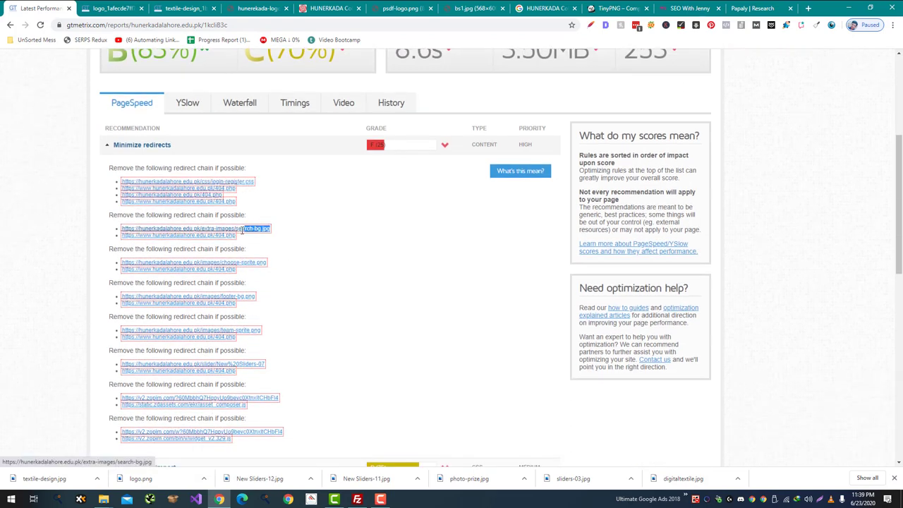
key("super+d")
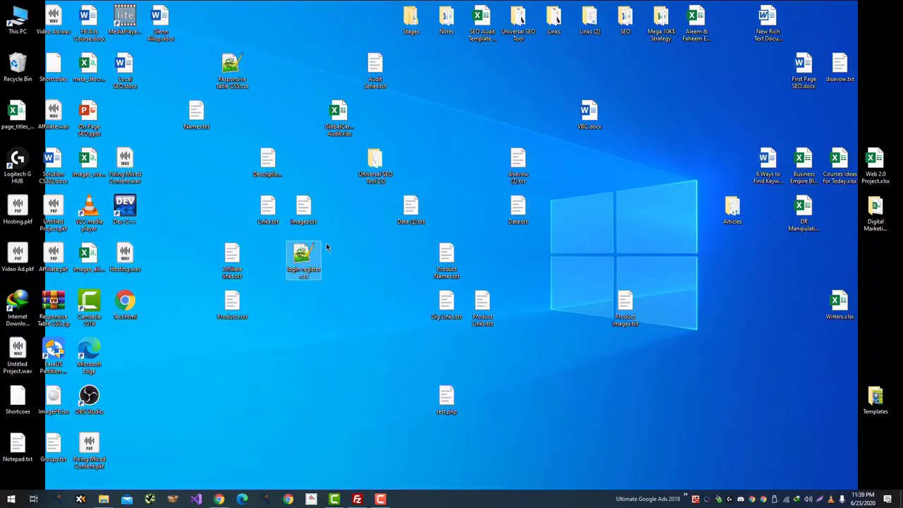
right_click(328, 243)
mouse_move(413, 343)
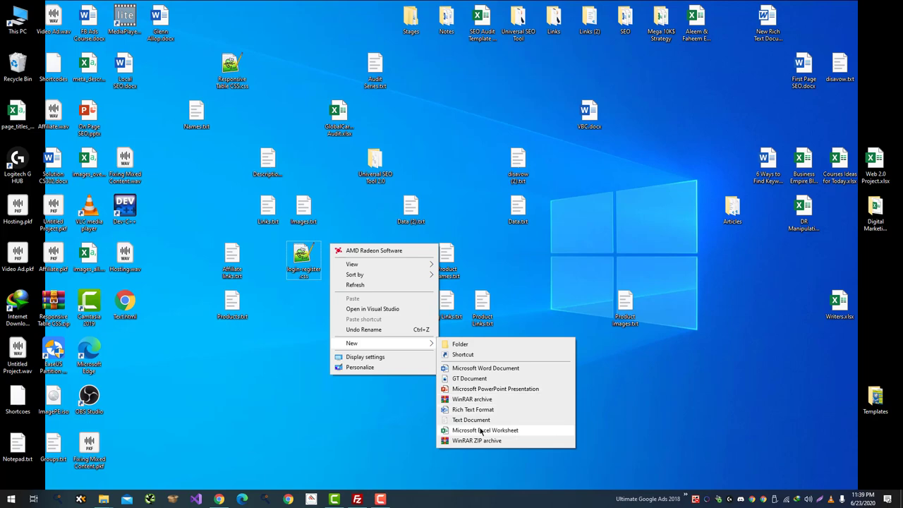
left_click(470, 383)
key("ctrl+a")
type("search-bg.jpg")
key("Return")
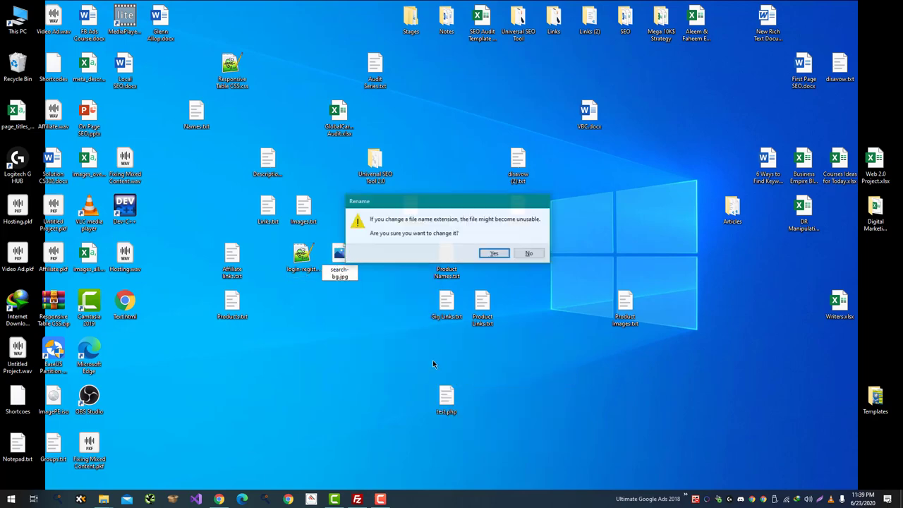
key("Return")
Create a new GT Document on the desktop named choose-sprite.png, using the name from the report's third redirect chain
key("alt+Tab")
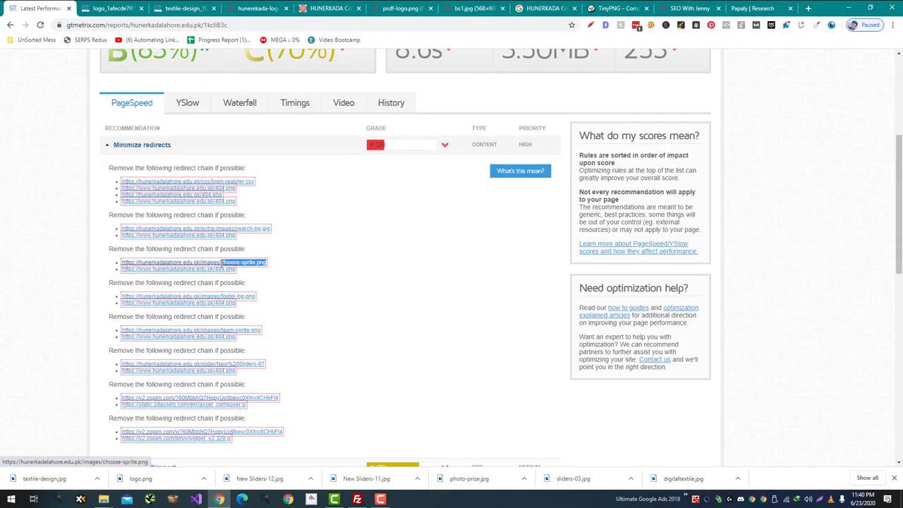
key("super+d")
right_click(322, 299)
mouse_move(389, 401)
left_click(453, 422)
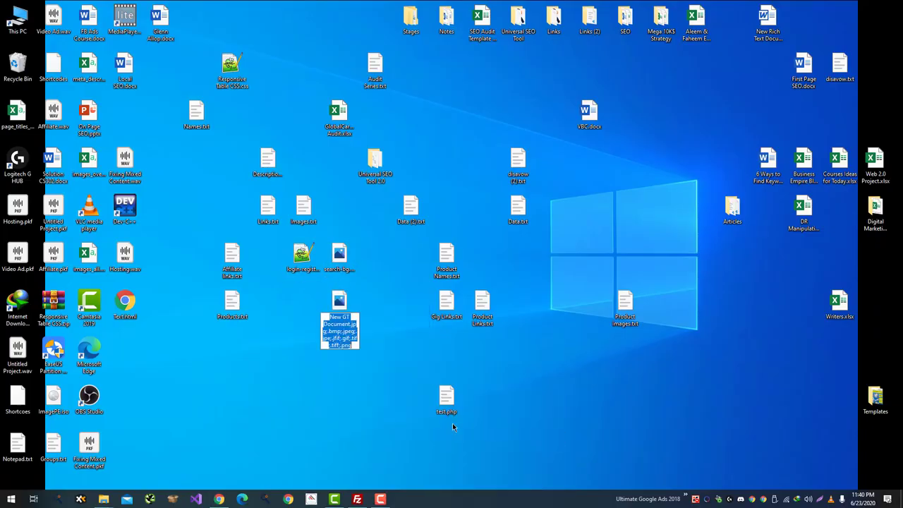
type("choose-sprite.png")
key("Return")
Create a new GT Document on the desktop named footer-bg.png, copying the name from the report's fourth redirect chain
key("alt+Tab")
left_click_drag(258, 299, 218, 299)
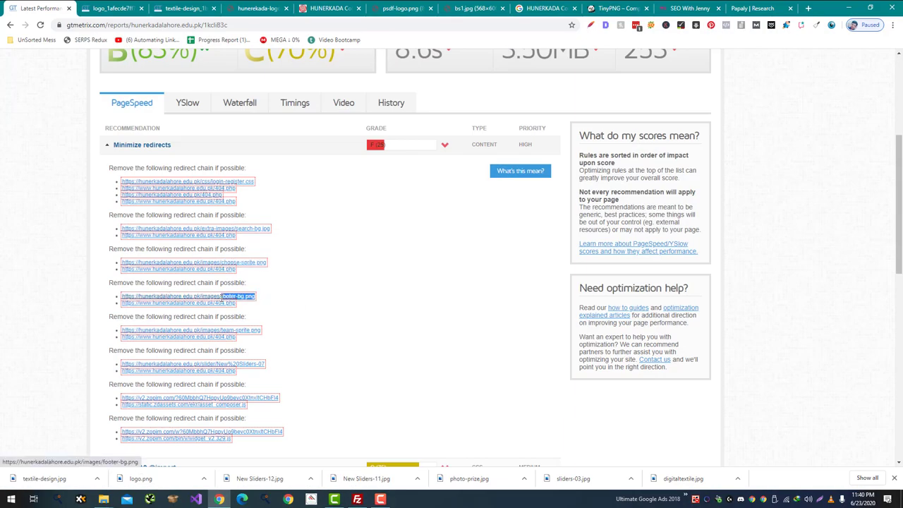
key("ctrl+c")
key("super+d")
right_click(320, 324)
mouse_move(421, 426)
left_click(467, 365)
key("ctrl+v")
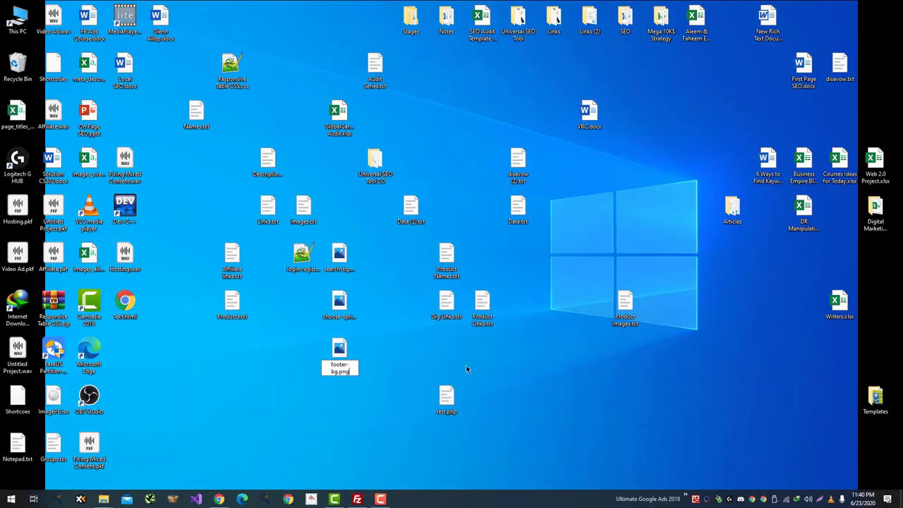
Create a new GT Document on the desktop named team-sprite.png, copying the name from the report's fifth redirect chain
key("alt+Tab")
left_click_drag(261, 329, 223, 329)
key("ctrl+c")
key("super+d")
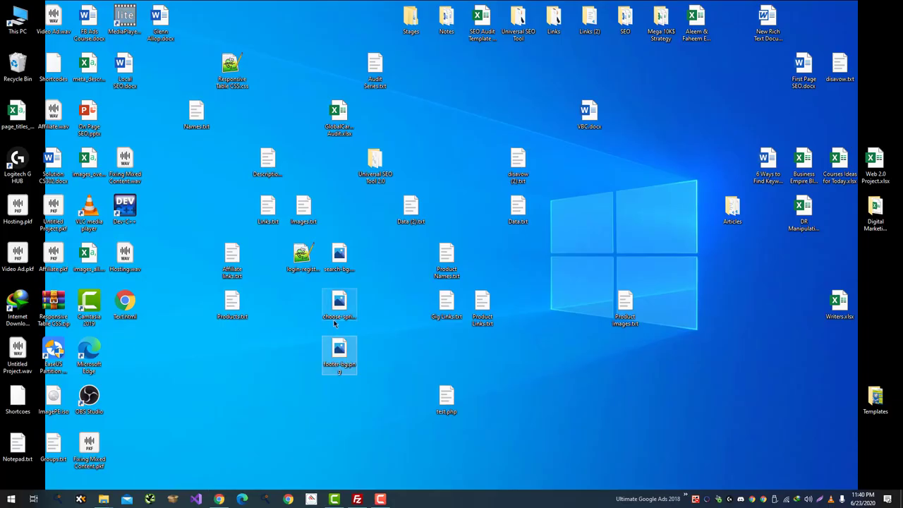
right_click(395, 235)
mouse_move(451, 331)
left_click(536, 379)
key("ctrl+v")
Create a new GT Document on the desktop named New%20Sliders-07 without an extension, copying the name from the slider redirect chain
key("alt+Tab")
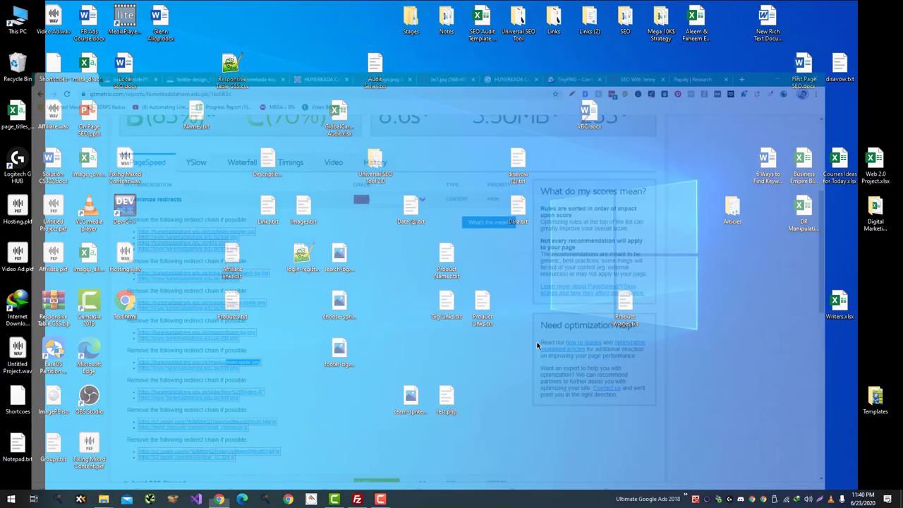
left_click_drag(266, 270, 216, 270)
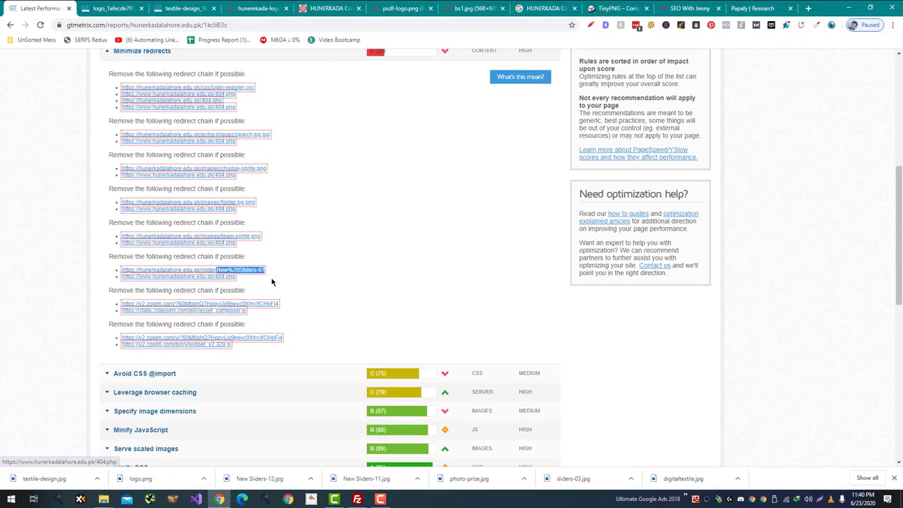
key("ctrl+c")
key("super+d")
right_click(410, 332)
mouse_move(499, 432)
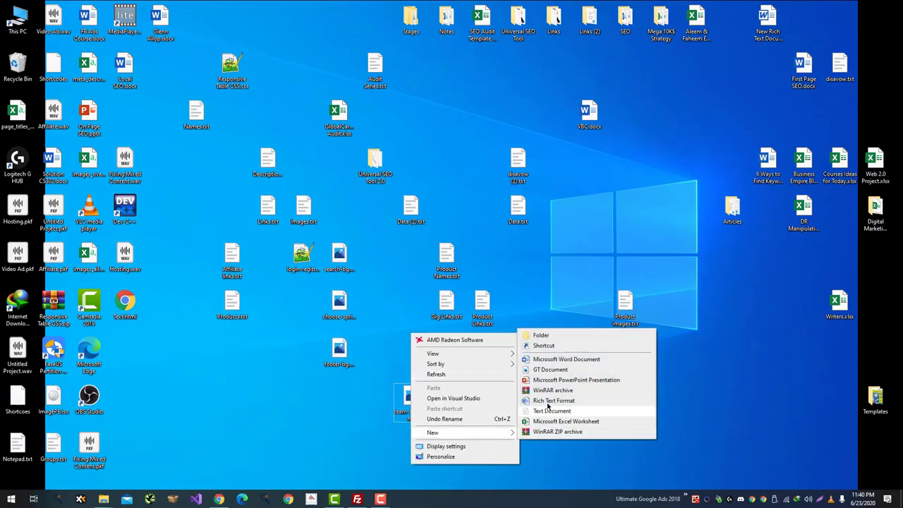
left_click(551, 369)
key("ctrl+a")
key("ctrl+v")
key("Return")
key("Return")
Upload search-bg.jpg from the desktop to the server's extra-images folder in FileZilla
key("alt+Tab")
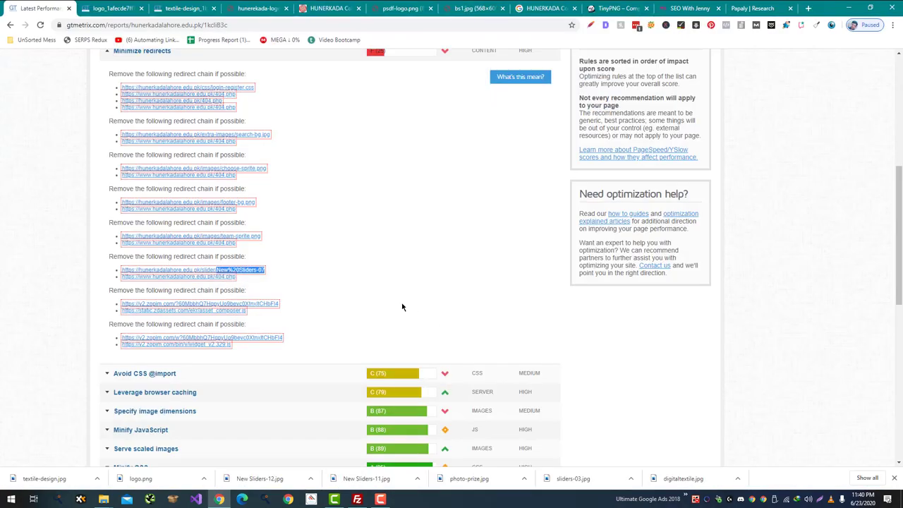
scroll(402, 307, "up", 1)
key("alt+Tab")
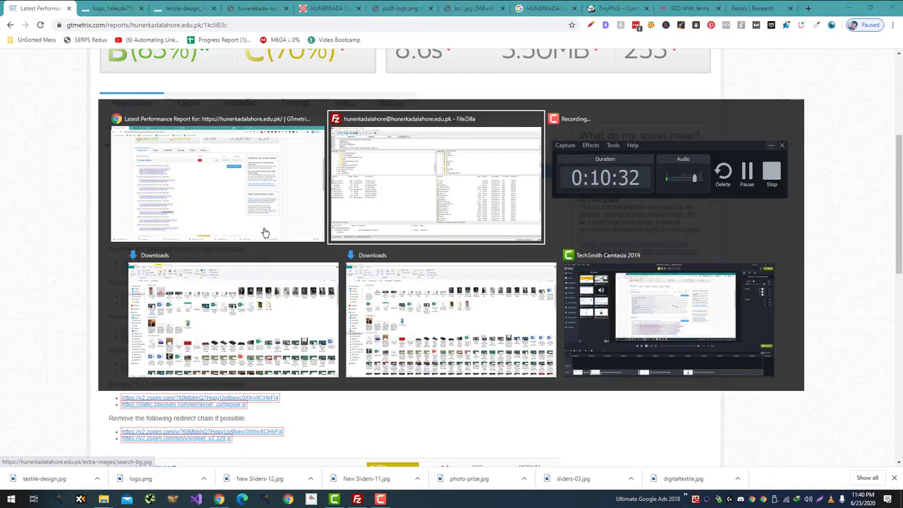
key("super+d")
left_click_drag(340, 263, 531, 182)
key("super+d")
key("alt+Tab")
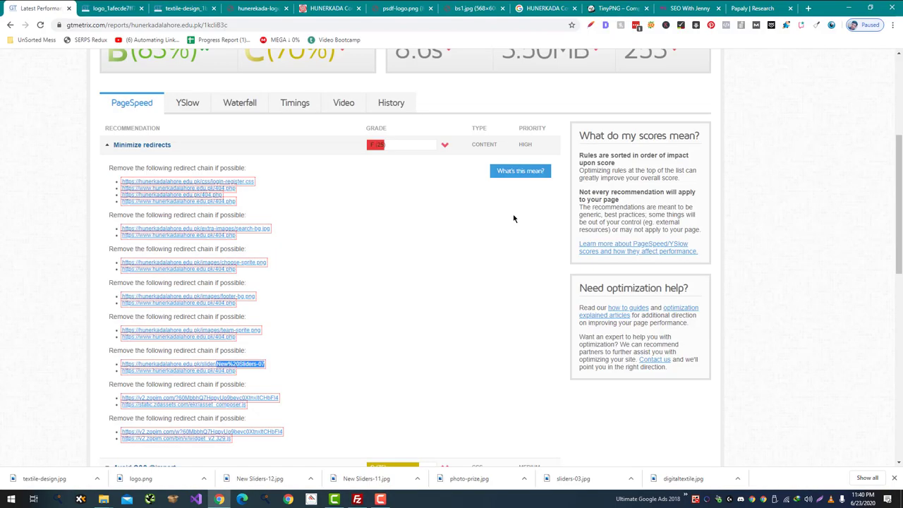
Upload choose-sprite.png, footer-bg.png and team-sprite.png from the desktop to the server's images folder in FileZilla
key("alt+Tab")
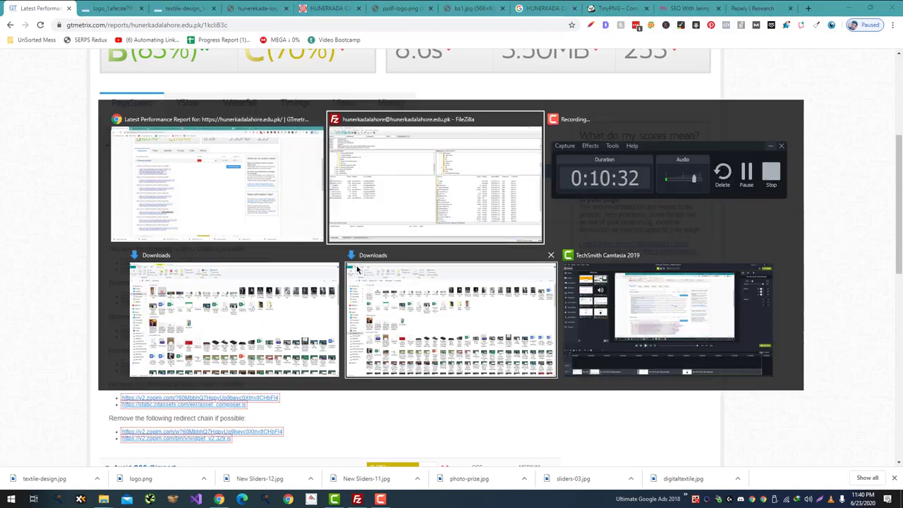
scroll(506, 164, "down", 2)
key("super+d")
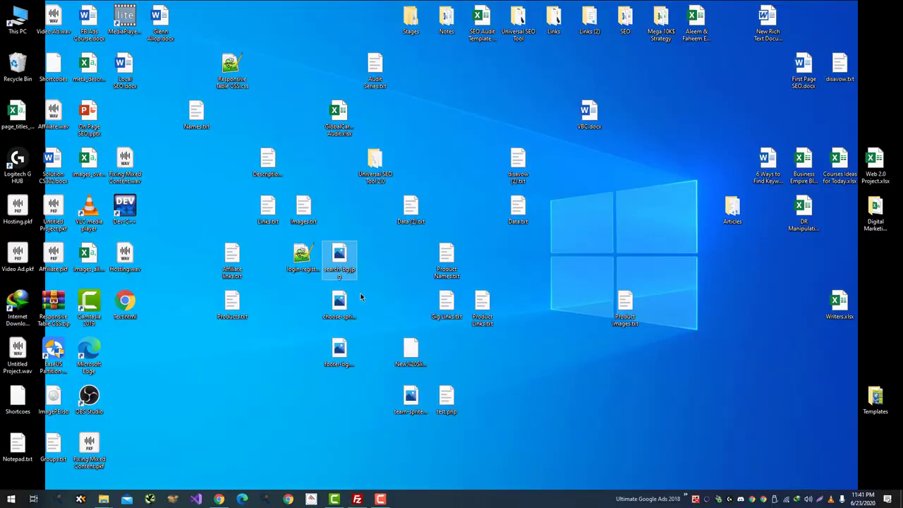
left_click_drag(361, 293, 321, 382)
left_click_drag(412, 397, 547, 158)
key("alt+Tab")
key("alt+Tab")
key("alt+Tab")
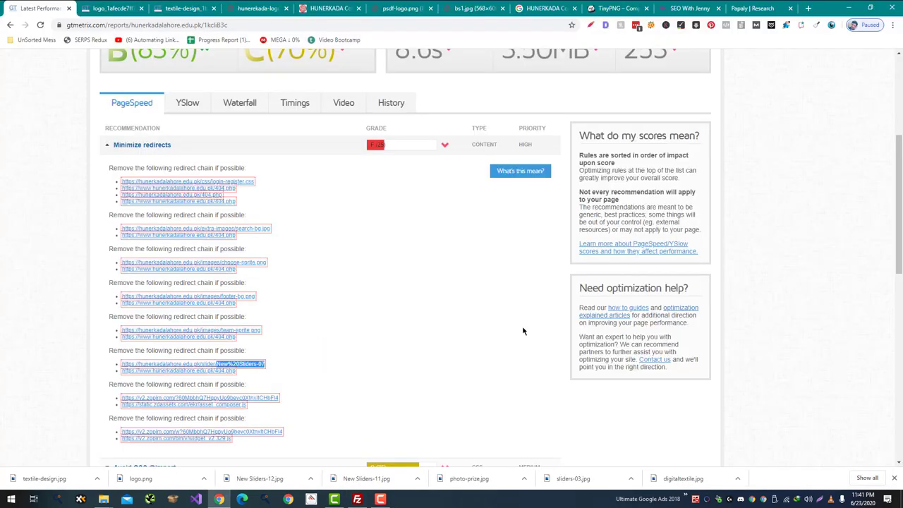
Upload the New%20Sliders-07 file from the desktop to the server's slider folder in FileZilla
scroll(523, 331, "up", 1)
key("alt+Tab")
key("super+d")
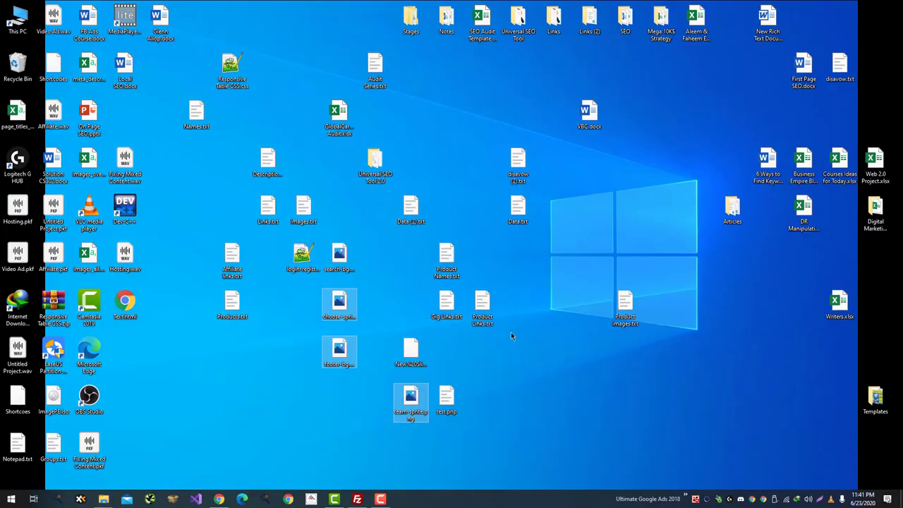
left_click(415, 355)
key("alt+Tab")
left_click_drag(415, 355, 534, 160)
key("alt+Tab")
Switch back to the GTmetrix report and go to its summary and re-test options
key("alt+Tab")
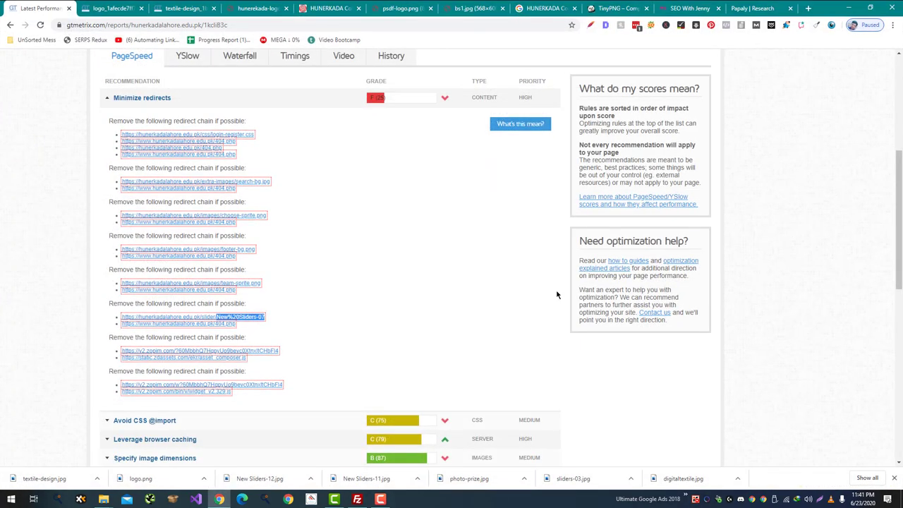
scroll(557, 295, "up", 3)
scroll(557, 295, "up", 1)
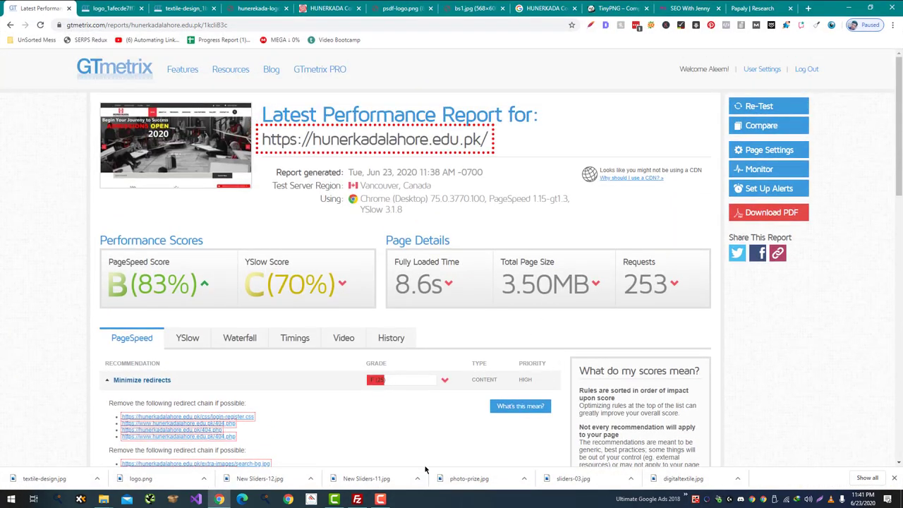